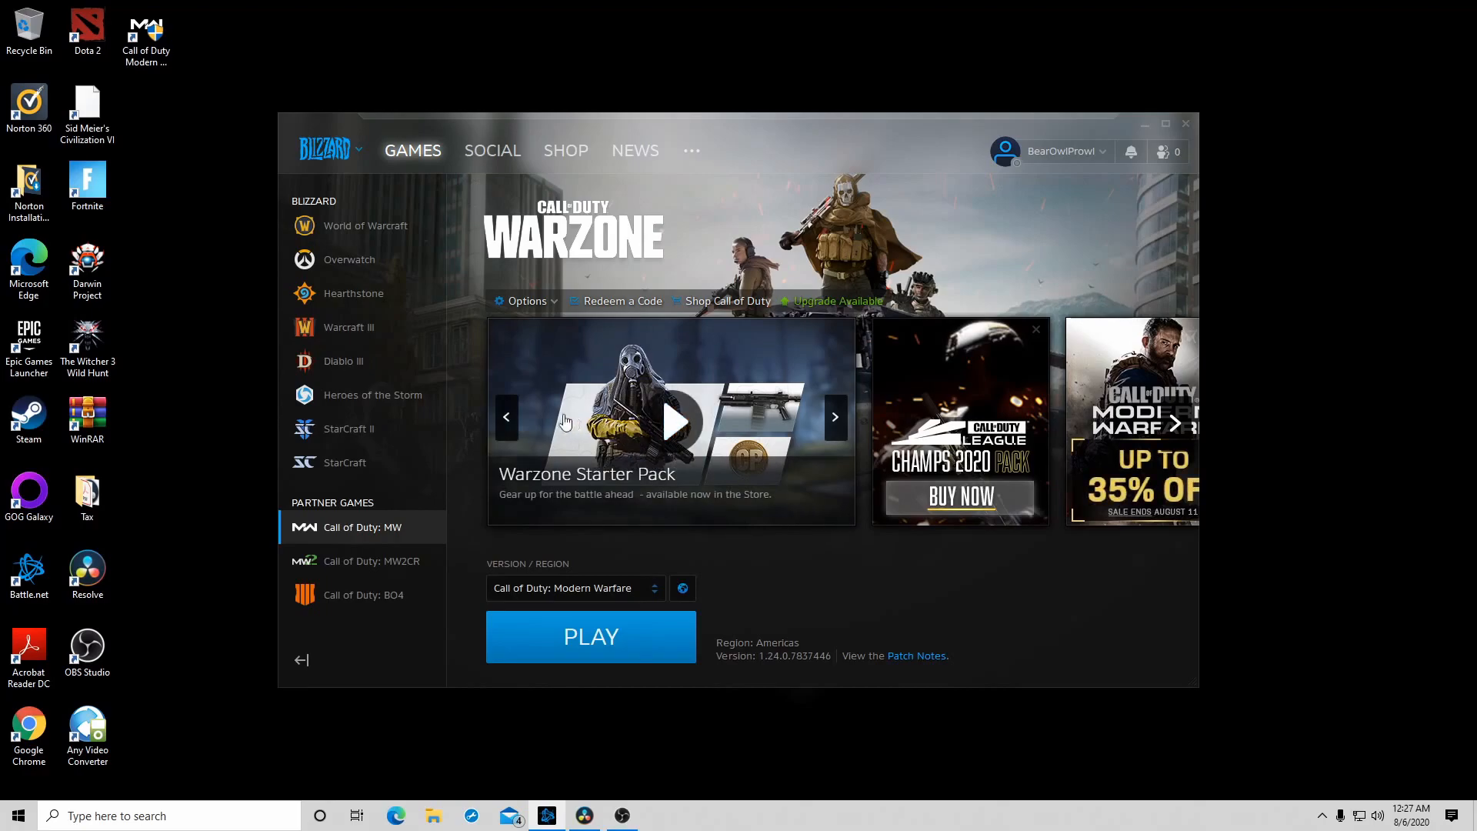
- Check the general Battle.net settings for what the launcher does when a game is launched
{"action": "left_click", "coordinate": [352, 155]}
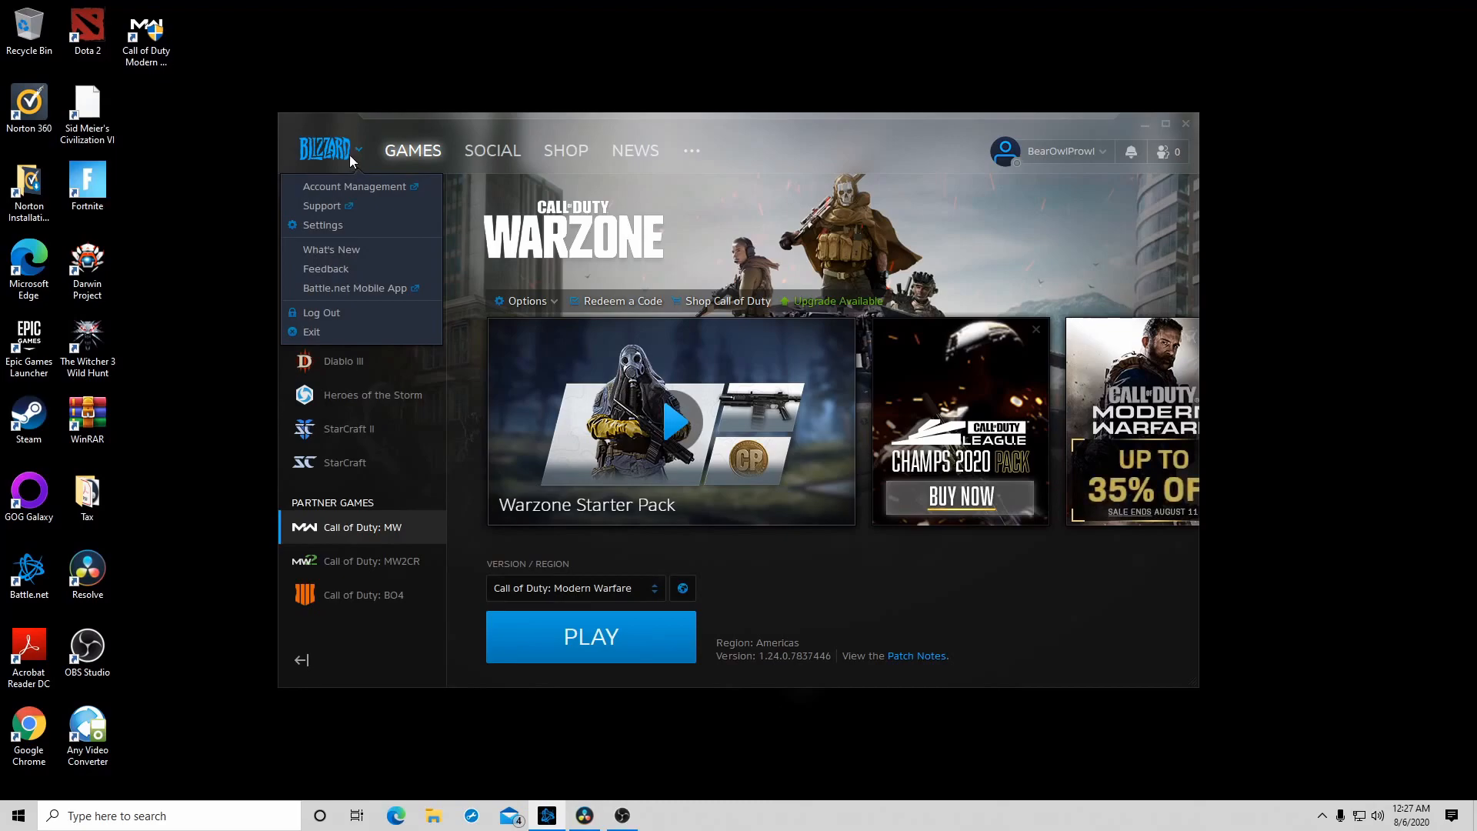
{"action": "left_click", "coordinate": [355, 224]}
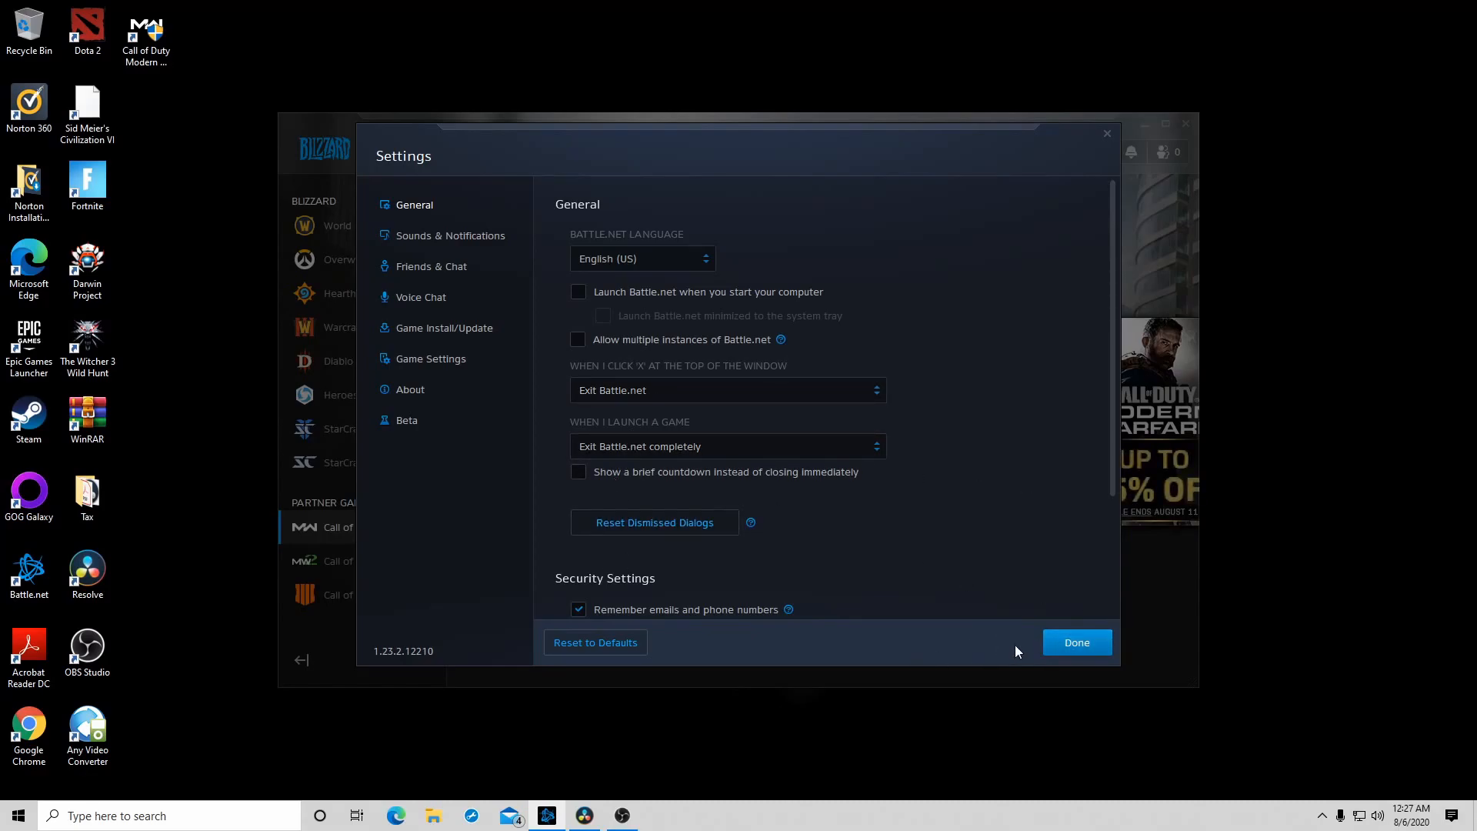
{"action": "left_click", "coordinate": [1077, 652]}
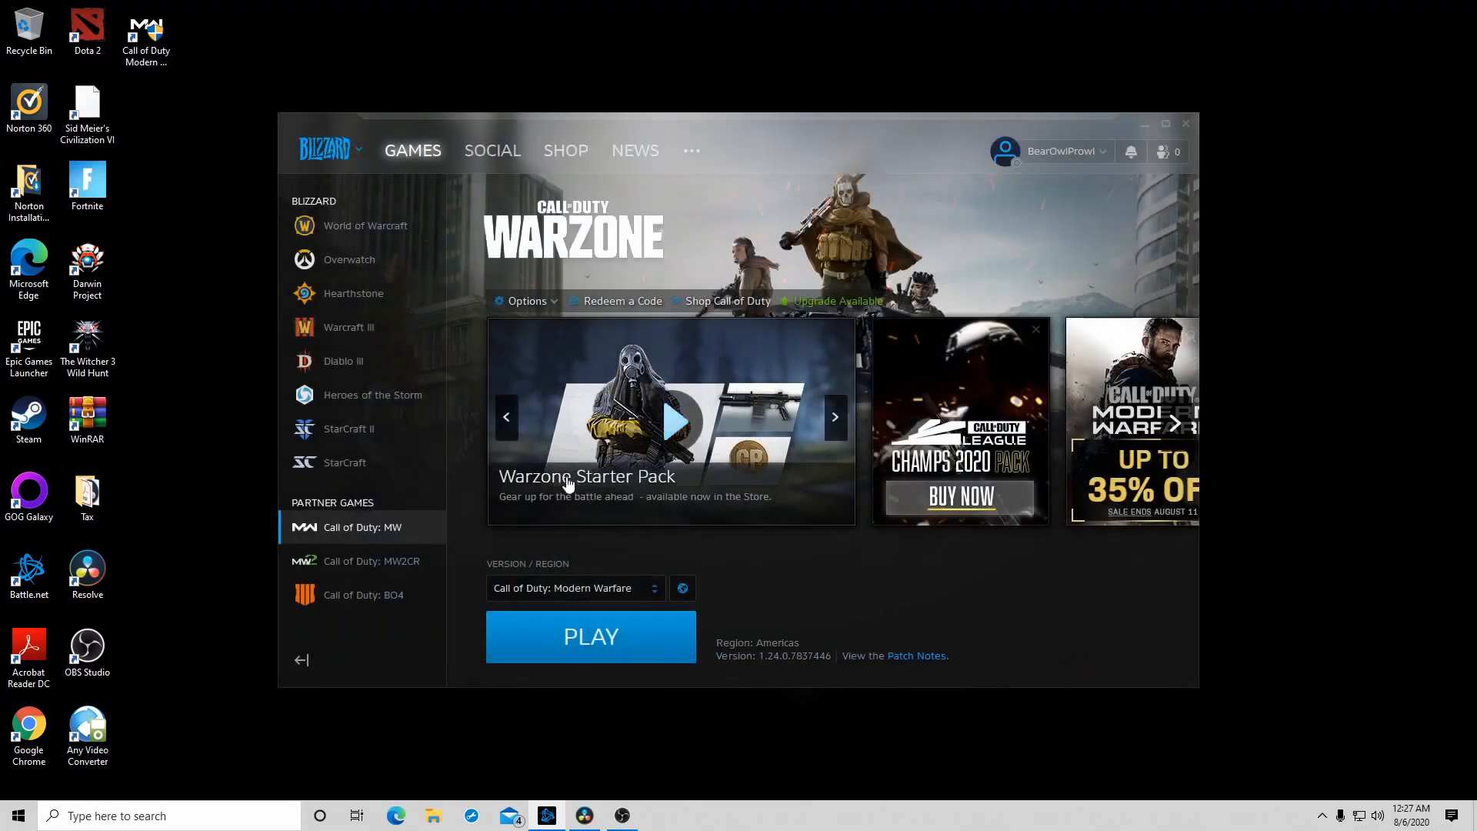
- Show Call of Duty: MW in File Explorer and open the Call of Duty Modern Warfare installation folder
{"action": "left_click", "coordinate": [543, 301]}
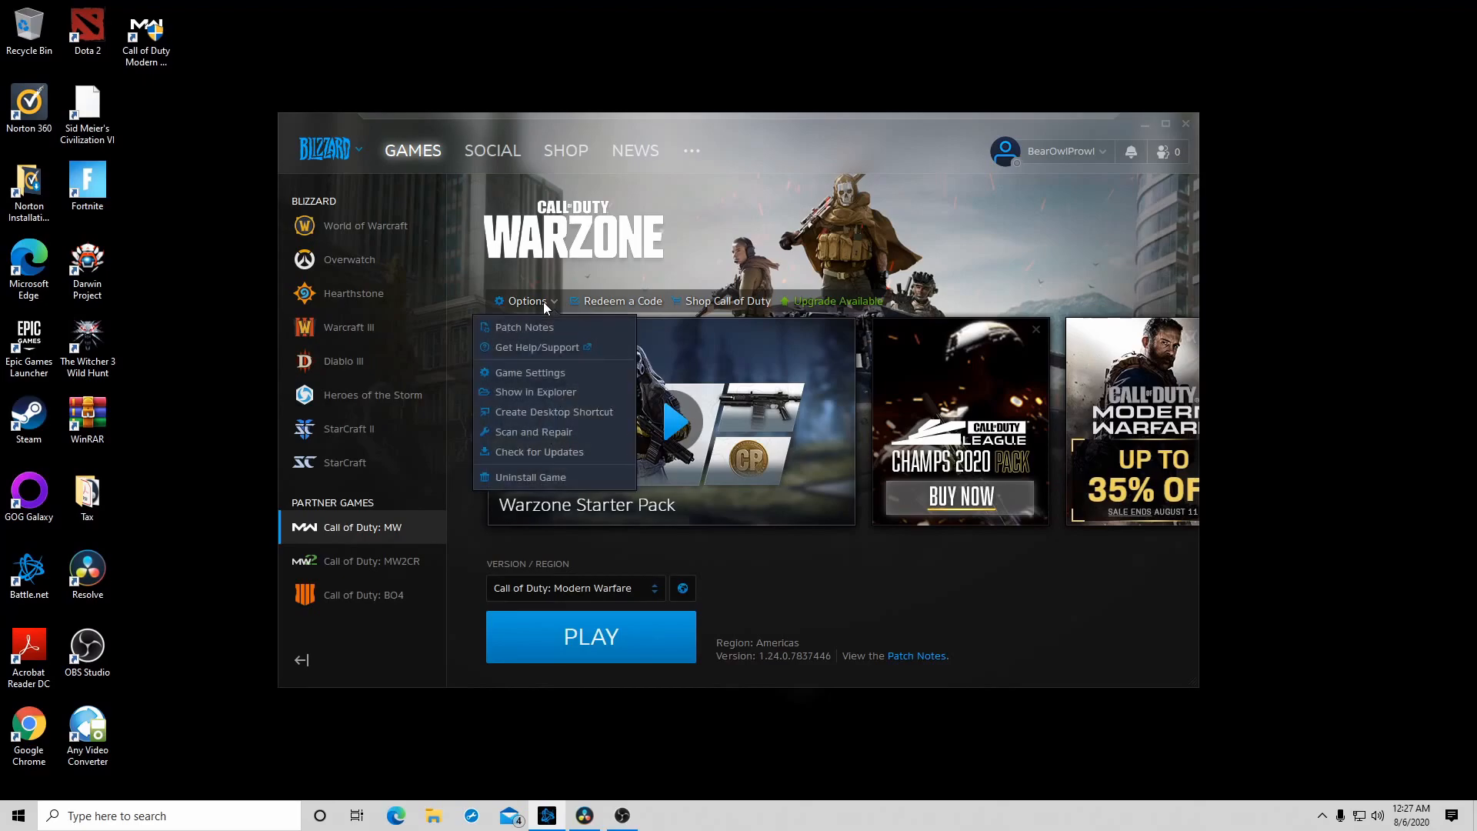
{"action": "left_click", "coordinate": [548, 395]}
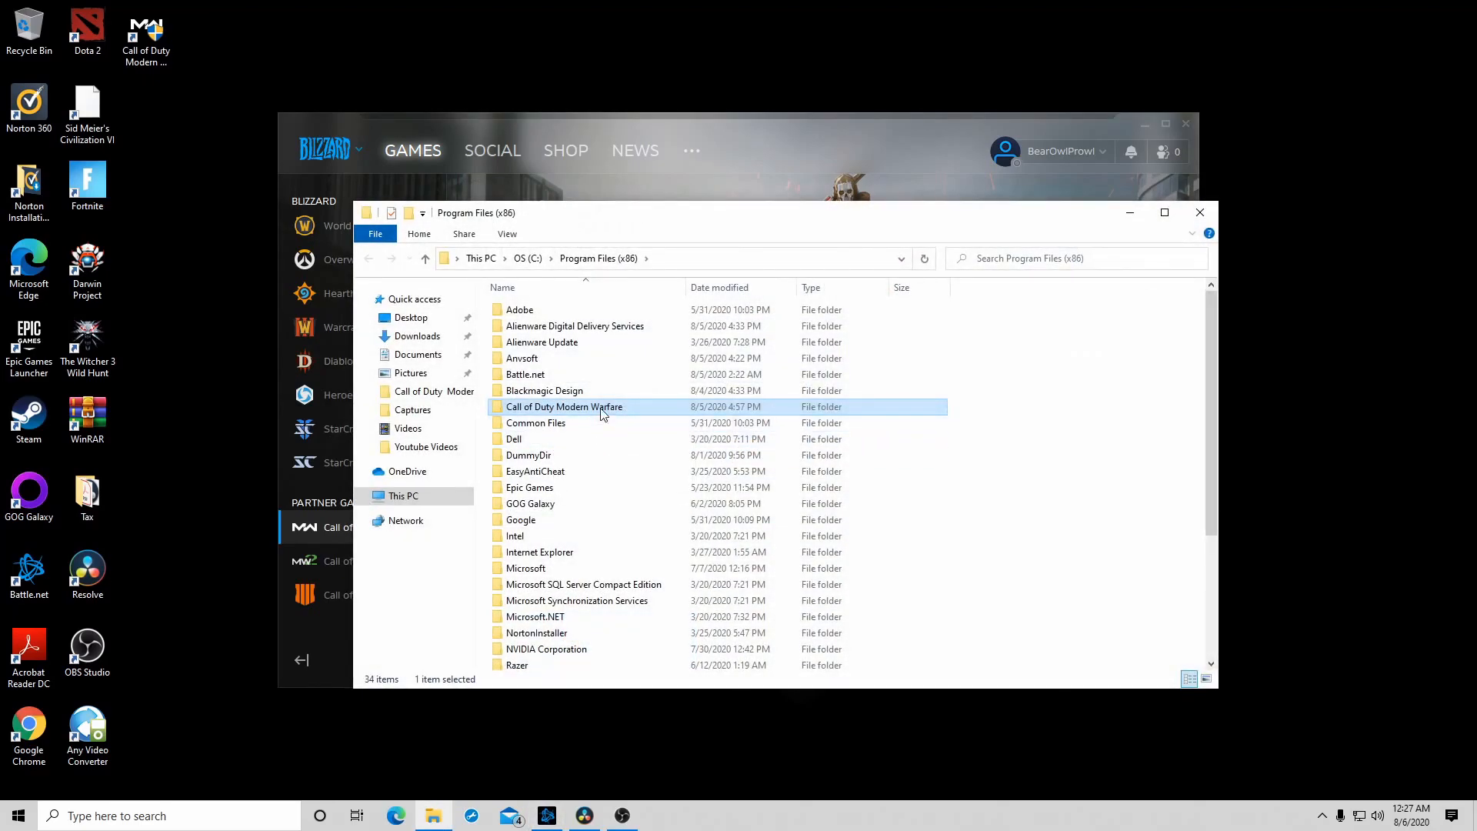
{"action": "double_click", "coordinate": [602, 408]}
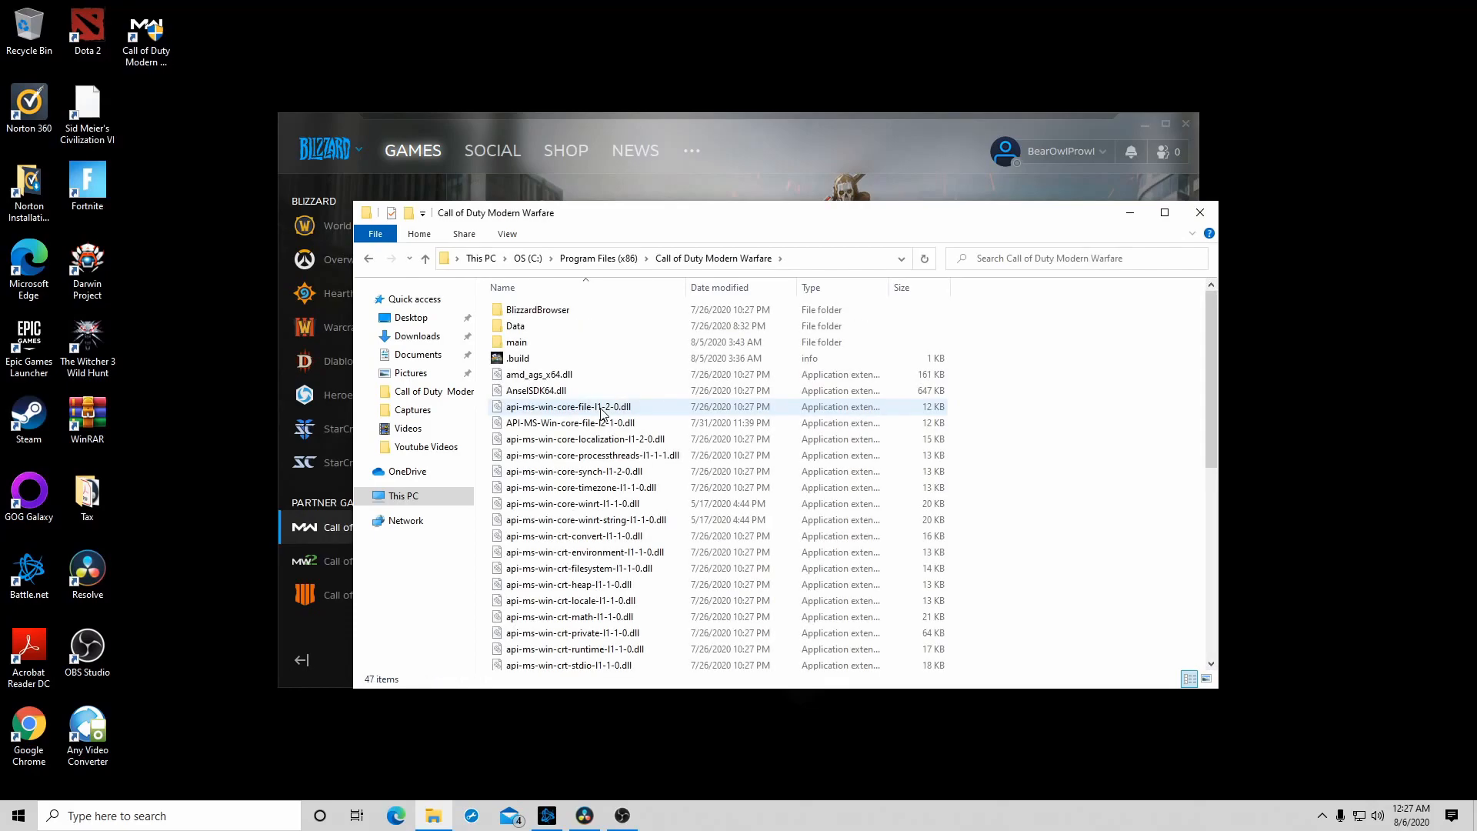
- Check the Modern Warfare Launcher's compatibility properties for fullscreen optimizations, running as administrator and high DPI scaling override
{"action": "scroll", "coordinate": [606, 430], "scroll_direction": "down", "scroll_amount": 8}
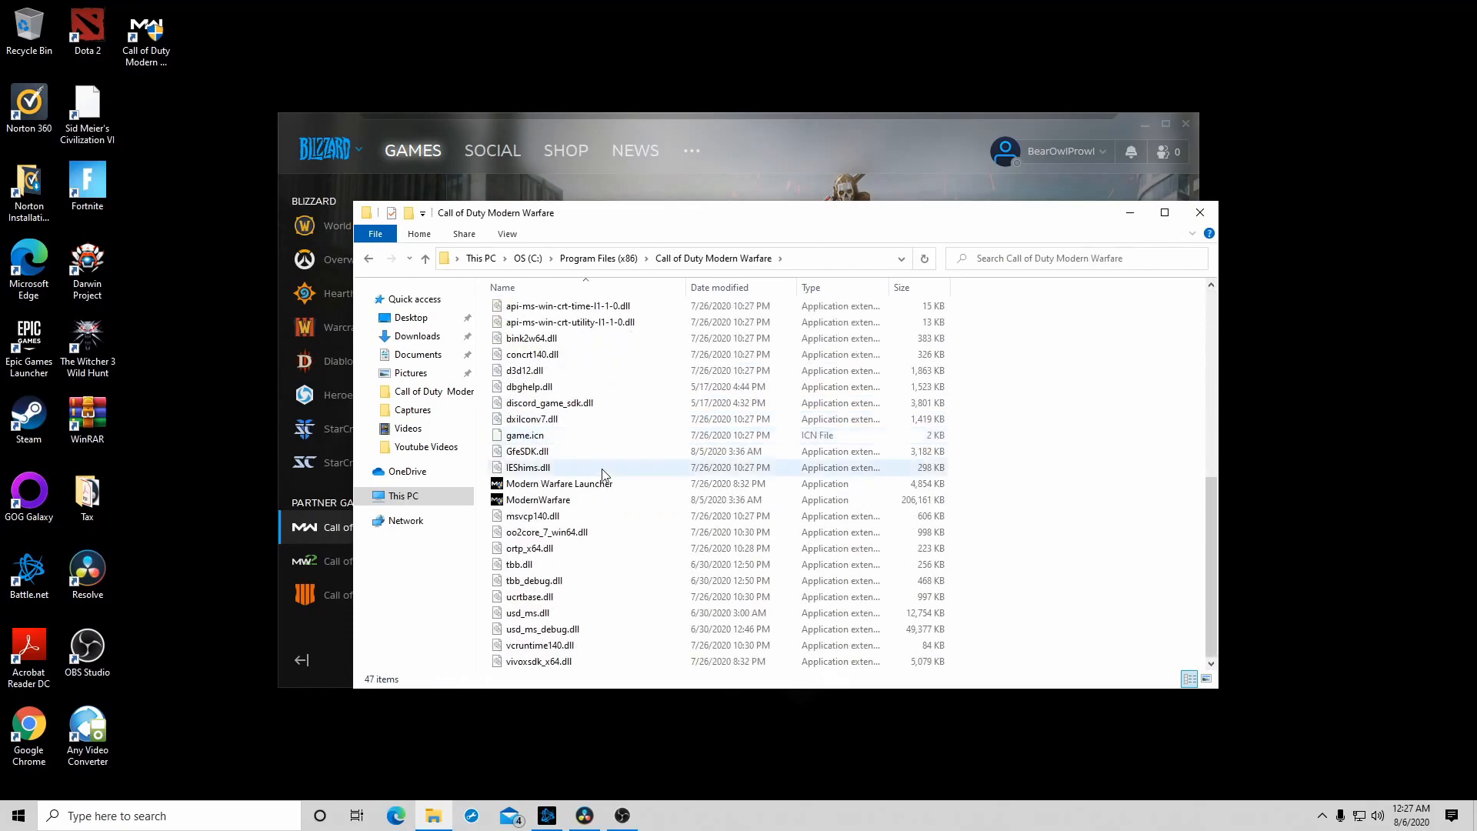
{"action": "right_click", "coordinate": [604, 487]}
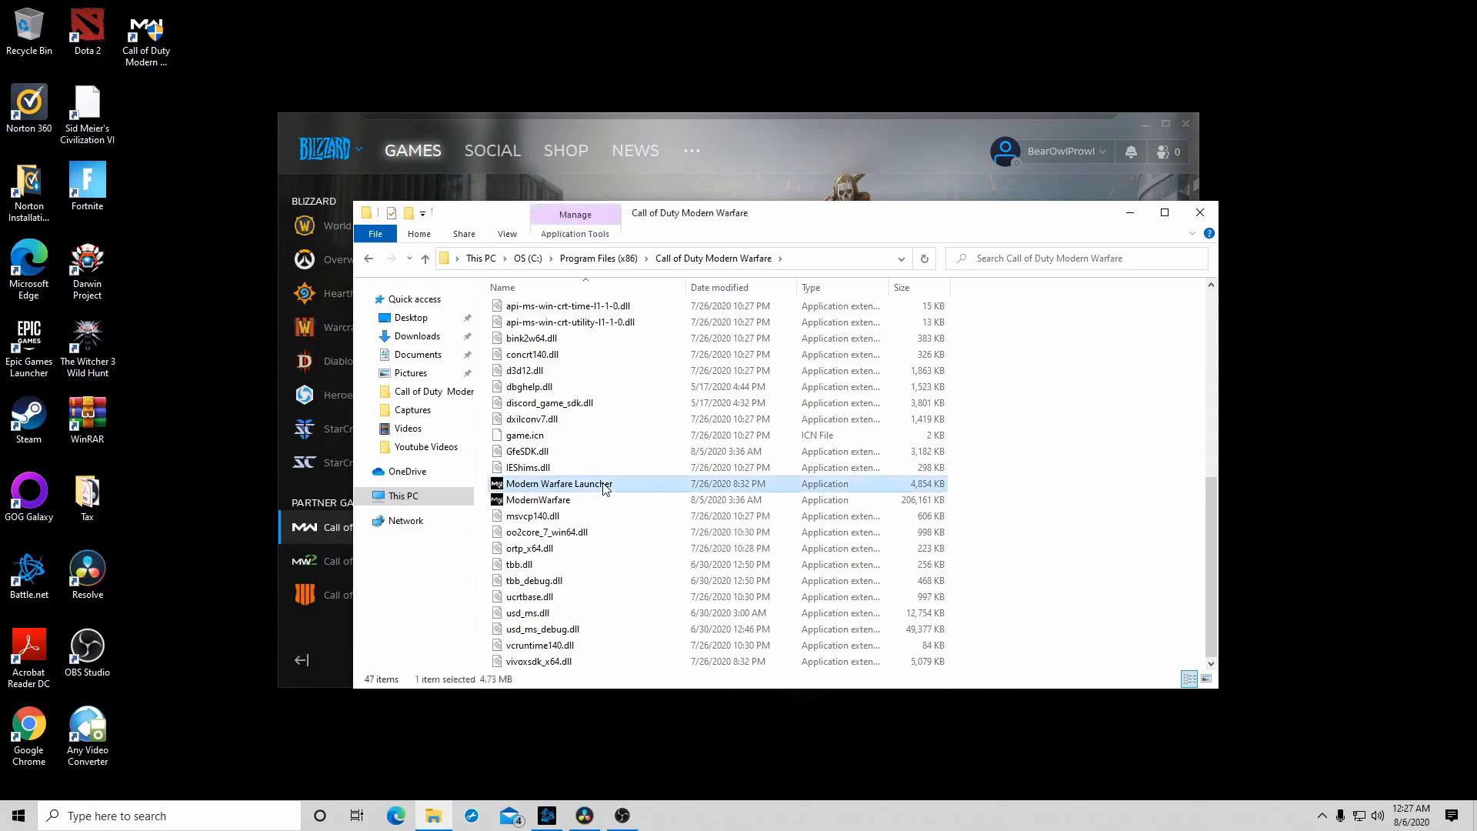
{"action": "left_click", "coordinate": [680, 471]}
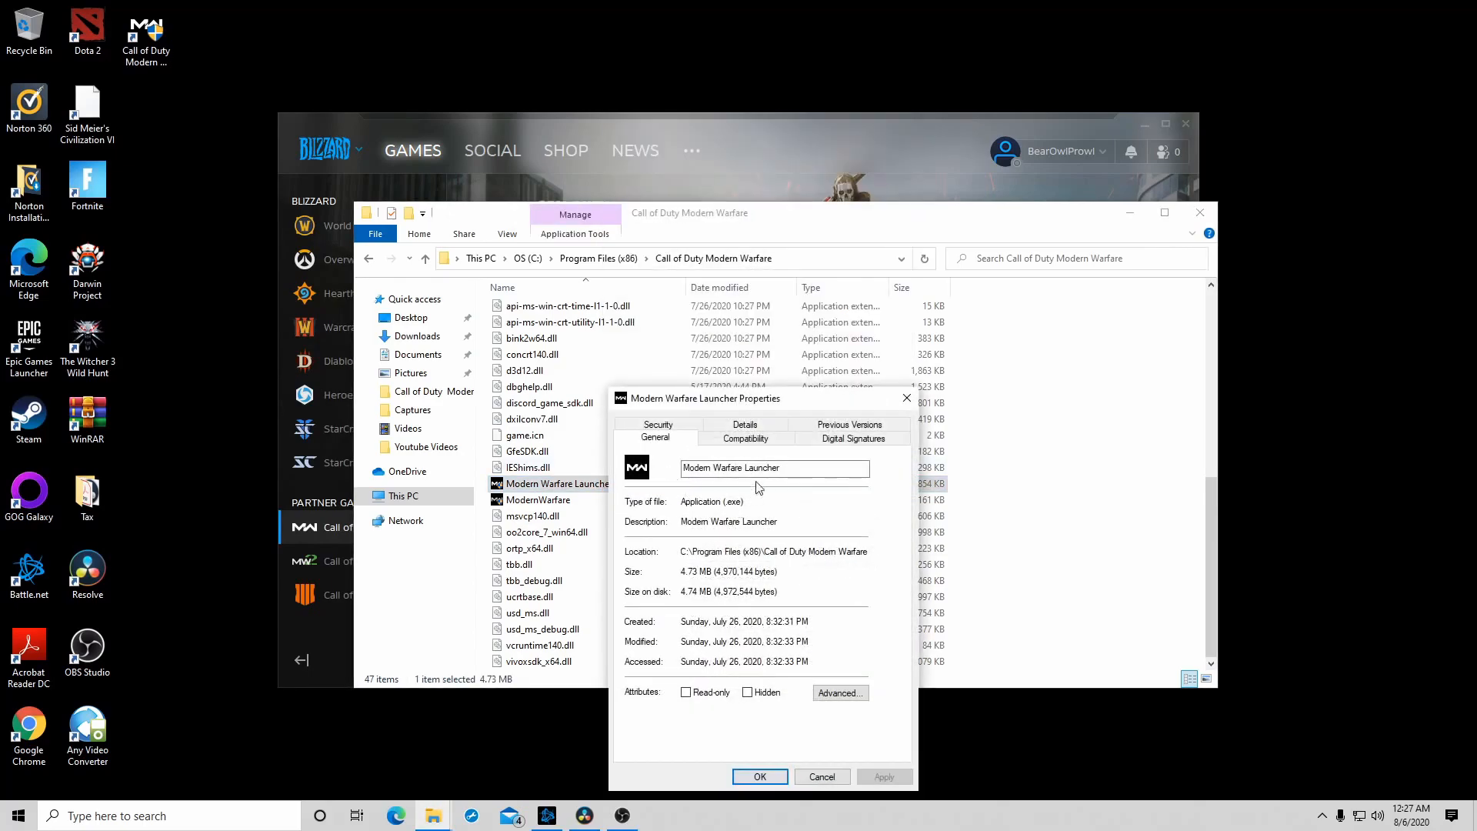
{"action": "left_click", "coordinate": [745, 440]}
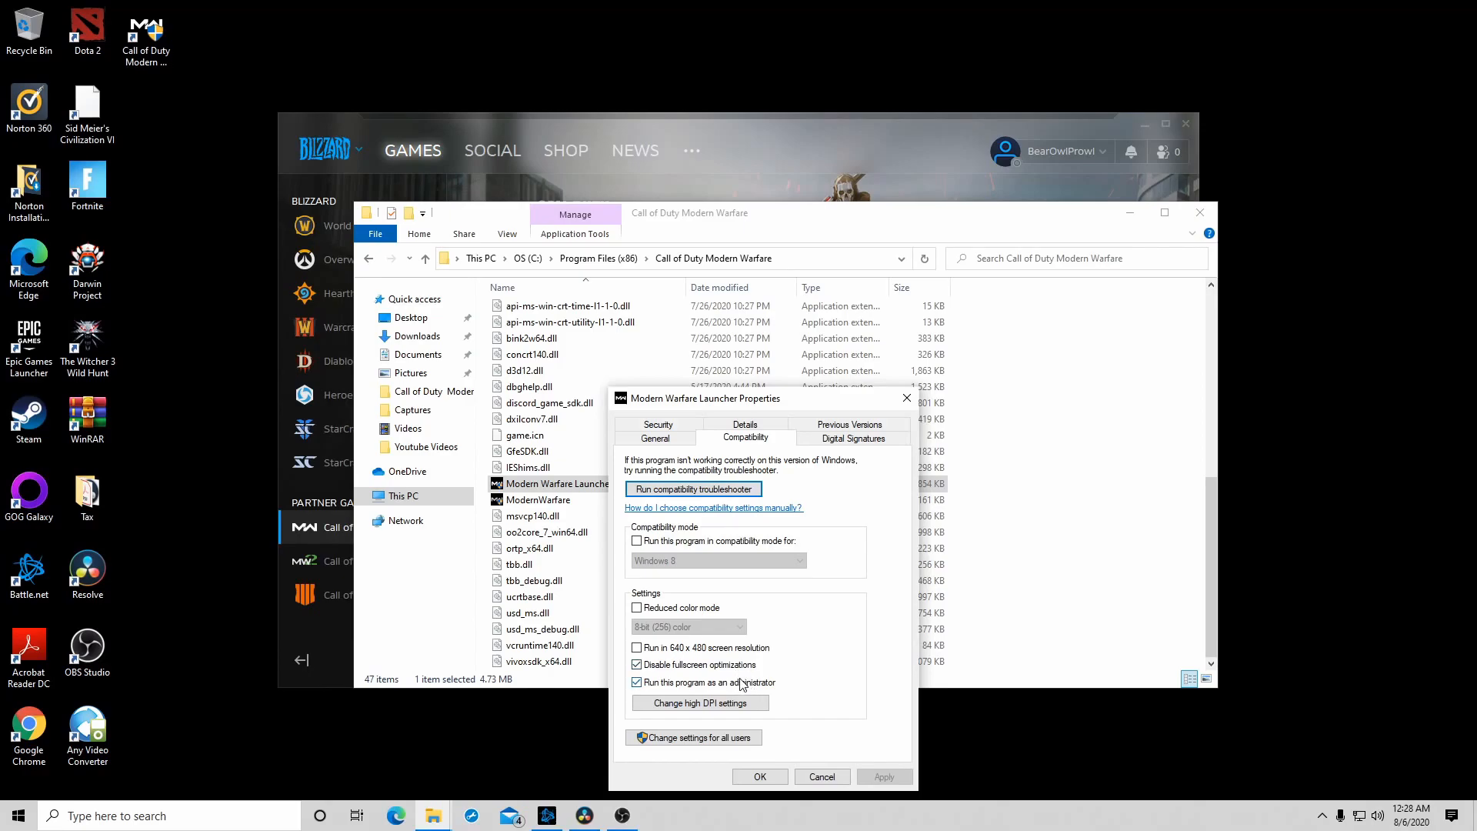
{"action": "left_click", "coordinate": [736, 710]}
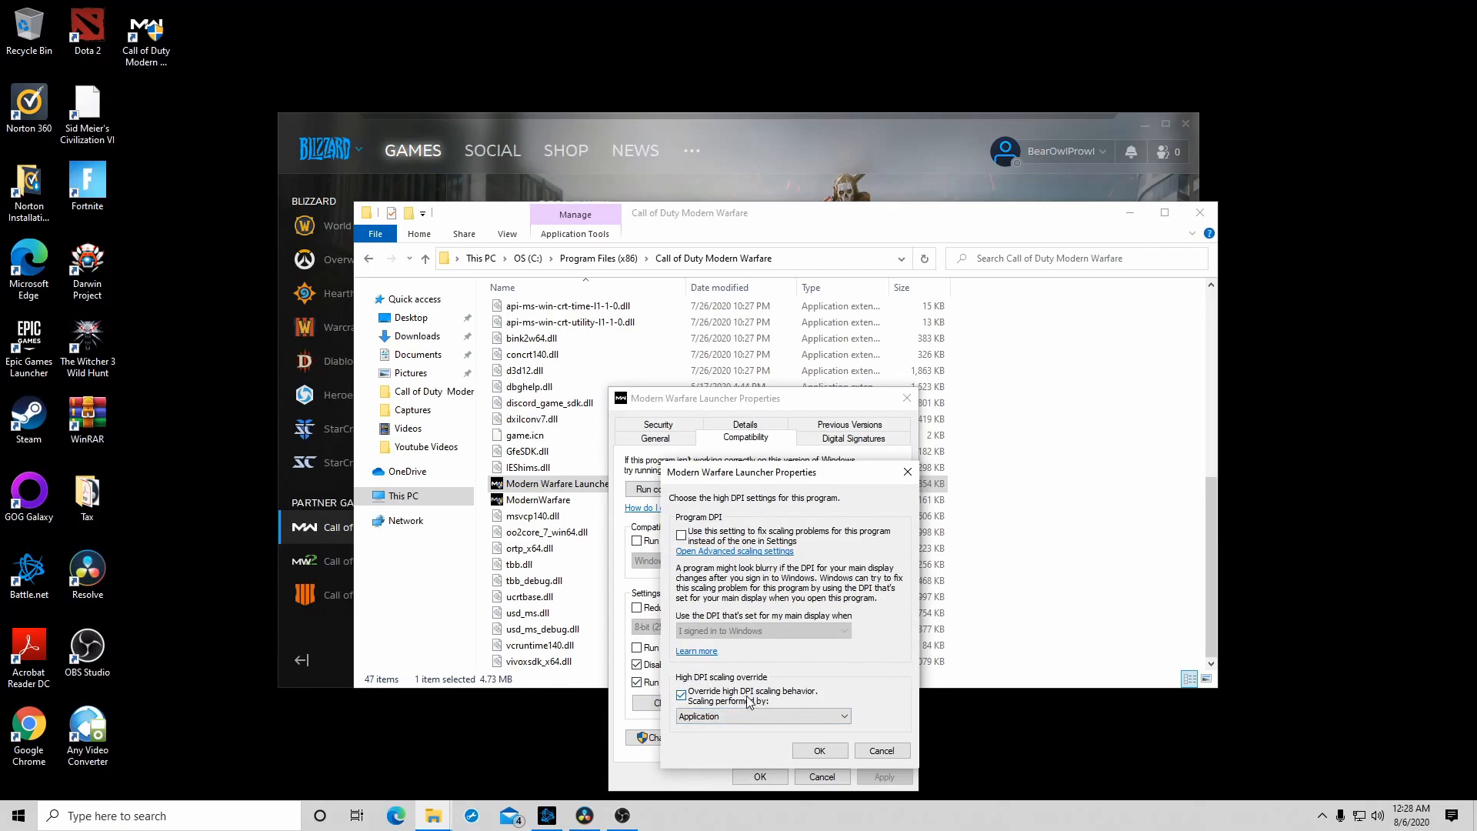
{"action": "left_click", "coordinate": [804, 750]}
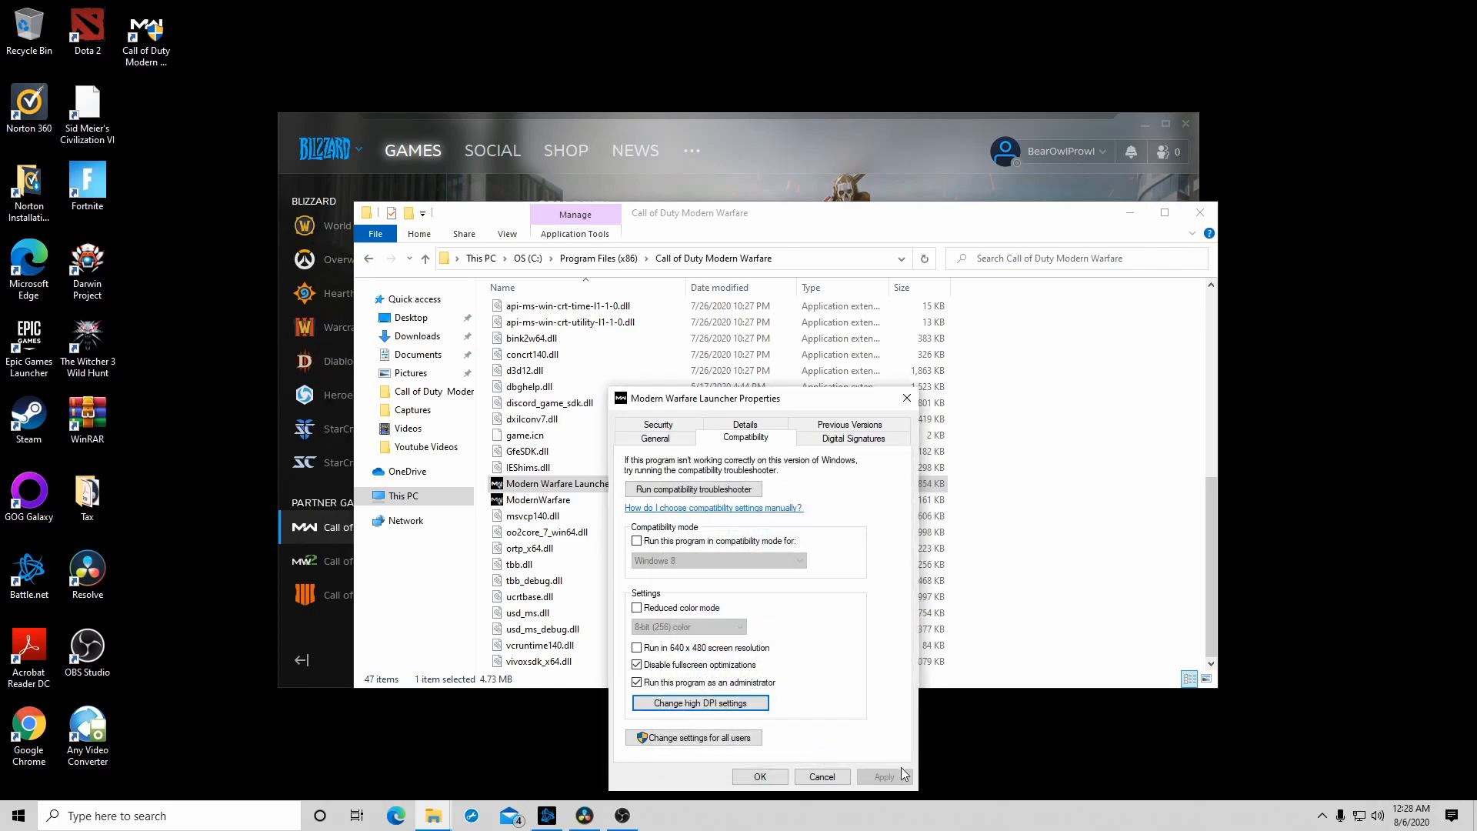
{"action": "left_click", "coordinate": [758, 777]}
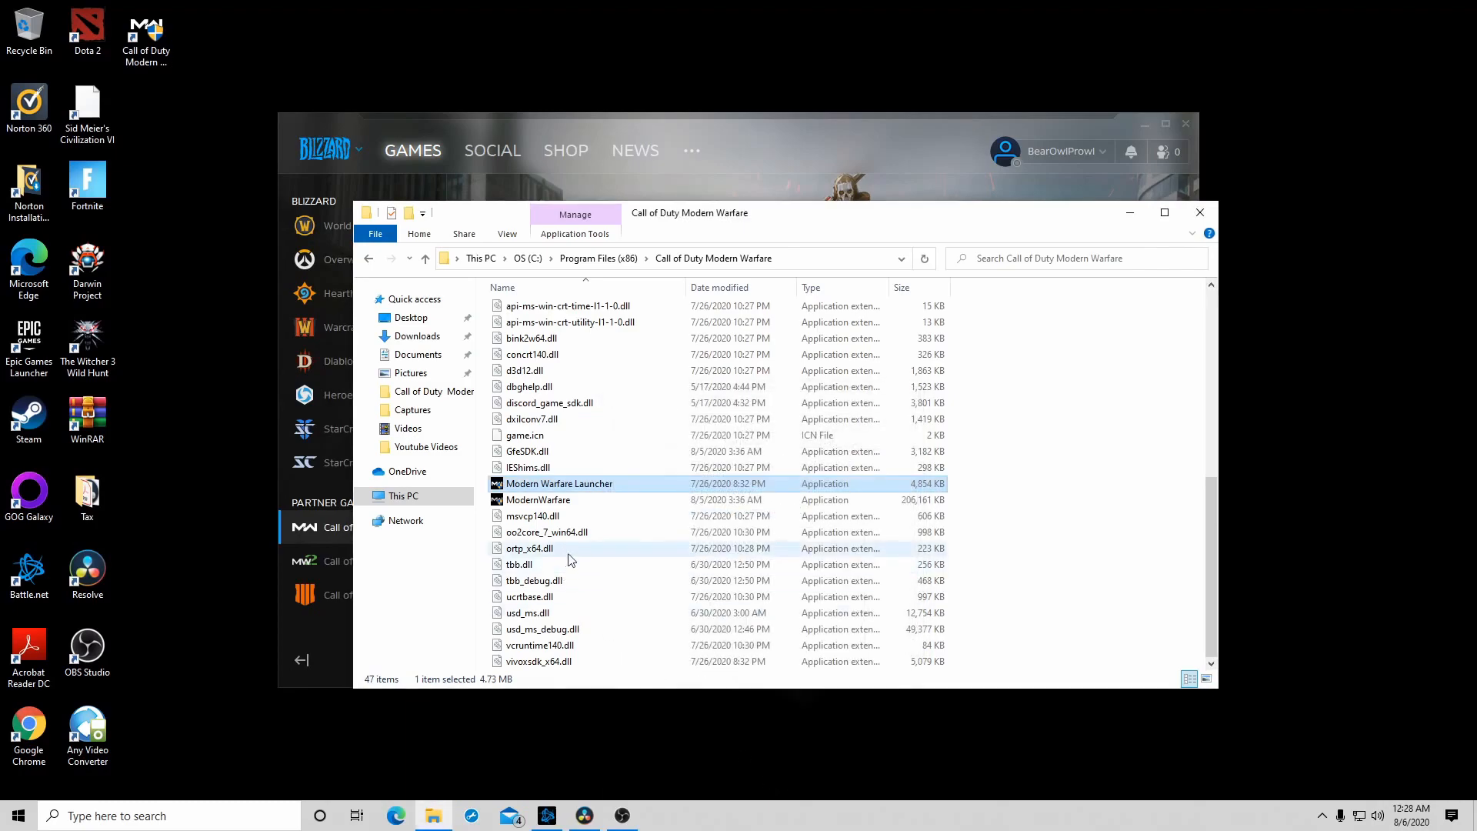
- Check the same compatibility and high DPI scaling options for the ModernWarfare application, and close the game folder
{"action": "right_click", "coordinate": [550, 504]}
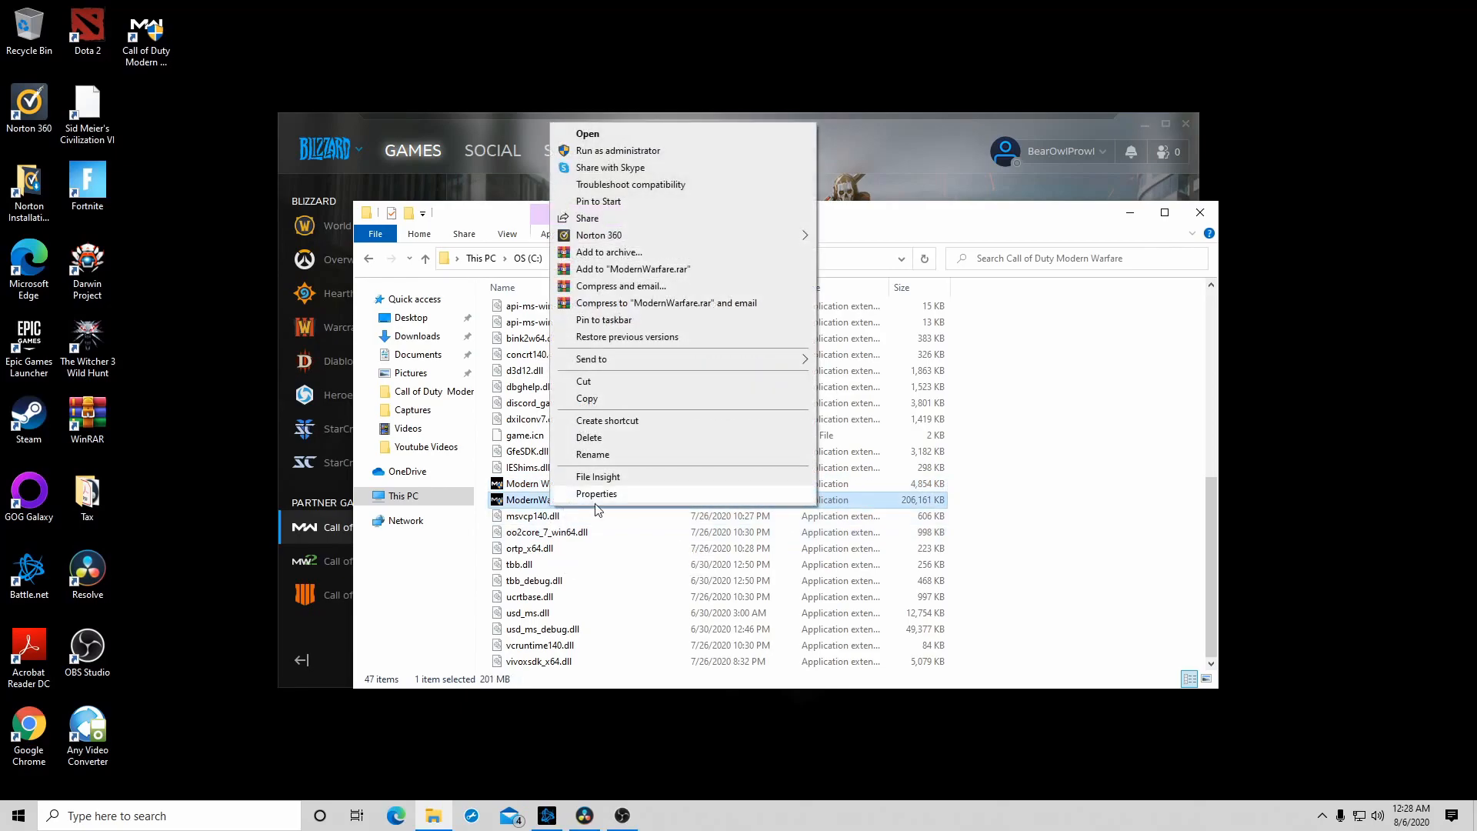
{"action": "left_click", "coordinate": [597, 495]}
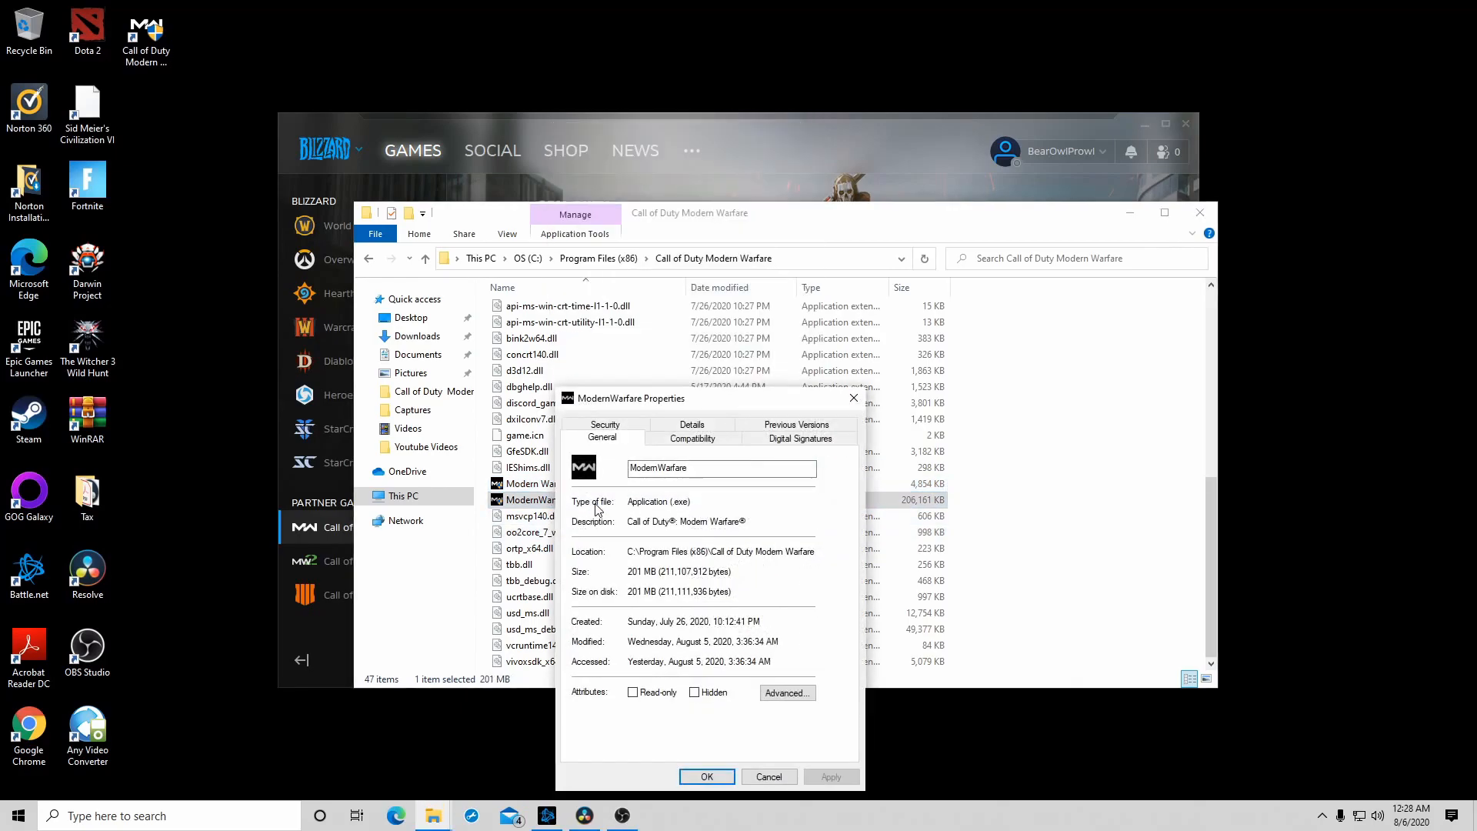
{"action": "left_click", "coordinate": [709, 446]}
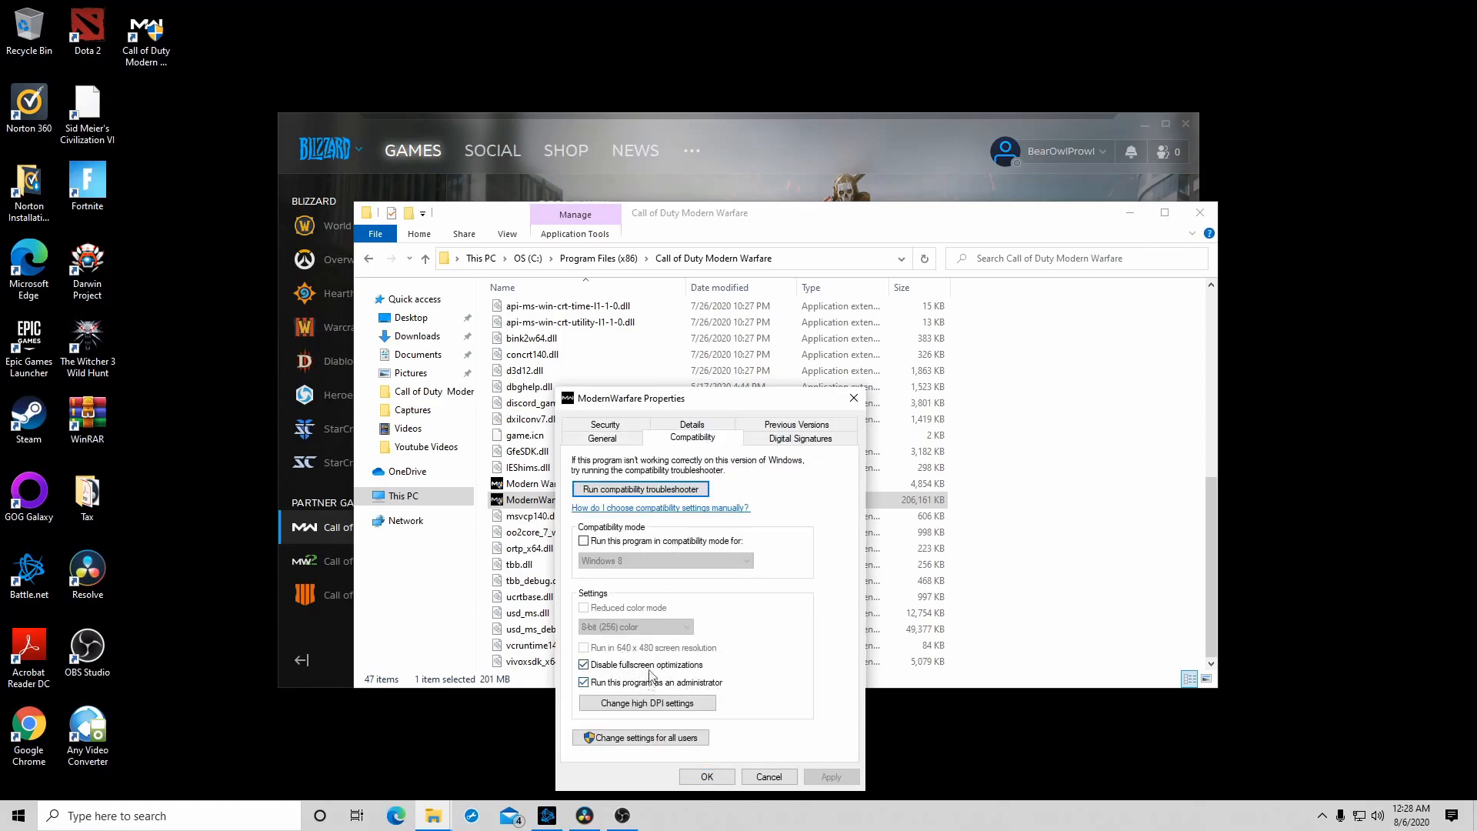
{"action": "left_click", "coordinate": [659, 712]}
{"action": "left_click", "coordinate": [660, 700]}
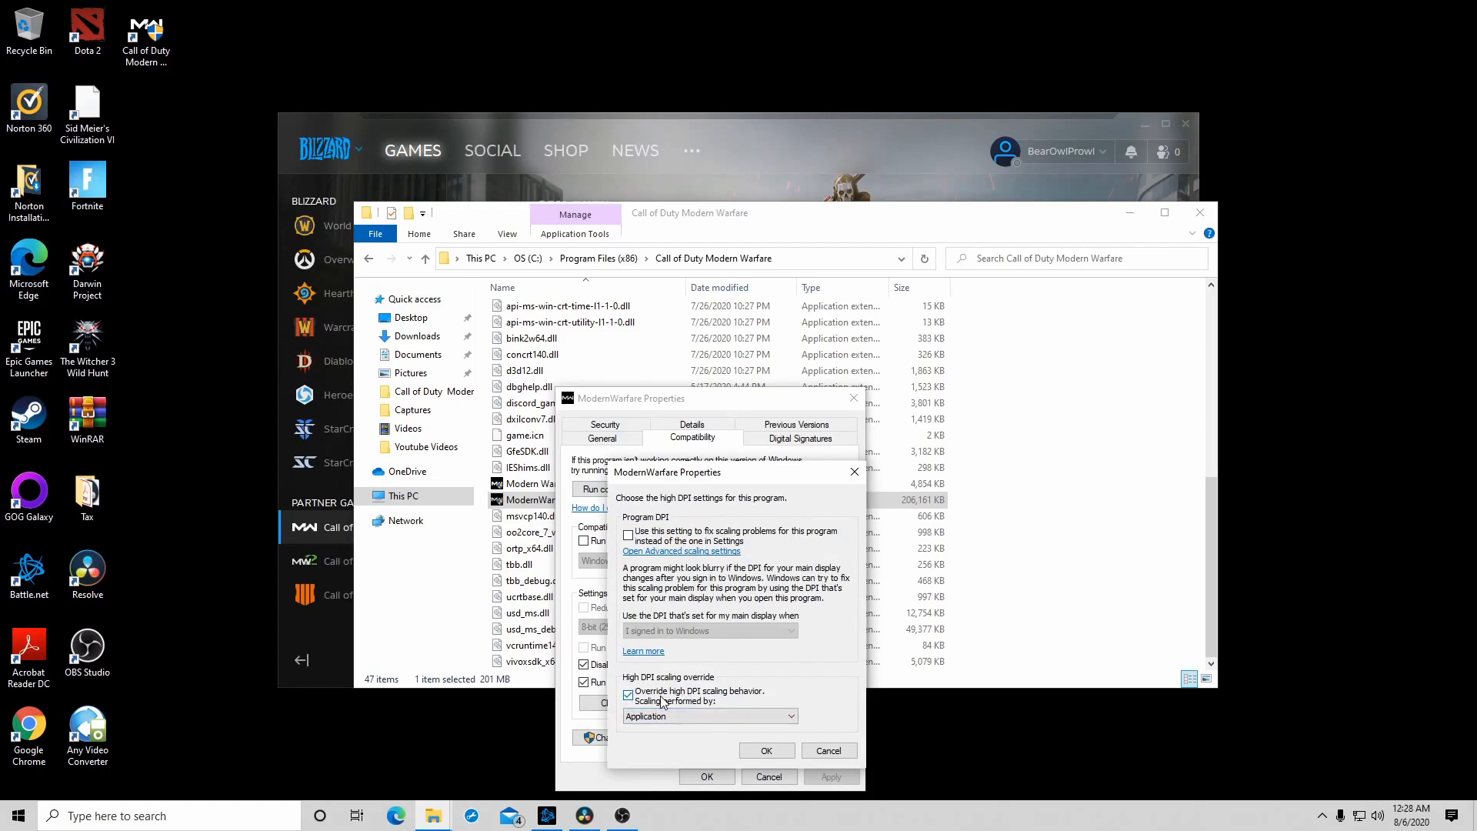
{"action": "left_click", "coordinate": [765, 750]}
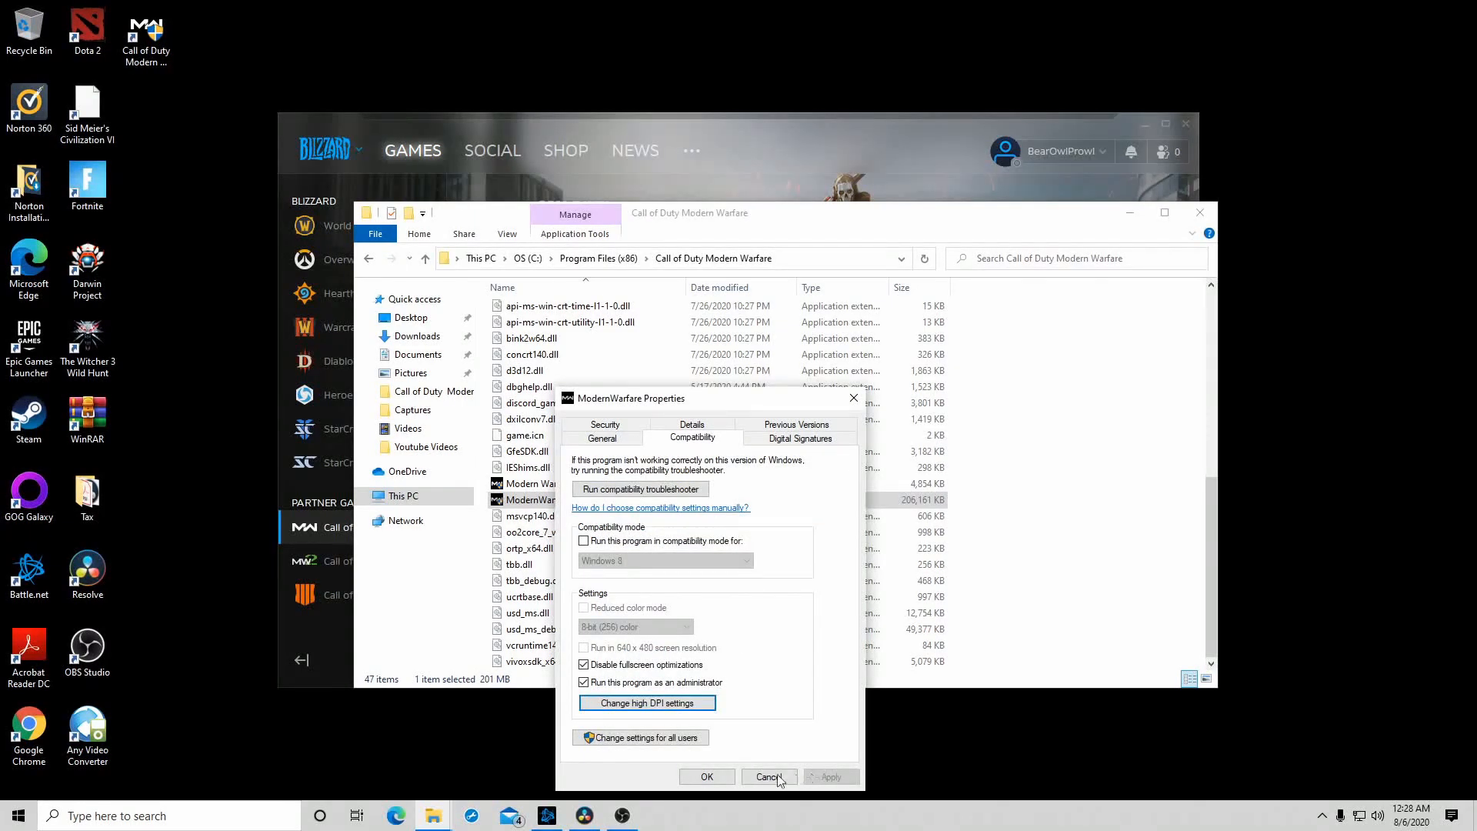
{"action": "left_click", "coordinate": [706, 776]}
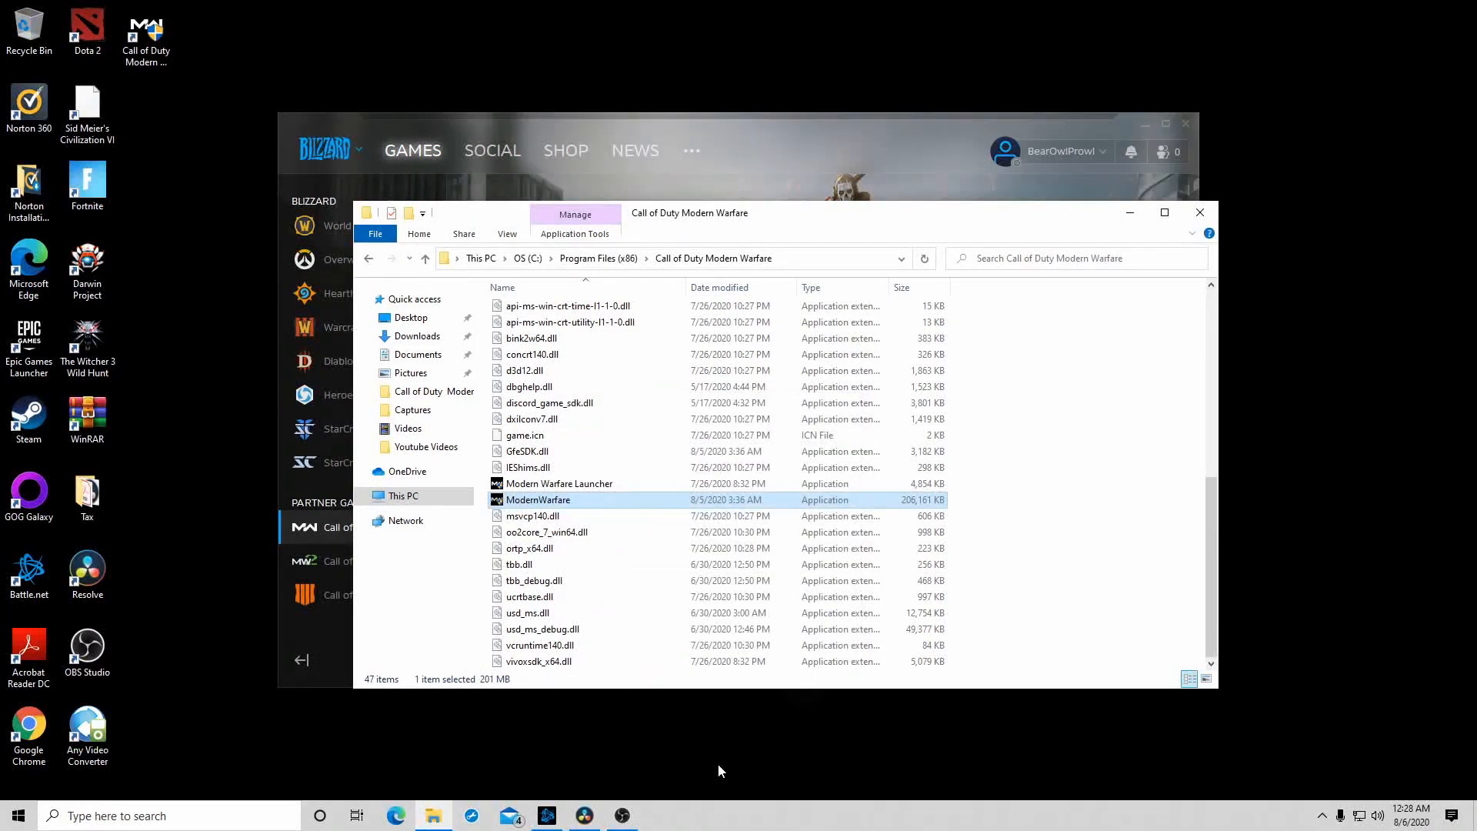
{"action": "scroll", "coordinate": [604, 492], "scroll_direction": "up", "scroll_amount": 7}
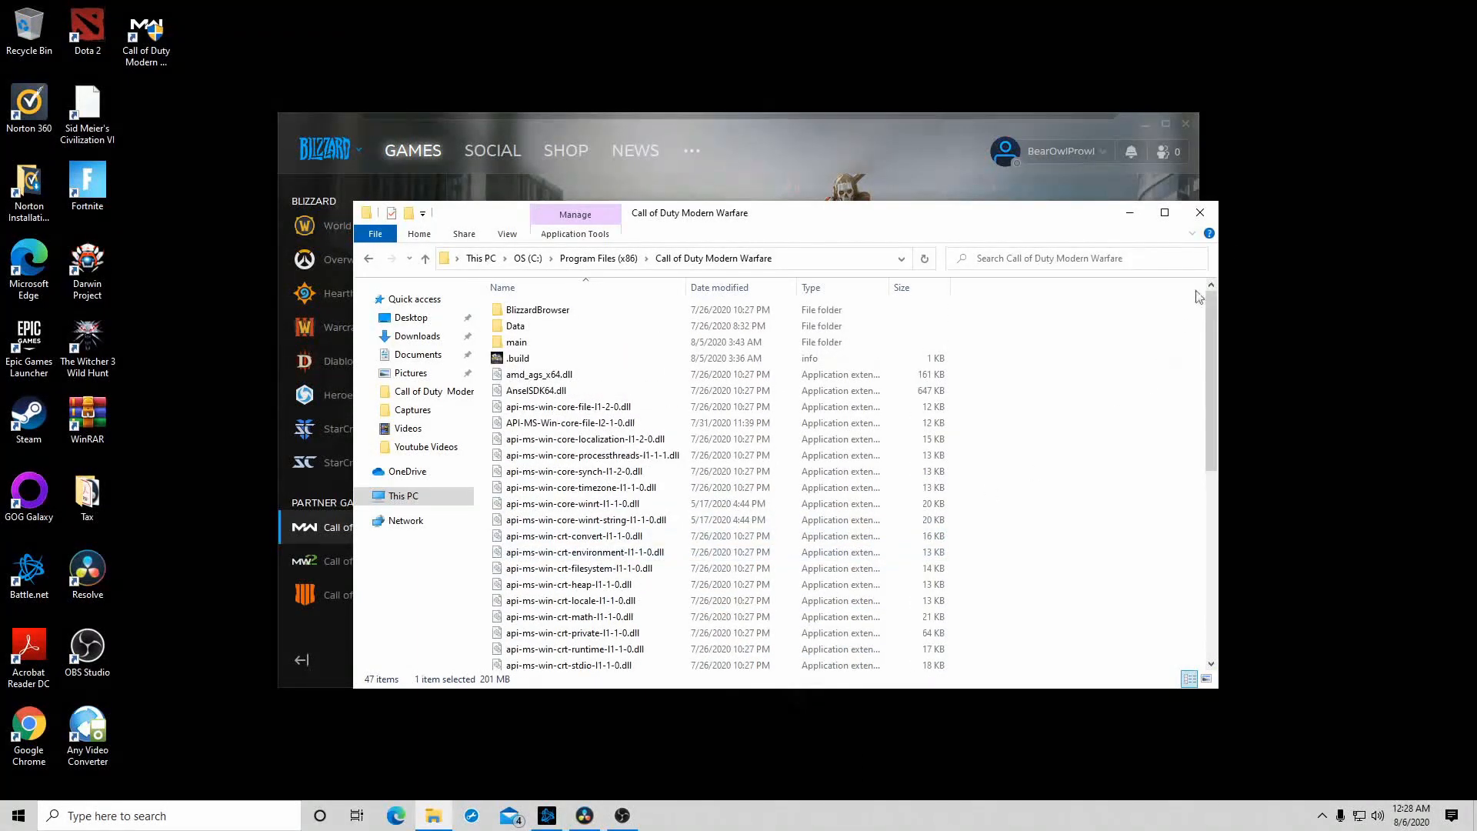
{"action": "left_click", "coordinate": [1206, 221]}
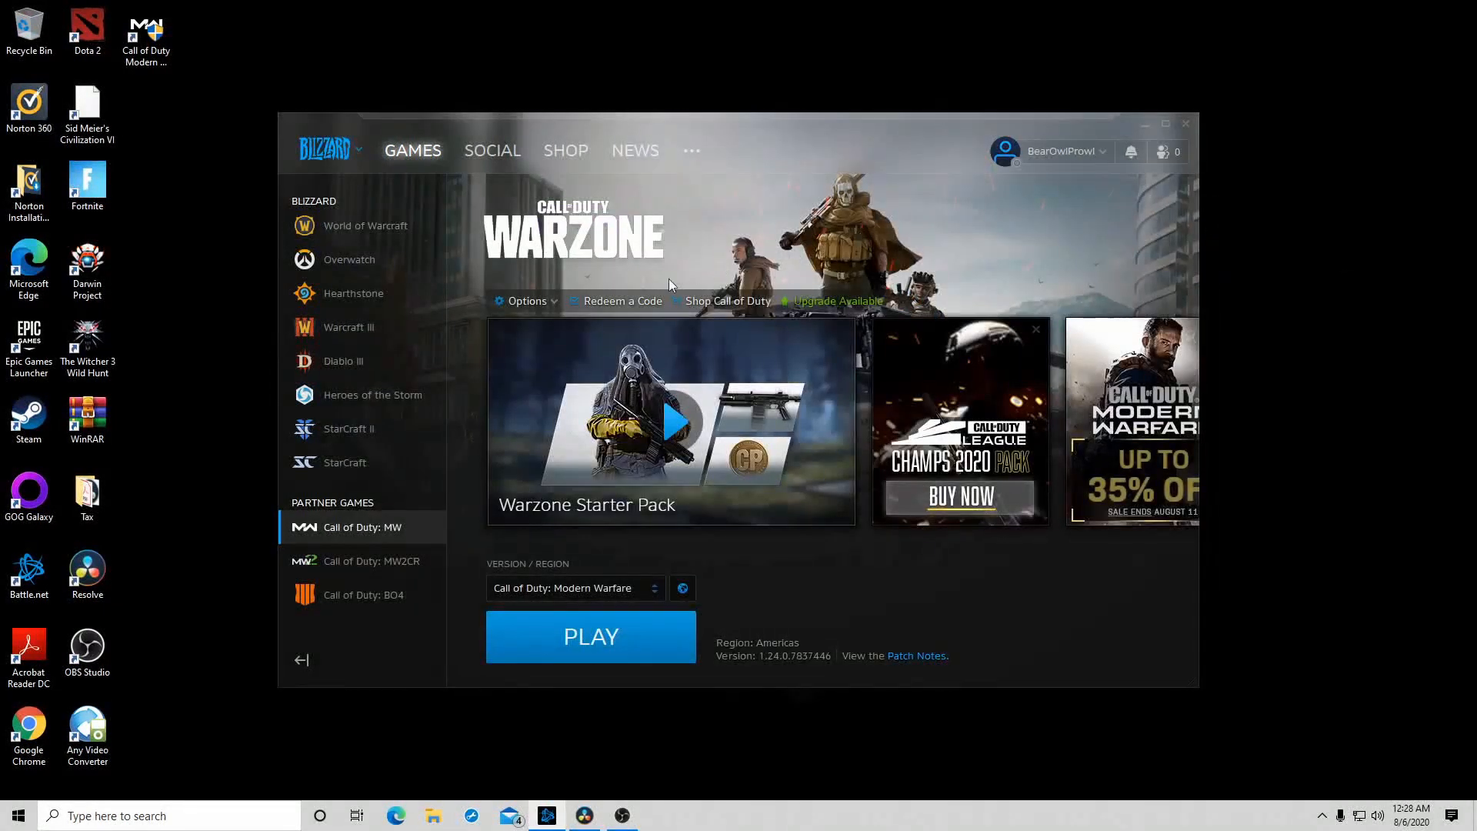
{"action": "left_click", "coordinate": [685, 589]}
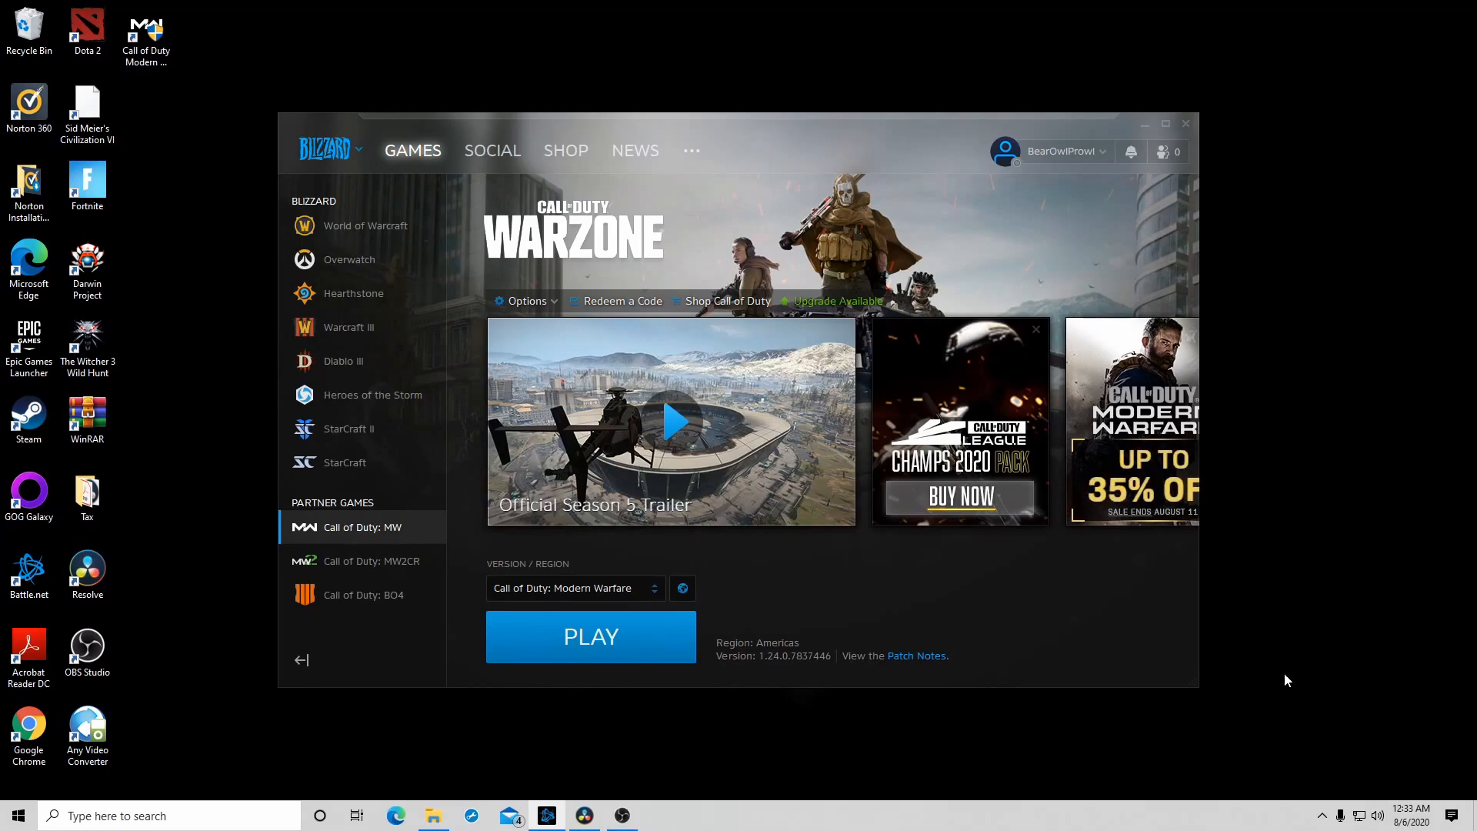
- Open the Windows Ethernet settings for the connected network and show the computer's network adapters
{"action": "left_click", "coordinate": [1360, 817]}
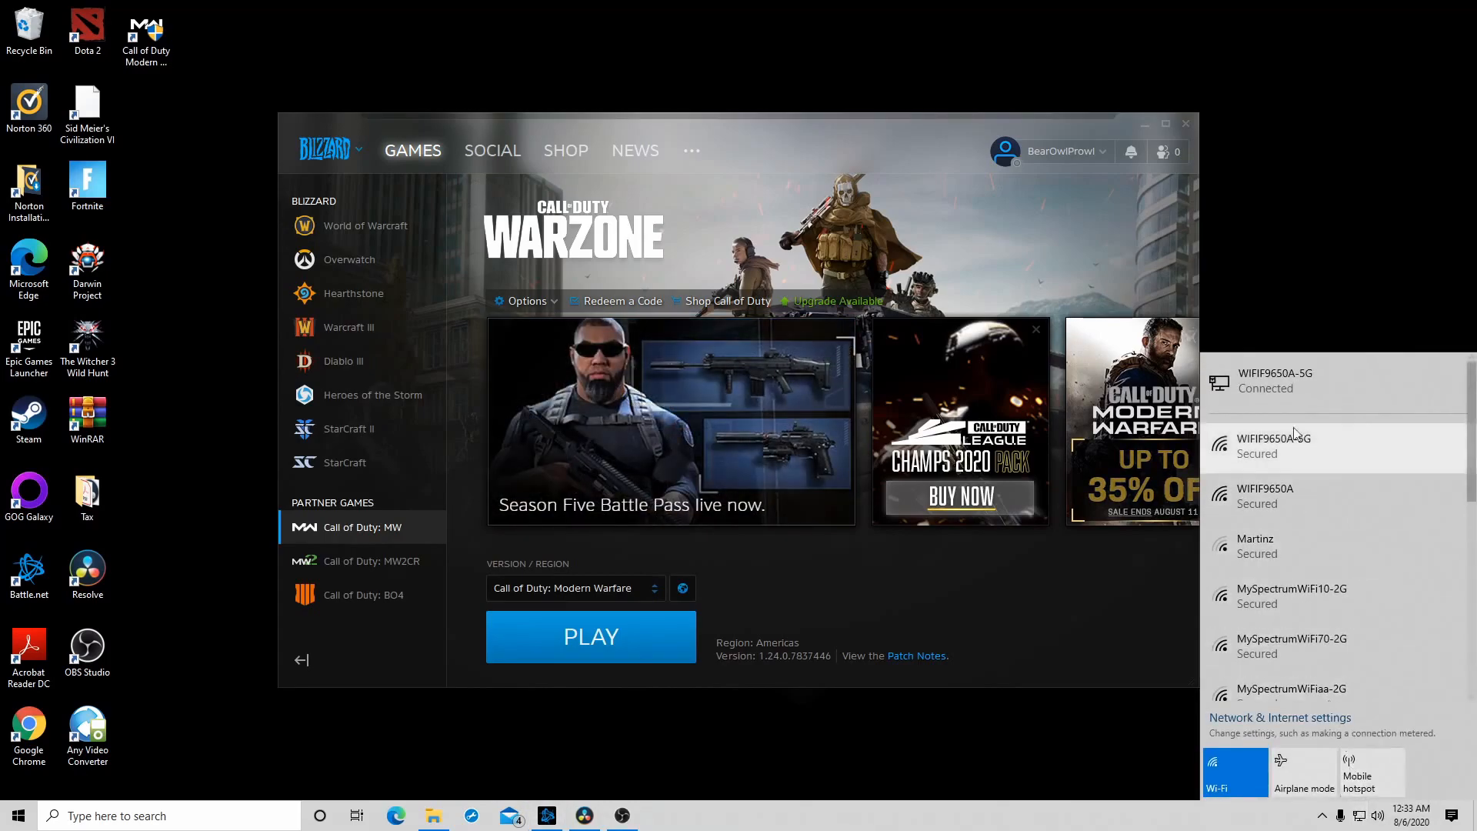
{"action": "left_click", "coordinate": [1285, 388]}
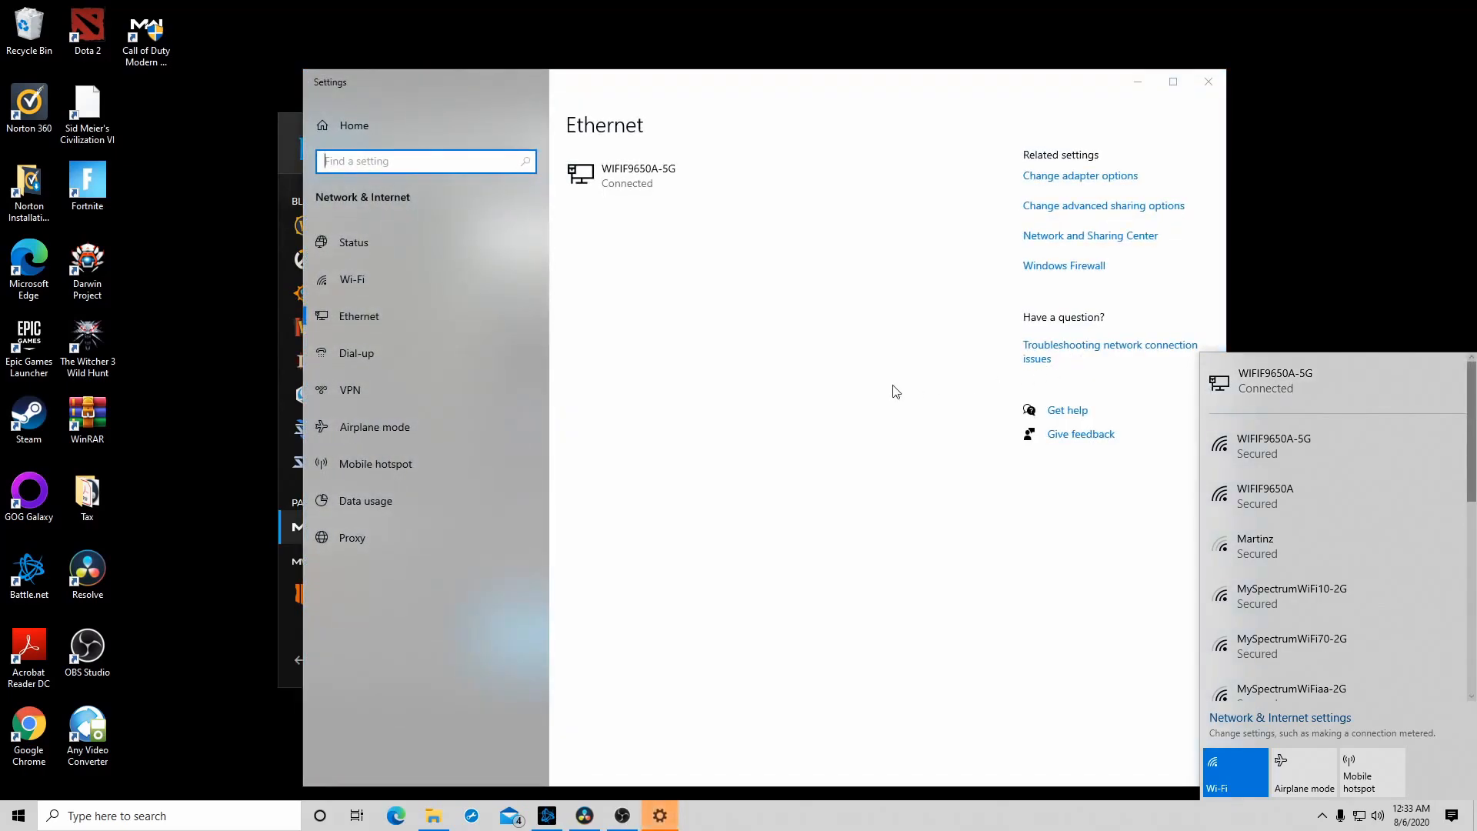
{"action": "left_click", "coordinate": [1104, 184]}
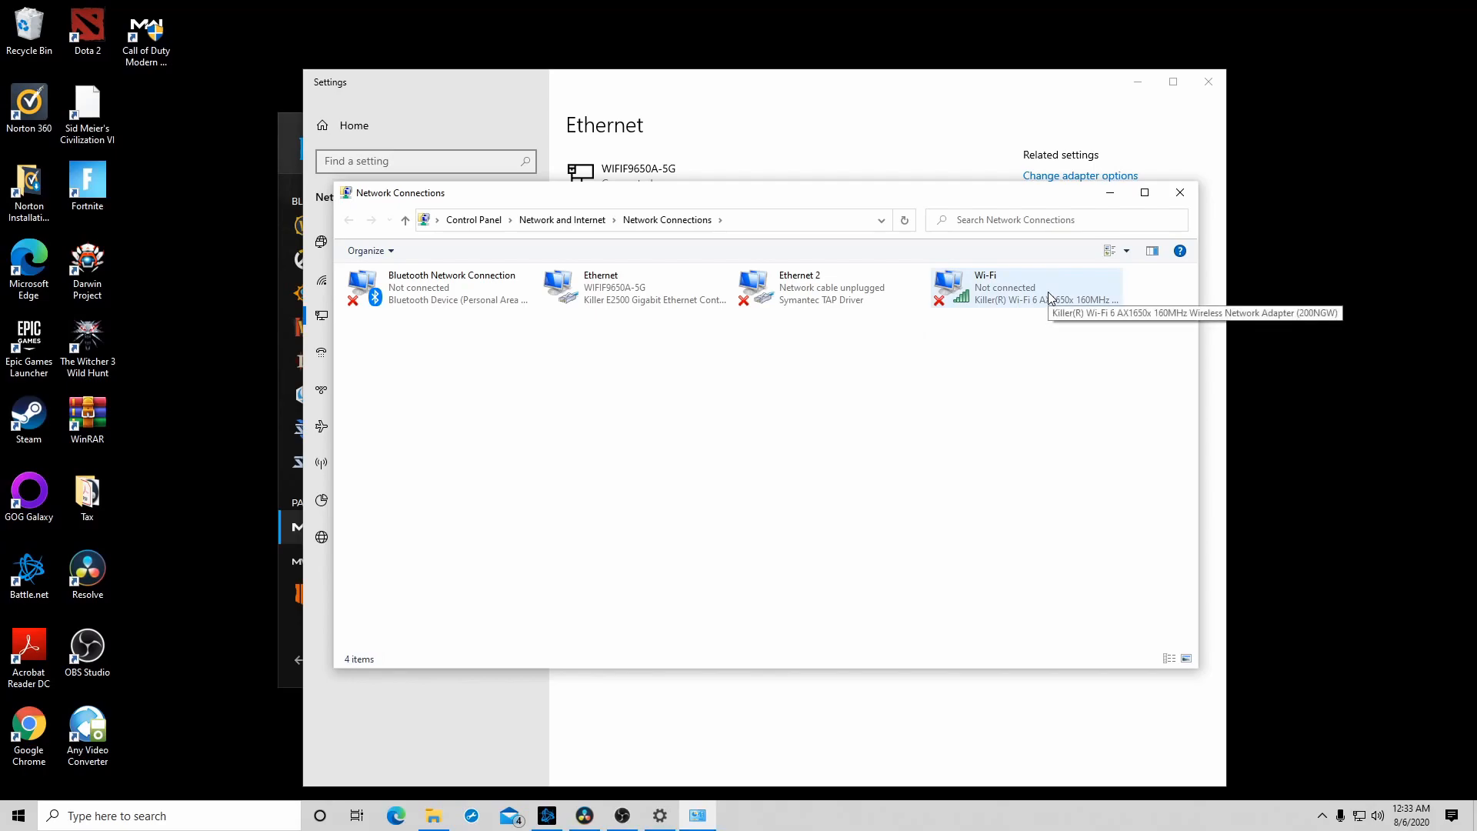
- Check in the Ethernet adapter's power management whether the computer may turn off the device to save power
{"action": "right_click", "coordinate": [627, 300]}
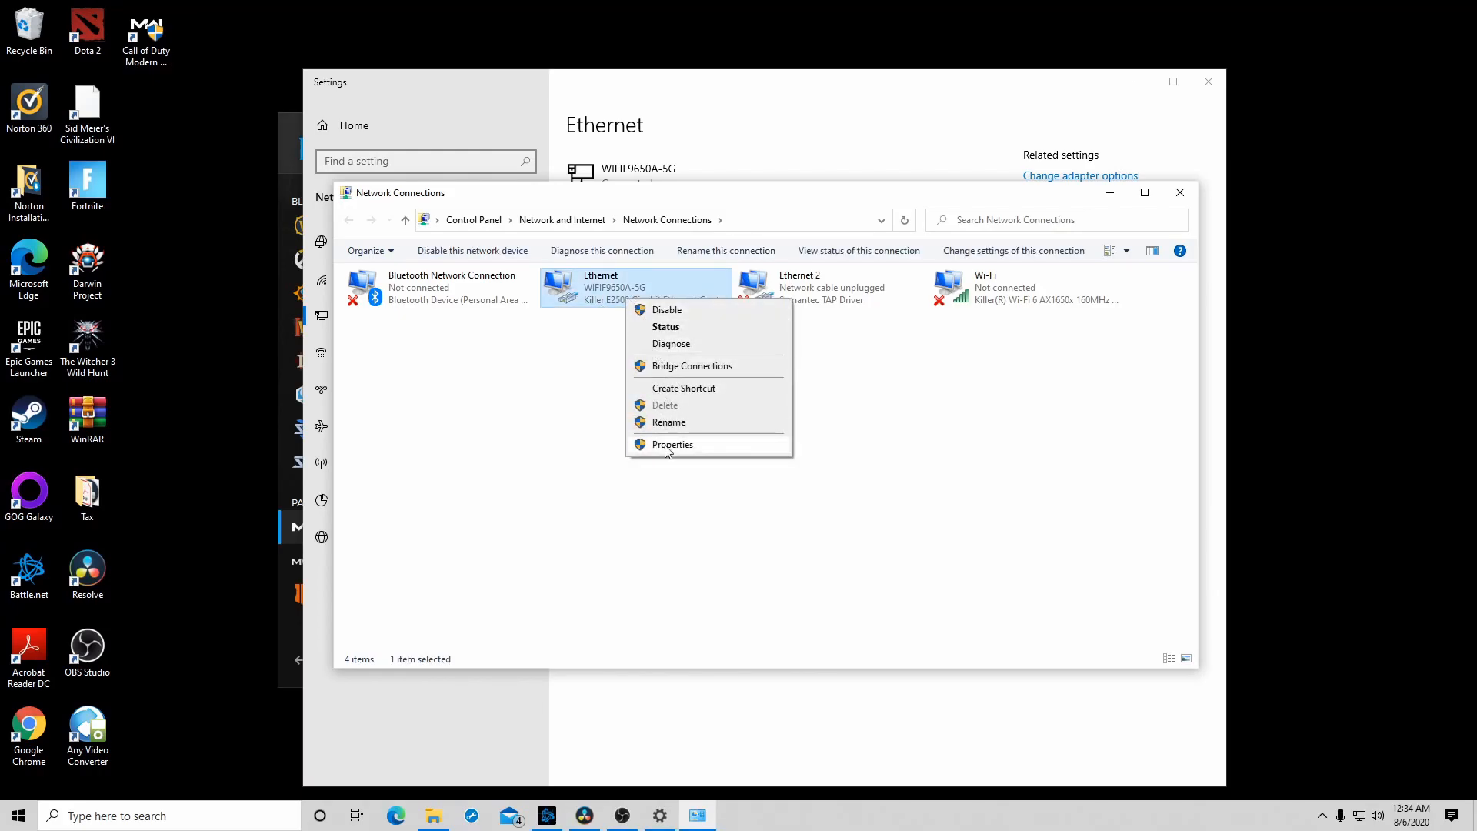
{"action": "left_click", "coordinate": [667, 447]}
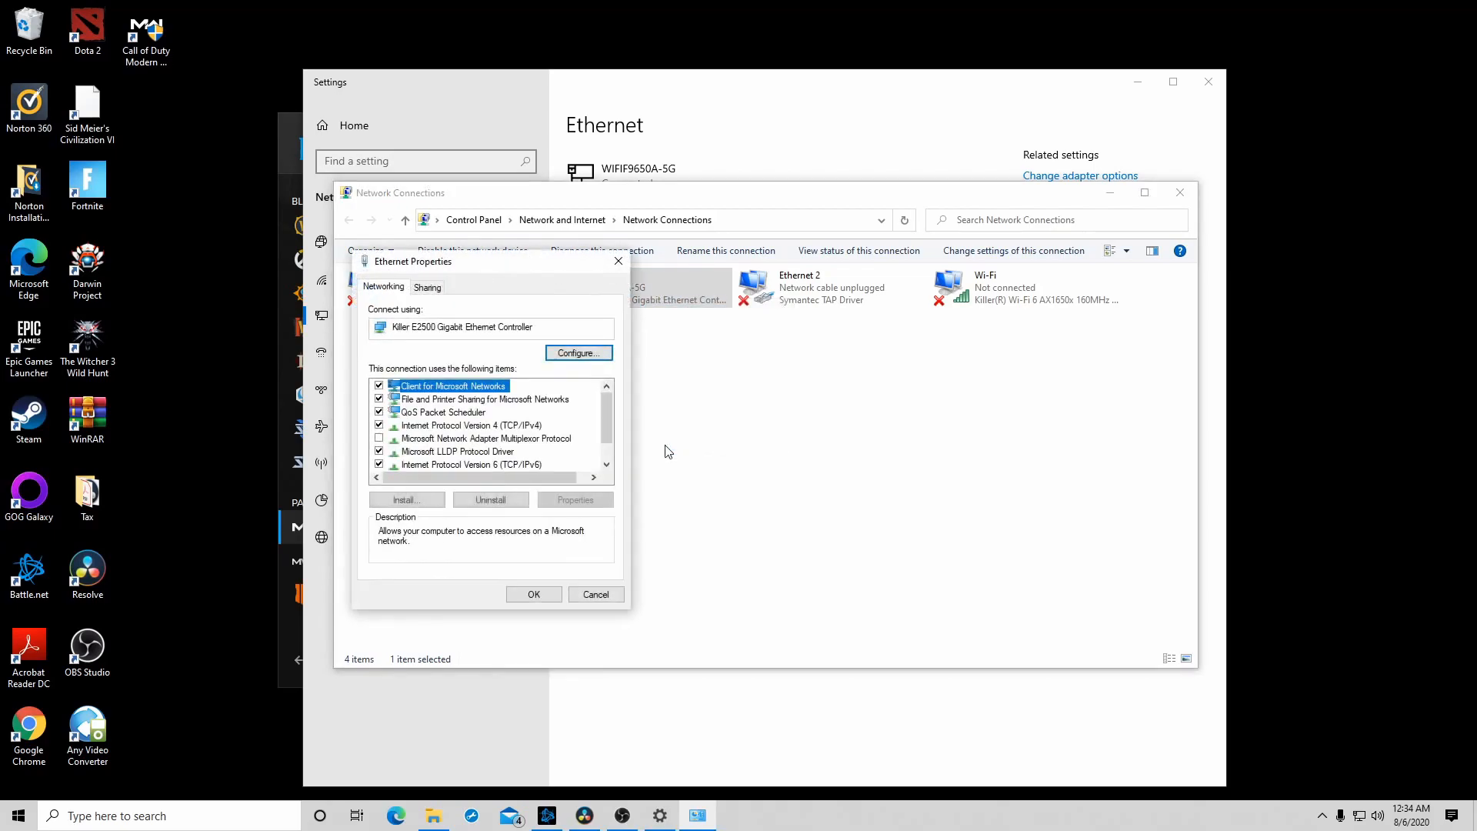
{"action": "left_click", "coordinate": [575, 353]}
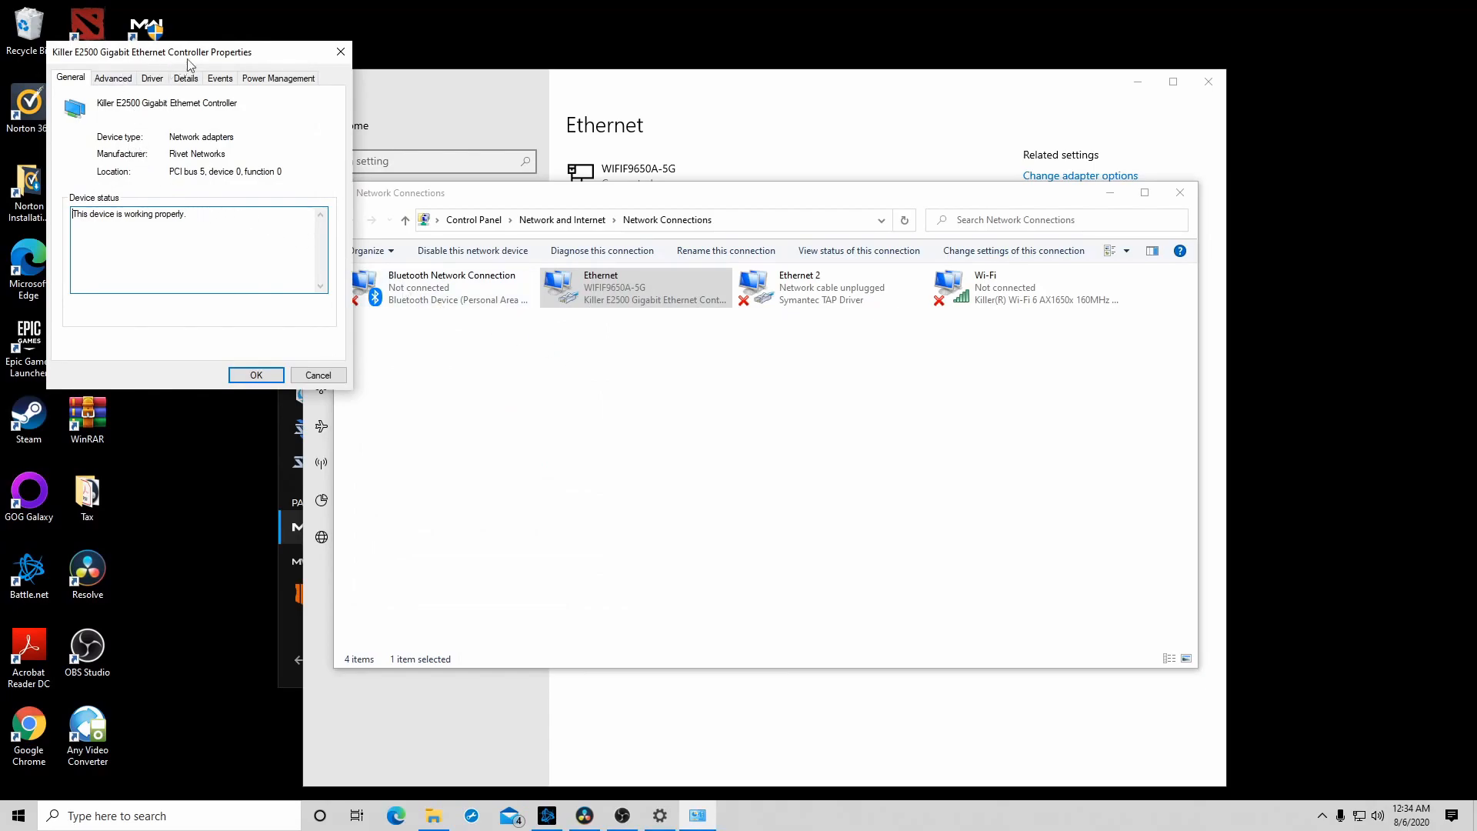
{"action": "left_click", "coordinate": [287, 80]}
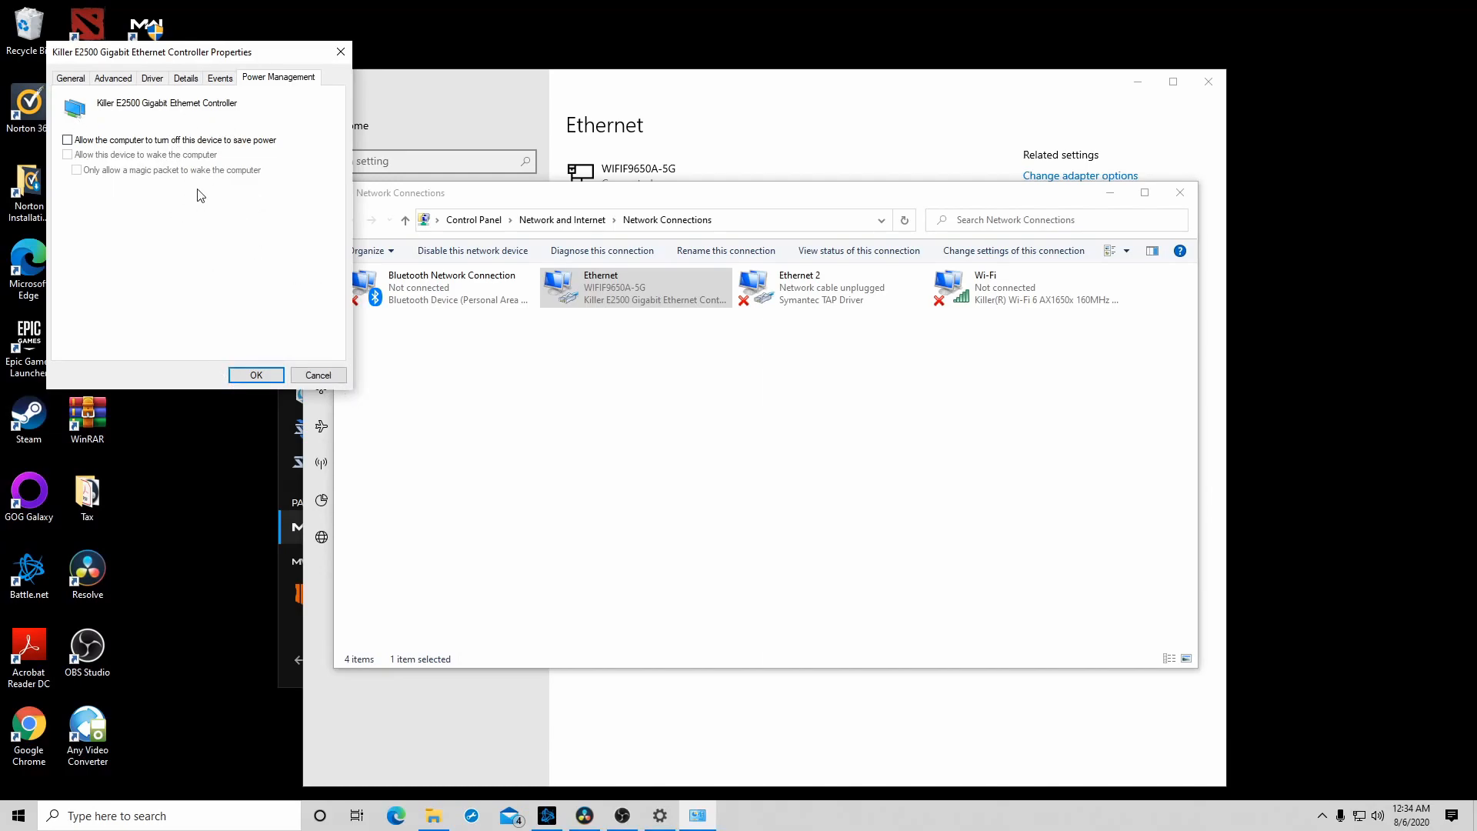
{"action": "left_click", "coordinate": [240, 377]}
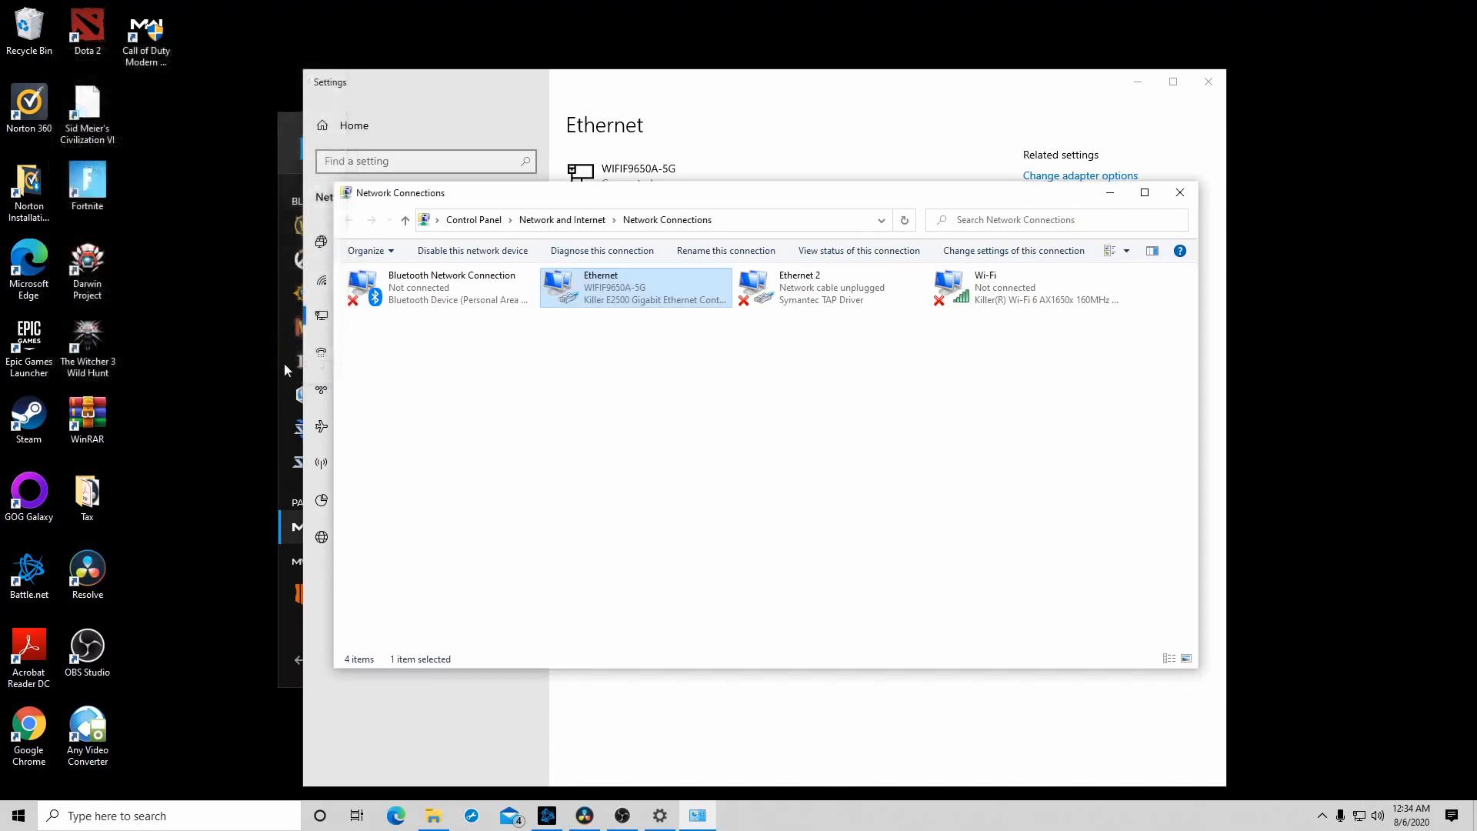
- Check the Energy Efficient Ethernet setting in the Ethernet adapter's advanced configuration and close the adapter's properties
{"action": "right_click", "coordinate": [635, 300]}
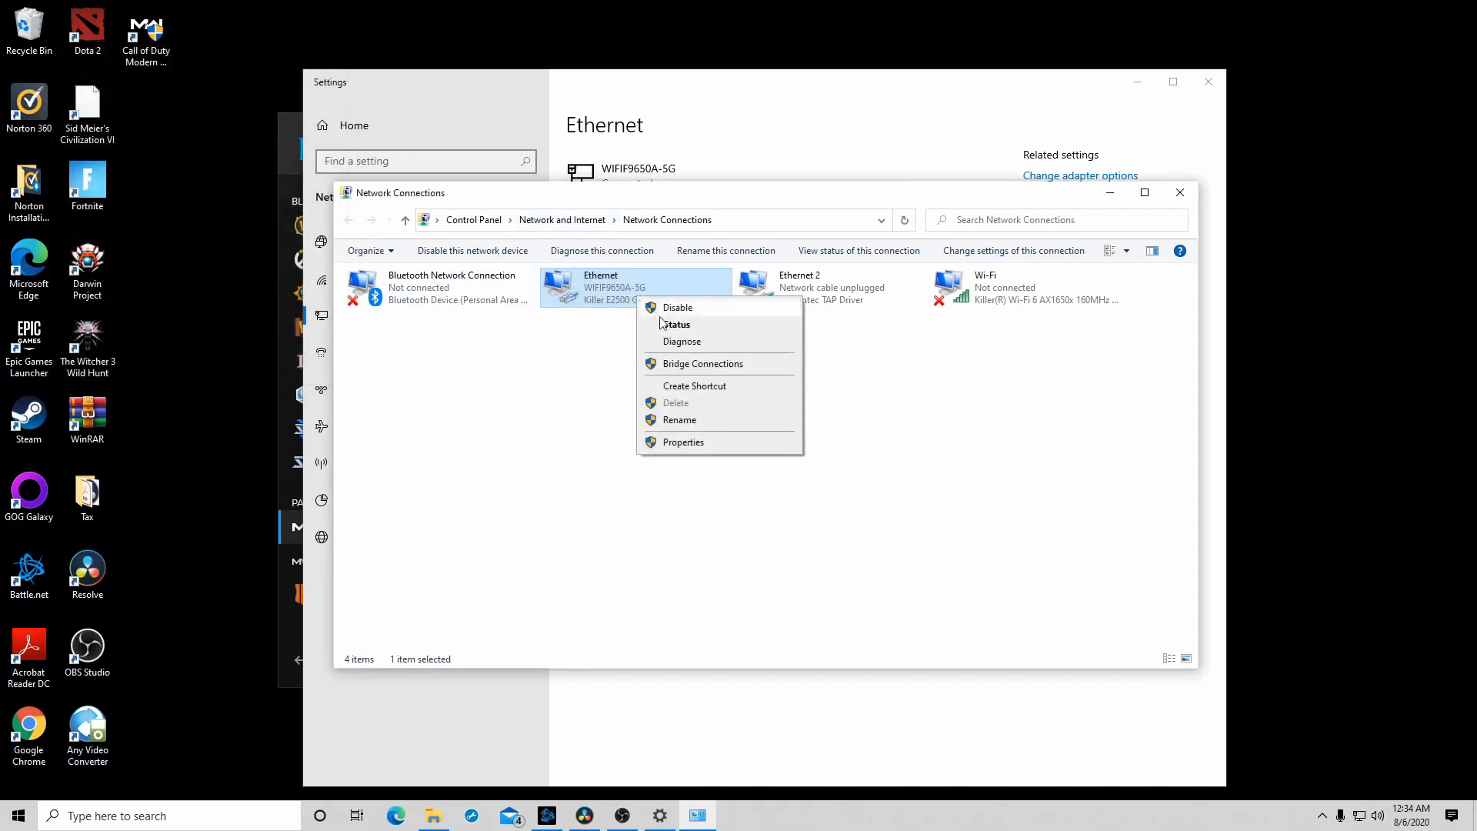
{"action": "left_click", "coordinate": [676, 442]}
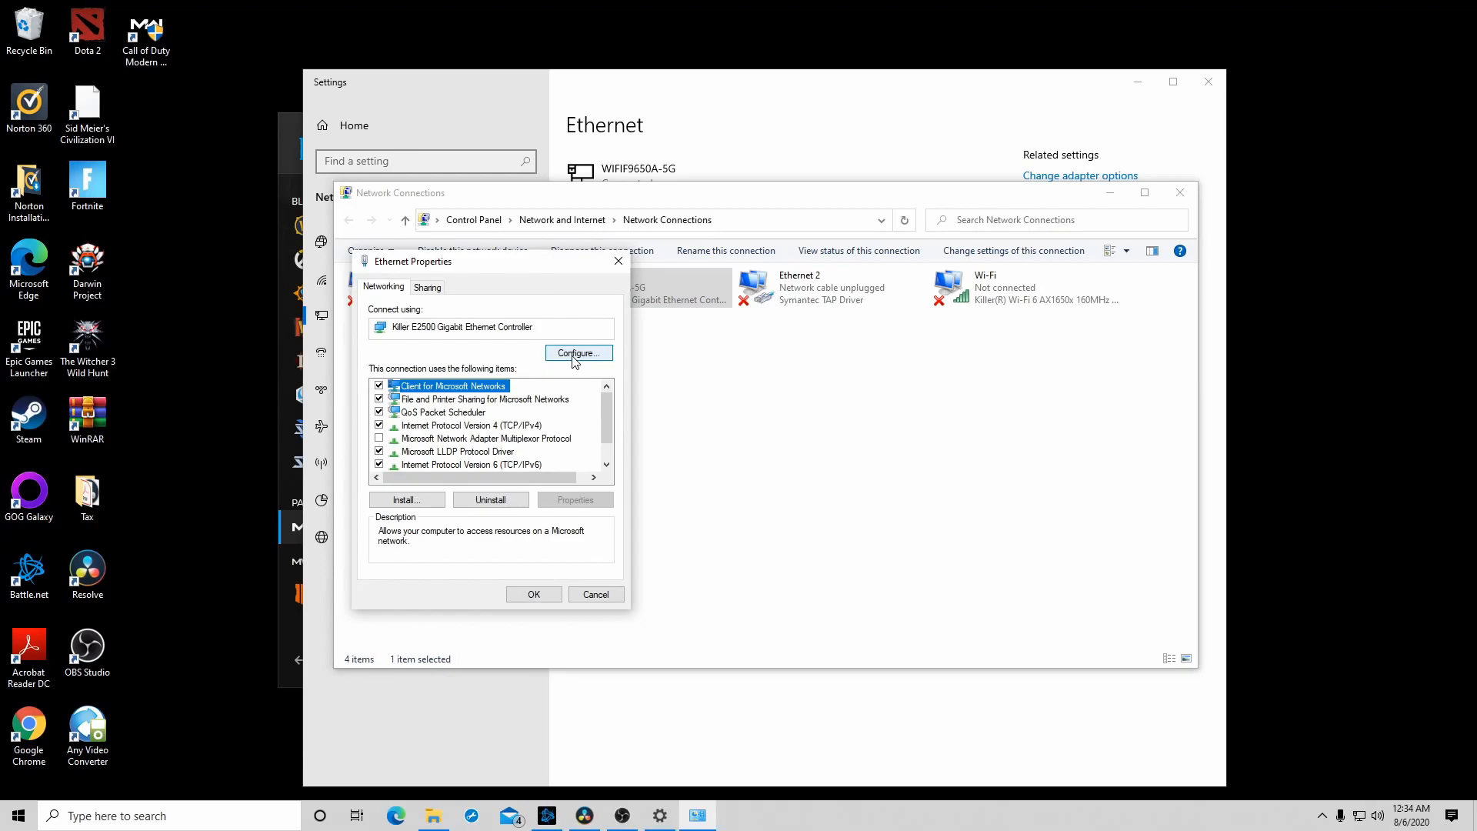
{"action": "left_click", "coordinate": [576, 353]}
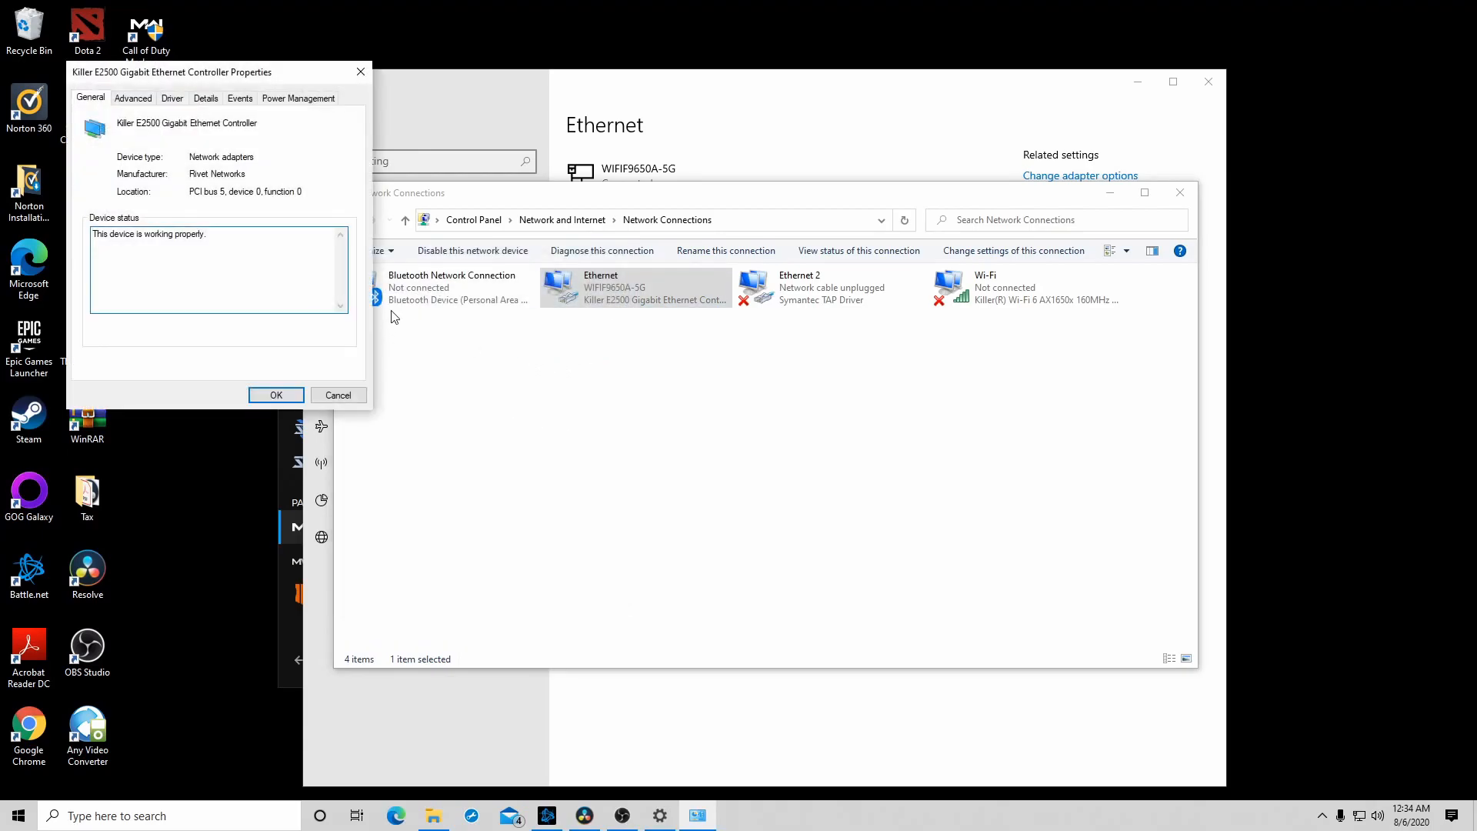
{"action": "left_click", "coordinate": [134, 98]}
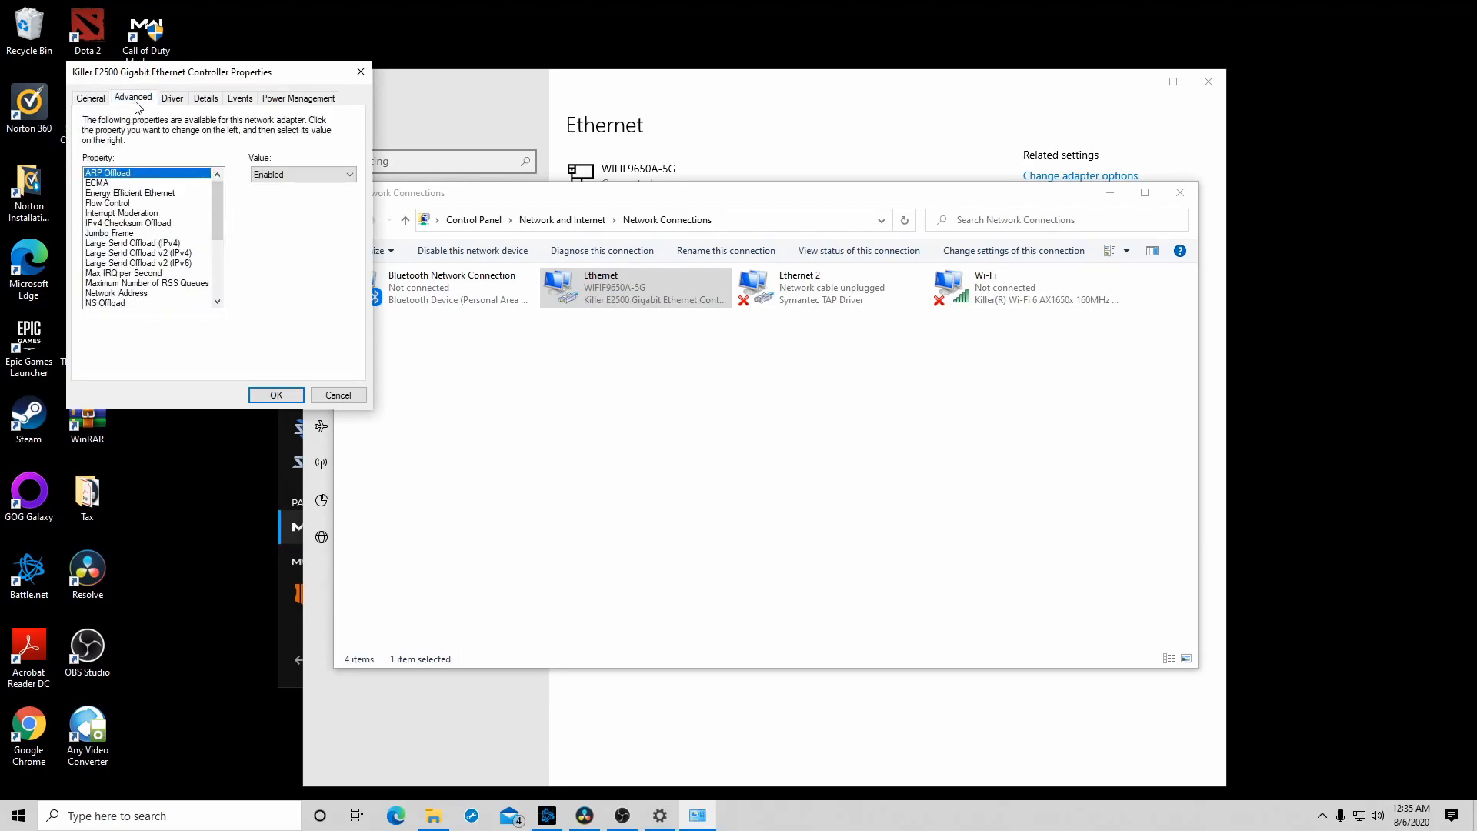
{"action": "left_click", "coordinate": [130, 193]}
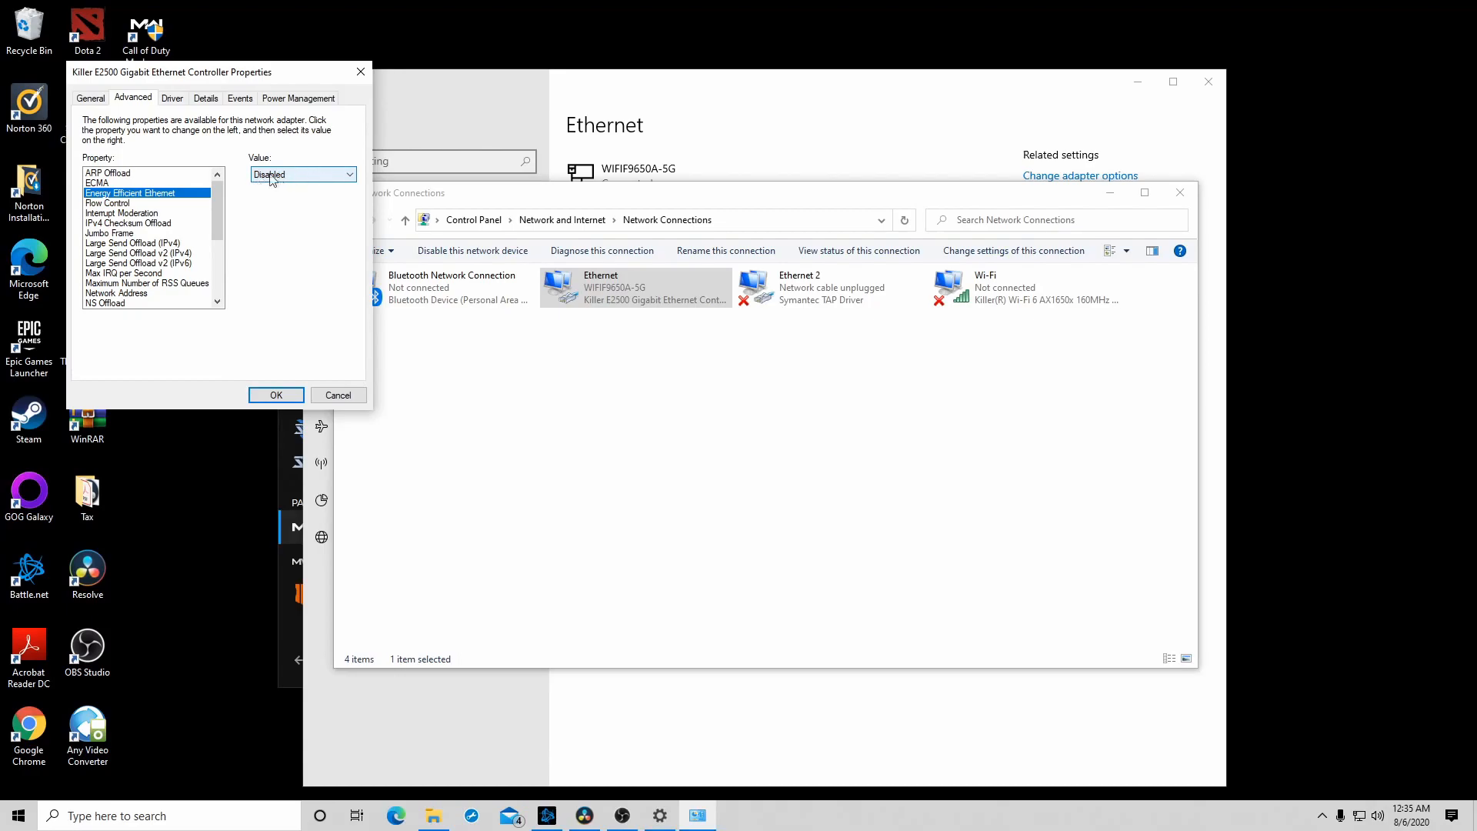
{"action": "left_click", "coordinate": [271, 395]}
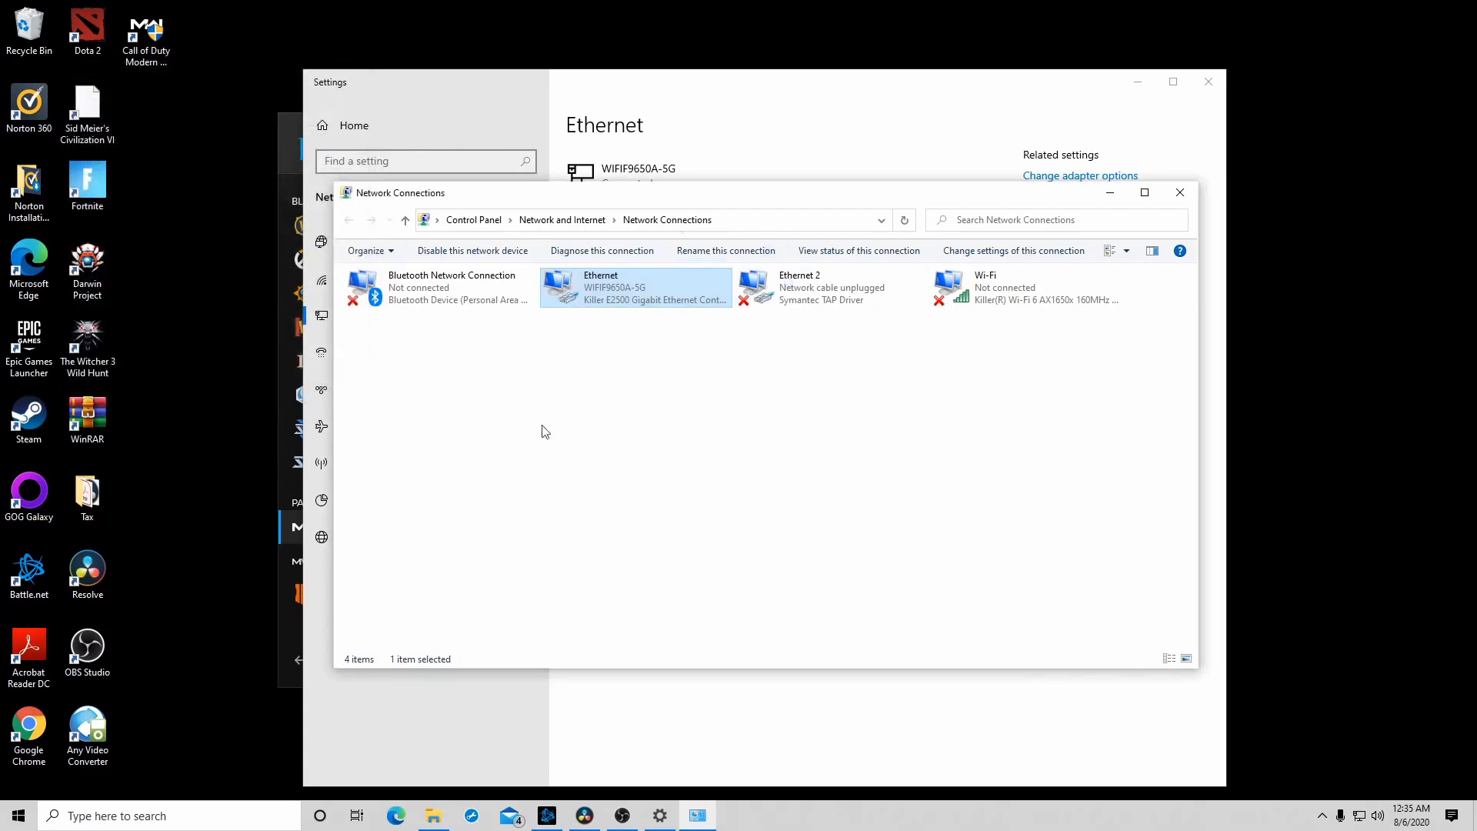
- Search automatically for updated driver software for the Killer E2500 Gigabit Ethernet Controller, and close the adapter's properties
{"action": "right_click", "coordinate": [615, 299]}
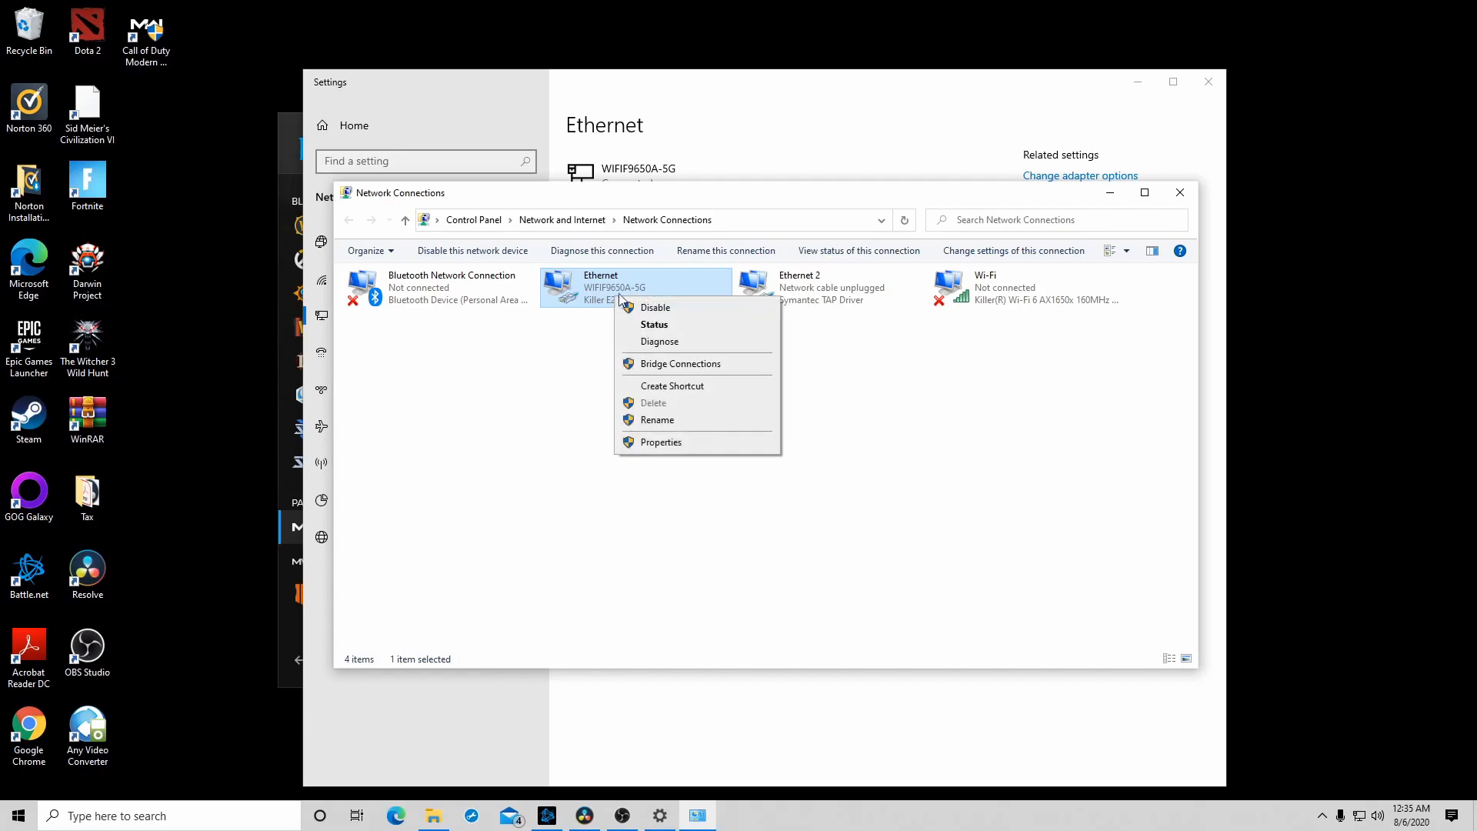
{"action": "left_click", "coordinate": [663, 444]}
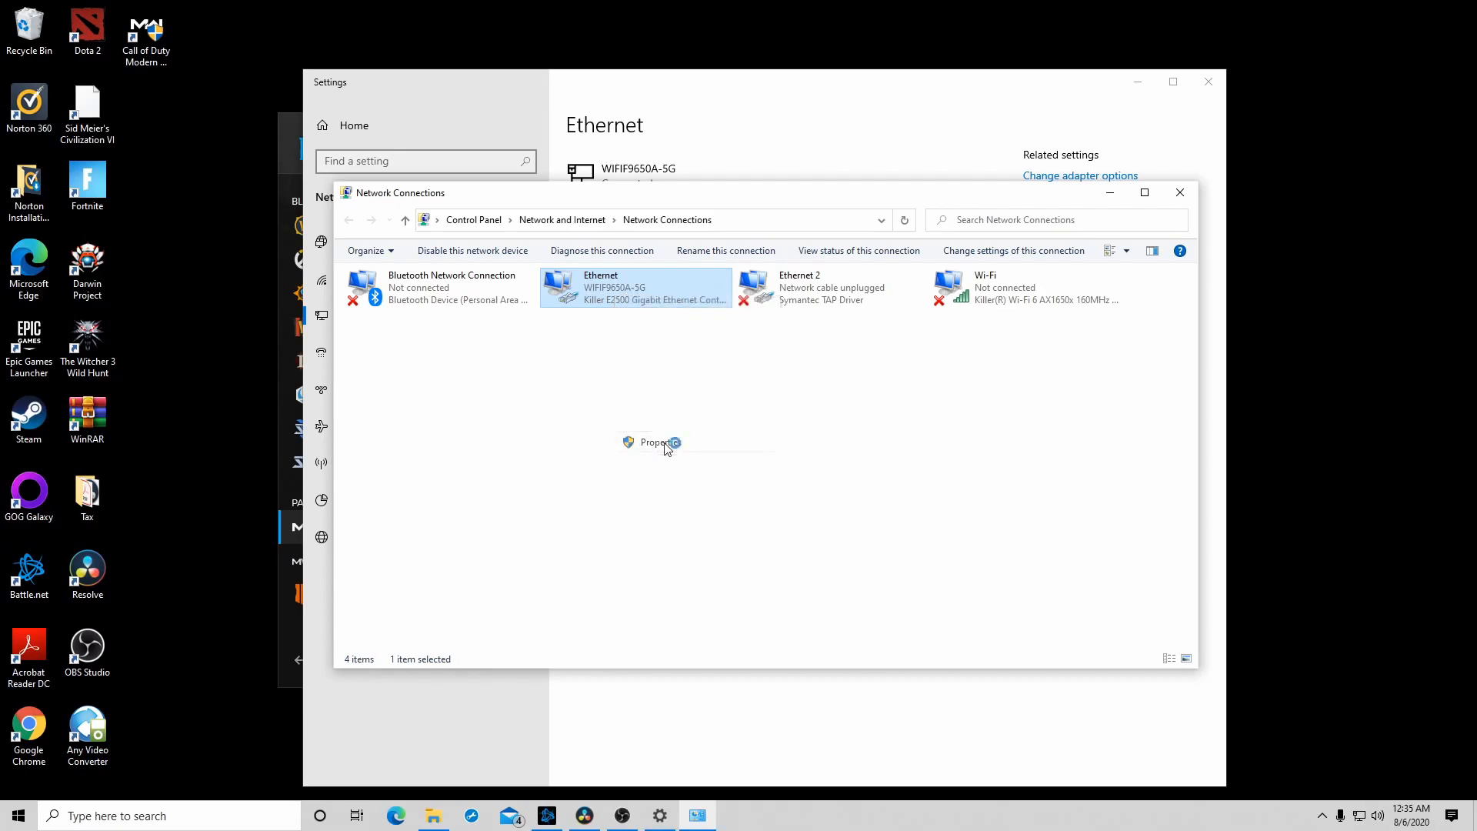
{"action": "left_click", "coordinate": [597, 353]}
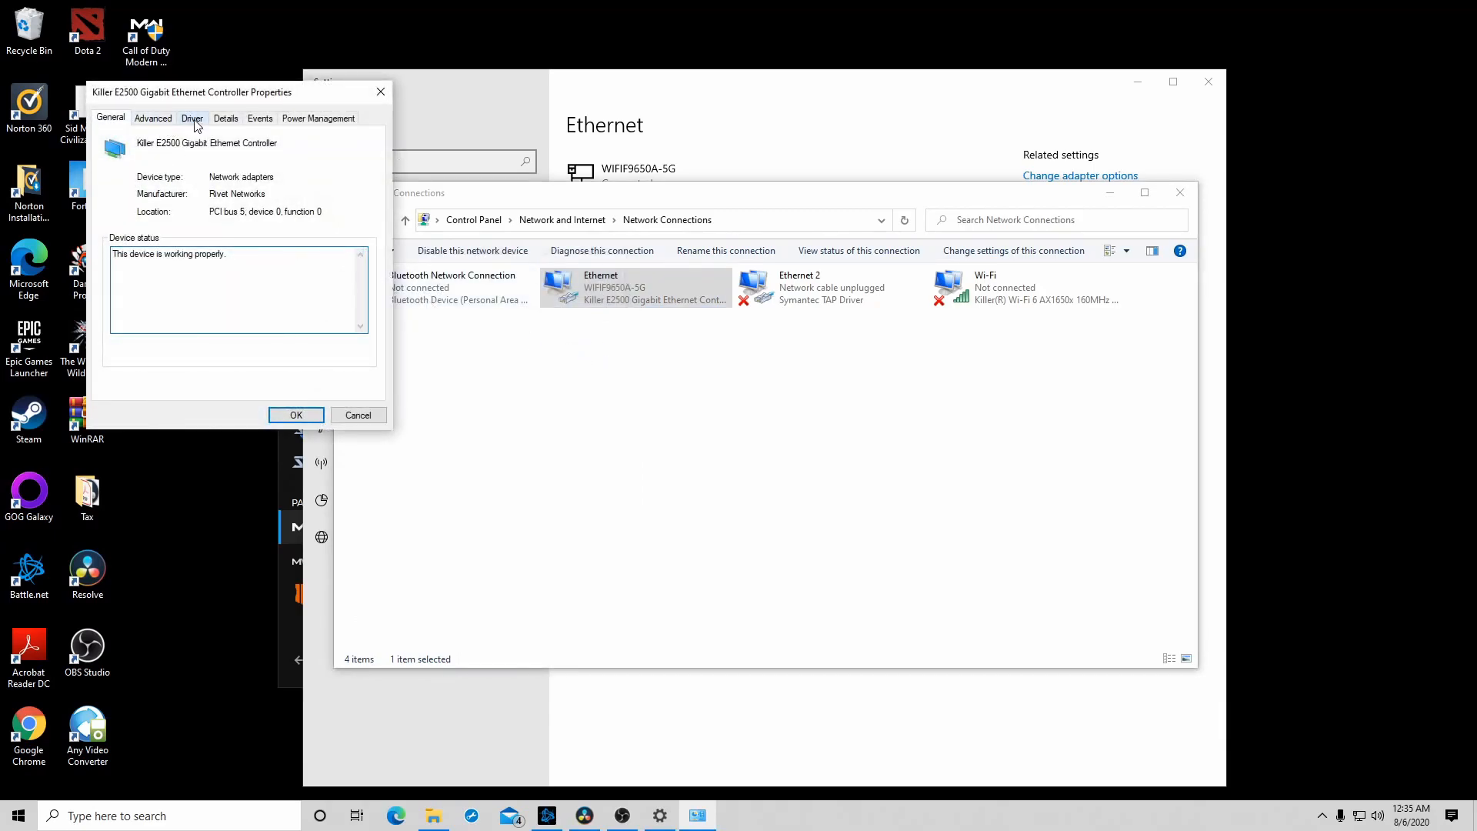
{"action": "left_click", "coordinate": [193, 120]}
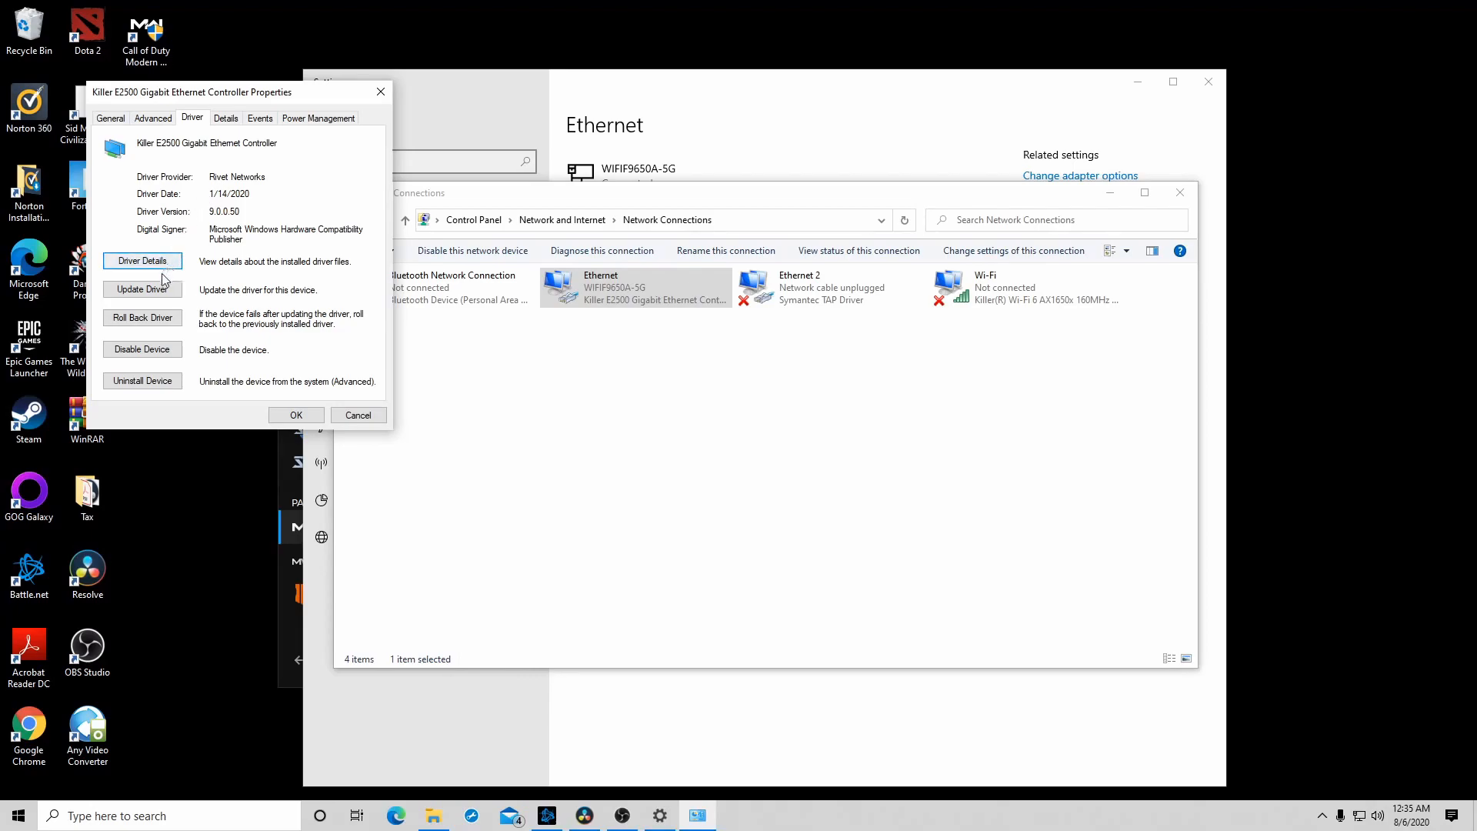
{"action": "left_click", "coordinate": [143, 290]}
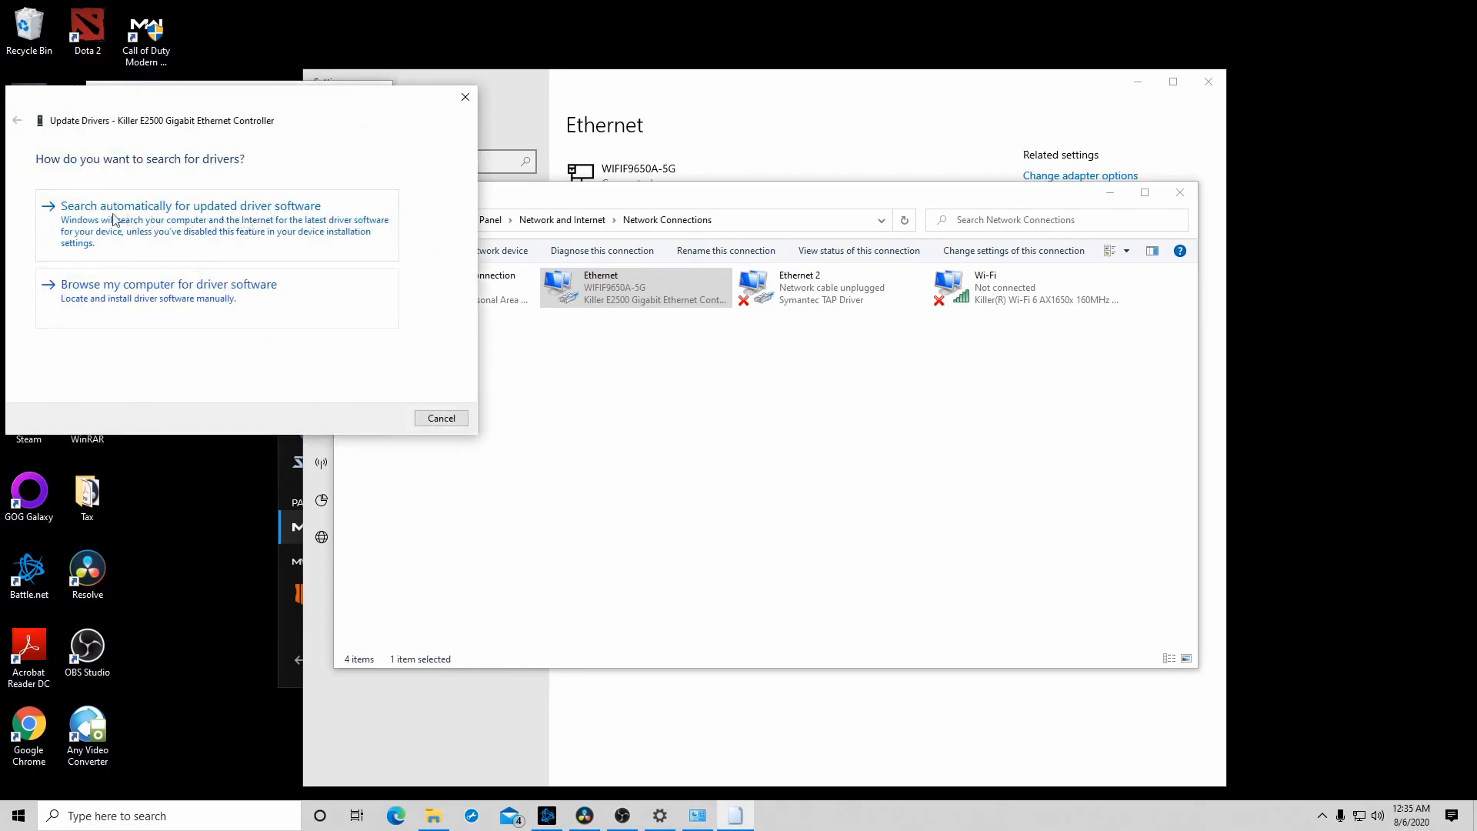
{"action": "left_click", "coordinate": [246, 218]}
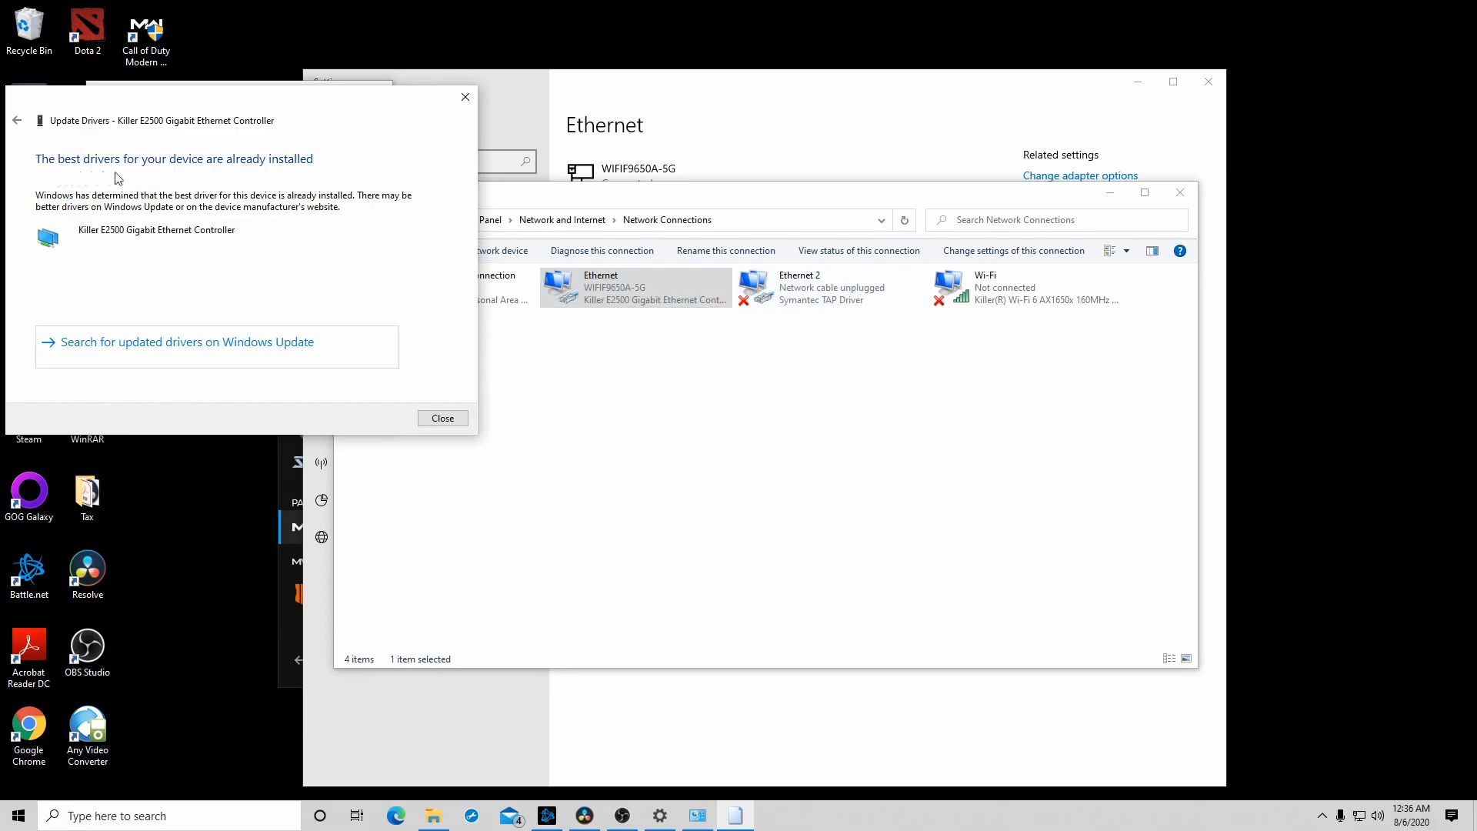
{"action": "left_click", "coordinate": [446, 424]}
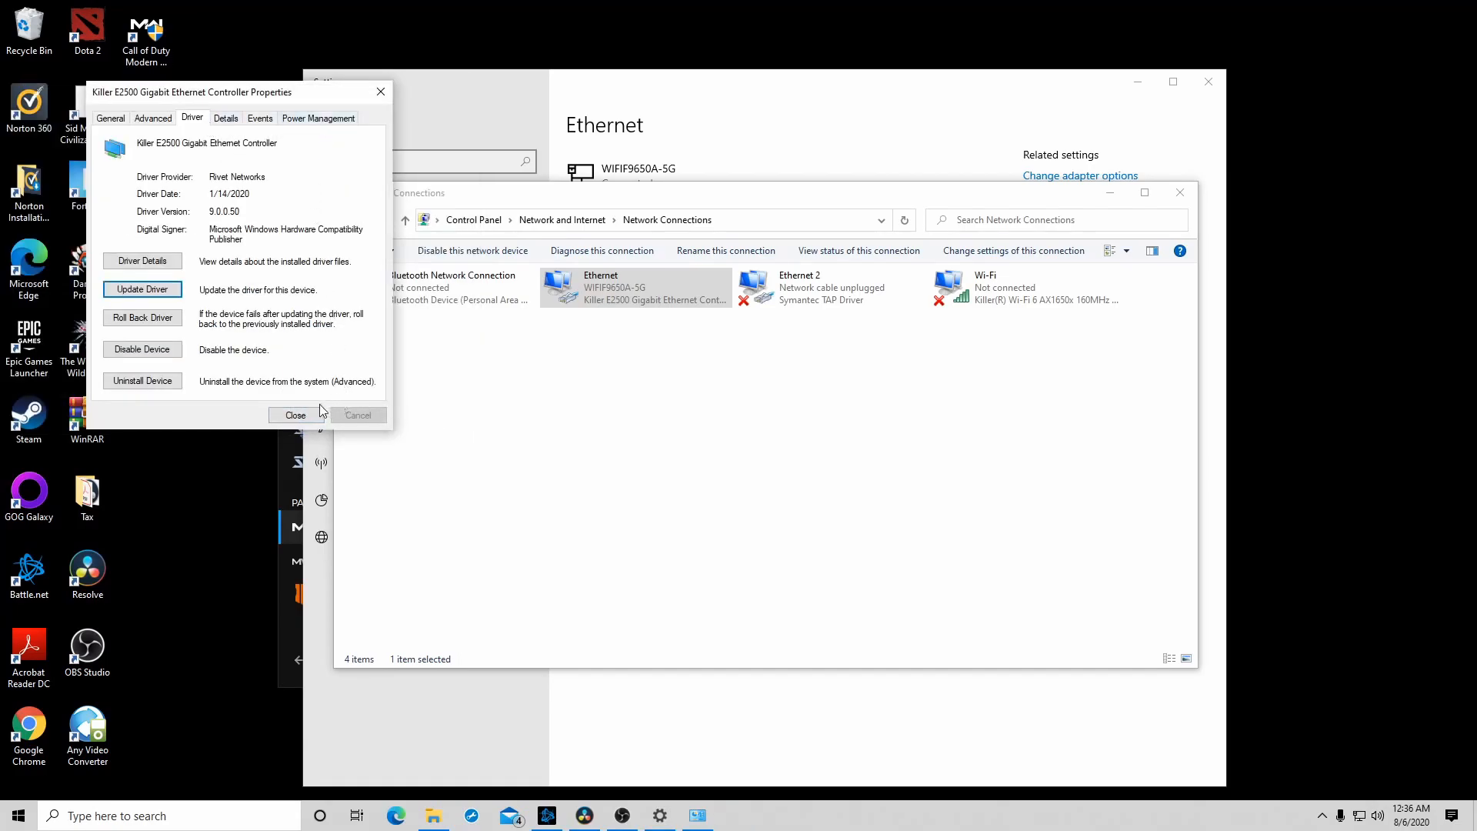
{"action": "left_click", "coordinate": [295, 415]}
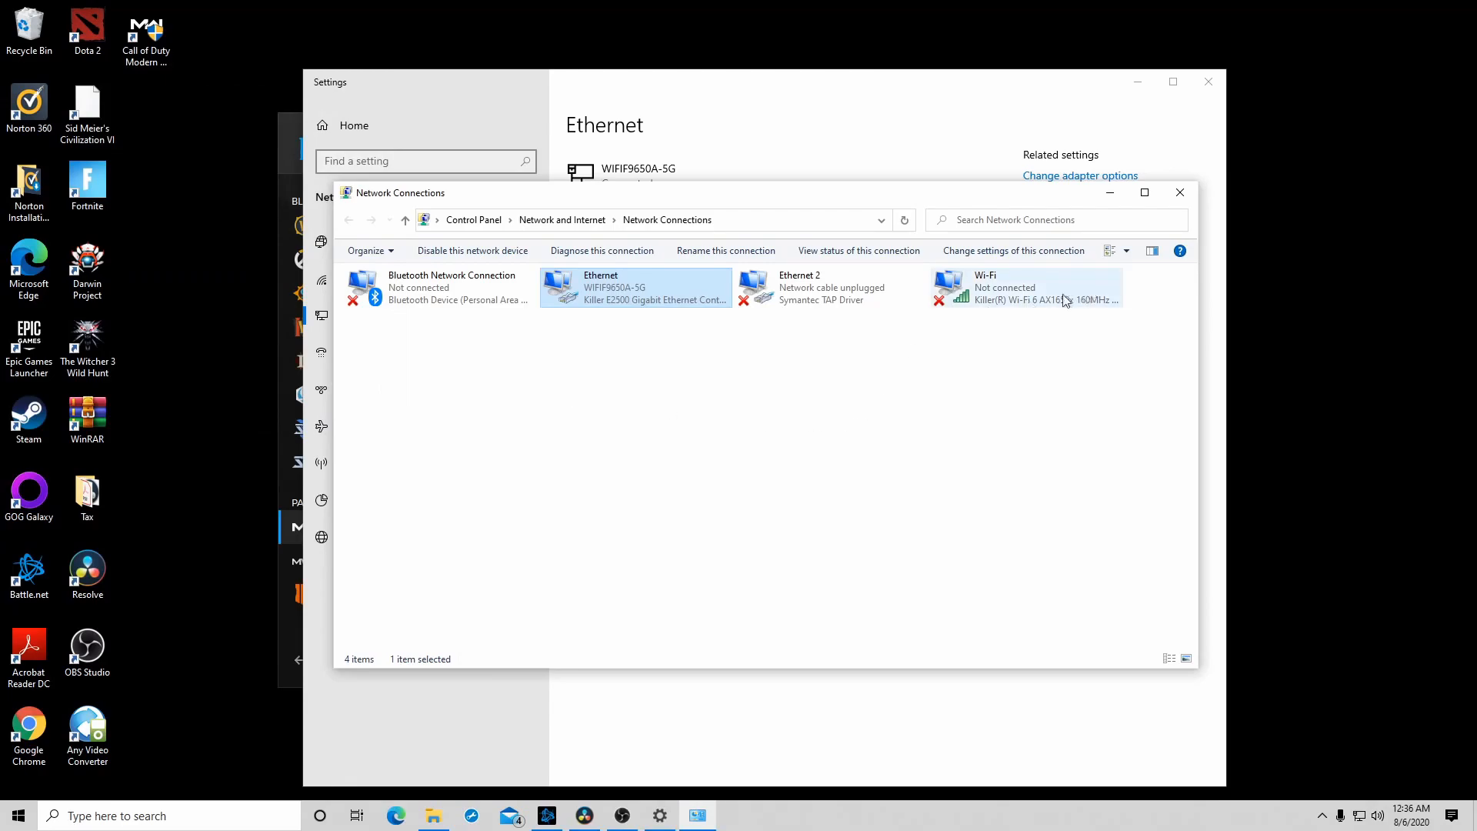
- View the Wi-Fi adapter's properties and close them
{"action": "right_click", "coordinate": [1041, 298]}
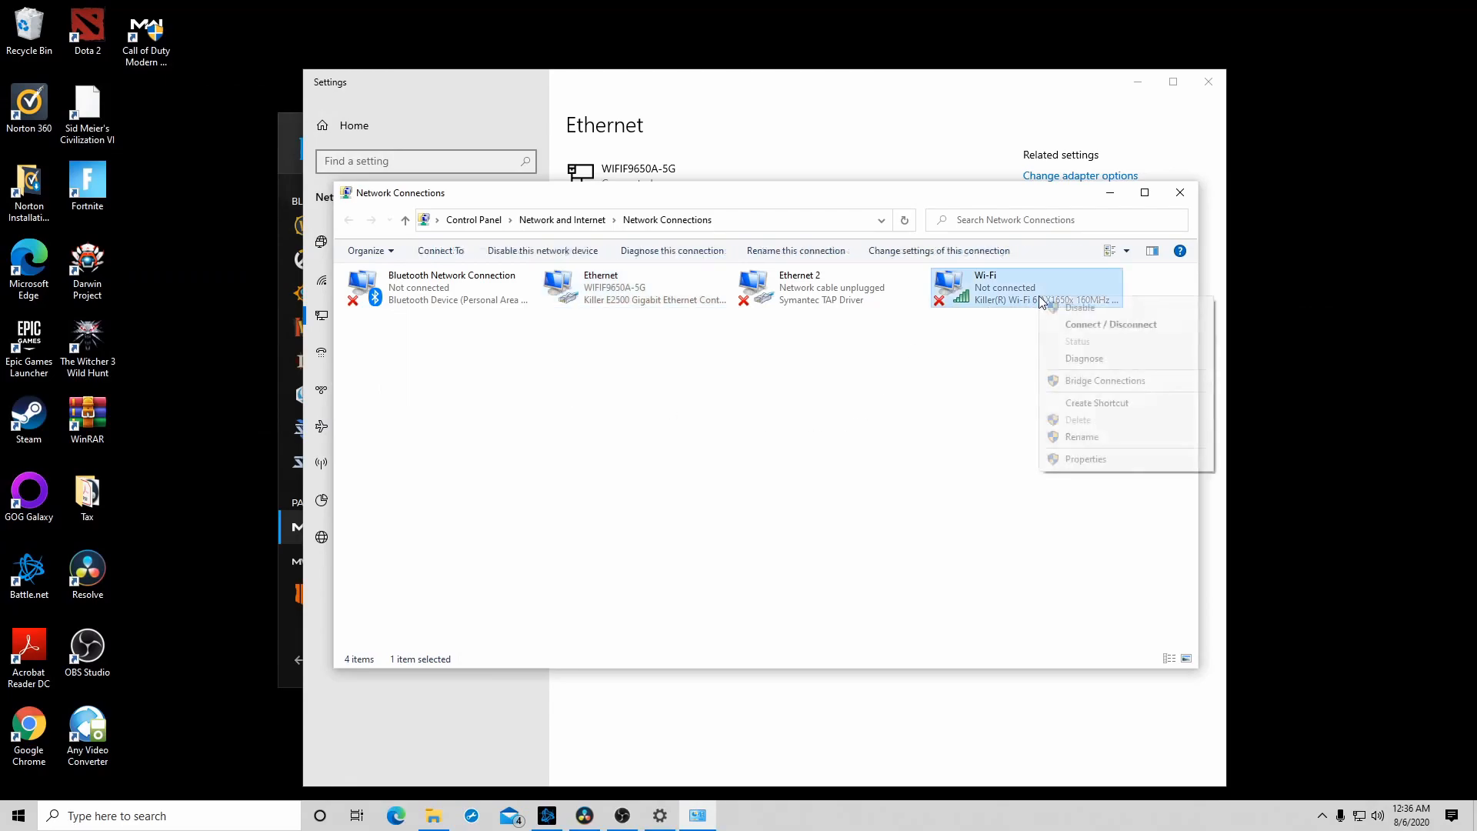
{"action": "left_click", "coordinate": [1086, 458]}
{"action": "left_click", "coordinate": [596, 594]}
{"action": "left_click", "coordinate": [622, 815]}
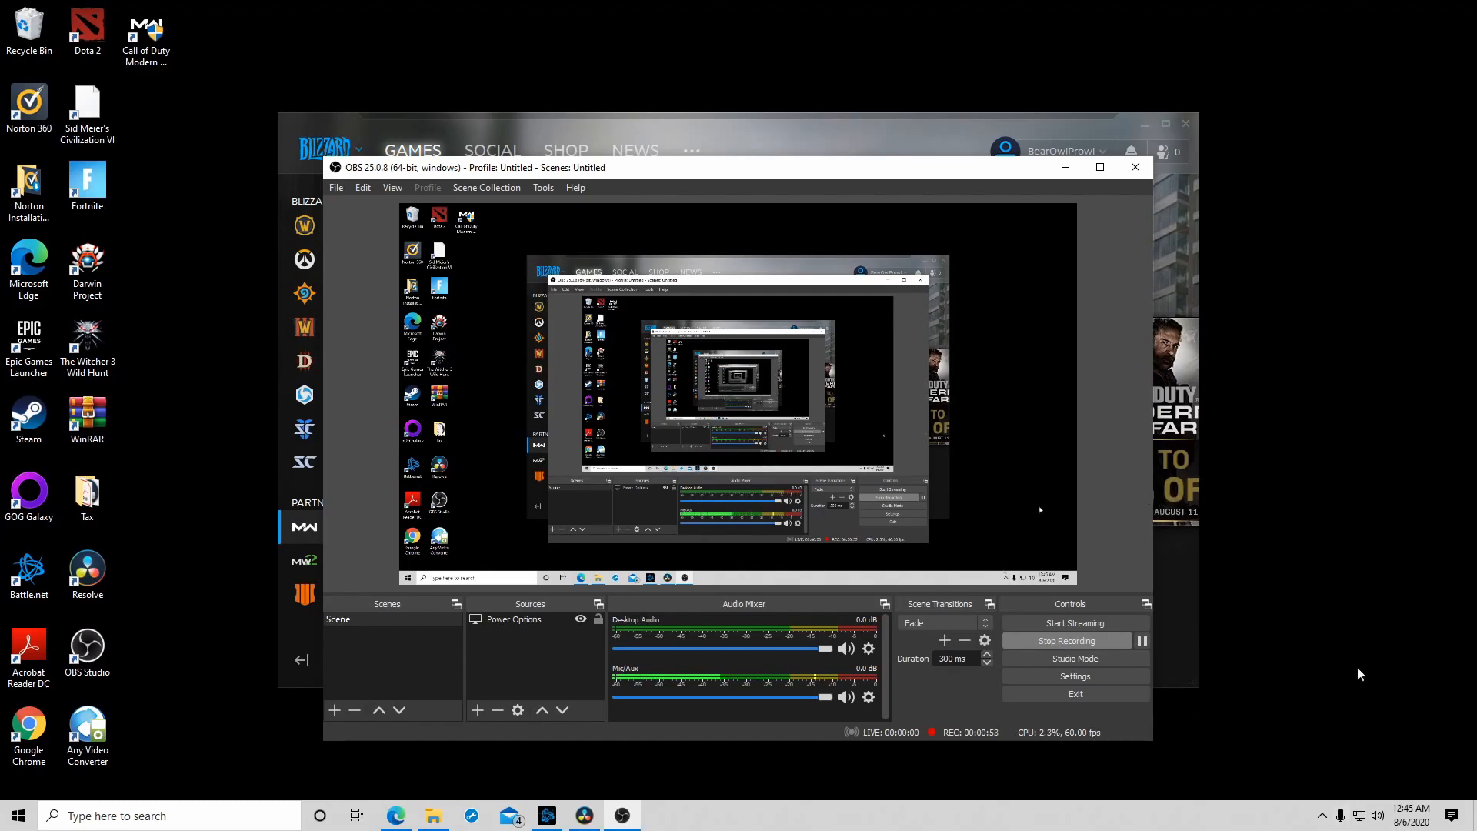
- Open the adapter options from the connected network's settings and show the Ethernet adapter's Internet Protocol Version 4 (TCP/IPv4) properties
{"action": "left_click", "coordinate": [1359, 820]}
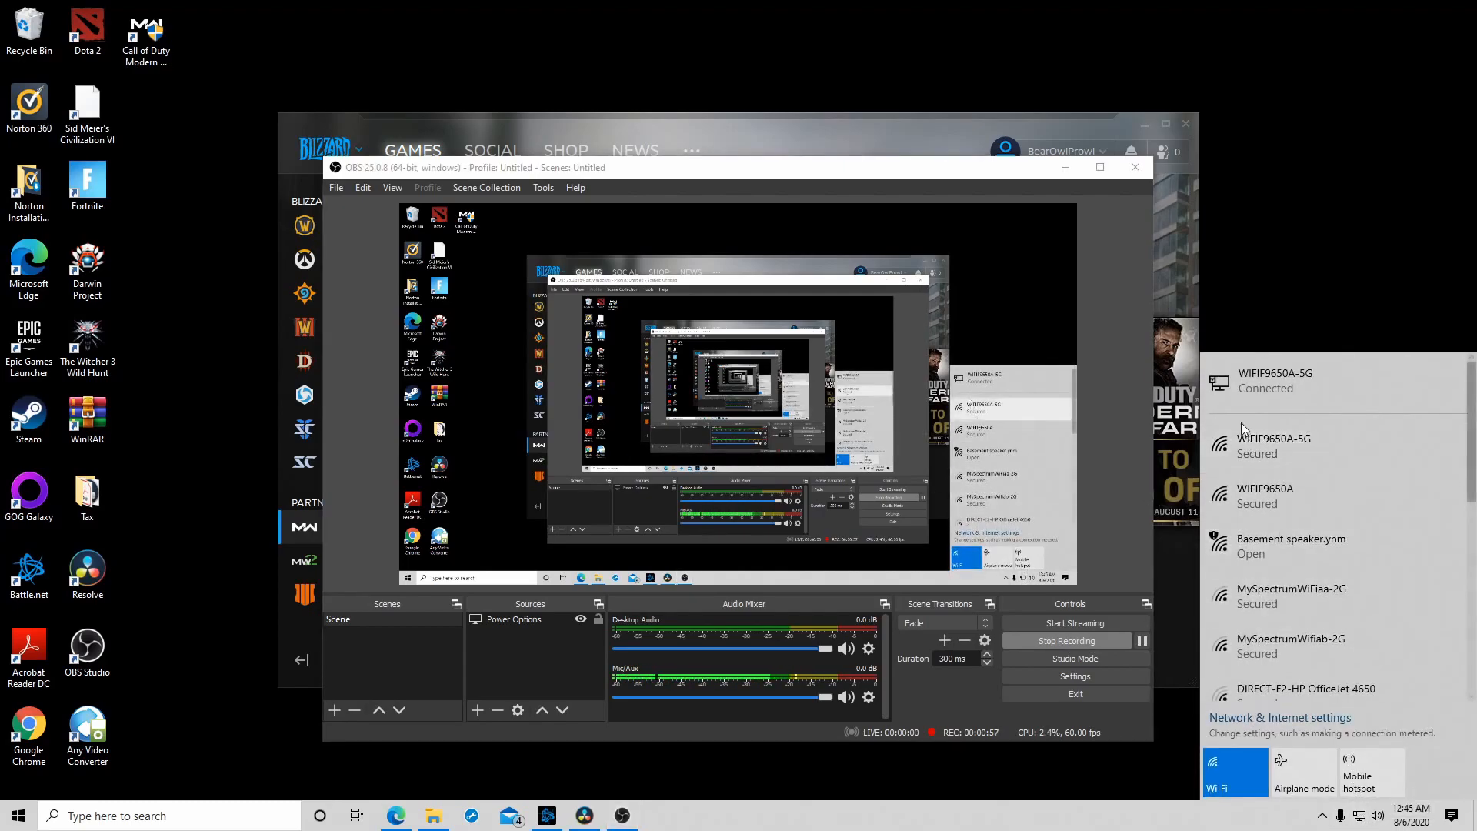
{"action": "left_click", "coordinate": [1280, 385]}
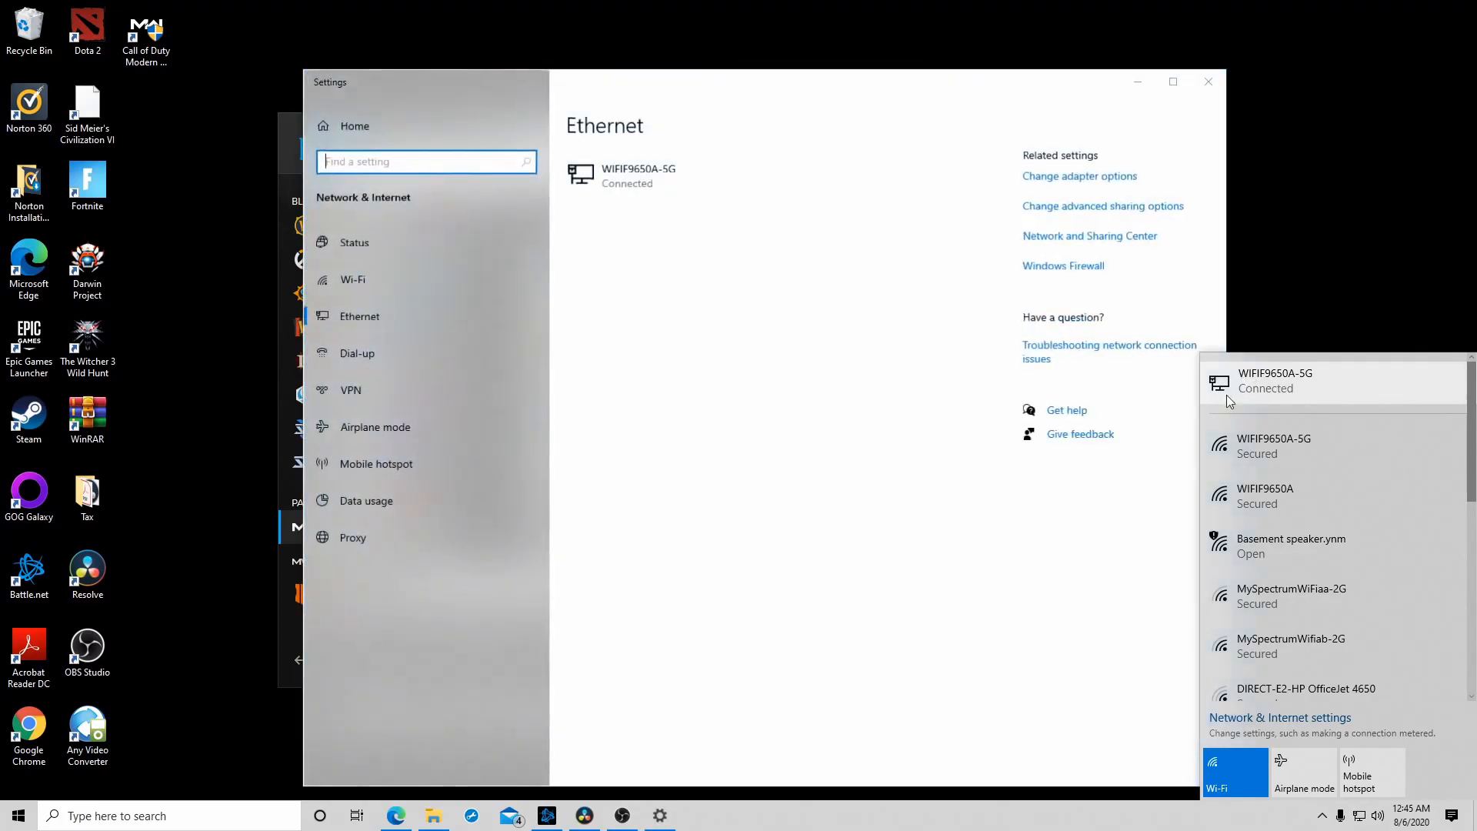
{"action": "left_click", "coordinate": [1088, 179]}
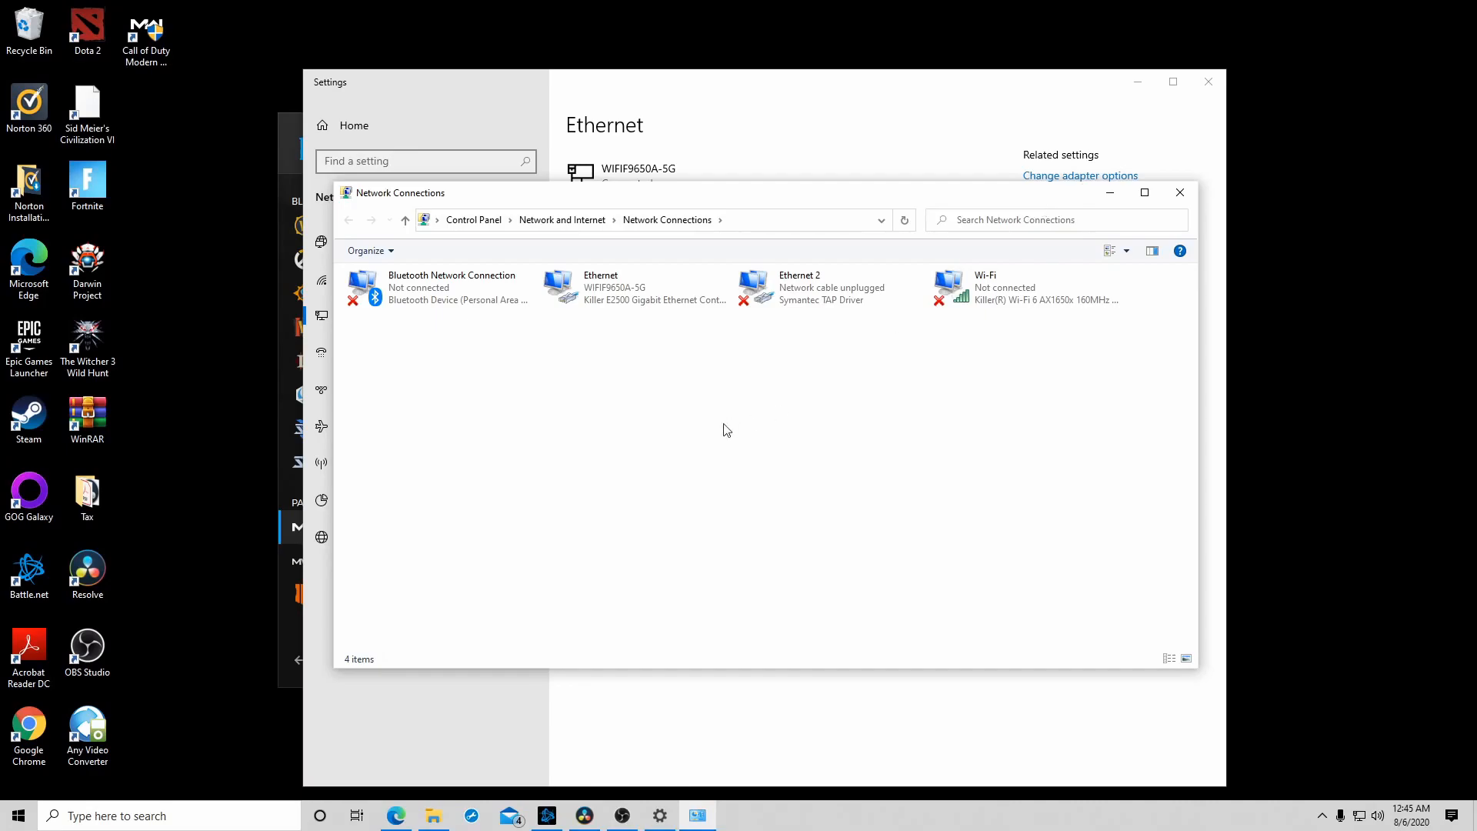
{"action": "right_click", "coordinate": [629, 305]}
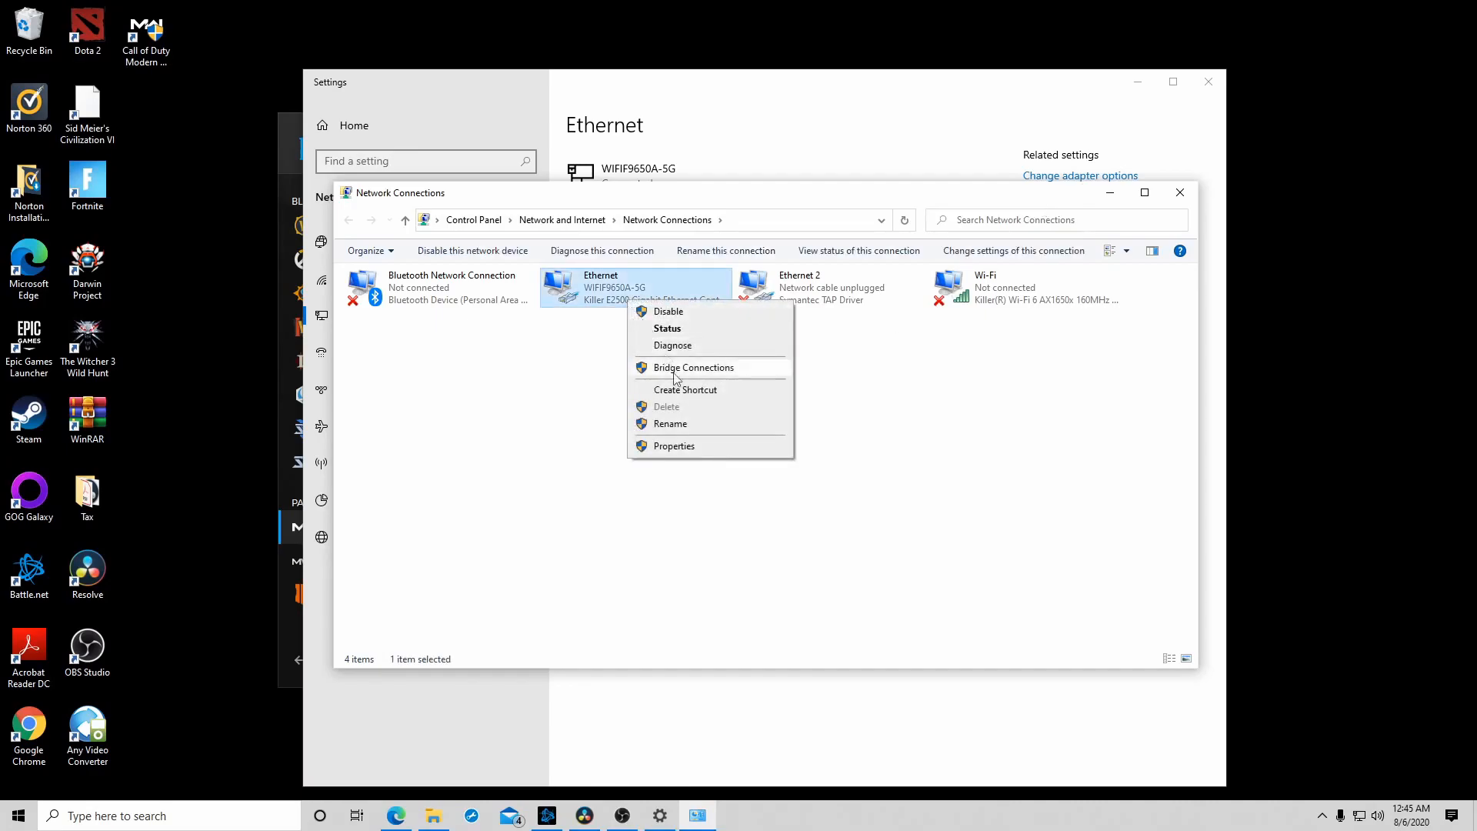
{"action": "left_click", "coordinate": [692, 447]}
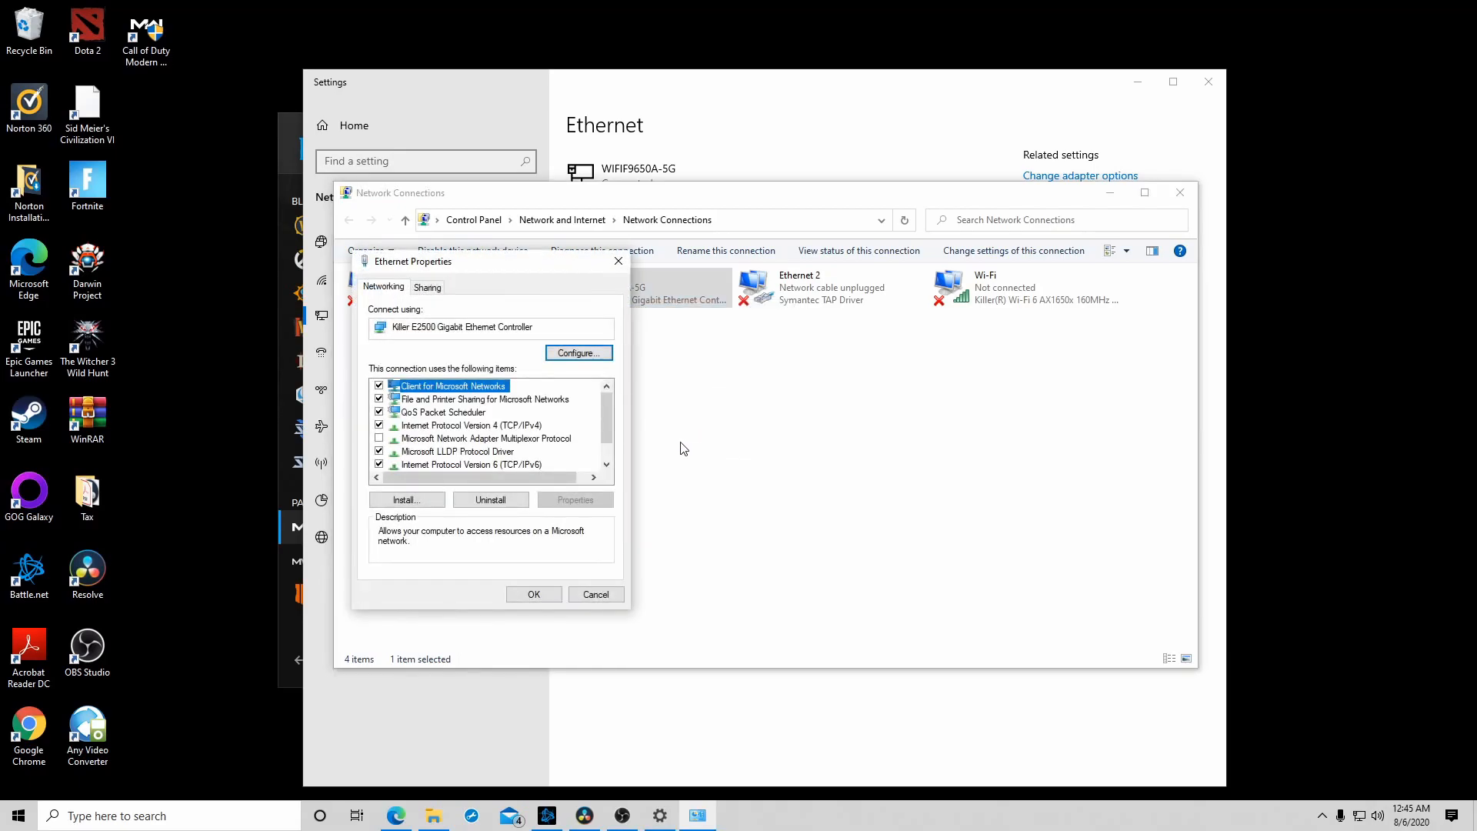
{"action": "left_click", "coordinate": [478, 427]}
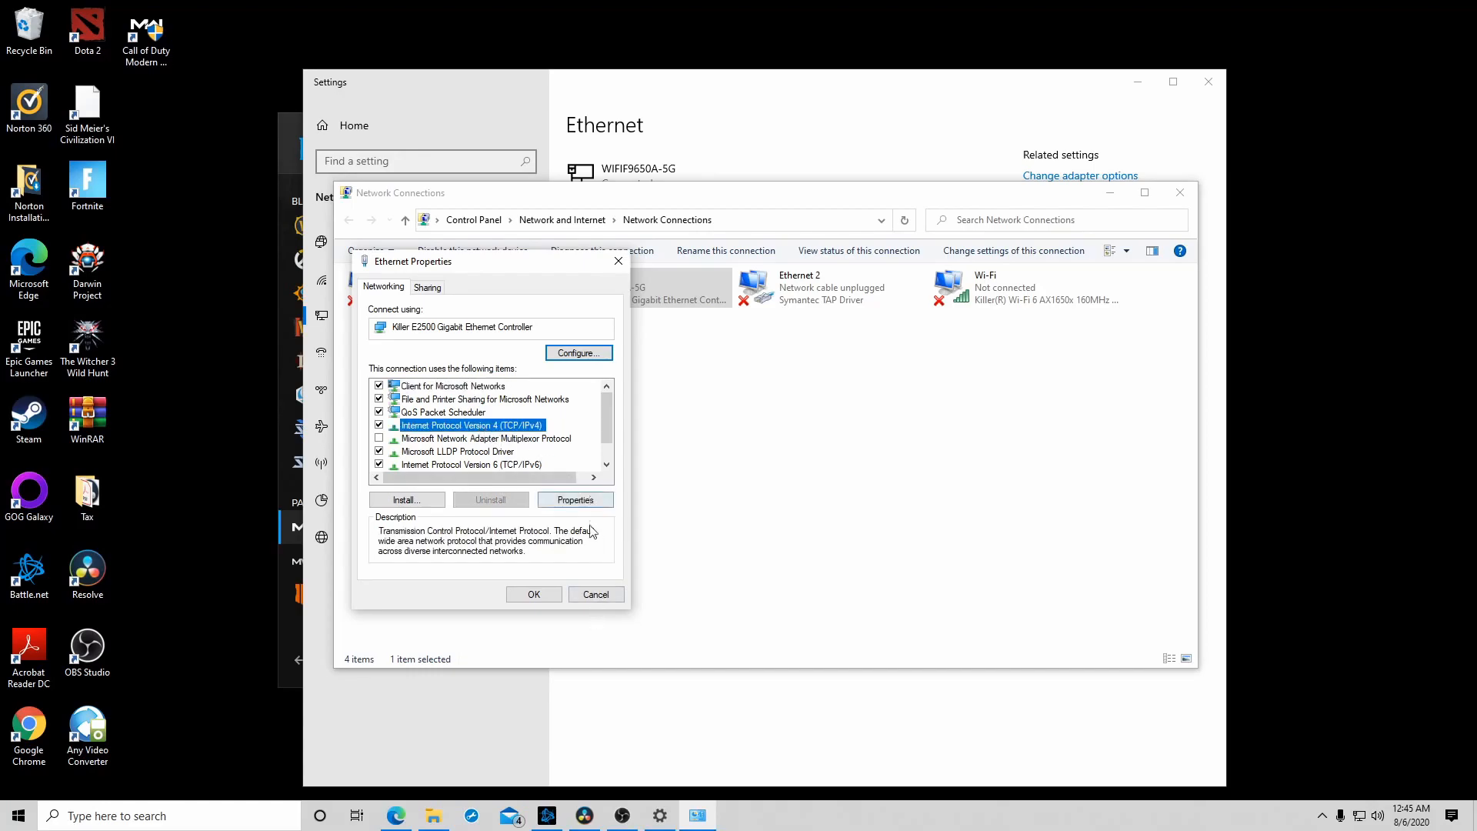
{"action": "left_click", "coordinate": [575, 500]}
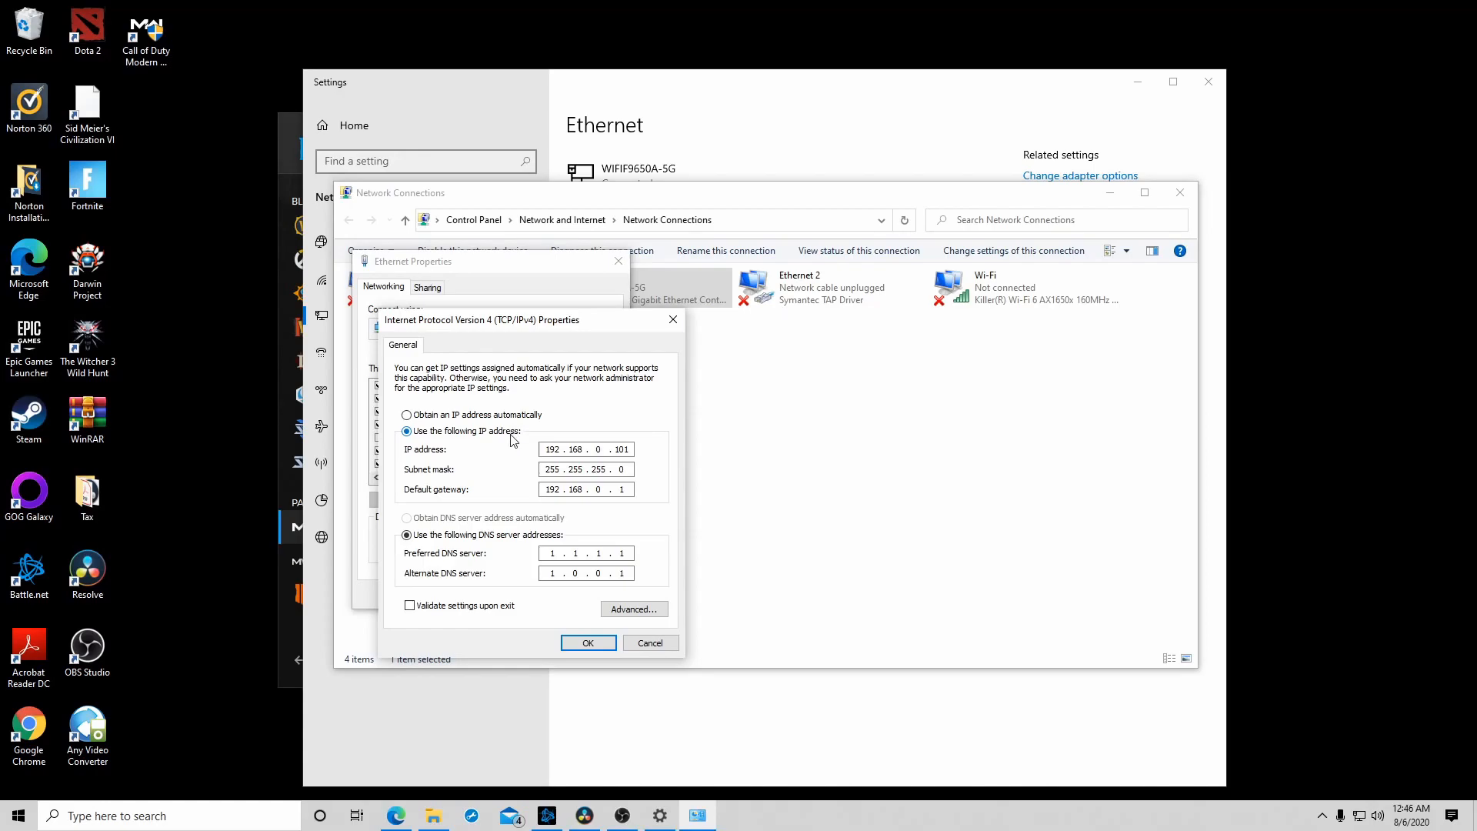
- Run ipconfig in a Command Prompt and show the Ethernet adapter's part of the output
{"action": "left_click", "coordinate": [179, 814]}
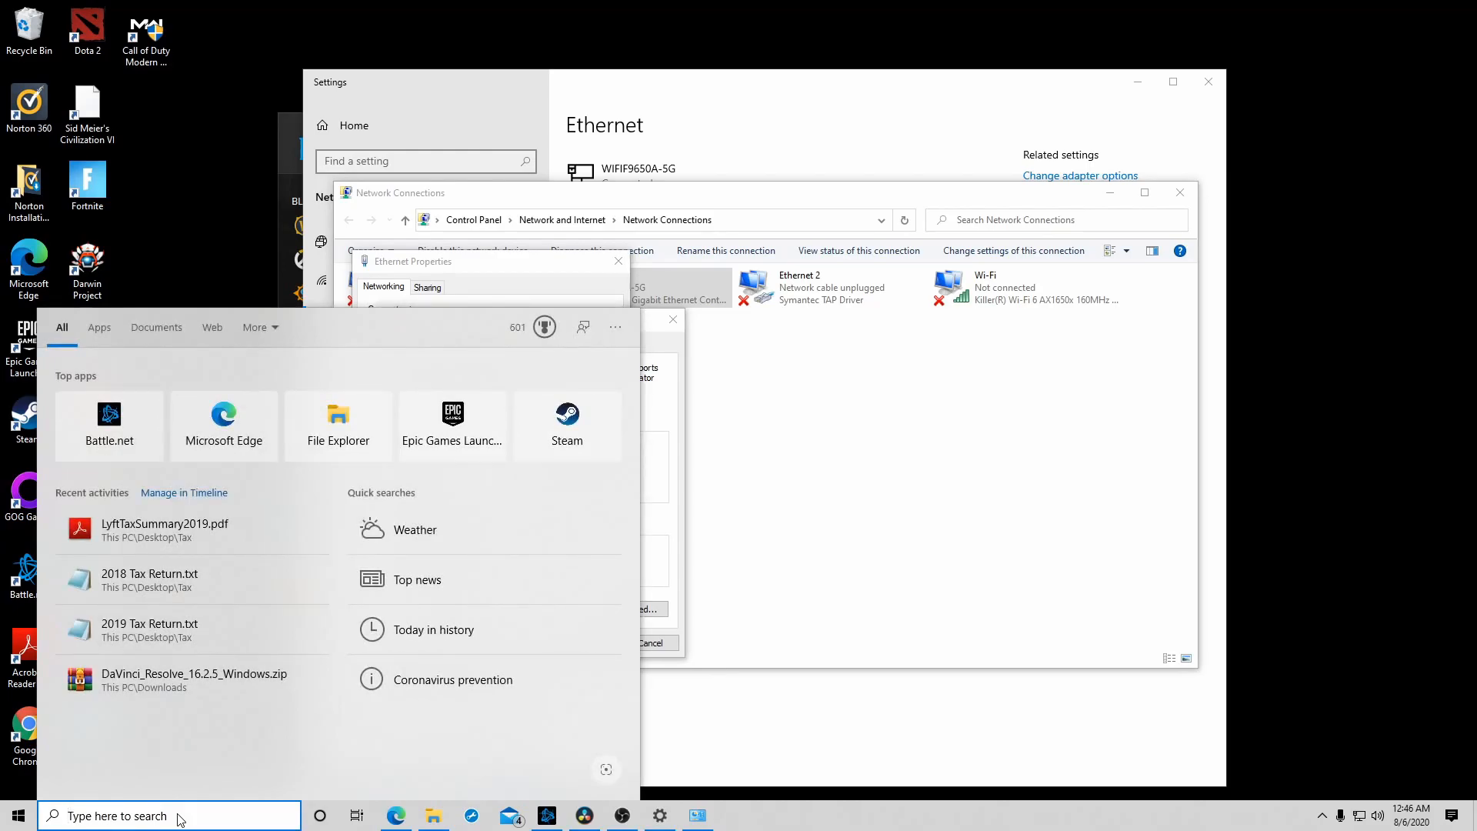
{"action": "type", "text": "cmd"}
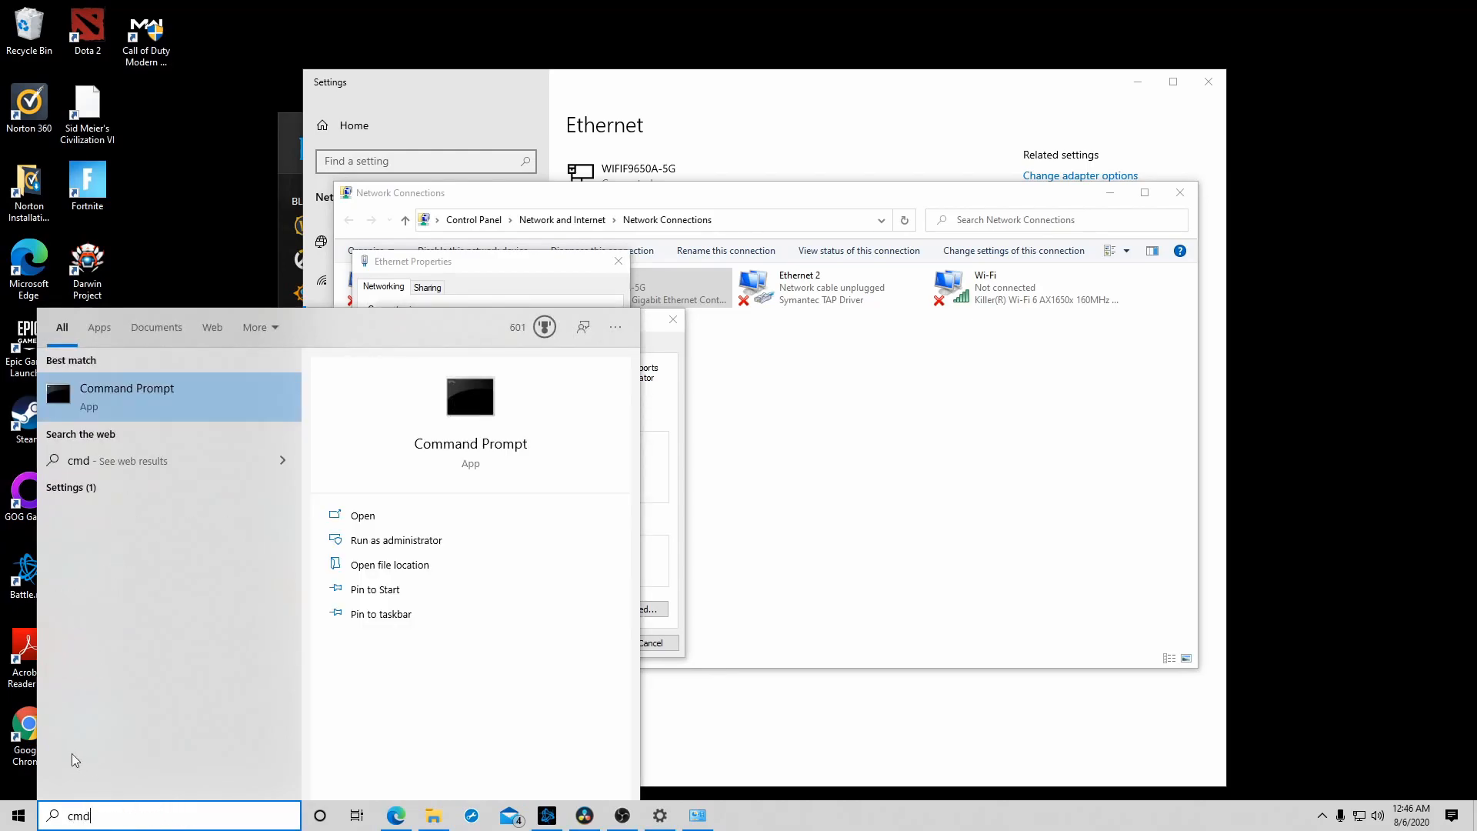
{"action": "left_click", "coordinate": [179, 403]}
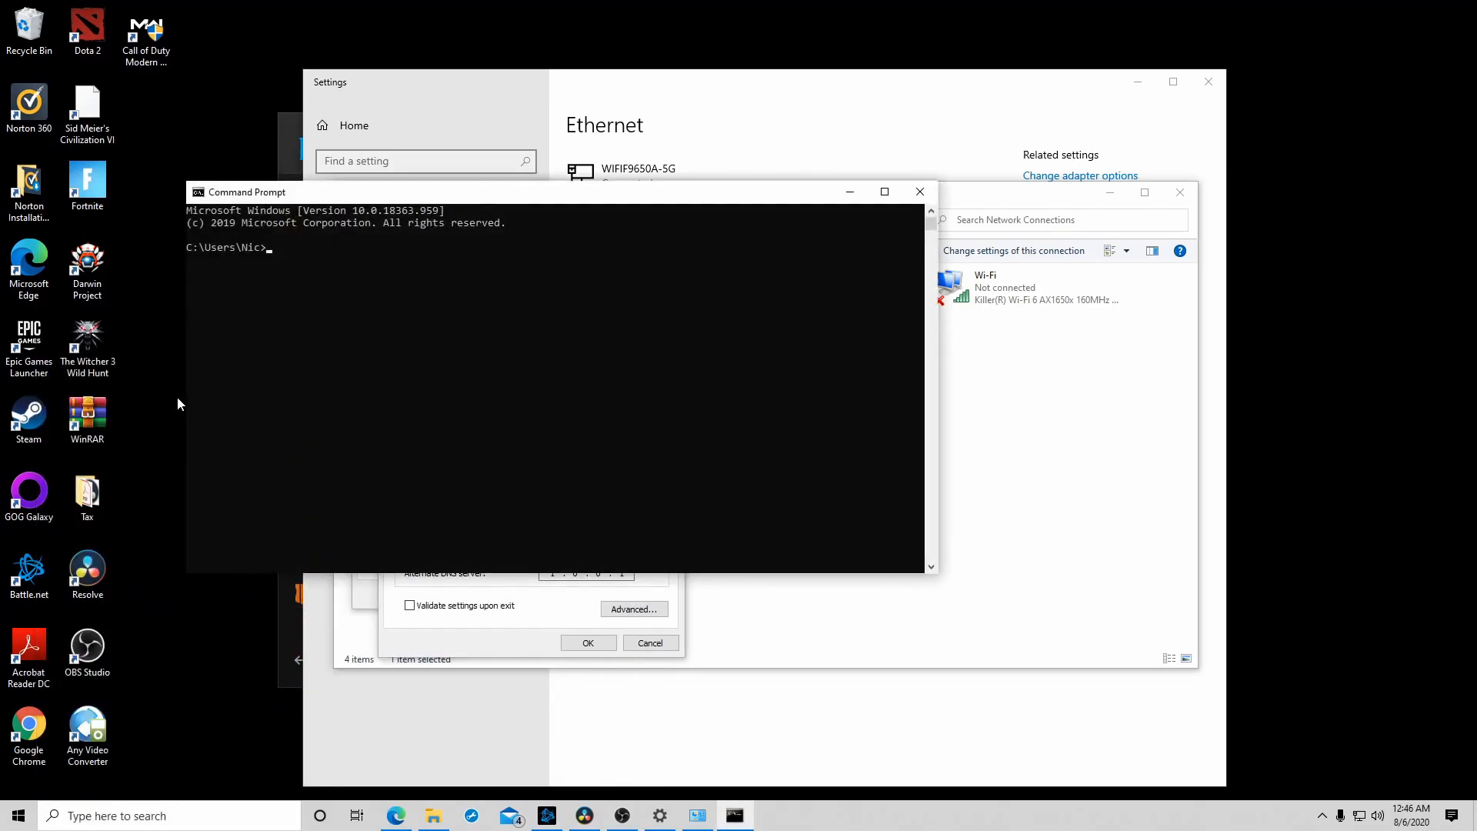
{"action": "type", "text": "ipconfig"}
{"action": "key", "text": "Return"}
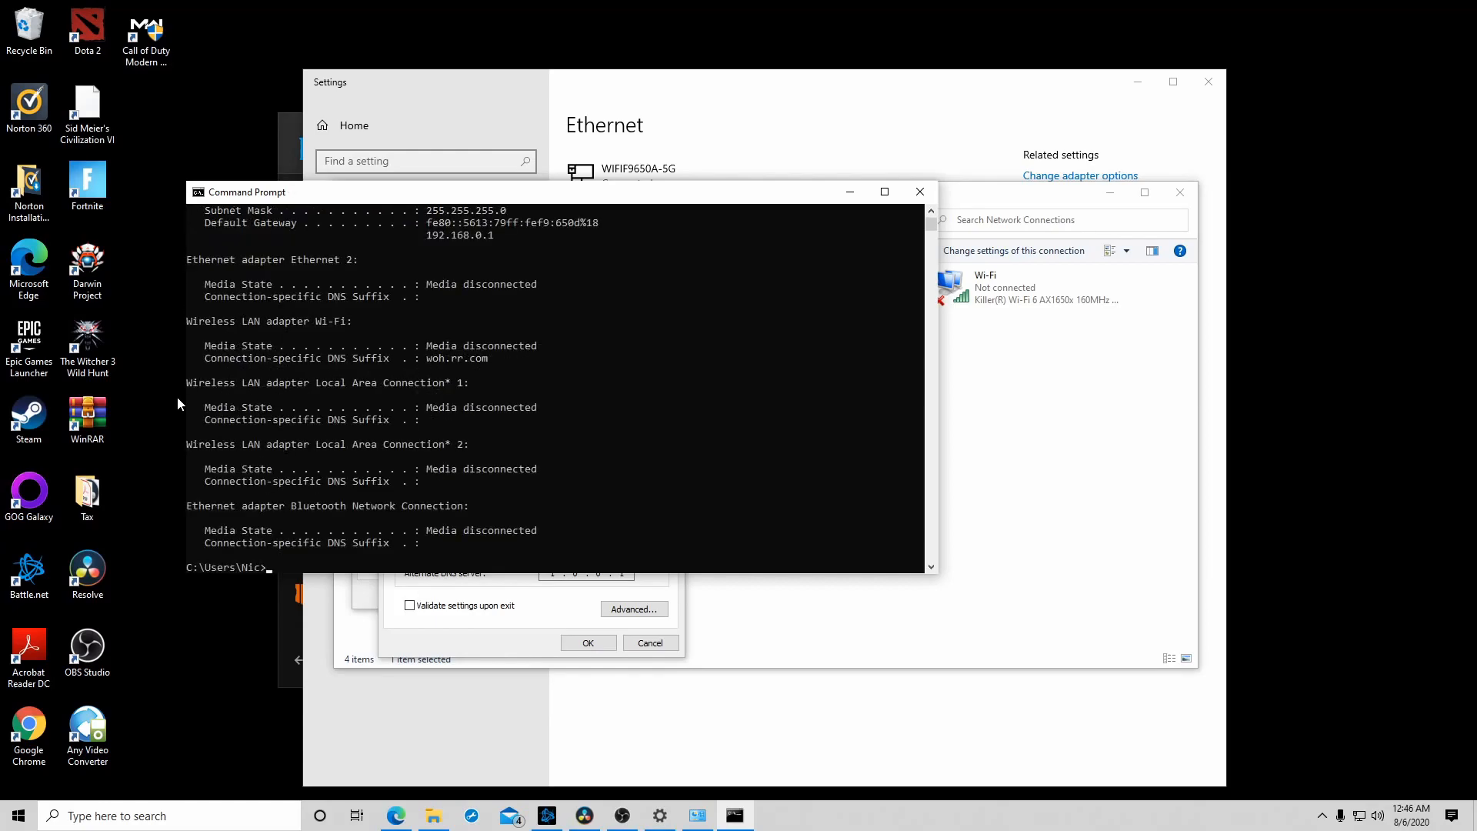
{"action": "scroll", "coordinate": [482, 473], "scroll_direction": "up", "scroll_amount": 3}
{"action": "scroll", "coordinate": [481, 473], "scroll_direction": "up", "scroll_amount": 1}
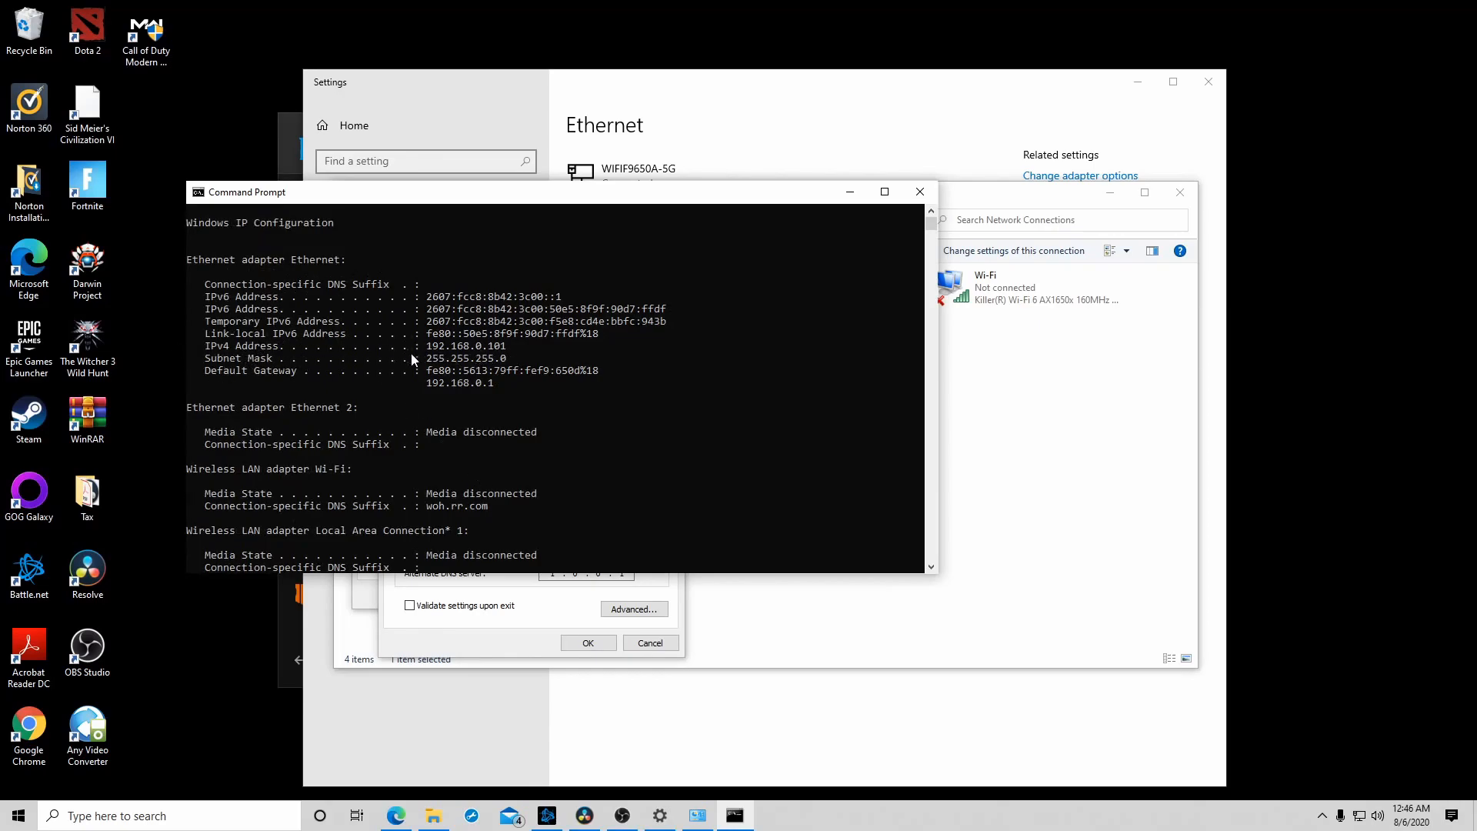
- Compare the default gateway and IPv4 address in the ipconfig output with the Ethernet adapter's IPv4 settings, and accept both property dialogs
{"action": "left_click_drag", "start_coordinate": [495, 193], "coordinate": [992, 269]}
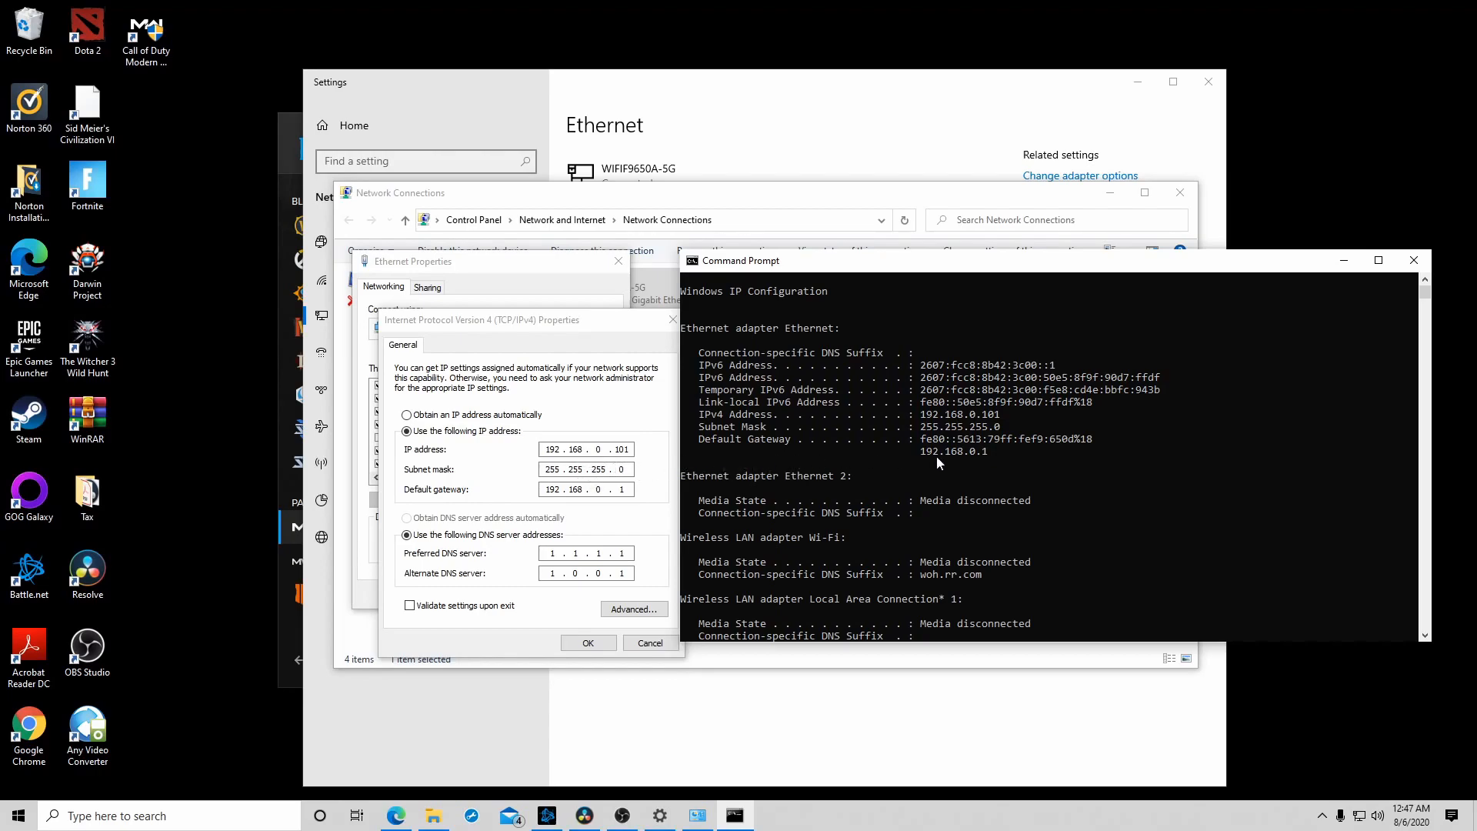
{"action": "left_click_drag", "start_coordinate": [919, 455], "coordinate": [1000, 455]}
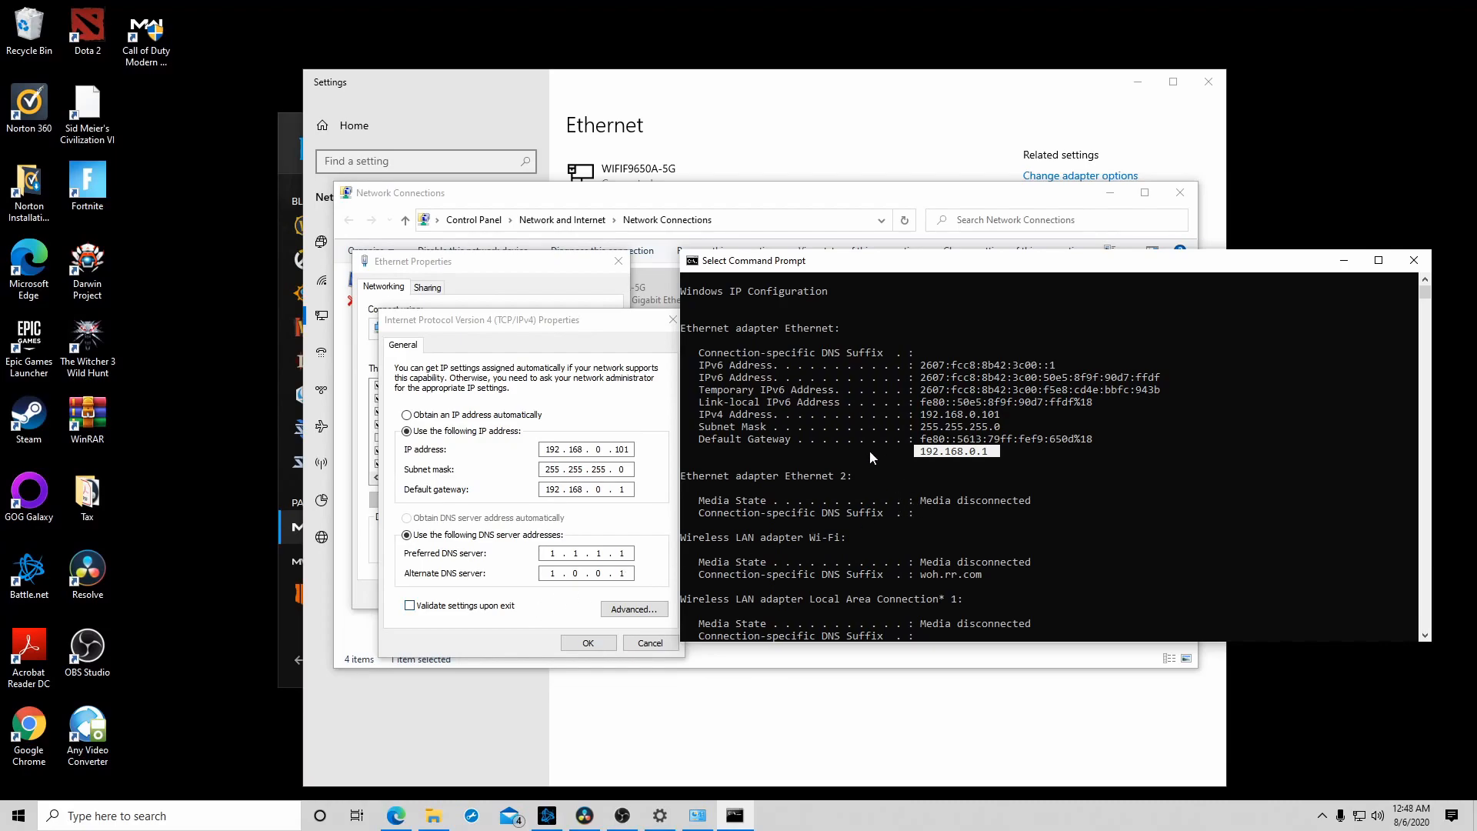
{"action": "left_click_drag", "start_coordinate": [917, 416], "coordinate": [1050, 416]}
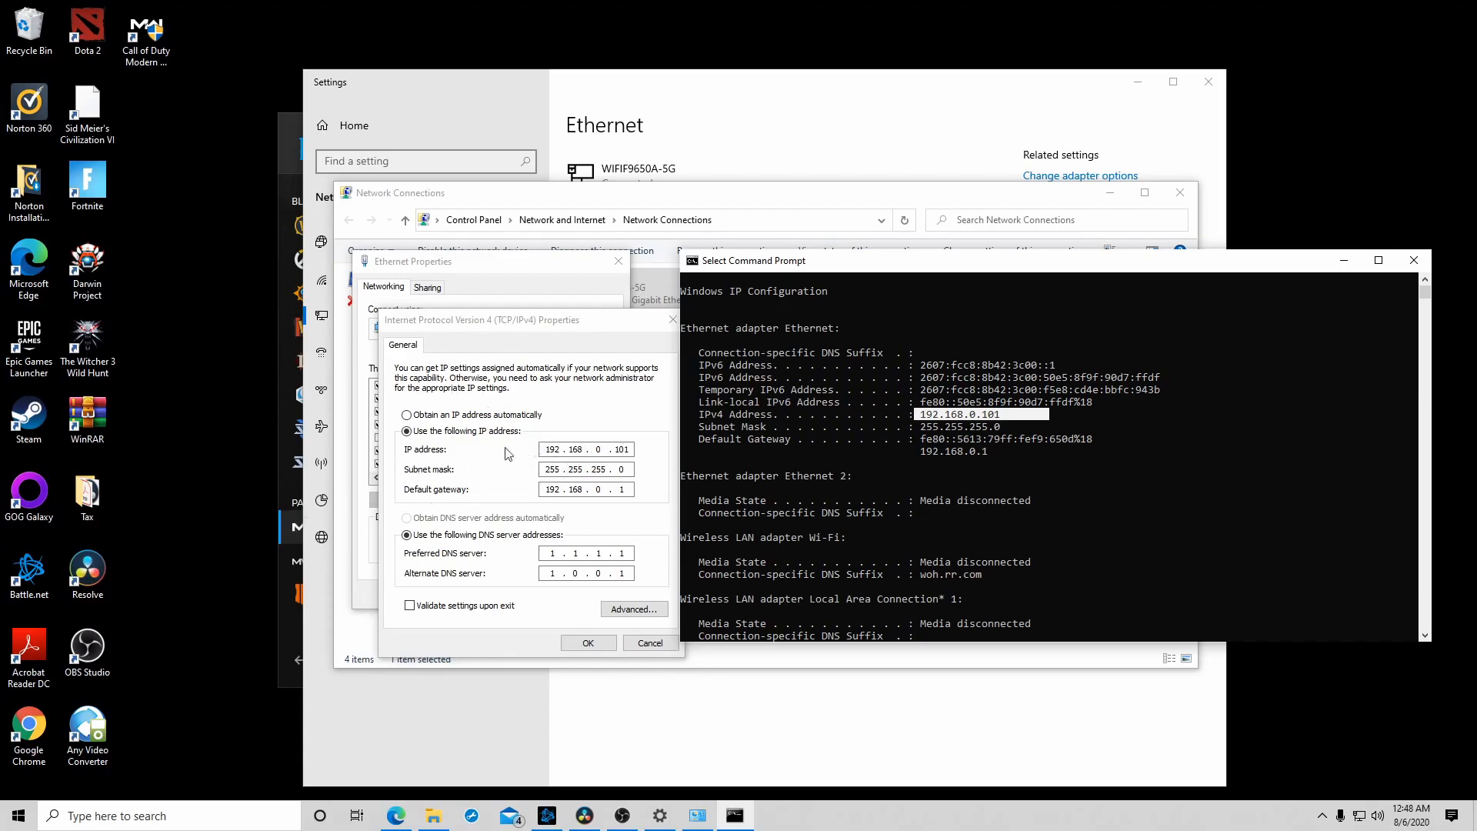
{"action": "left_click", "coordinate": [589, 643]}
{"action": "left_click", "coordinate": [542, 599]}
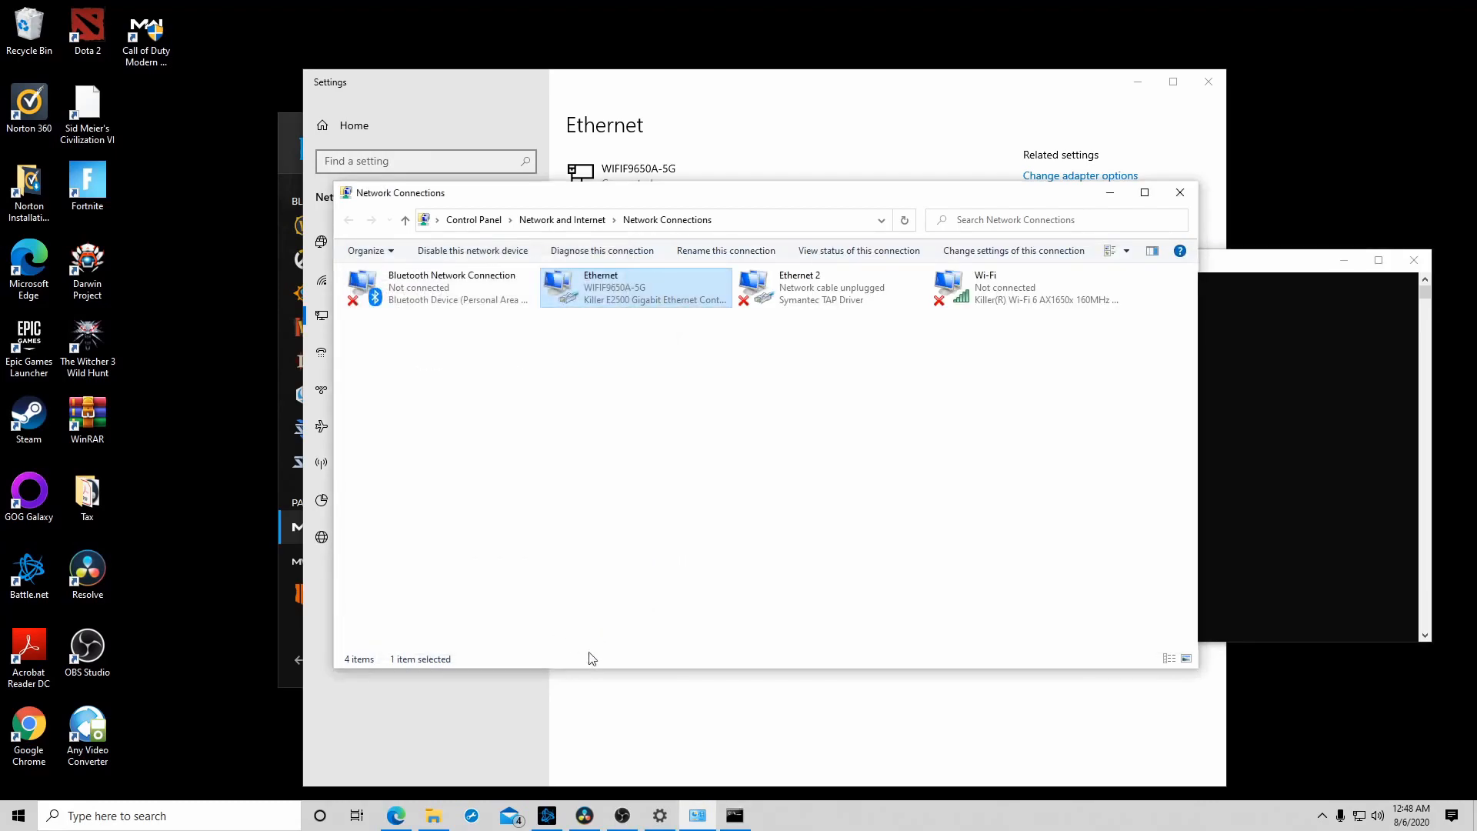
- Show the Internet Protocol Version 4 (TCP/IPv4) properties of the Wi-Fi adapter
{"action": "right_click", "coordinate": [976, 297]}
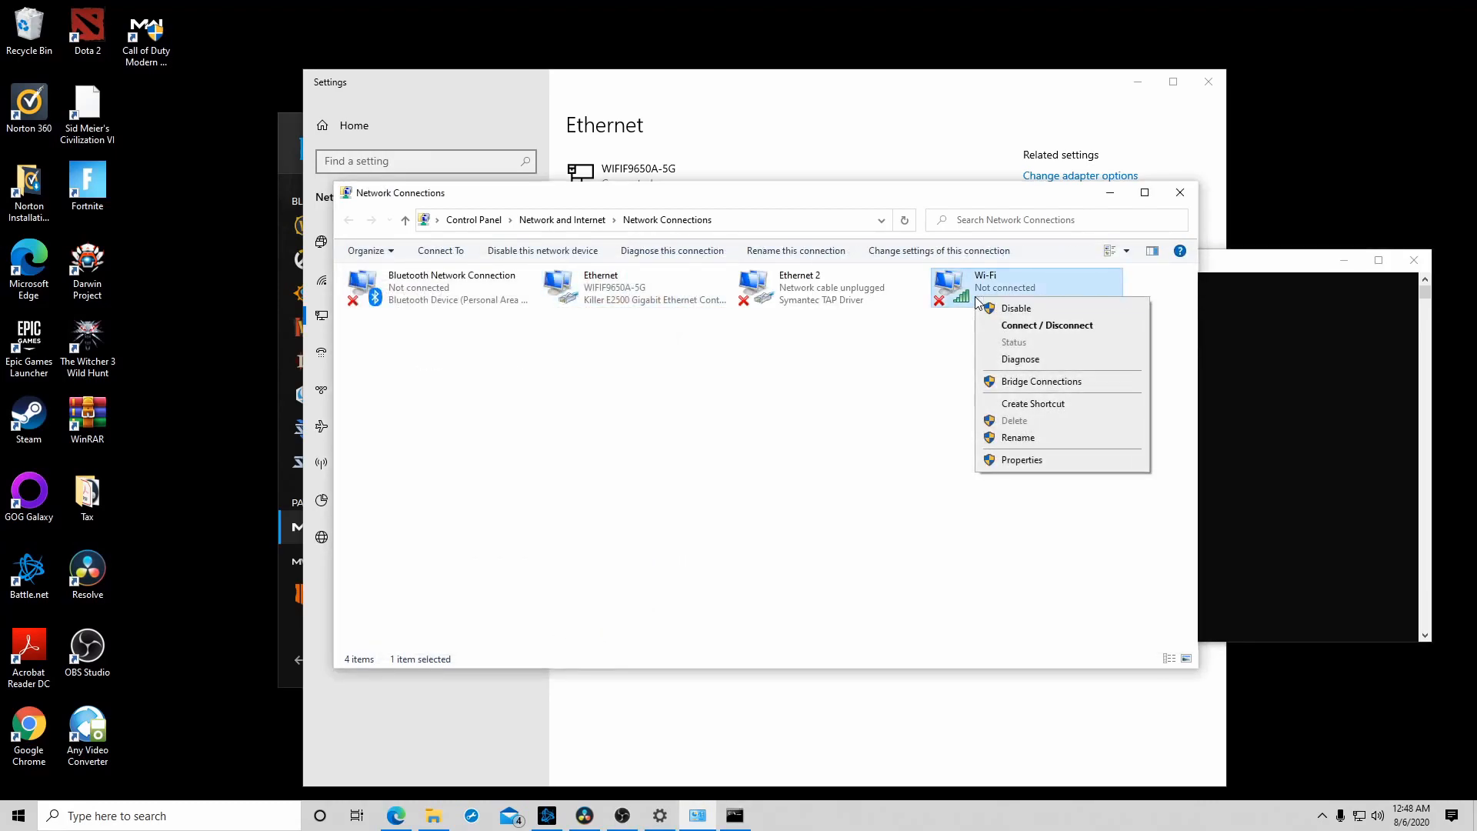
{"action": "left_click", "coordinate": [1037, 461]}
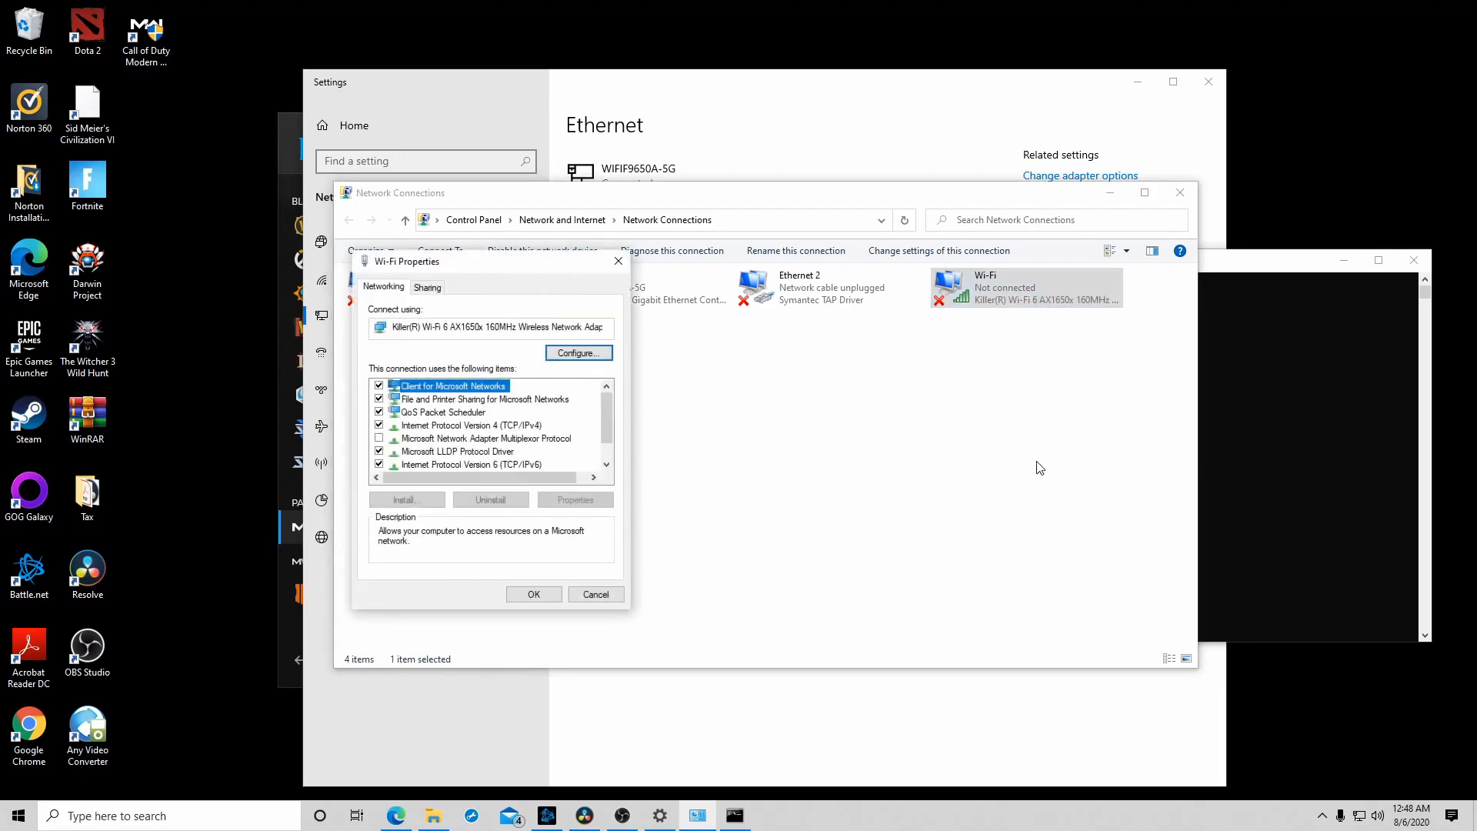
{"action": "left_click", "coordinate": [483, 426]}
{"action": "left_click", "coordinate": [576, 499]}
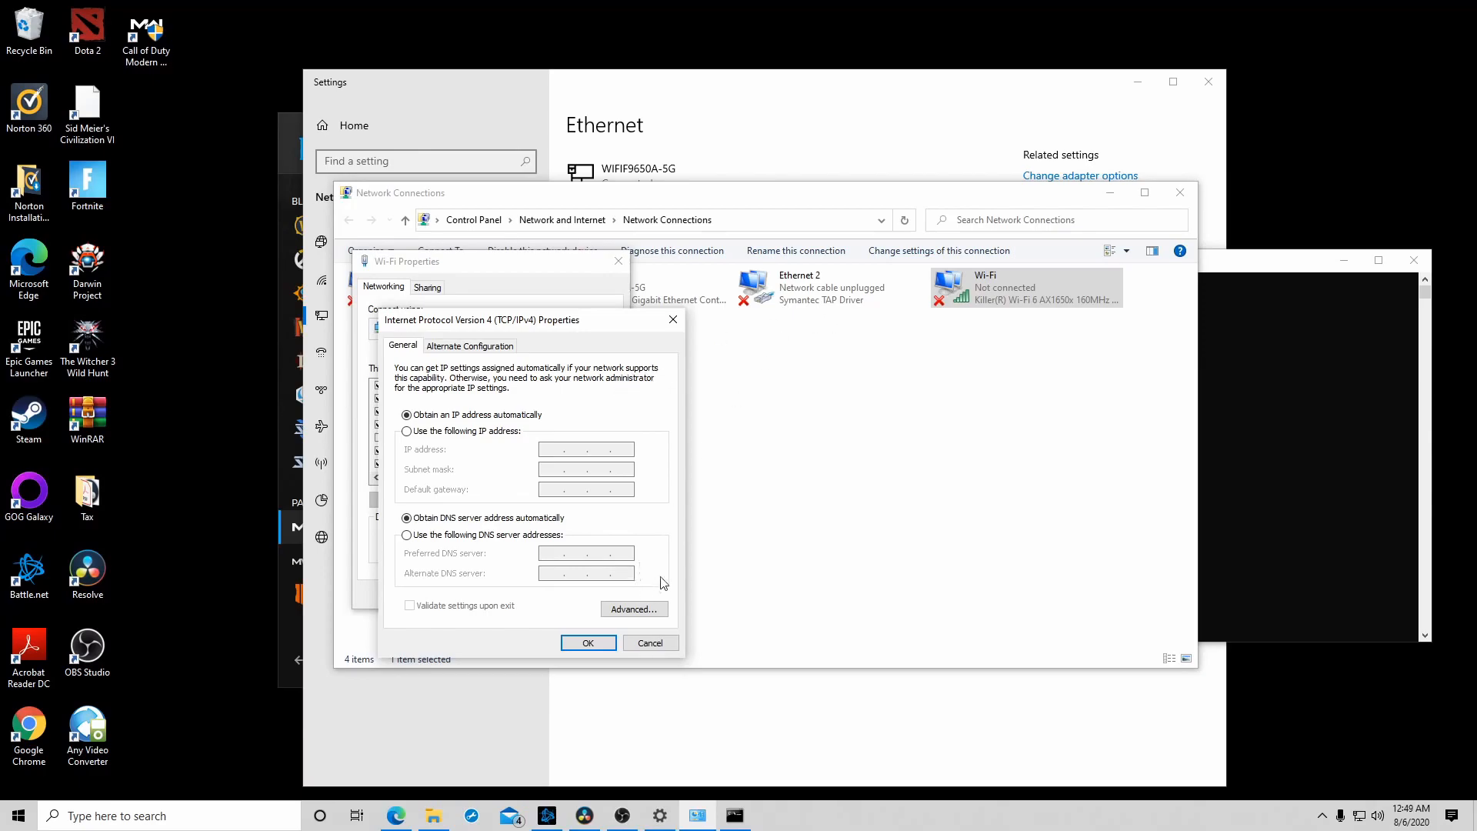
- Cancel the Wi-Fi adapter's IPv4 properties, switch to Microsoft Edge and open the login of the router at 192.168.0.1
{"action": "left_click", "coordinate": [664, 645]}
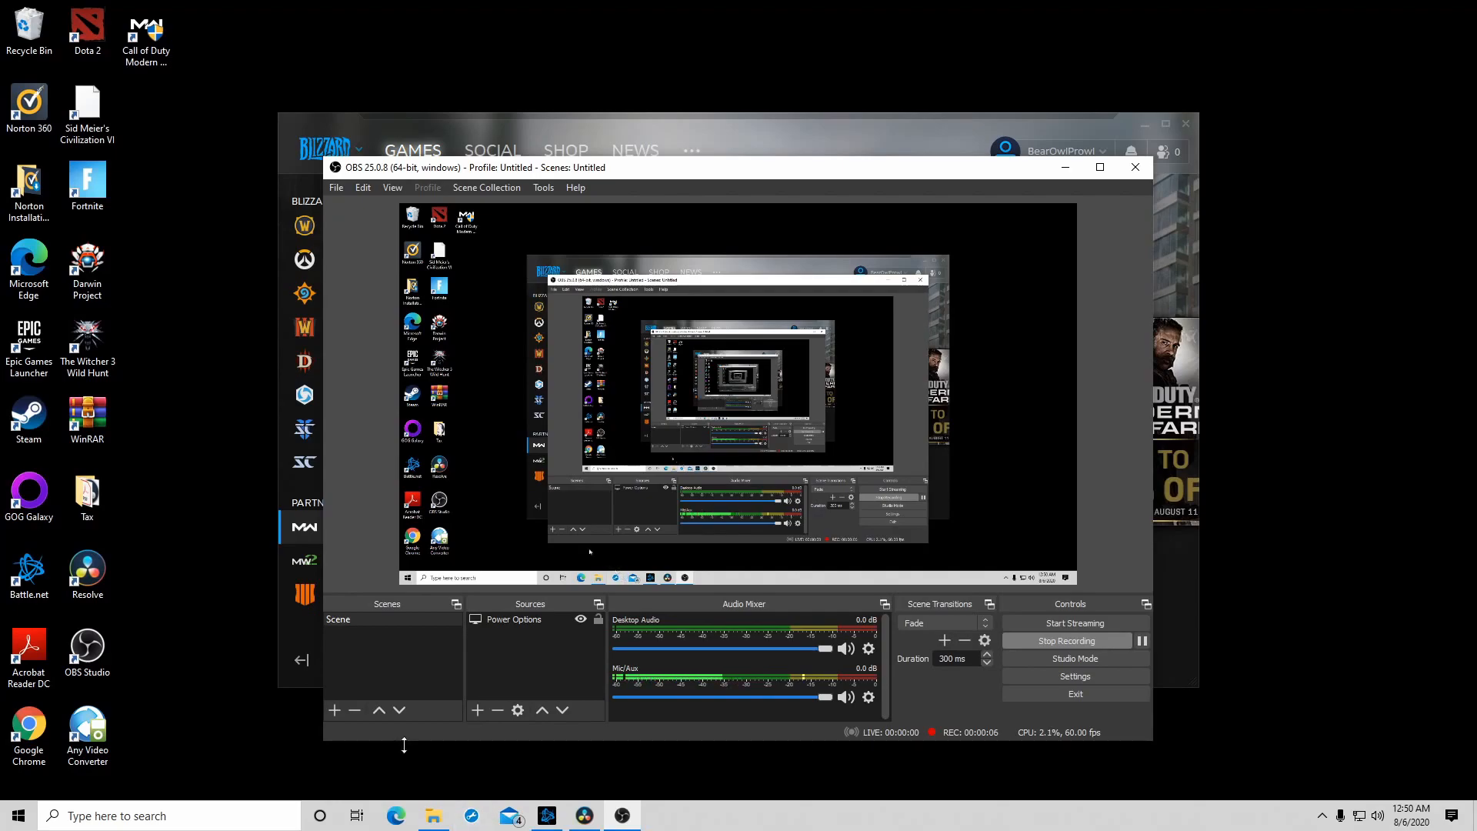
{"action": "left_click", "coordinate": [396, 817]}
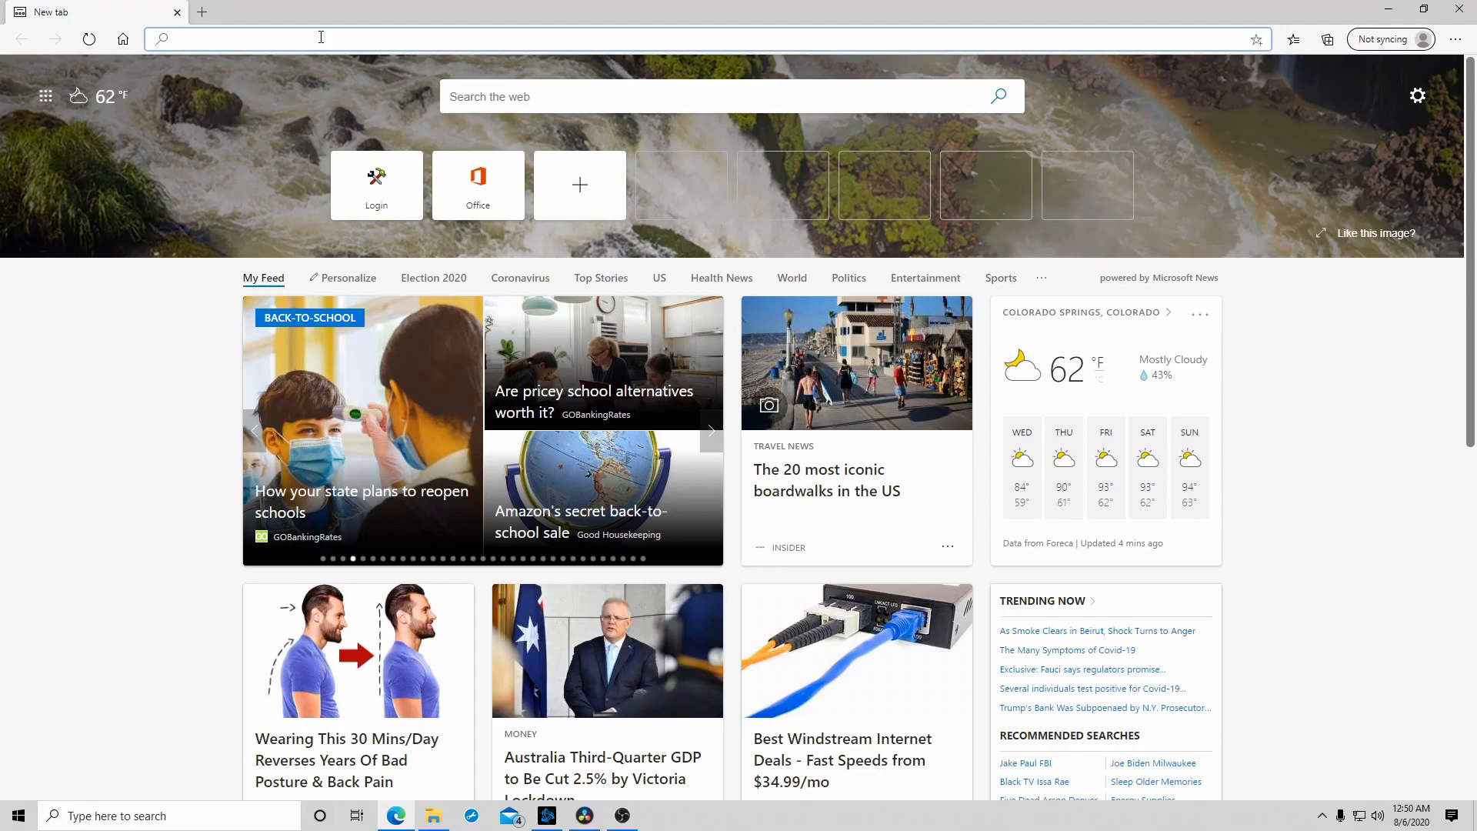
{"action": "type", "text": "192.168.0.1"}
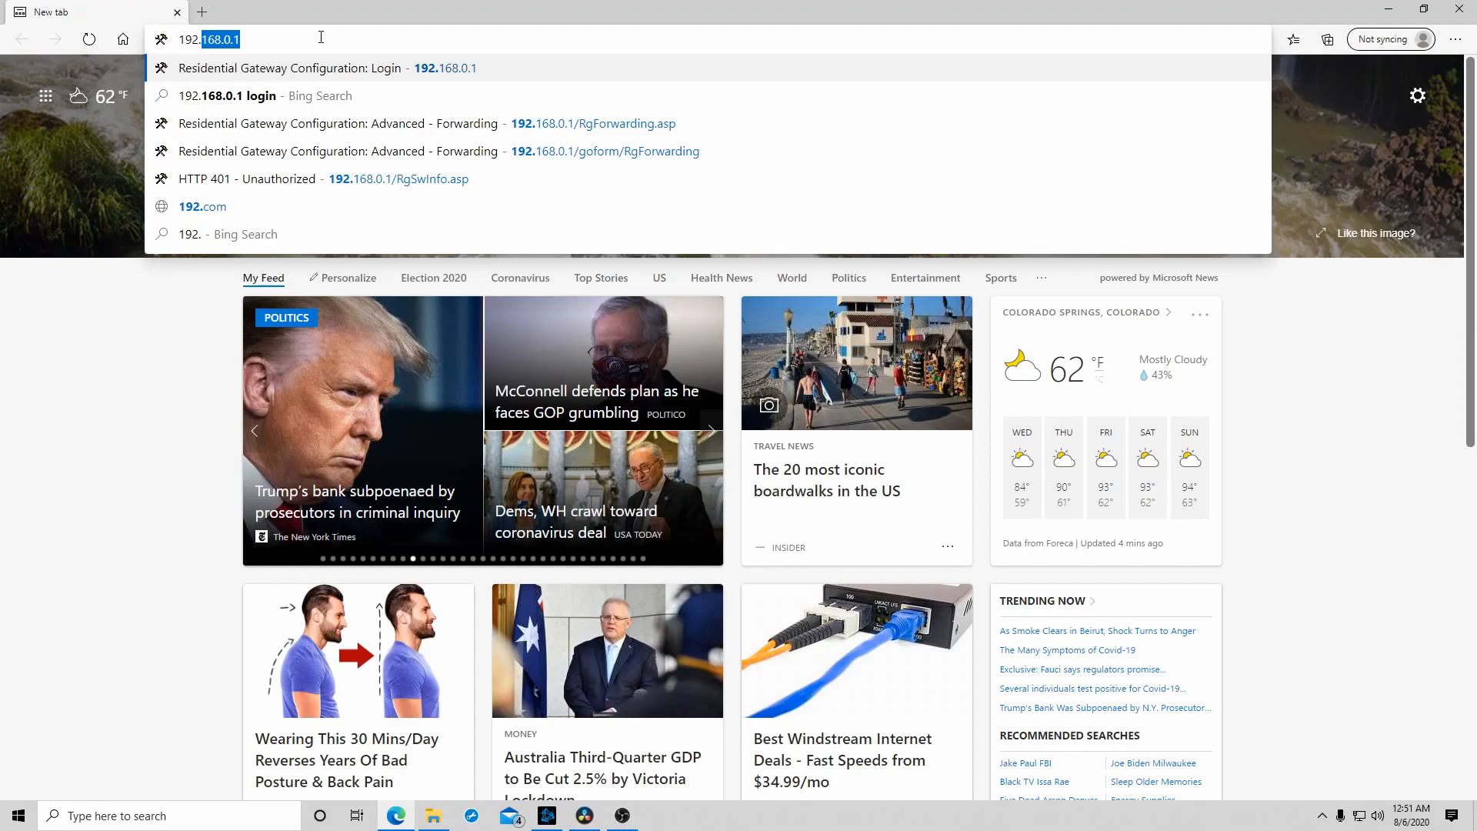
{"action": "key", "text": "Return"}
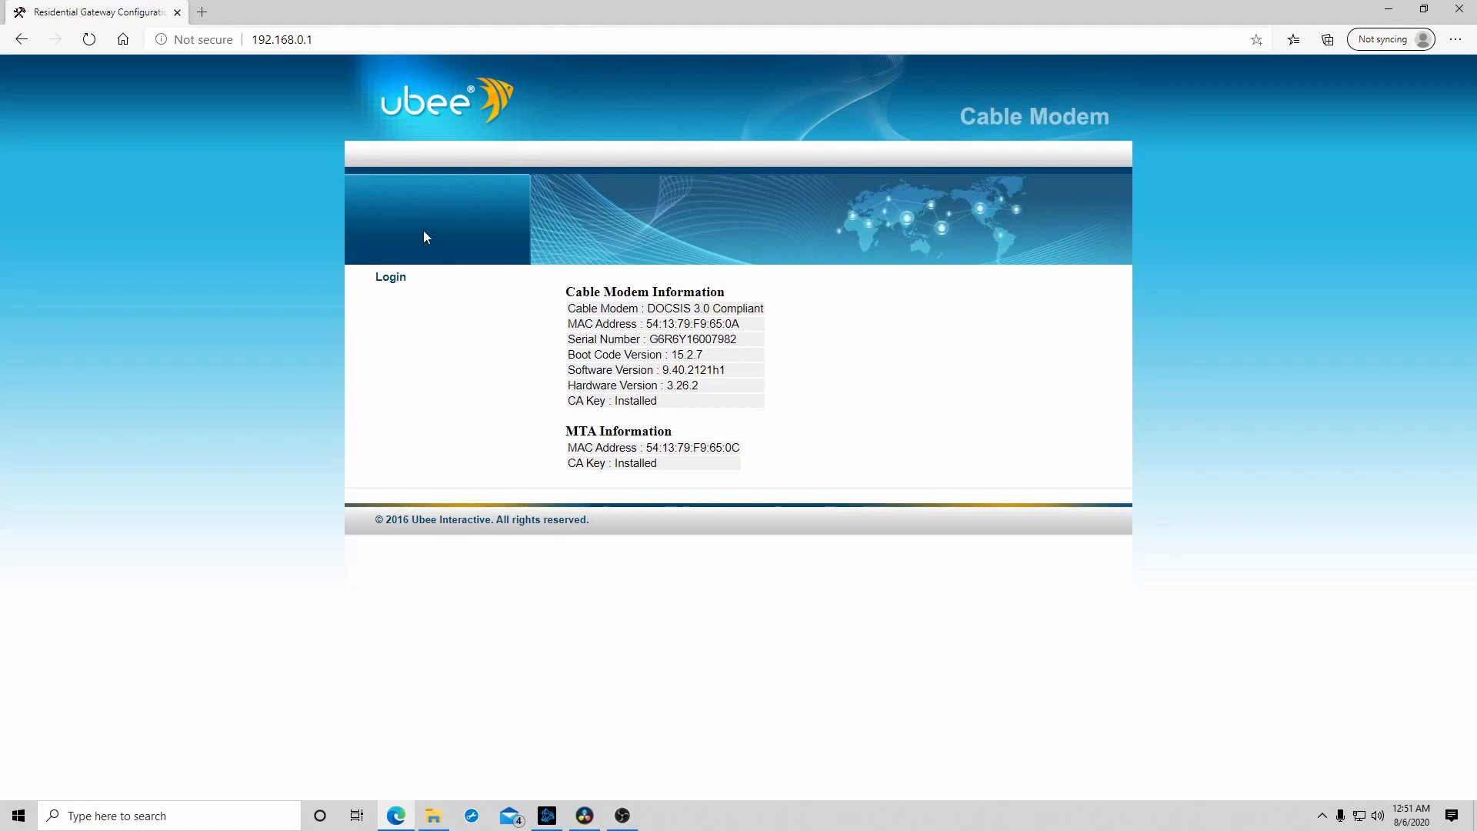
{"action": "left_click", "coordinate": [391, 288]}
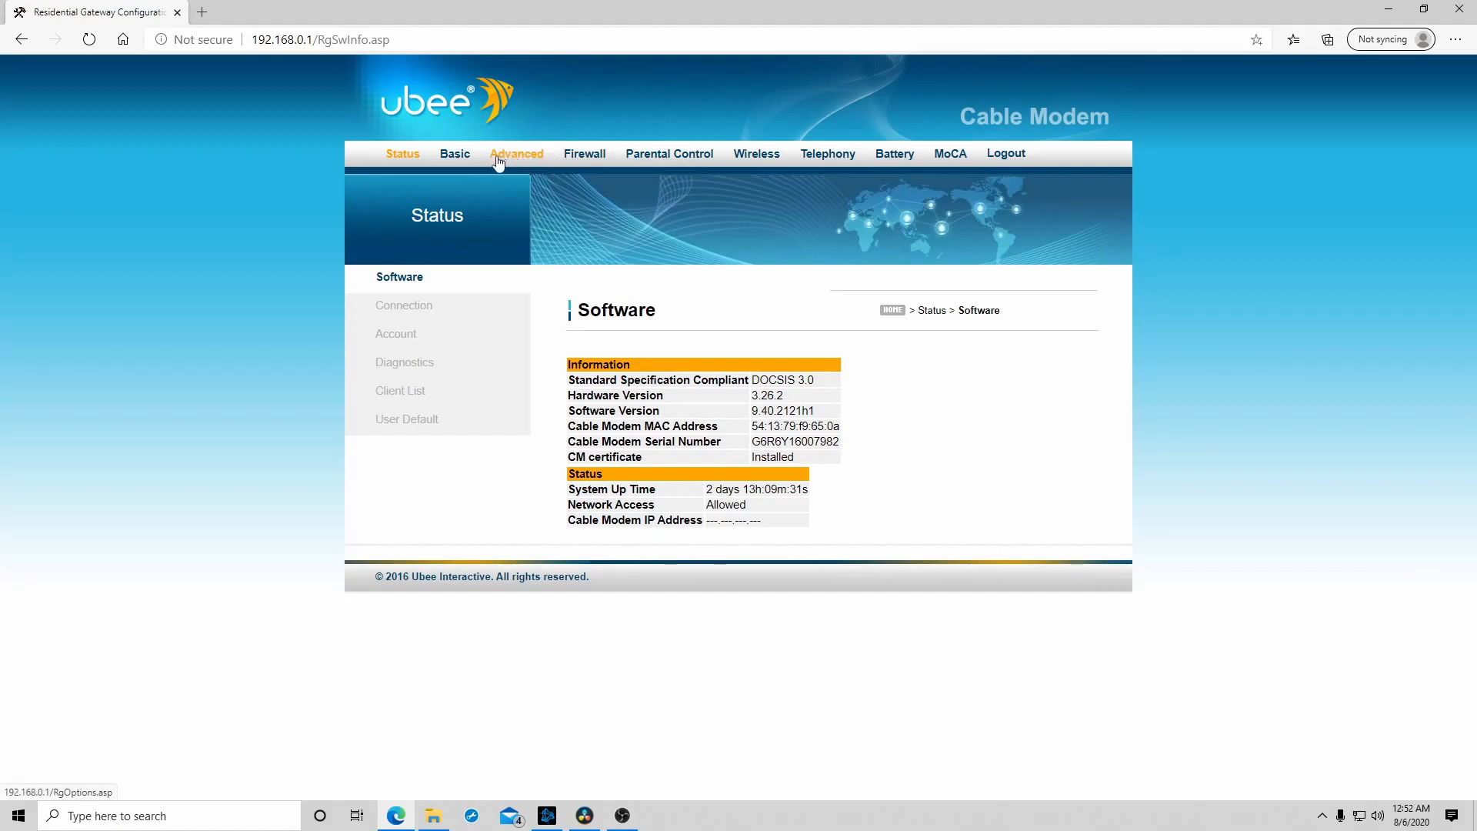
- Review the existing rules on the router's advanced Forwarding page and start a new IPv4 forwarding rule
{"action": "left_click", "coordinate": [457, 153]}
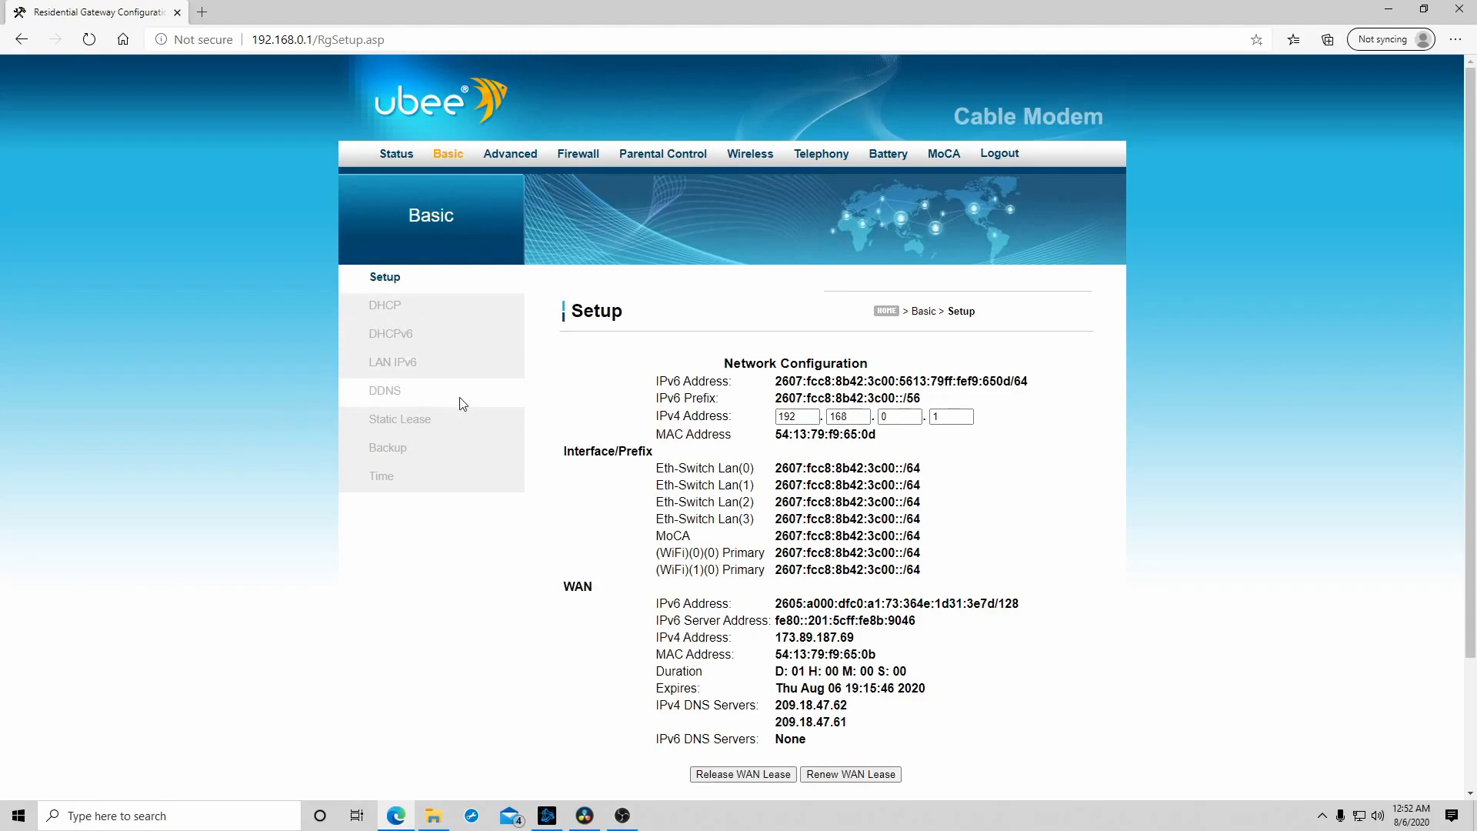
{"action": "left_click", "coordinate": [520, 155]}
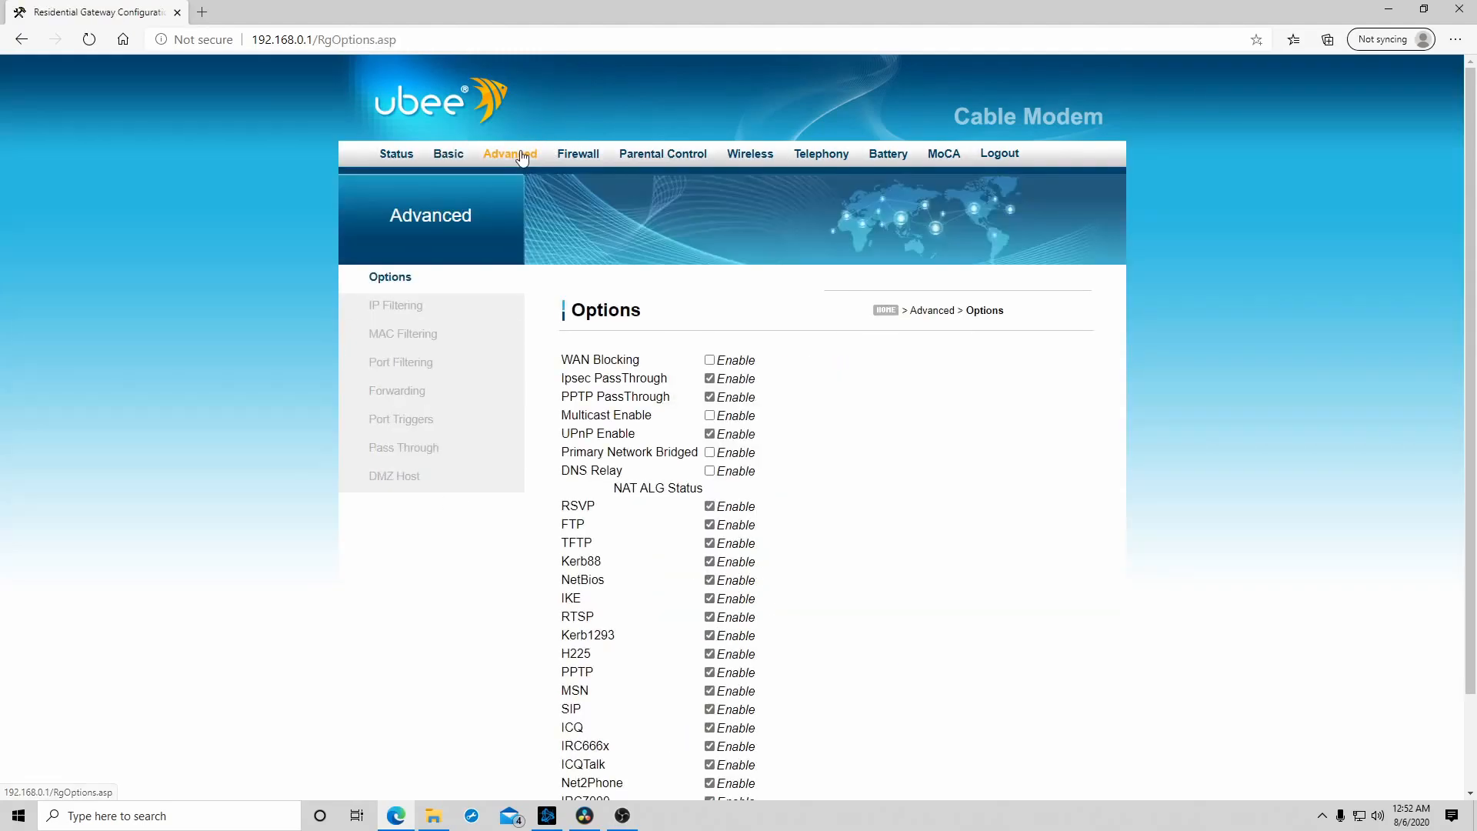
{"action": "left_click", "coordinate": [413, 397]}
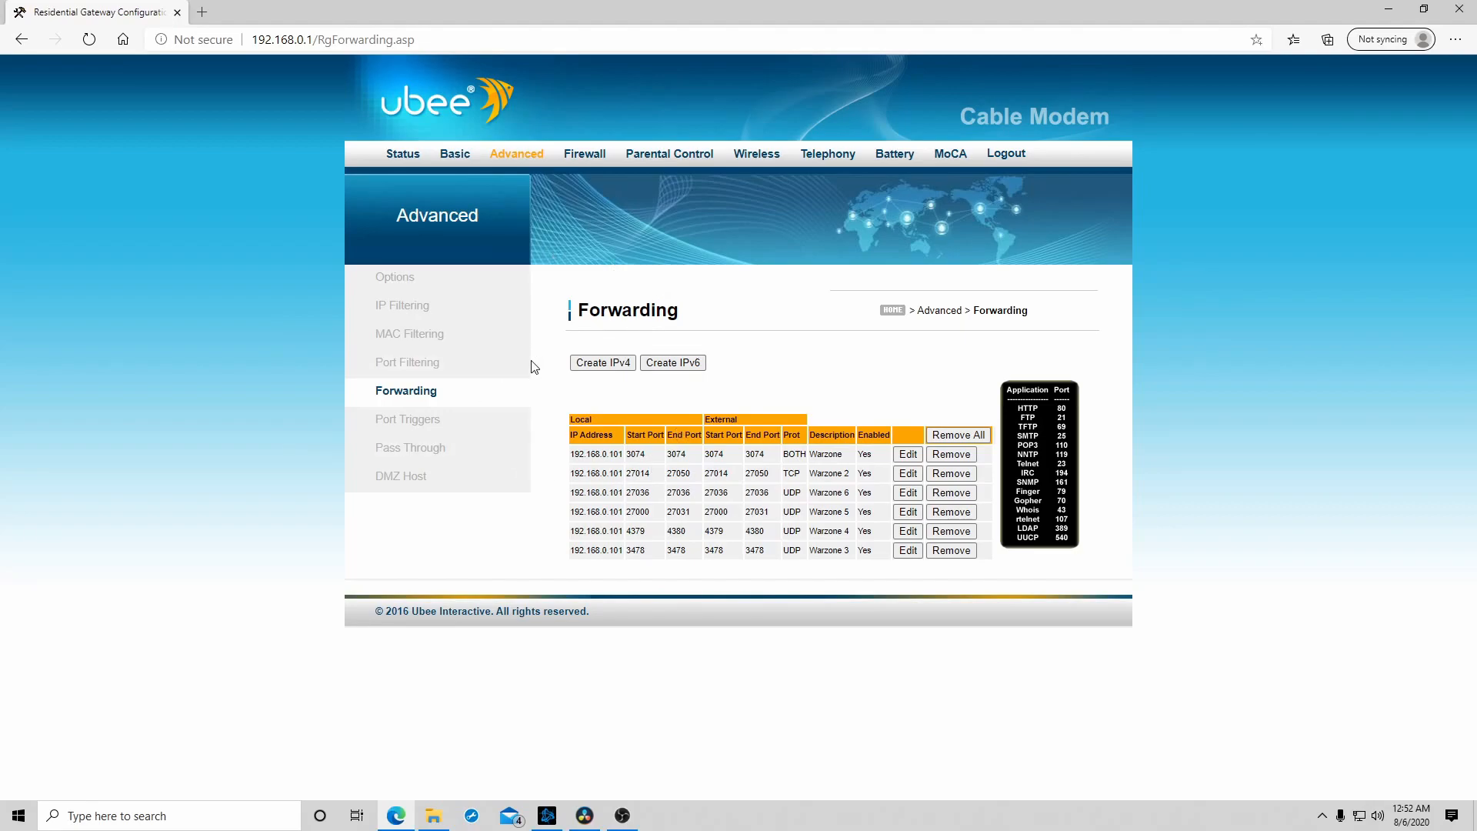
{"action": "left_click_drag", "start_coordinate": [590, 433], "coordinate": [801, 566]}
{"action": "left_click", "coordinate": [832, 685]}
{"action": "left_click", "coordinate": [599, 364]}
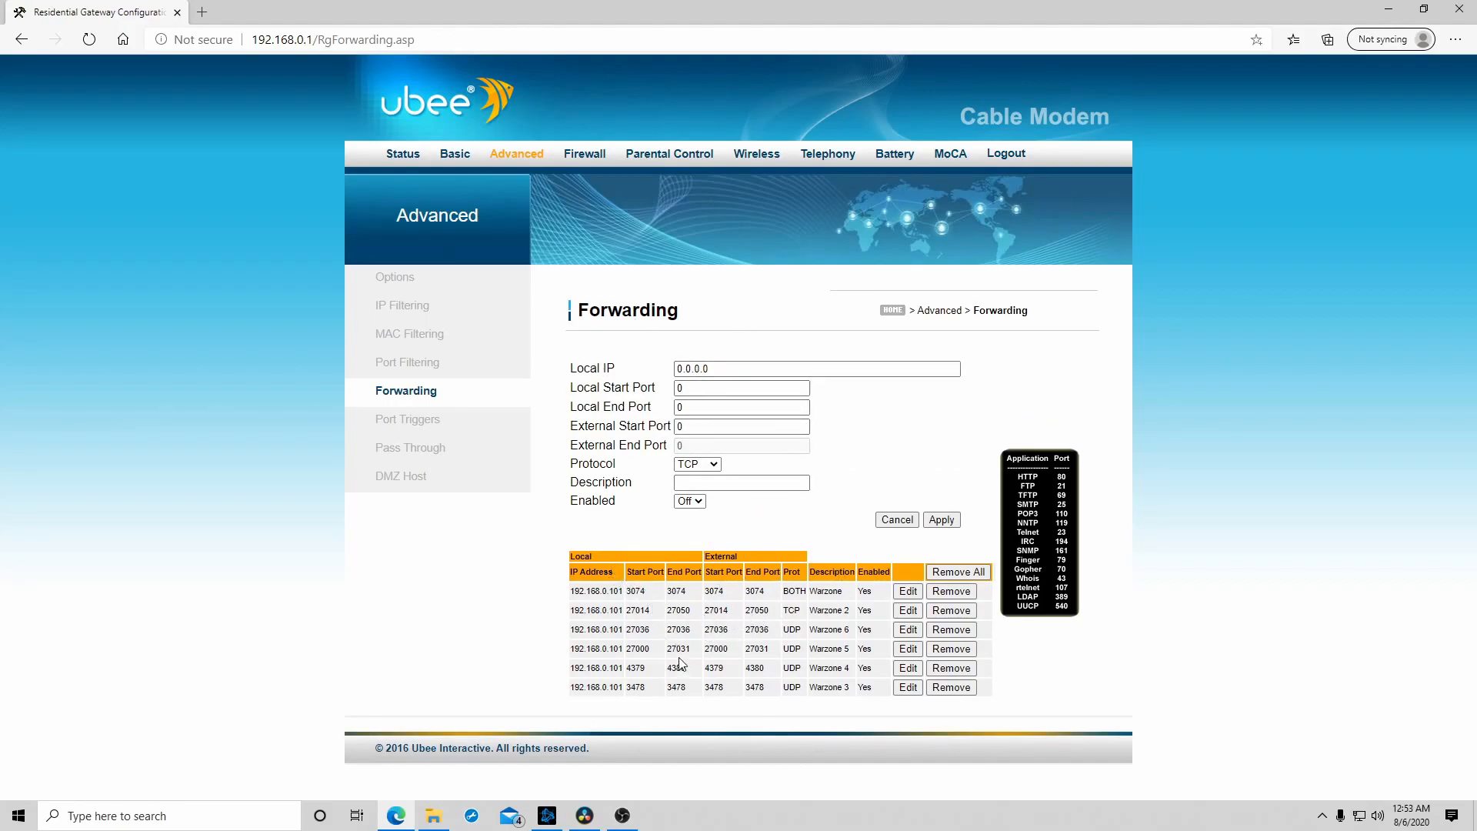
- Search the web in a new tab for "call of duty warzone port forwarding" and open Activision's Ports Used for Call of Duty Games article
{"action": "left_click", "coordinate": [202, 14]}
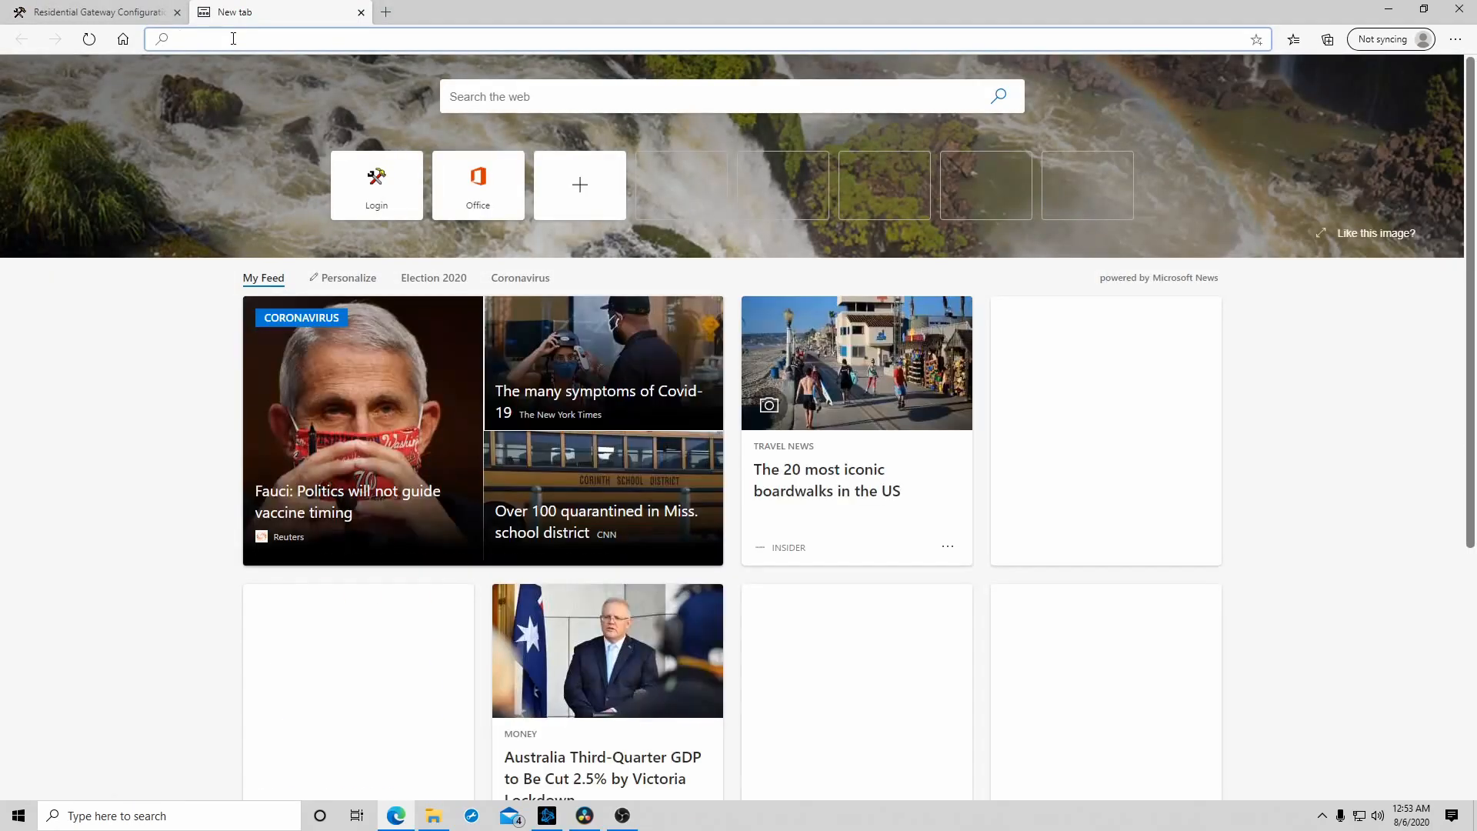
{"action": "type", "text": "C"}
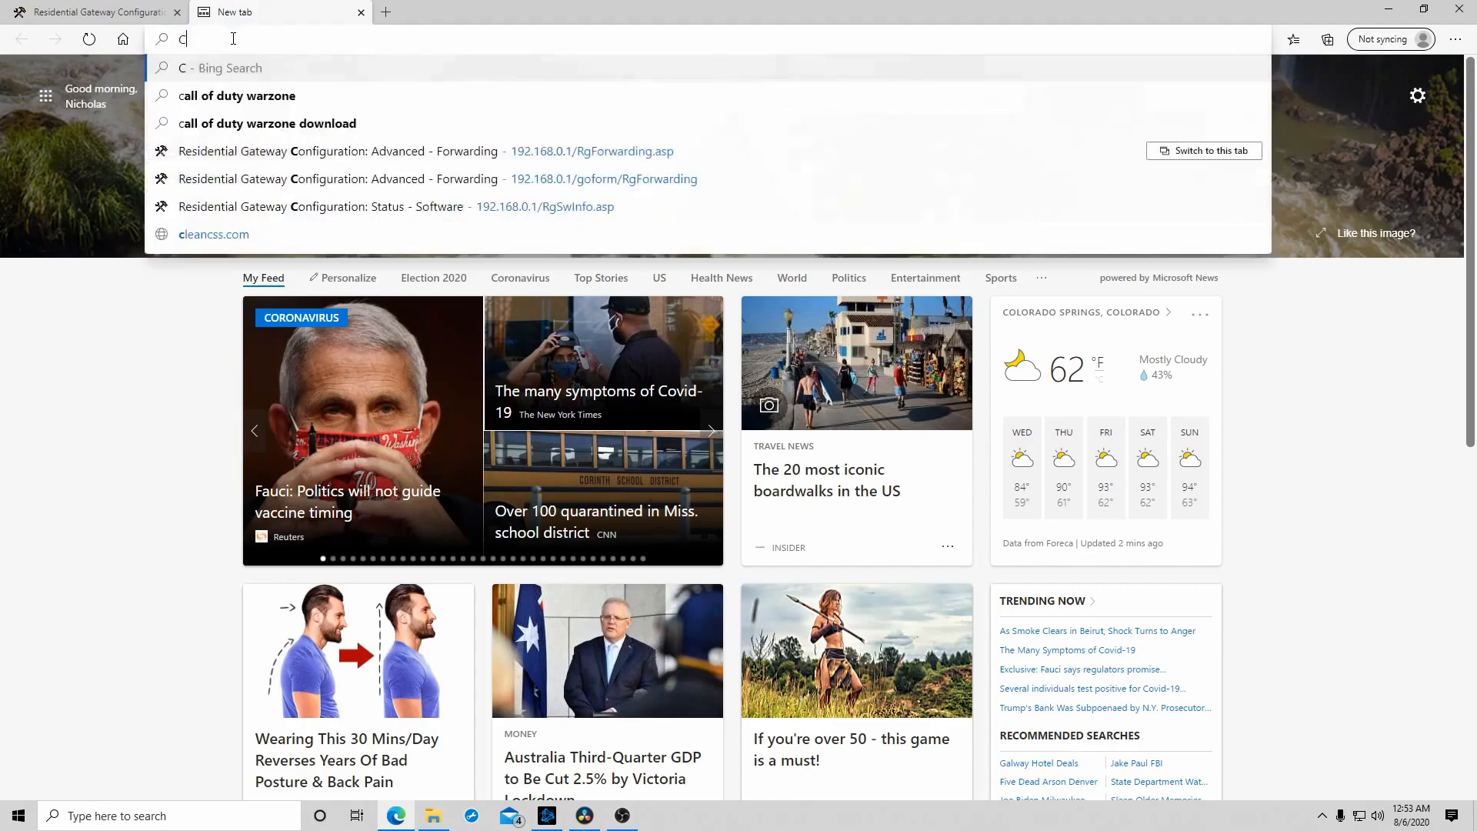
{"action": "type", "text": "all of Duty Warz"}
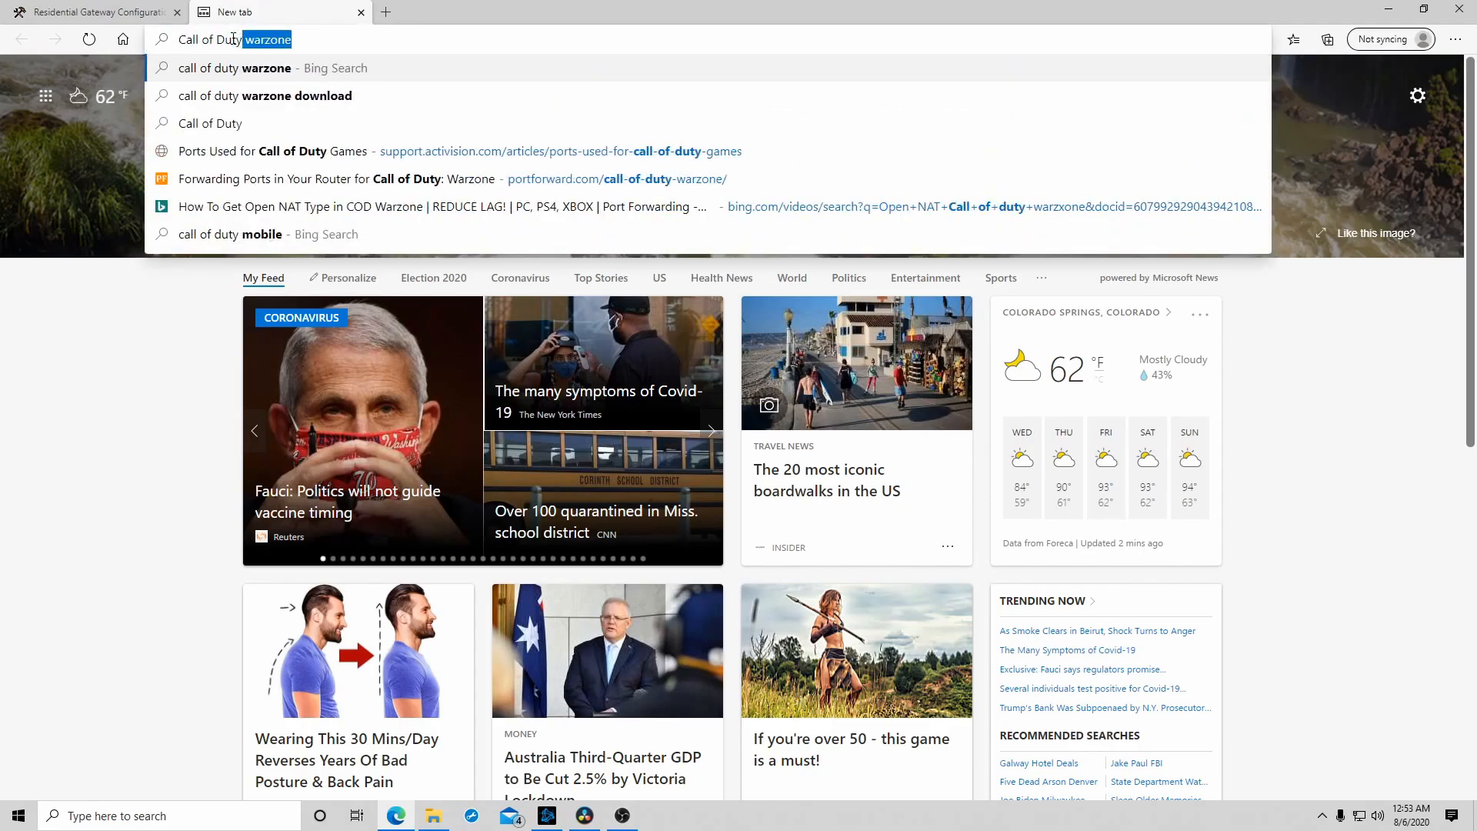
{"action": "type", "text": "on"}
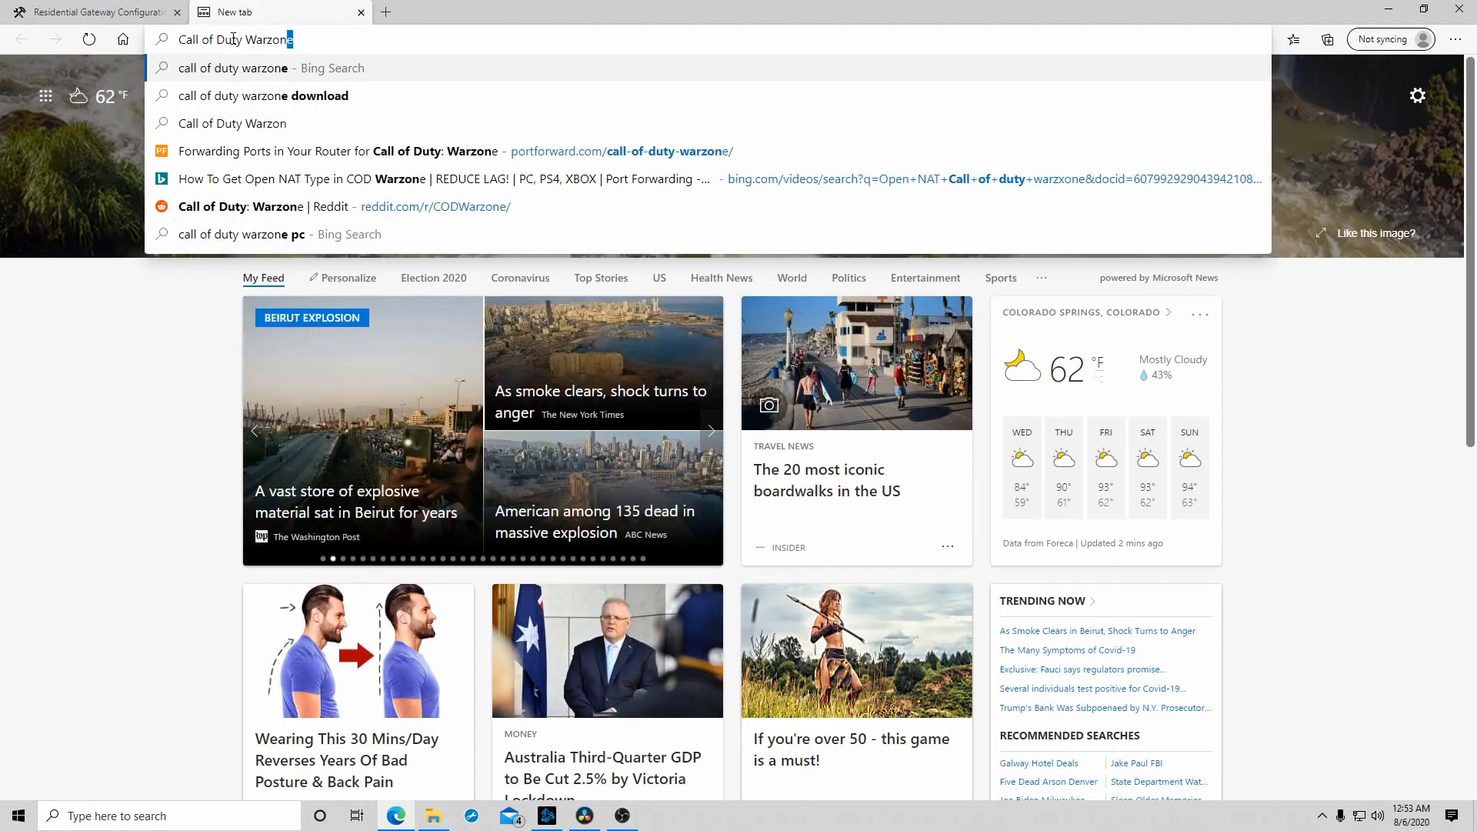
{"action": "type", "text": "e Ports"}
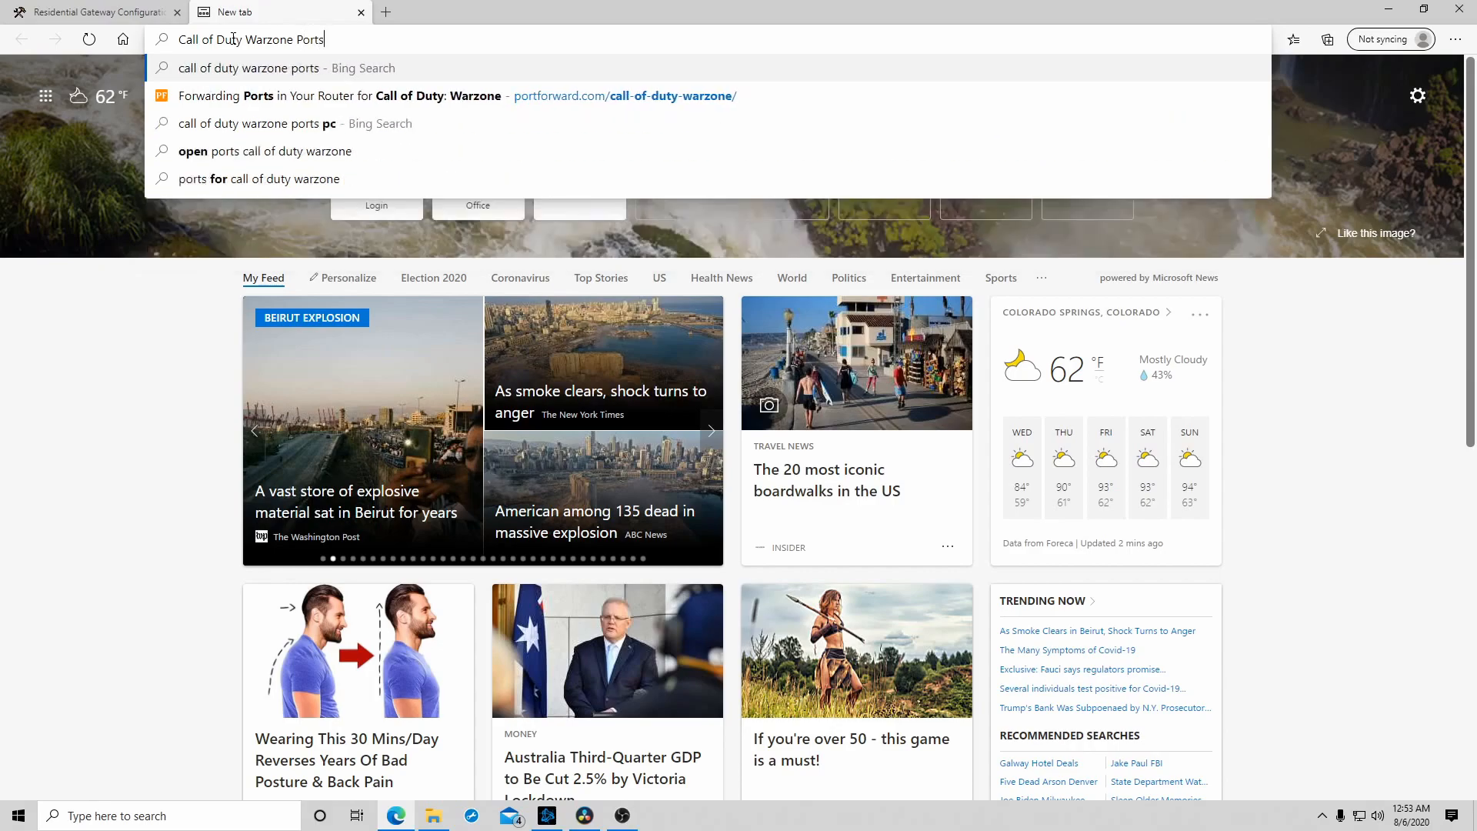
{"action": "left_click", "coordinate": [300, 150]}
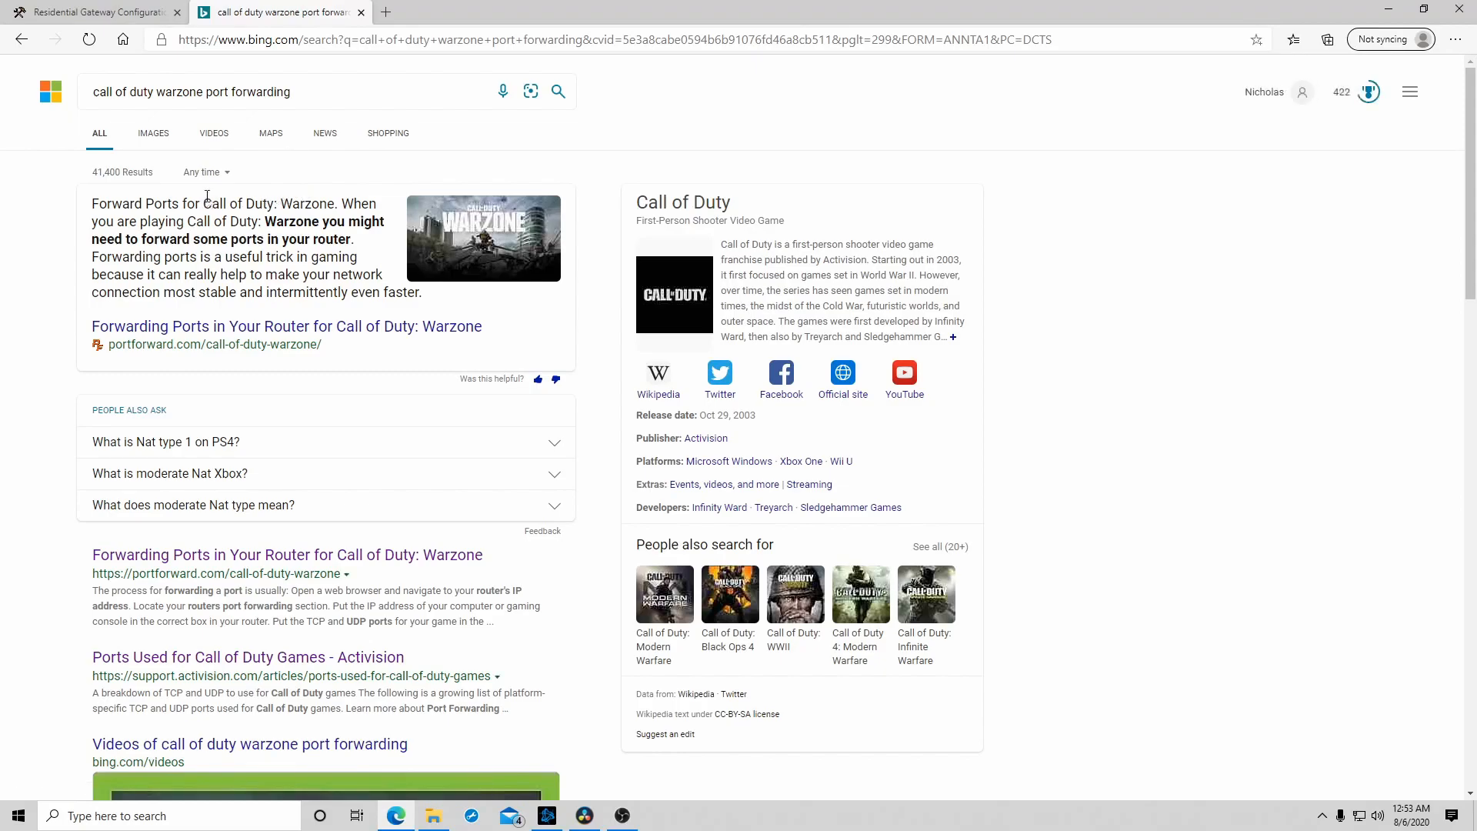
{"action": "scroll", "coordinate": [208, 209], "scroll_direction": "down", "scroll_amount": 3}
{"action": "scroll", "coordinate": [208, 210], "scroll_direction": "down", "scroll_amount": 1}
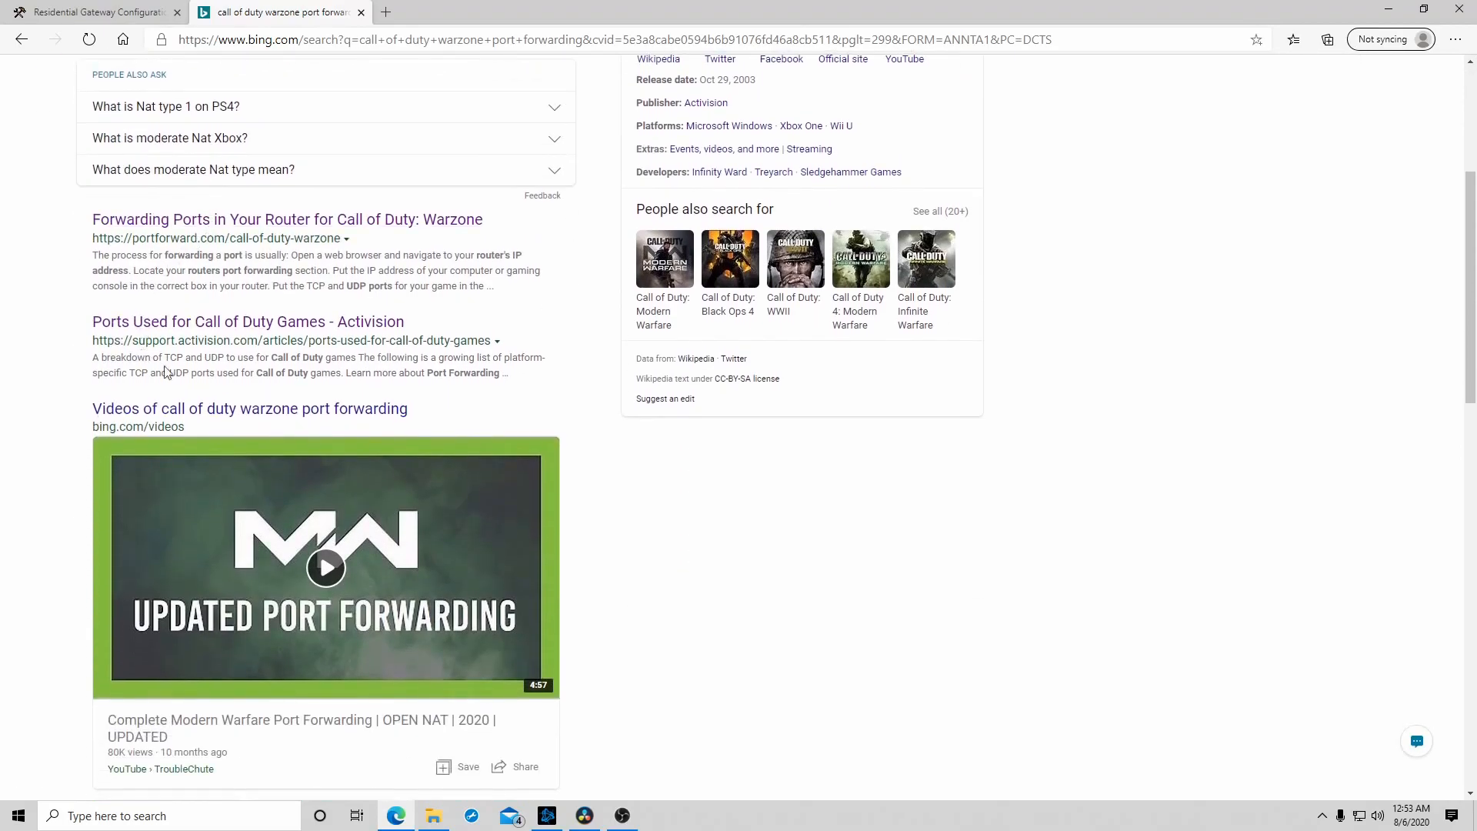
{"action": "left_click", "coordinate": [150, 327]}
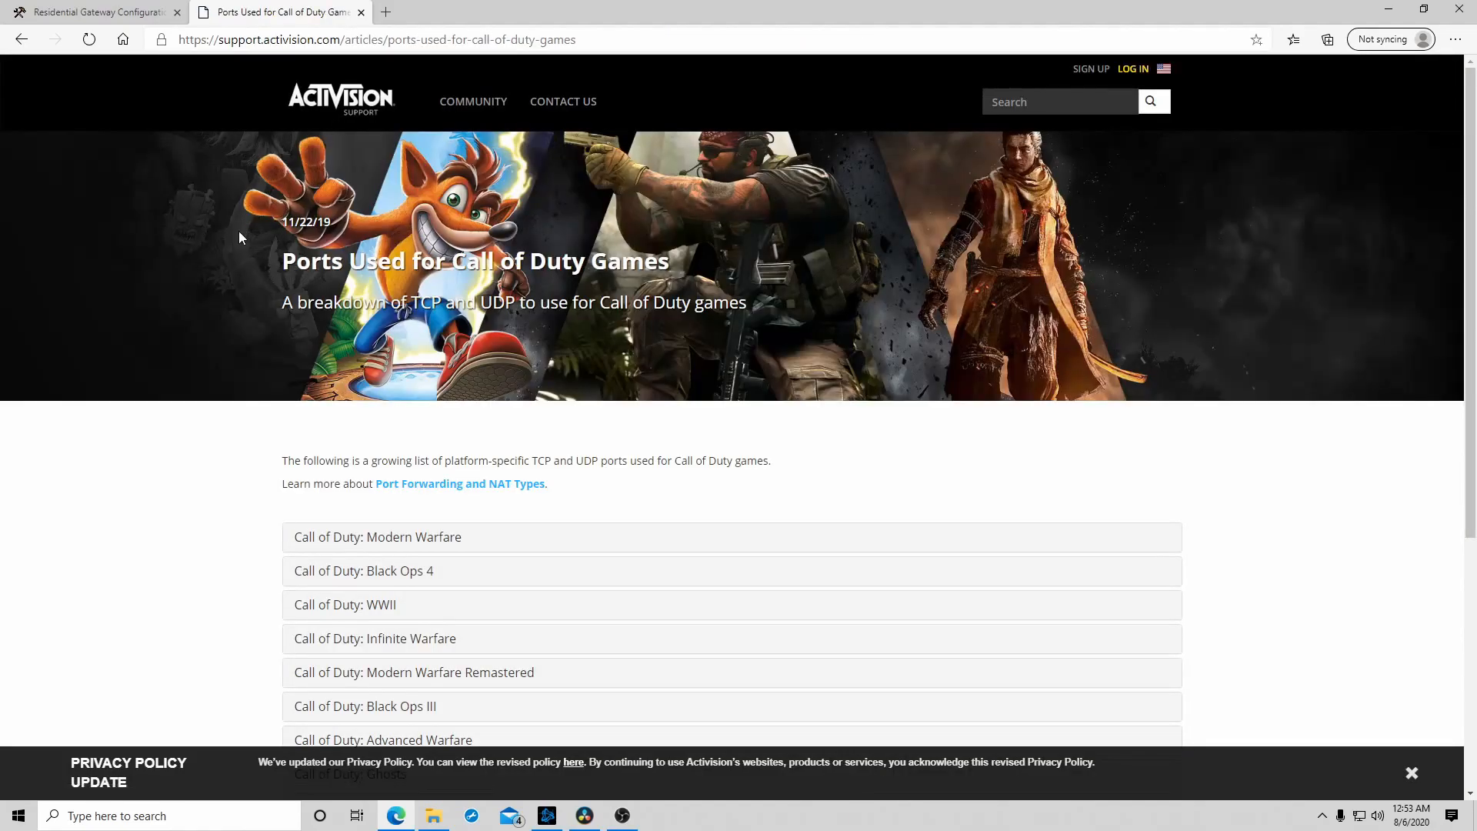
- Expand the Call of Duty: Modern Warfare section and highlight the TCP and UDP ports in the PC row
{"action": "scroll", "coordinate": [279, 359], "scroll_direction": "down", "scroll_amount": 1}
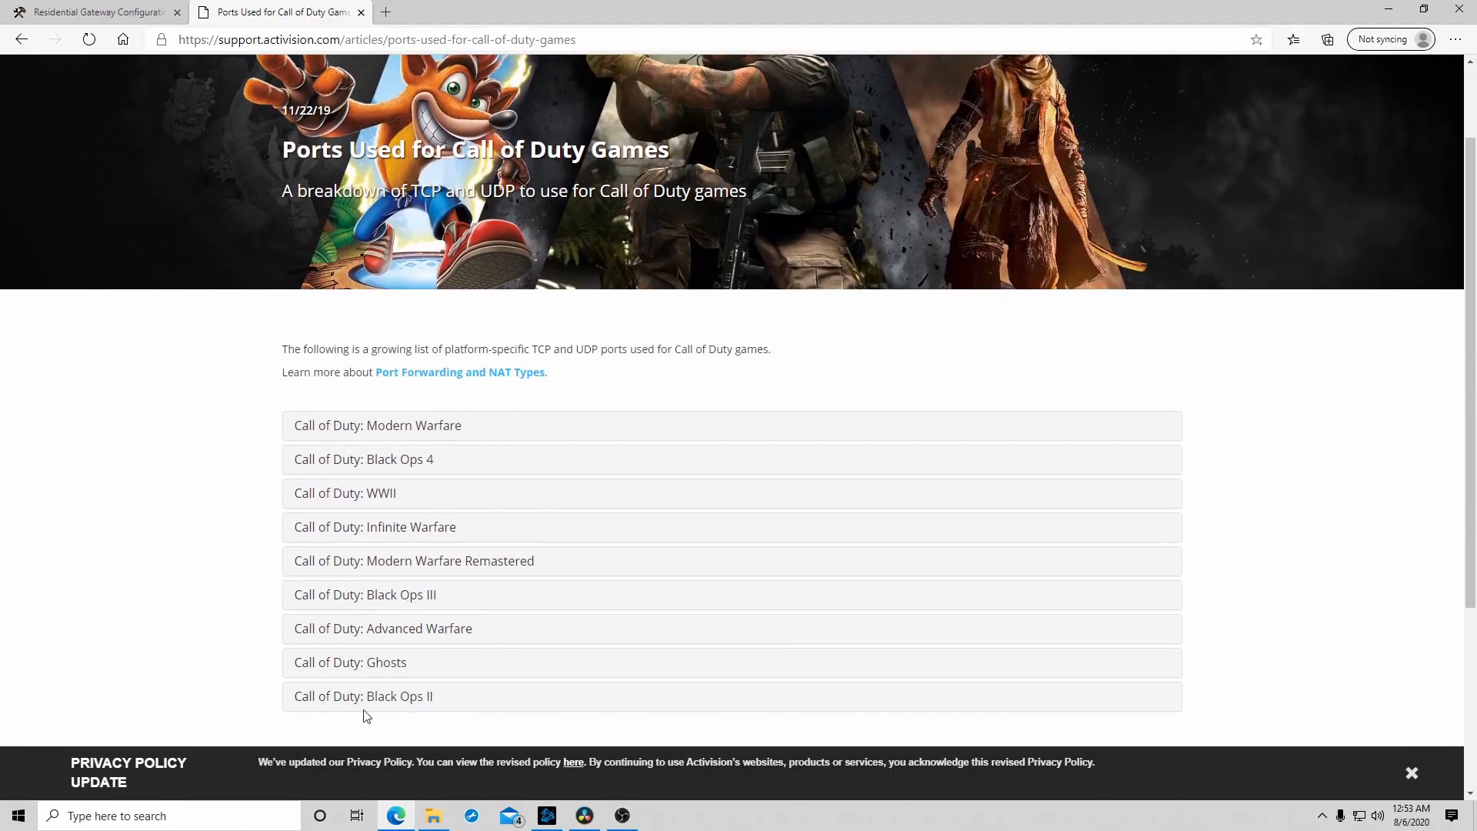
{"action": "scroll", "coordinate": [534, 523], "scroll_direction": "down", "scroll_amount": 1}
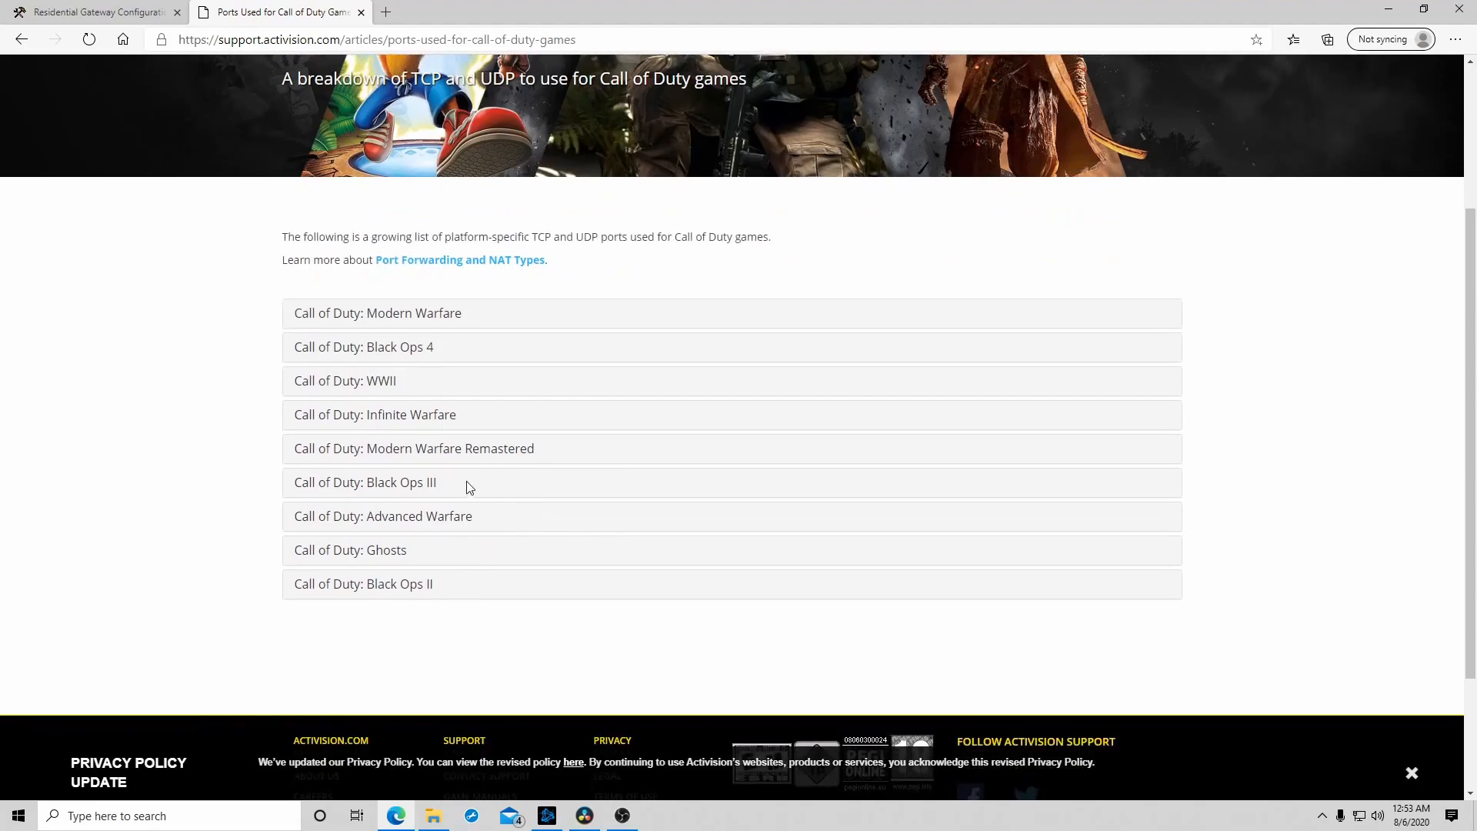
{"action": "left_click", "coordinate": [398, 323]}
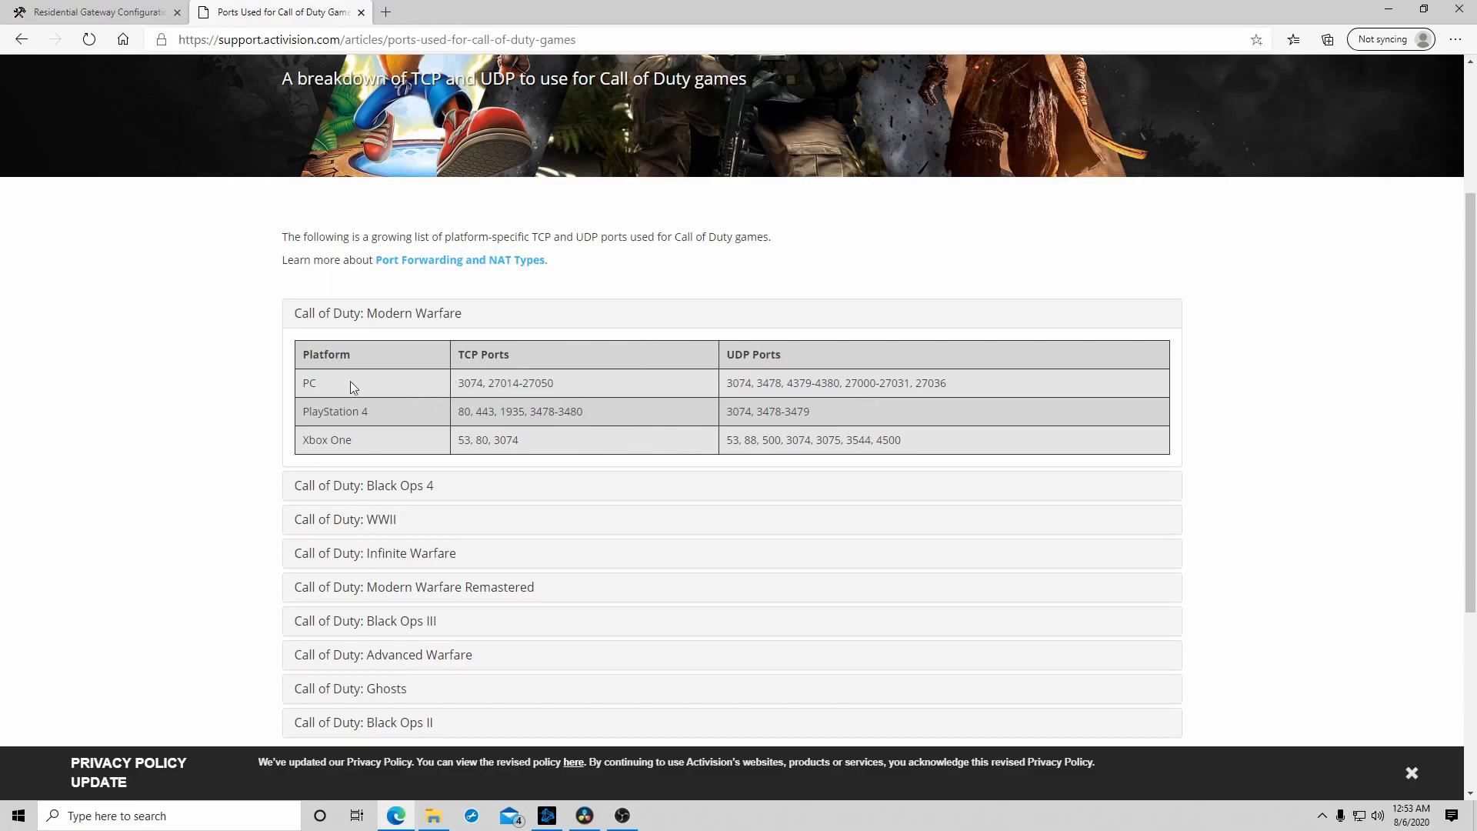
{"action": "left_click_drag", "start_coordinate": [439, 389], "coordinate": [968, 384]}
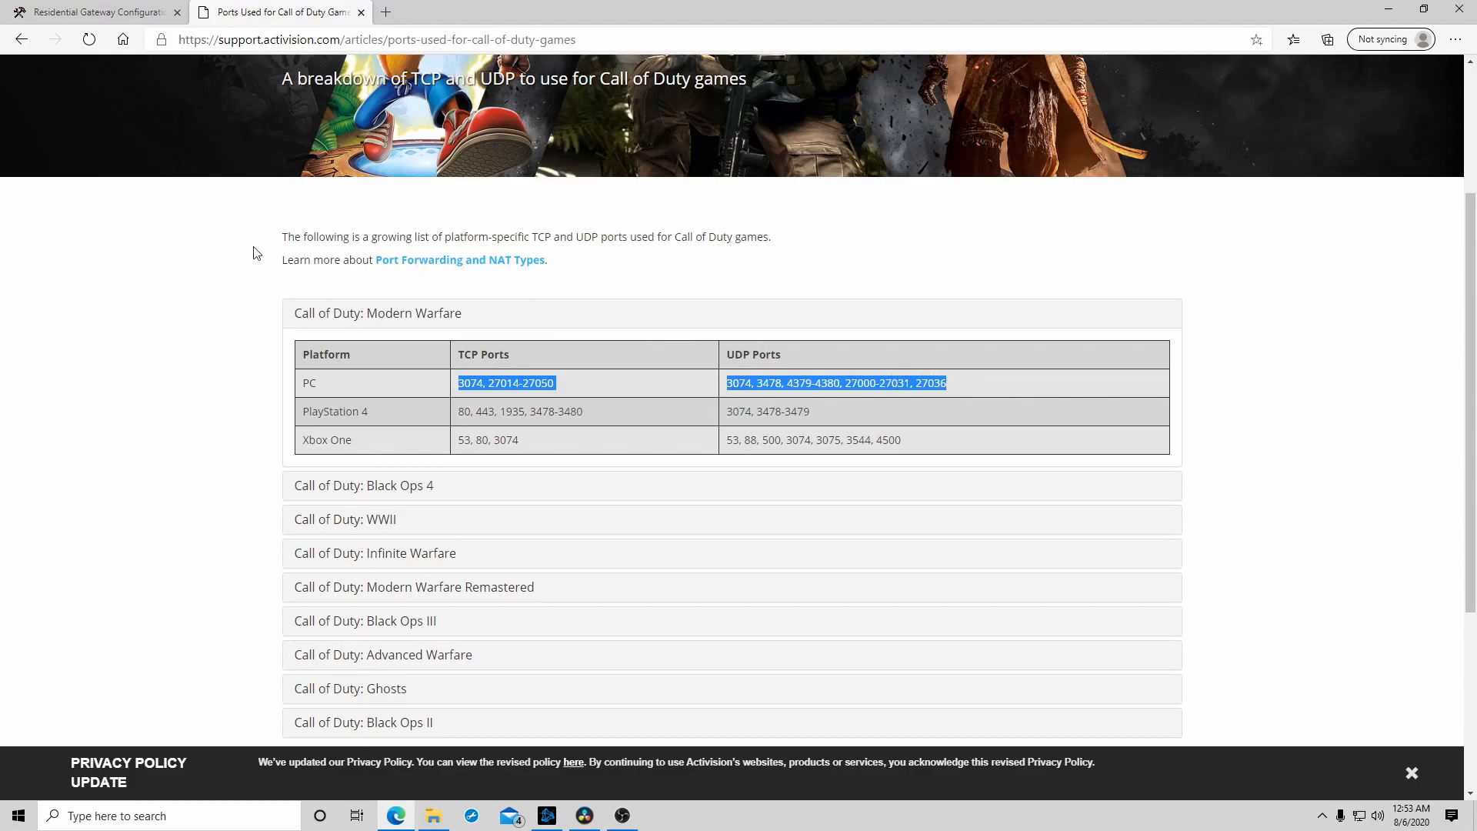
- Compare the port list with the router's forwarding page, examining the new rule's Local IP and the first existing rule's IP address
{"action": "left_click", "coordinate": [85, 19]}
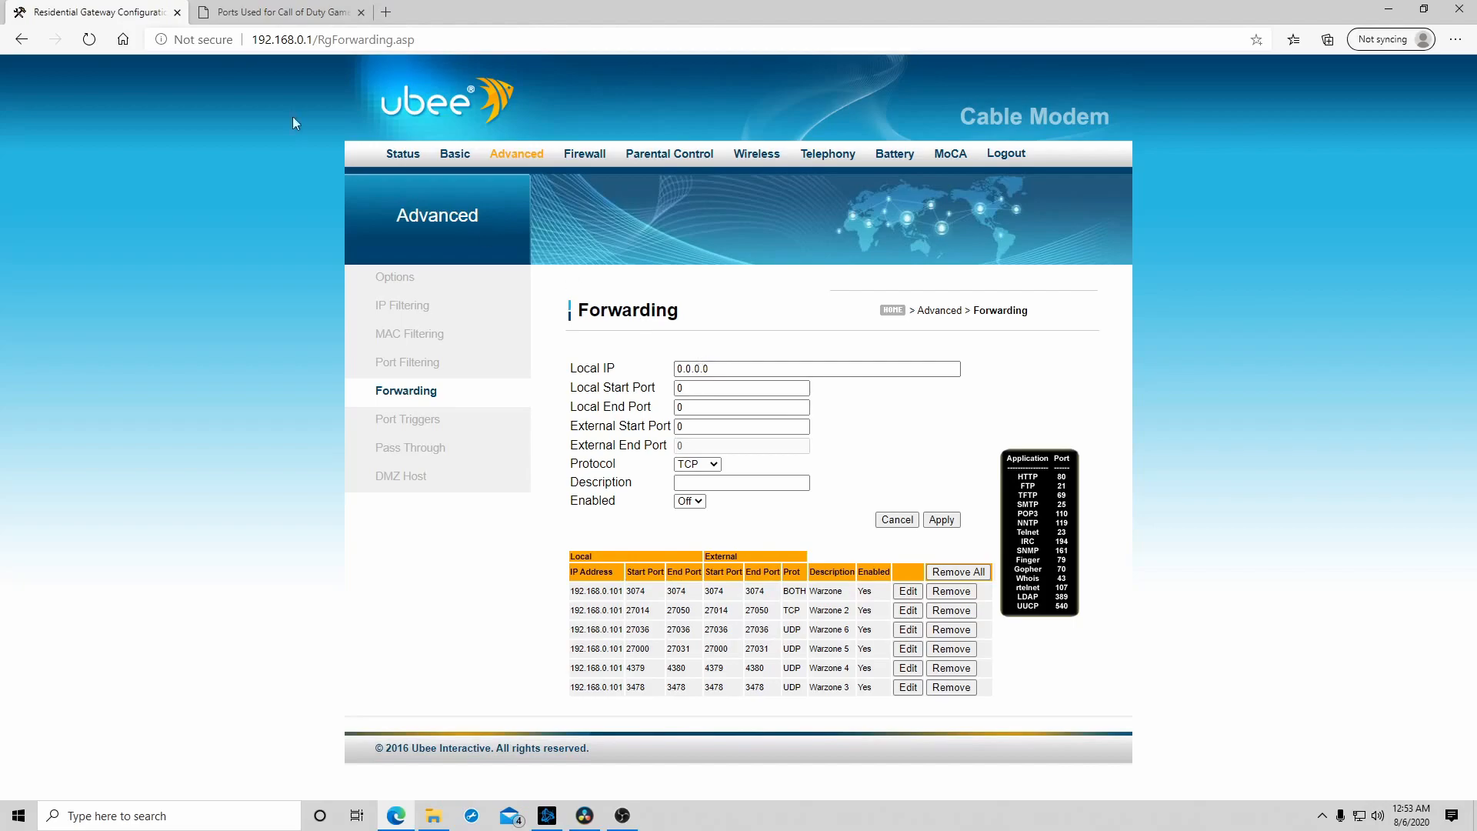
{"action": "left_click", "coordinate": [291, 15]}
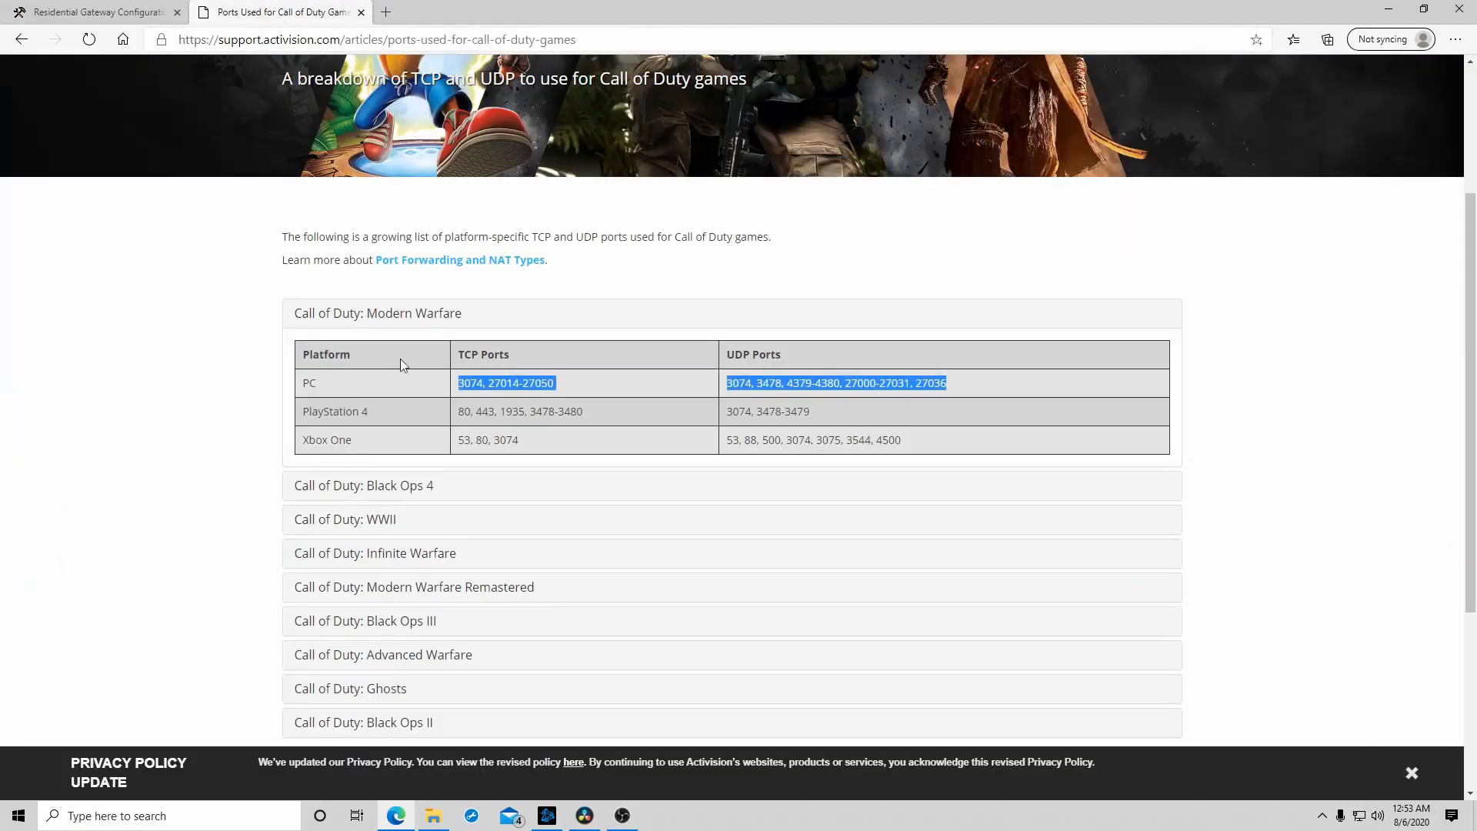
{"action": "key", "text": "ctrl+Tab"}
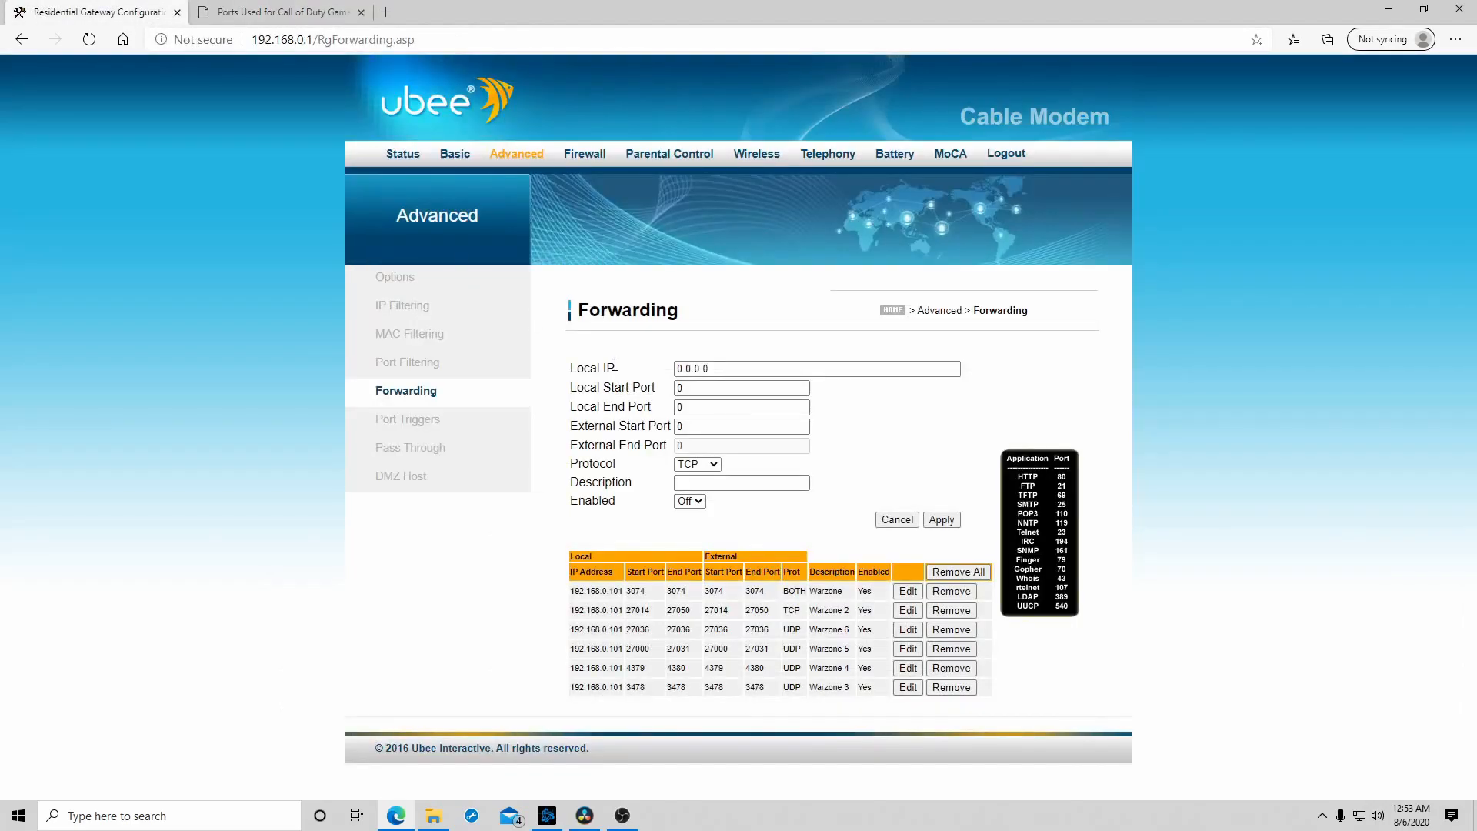
{"action": "left_click_drag", "start_coordinate": [599, 367], "coordinate": [765, 372]}
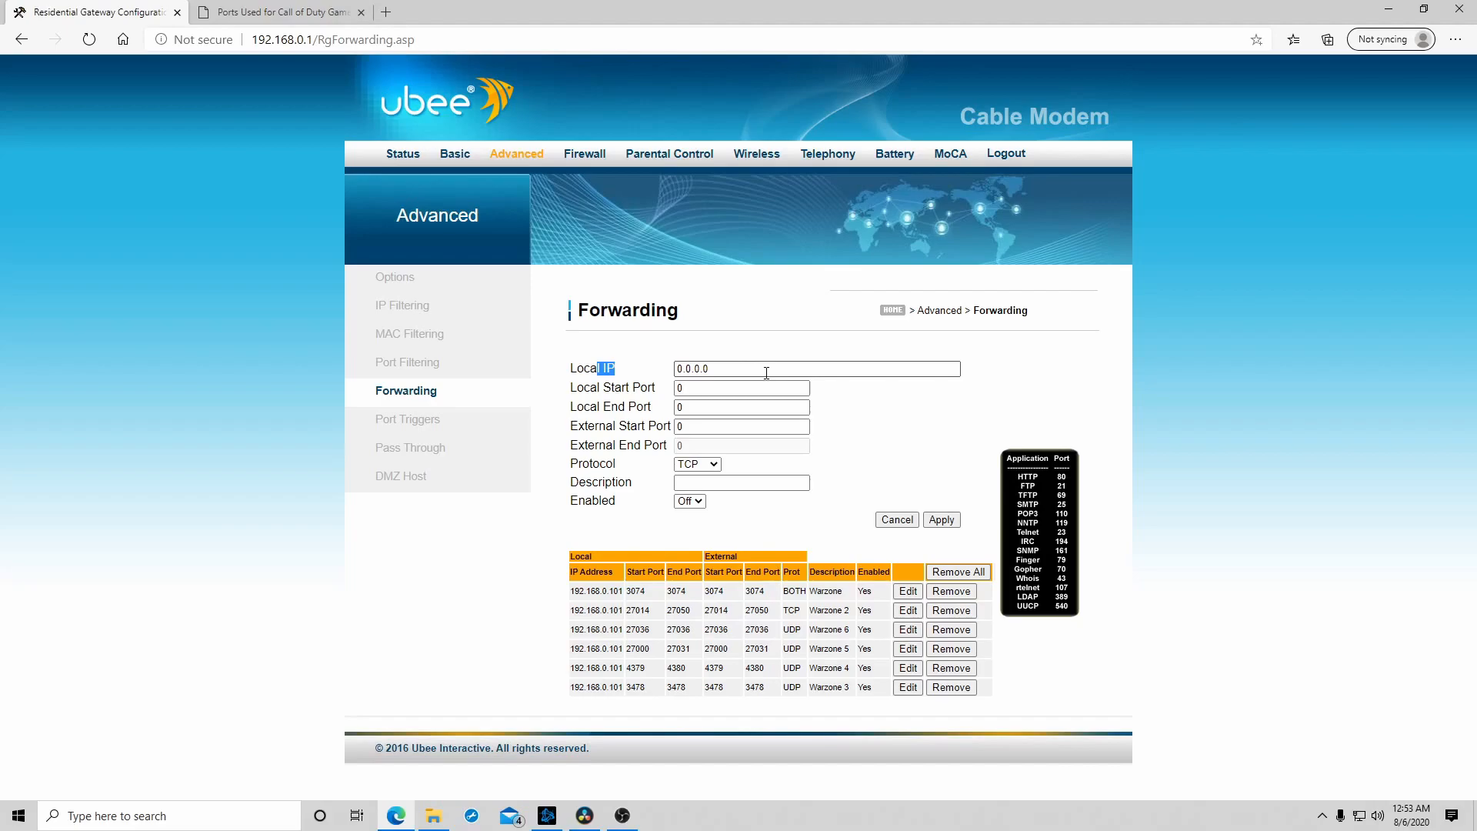
{"action": "left_click", "coordinate": [696, 296]}
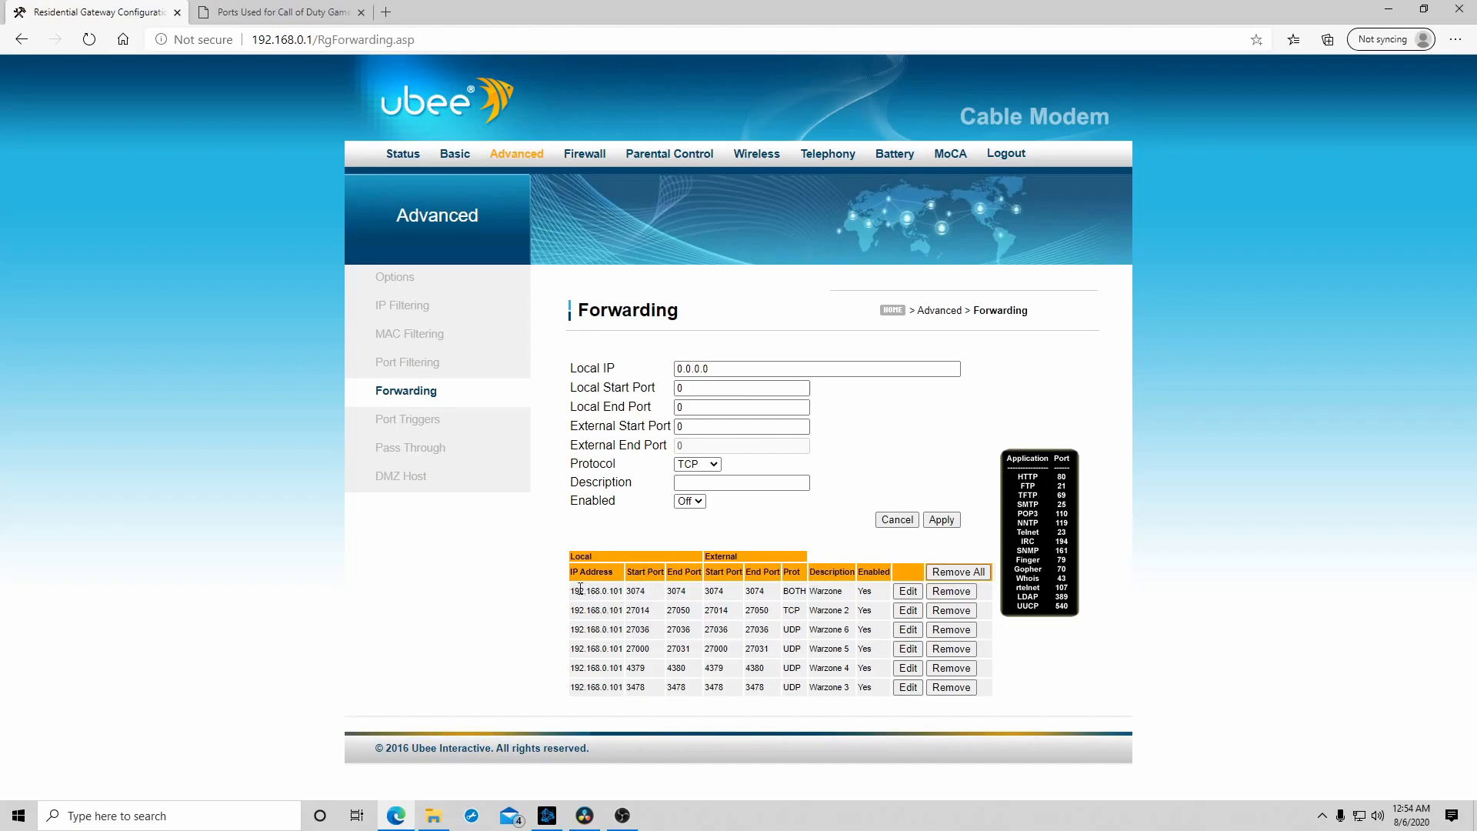
{"action": "left_click_drag", "start_coordinate": [574, 587], "coordinate": [624, 598]}
- Run ipconfig in a new Command Prompt and copy the Ethernet adapter's IPv4 address
{"action": "left_click", "coordinate": [175, 817]}
{"action": "type", "text": "cm"}
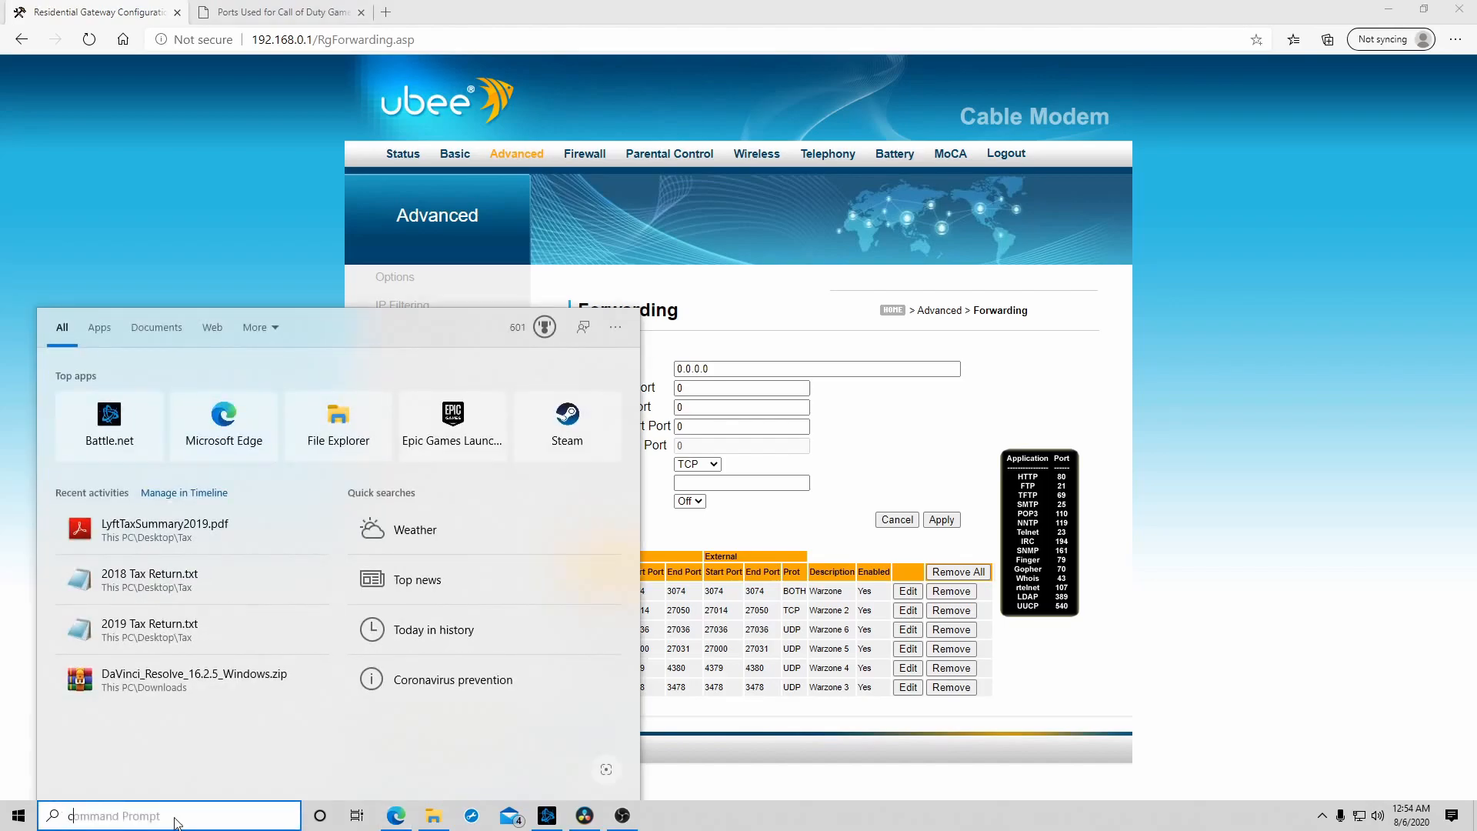
{"action": "type", "text": "d"}
{"action": "key", "text": "Return"}
{"action": "type", "text": "ipconfig"}
{"action": "key", "text": "Return"}
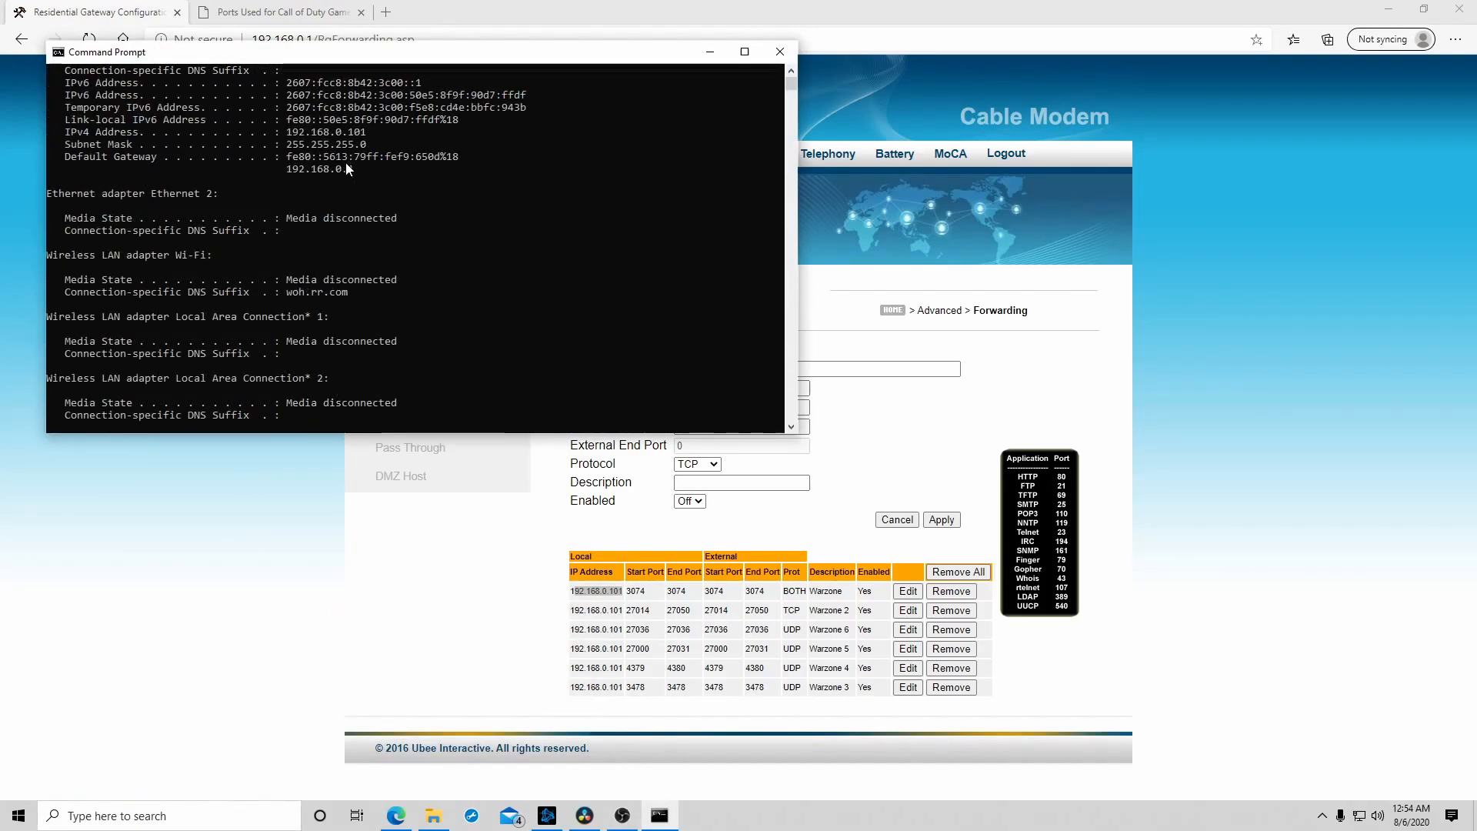
{"action": "left_click_drag", "start_coordinate": [311, 135], "coordinate": [365, 139]}
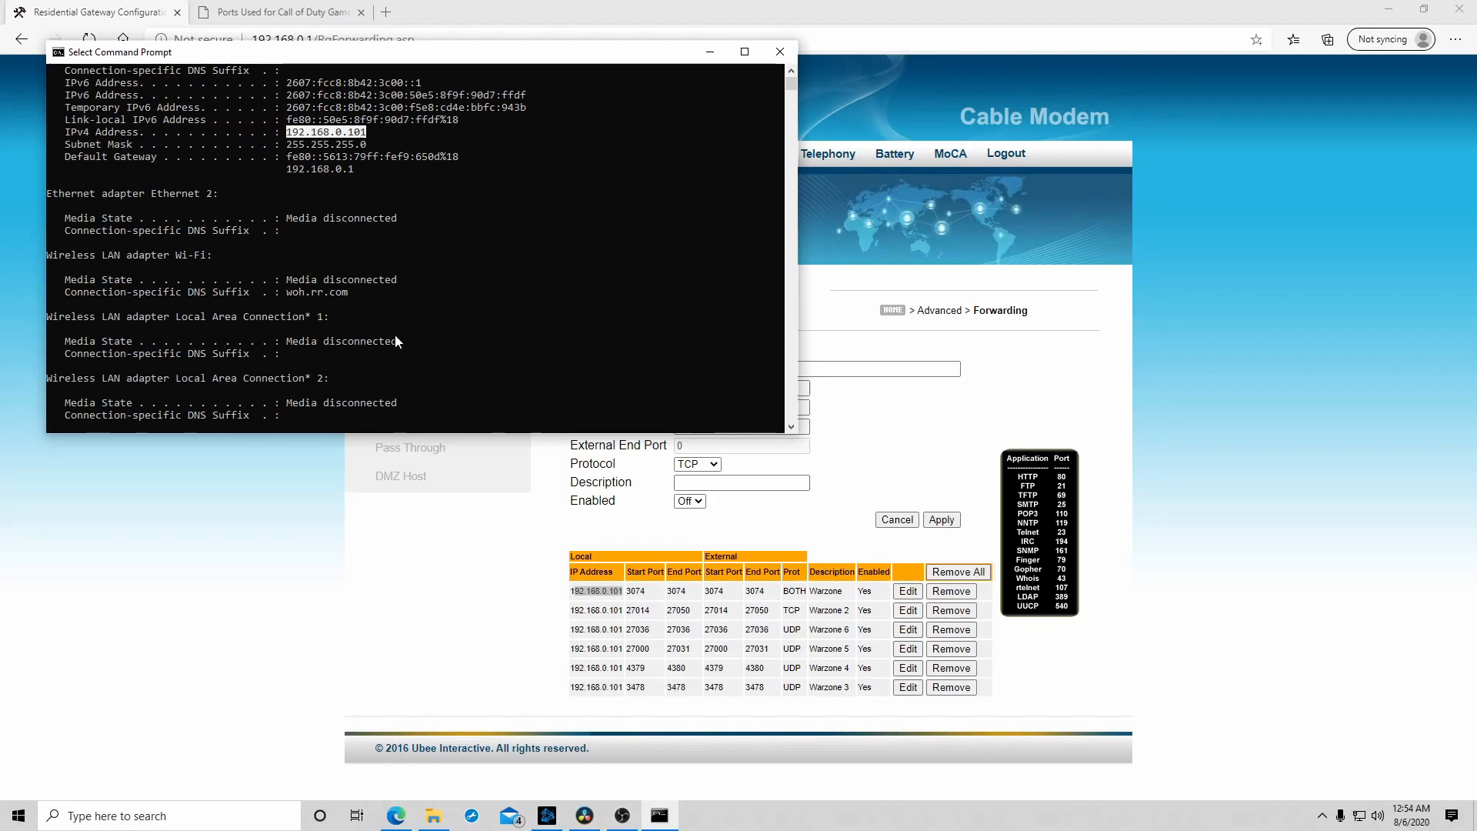
{"action": "key", "text": "ctrl+c"}
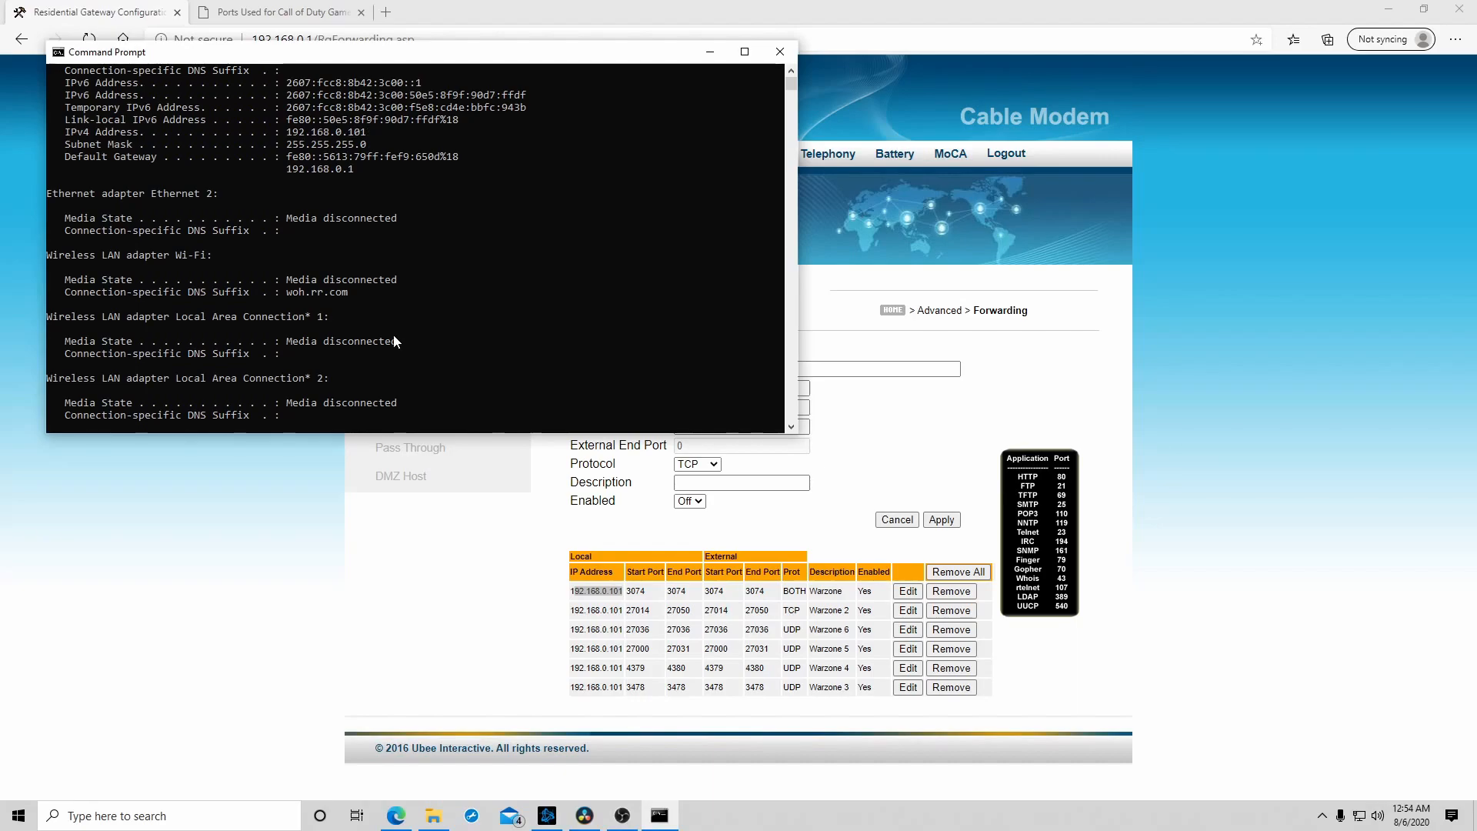
- Set the new forwarding rule's Local IP to 192.168.0.101
{"action": "left_click", "coordinate": [910, 446]}
{"action": "left_click", "coordinate": [805, 368]}
{"action": "left_click_drag", "start_coordinate": [805, 368], "coordinate": [463, 365]}
{"action": "key", "text": "ctrl+v"}
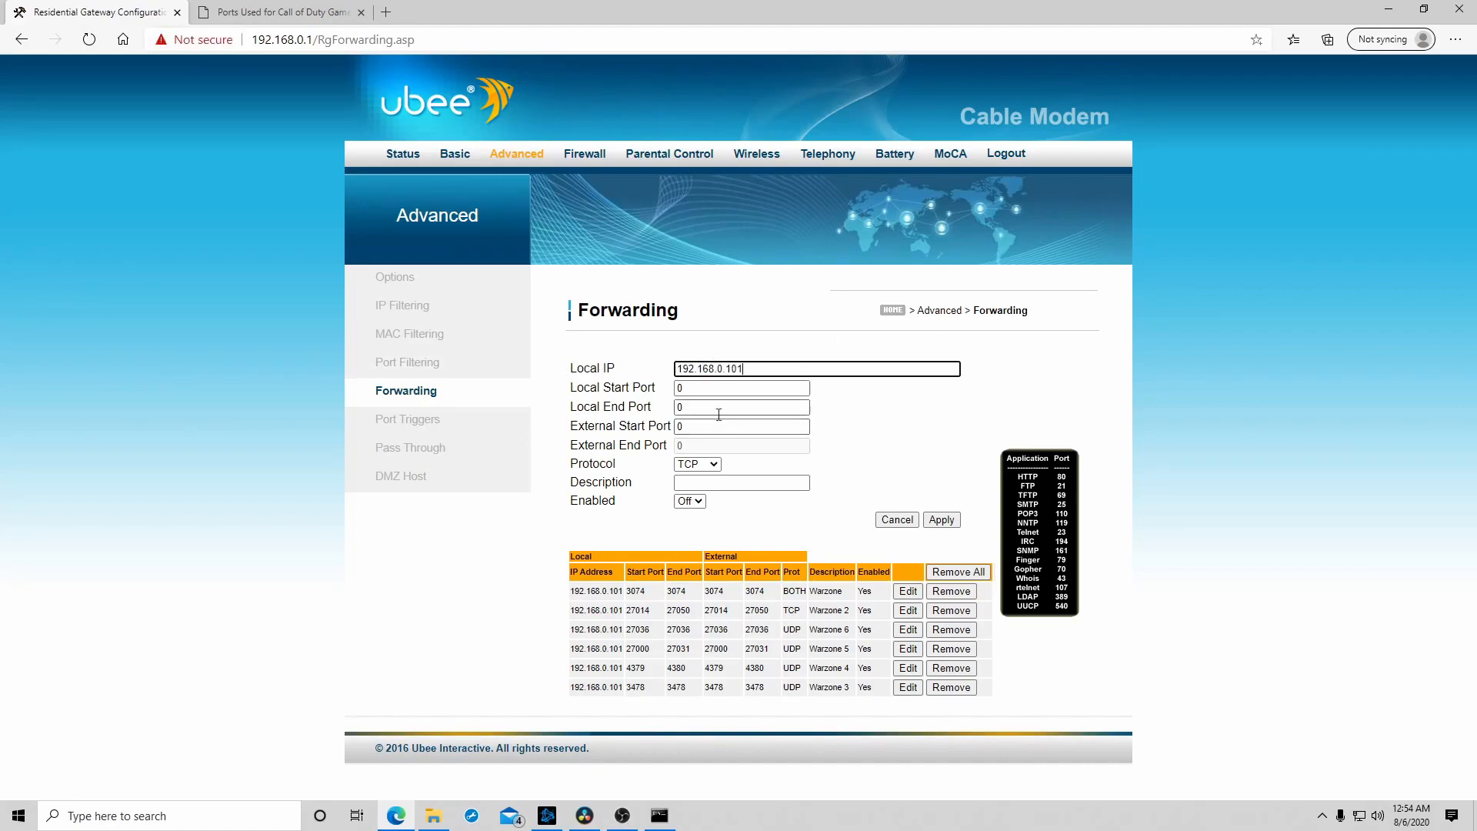
- Look up the PC row's first TCP port in the port list and set the rule's Local Start Port to 3074
{"action": "left_click", "coordinate": [275, 12]}
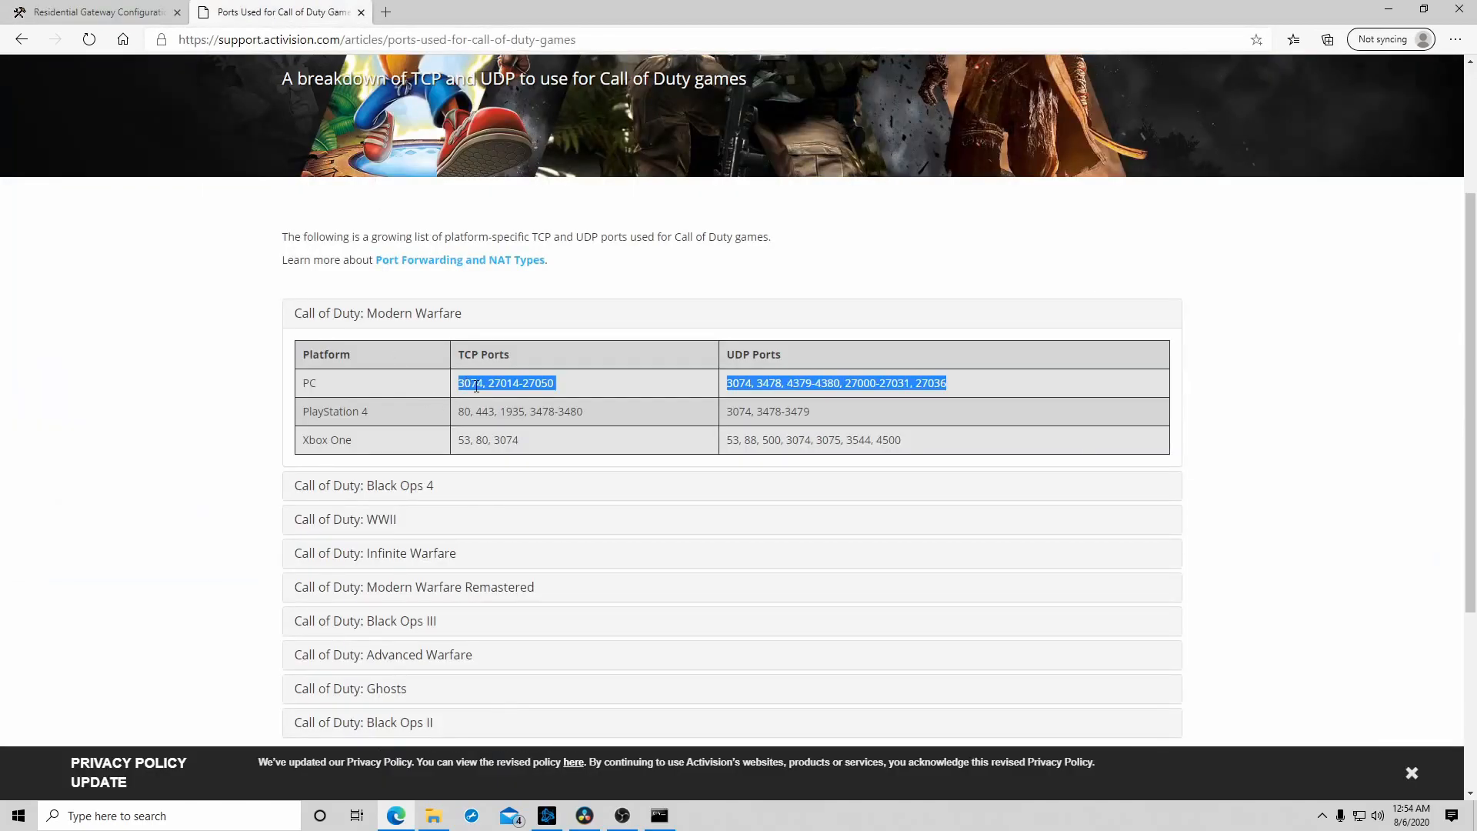
{"action": "left_click", "coordinate": [467, 386]}
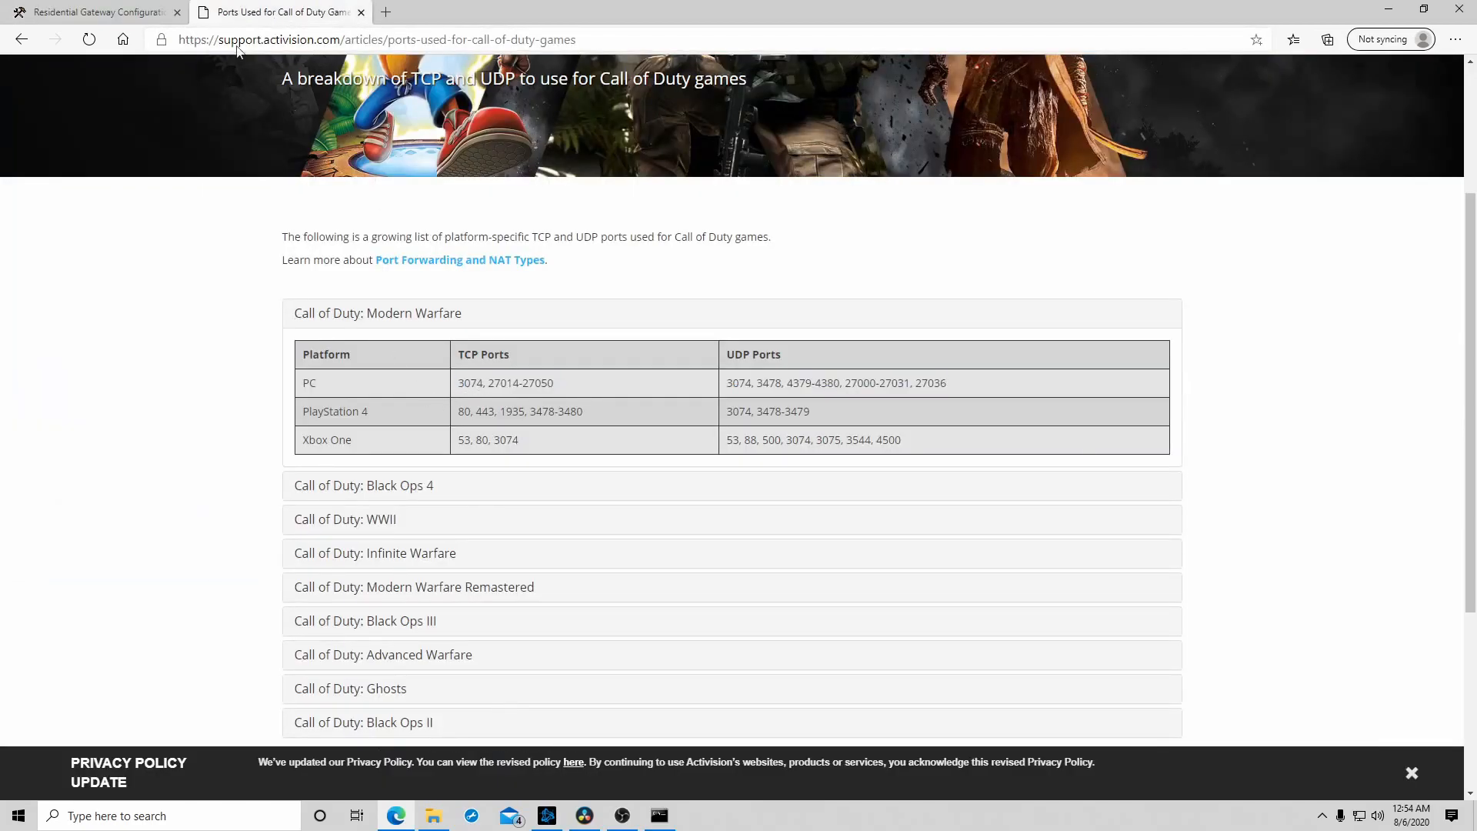
{"action": "left_click", "coordinate": [152, 13]}
{"action": "key", "text": "shift+Tab"}
{"action": "key", "text": "shift+Tab"}
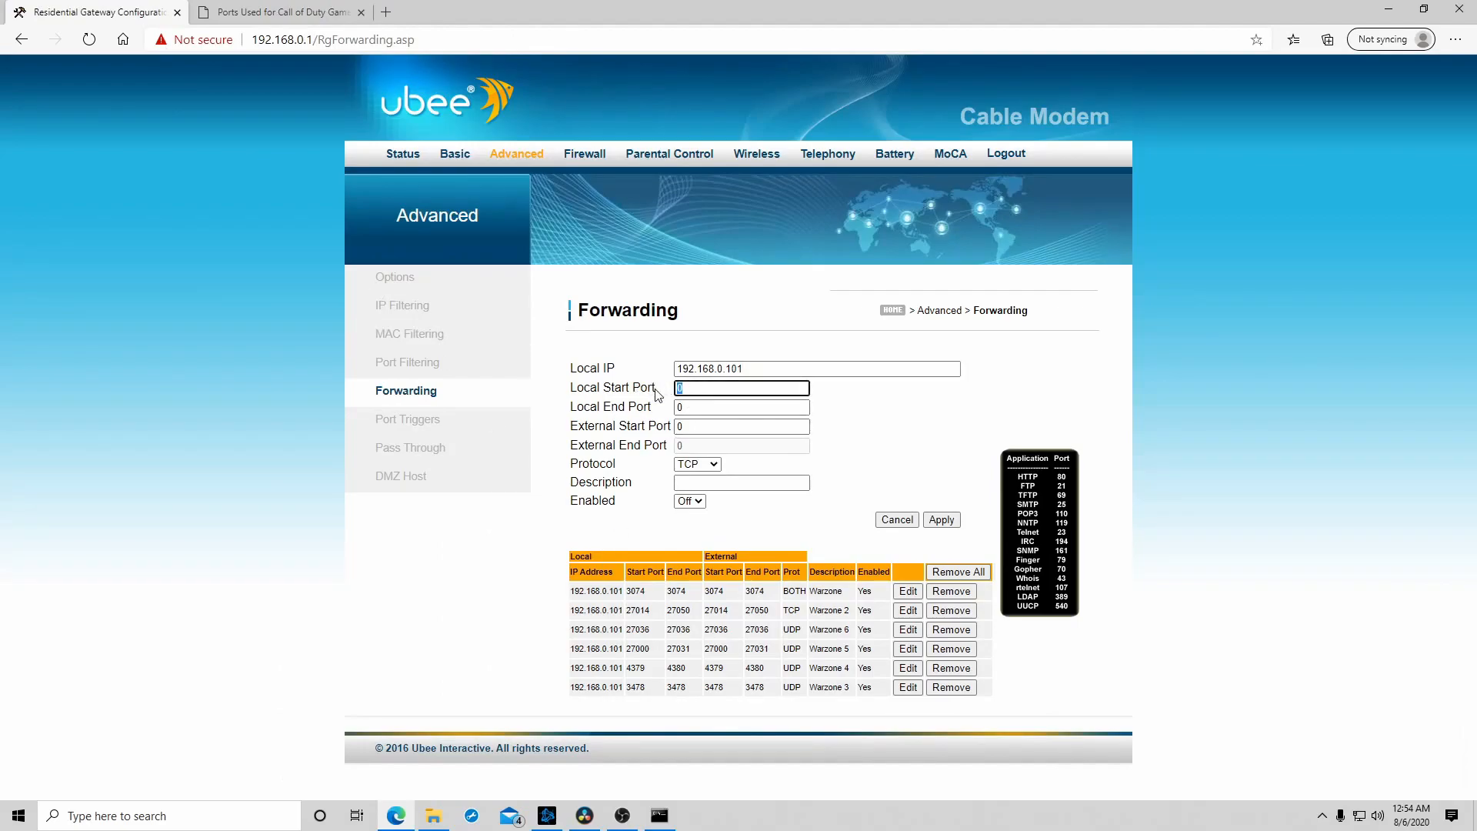
{"action": "type", "text": "3074"}
- Set the forwarding rule's Local End Port and External Start Port to 3074
{"action": "left_click", "coordinate": [702, 405]}
{"action": "left_click_drag", "start_coordinate": [702, 405], "coordinate": [569, 429]}
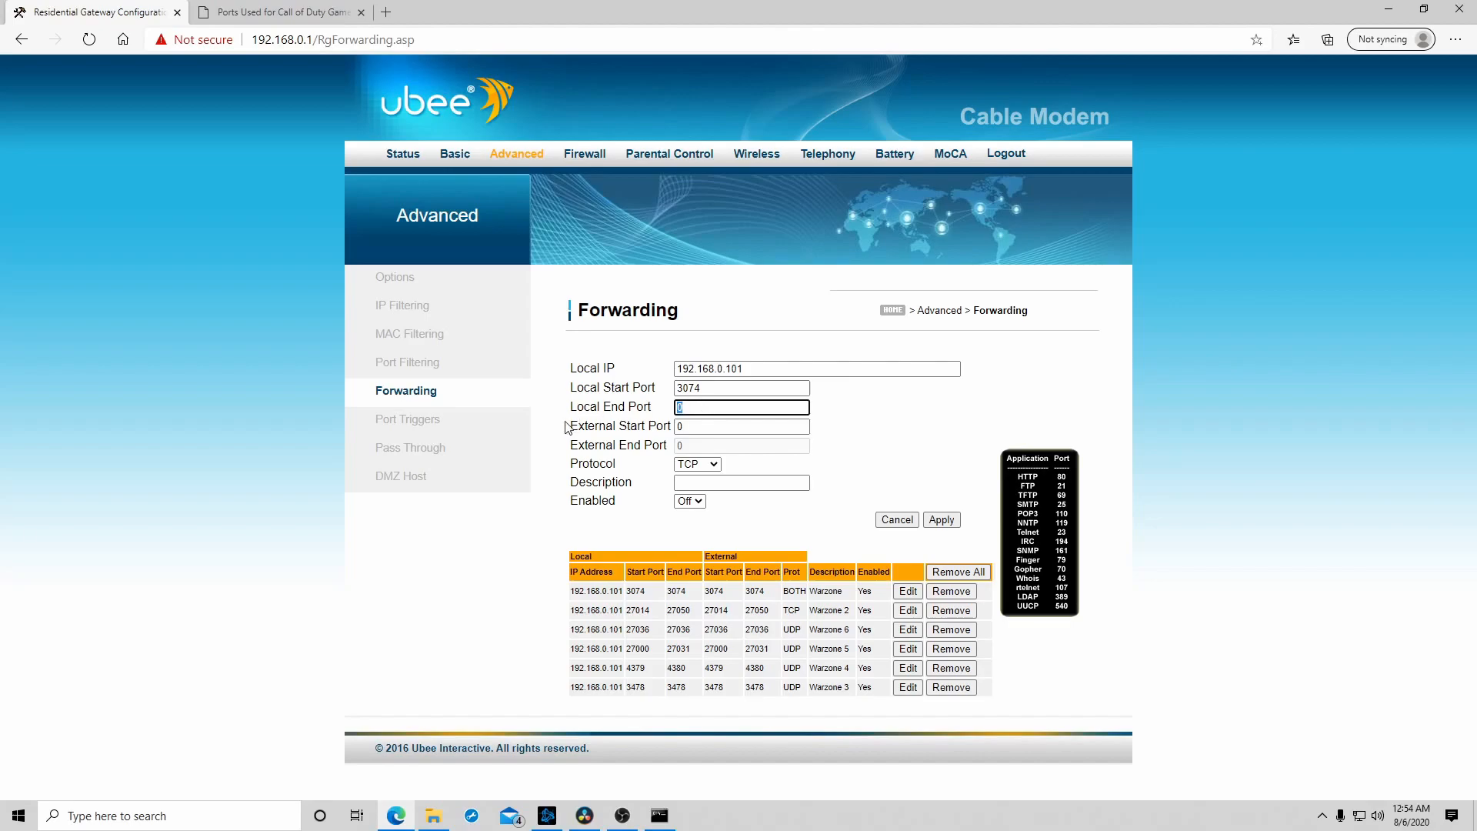
{"action": "type", "text": "307"}
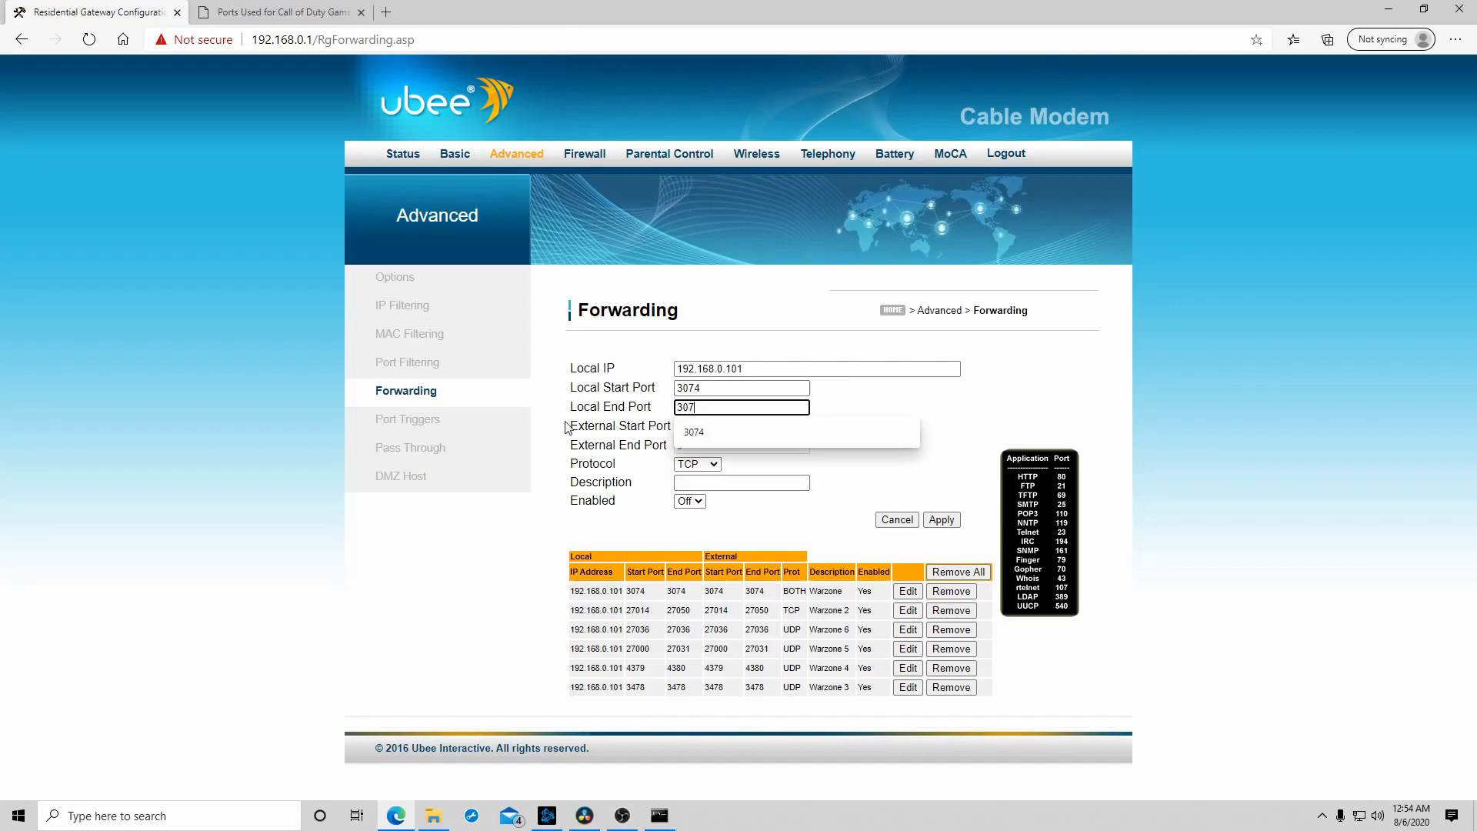
{"action": "type", "text": "4"}
{"action": "left_click_drag", "start_coordinate": [702, 428], "coordinate": [659, 427]}
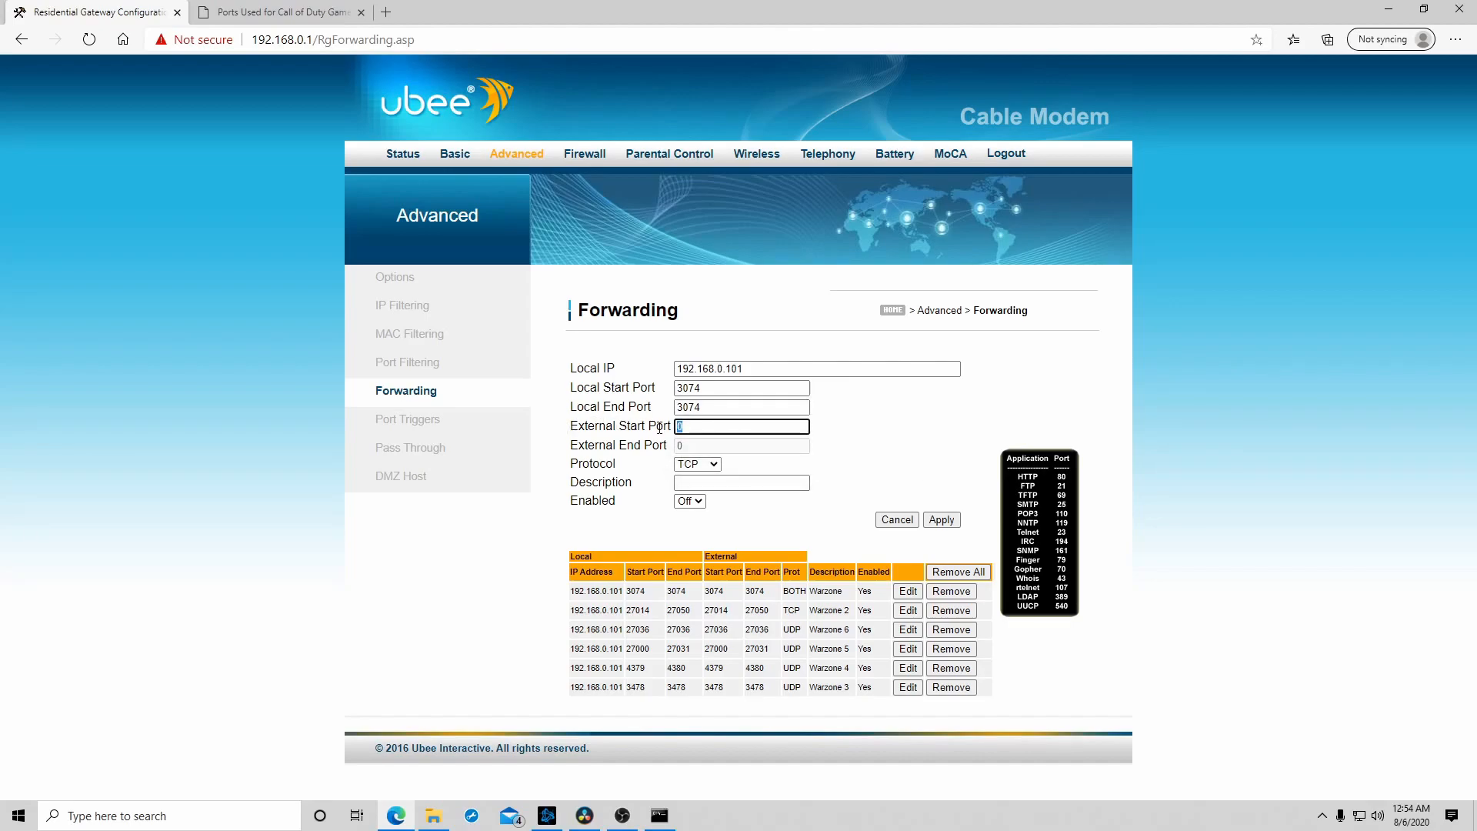
{"action": "type", "text": "3074"}
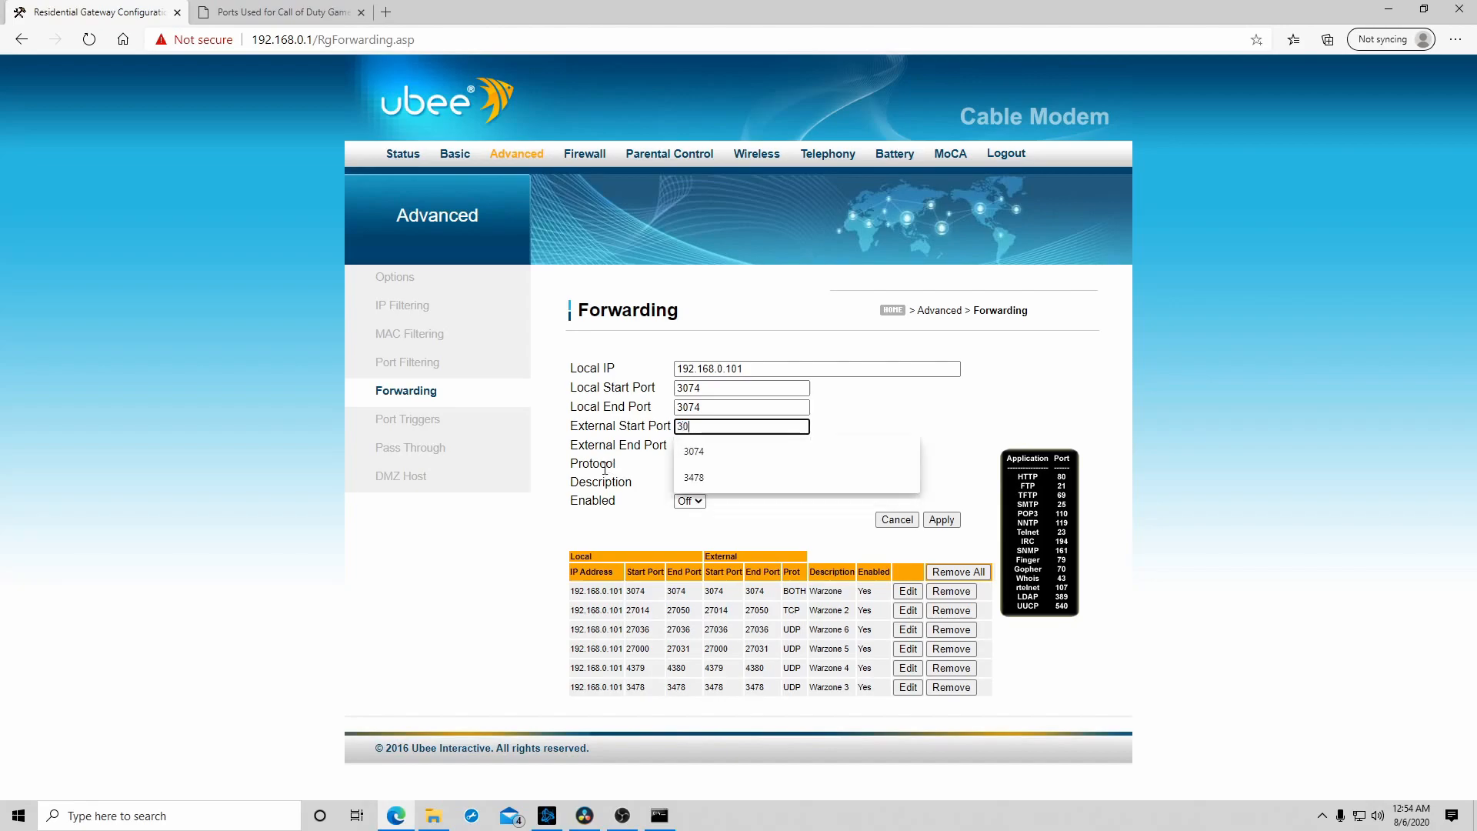
{"action": "left_click", "coordinate": [716, 450]}
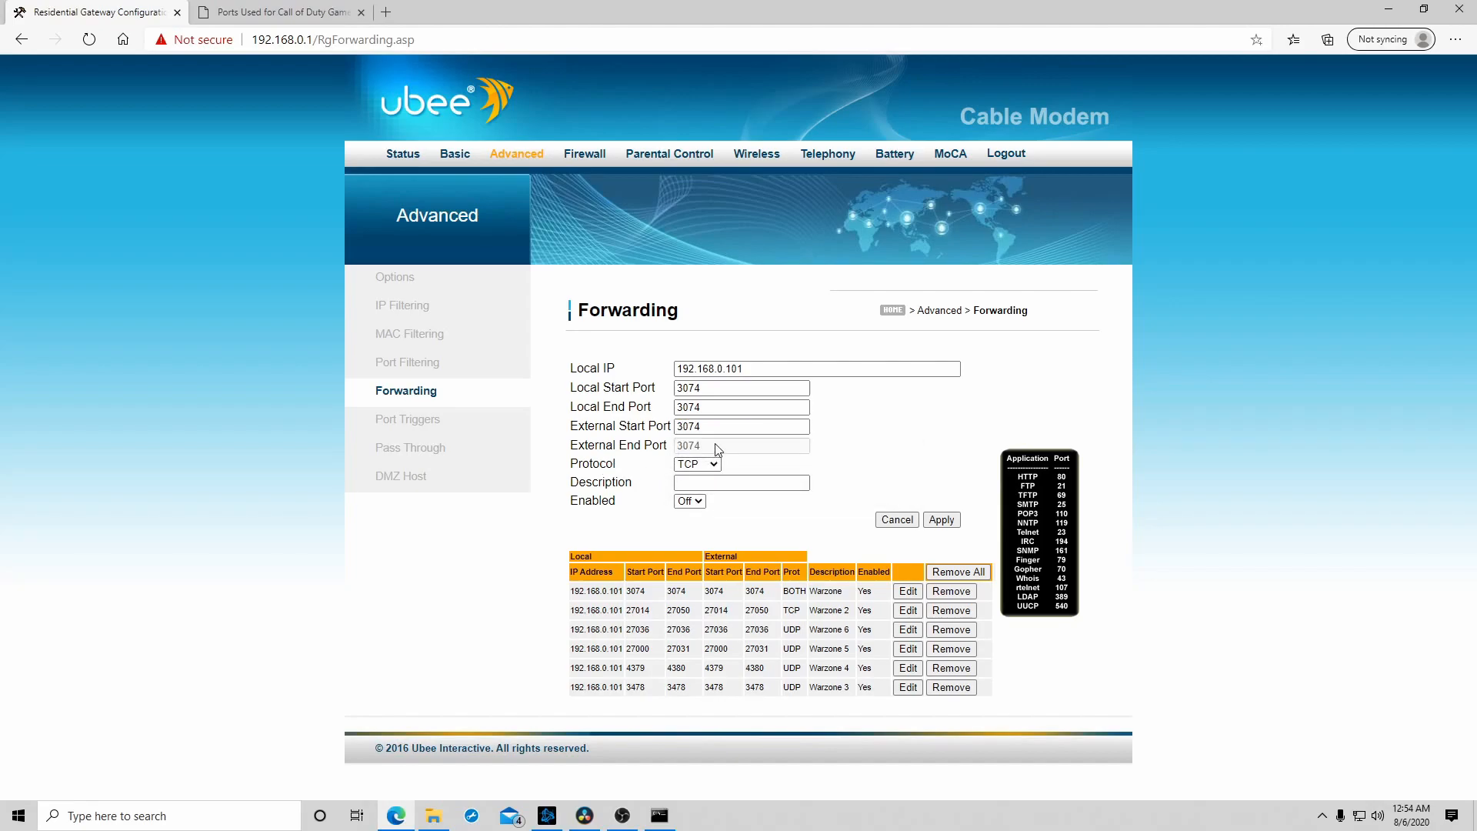
- Compare the PC row's TCP and UDP ports in the port list for port 3074
{"action": "left_click", "coordinate": [275, 11]}
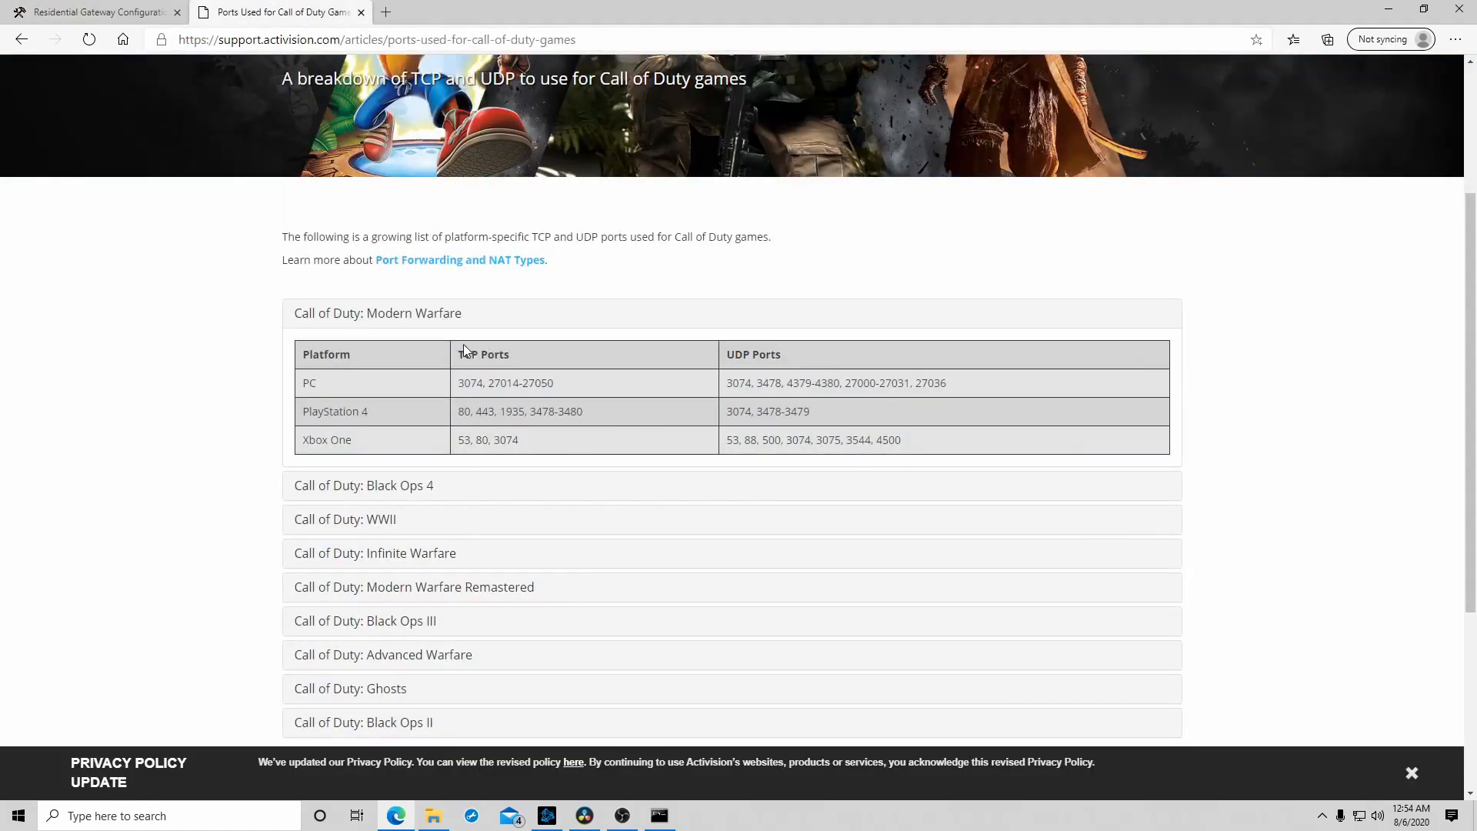
{"action": "left_click_drag", "start_coordinate": [720, 354], "coordinate": [768, 353]}
{"action": "left_click", "coordinate": [470, 380]}
{"action": "double_click", "coordinate": [740, 383]}
{"action": "double_click", "coordinate": [471, 382]}
{"action": "left_click", "coordinate": [586, 369]}
{"action": "left_click", "coordinate": [114, 10]}
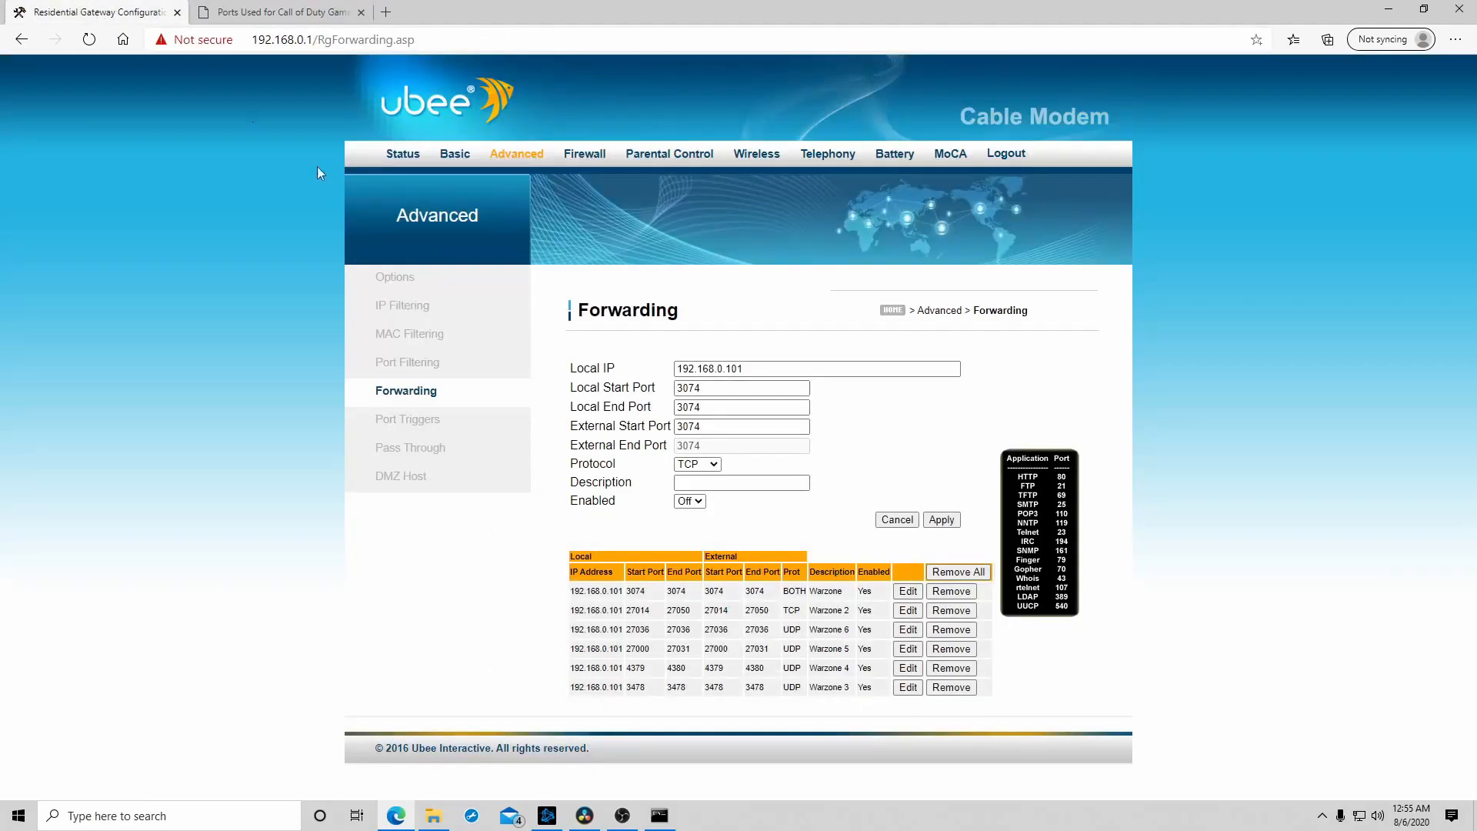
- Set the rule's protocol to BOTH and its description to Warzone, and switch Enabled to On
{"action": "left_click", "coordinate": [702, 464]}
{"action": "left_click", "coordinate": [702, 507]}
{"action": "left_click", "coordinate": [705, 484]}
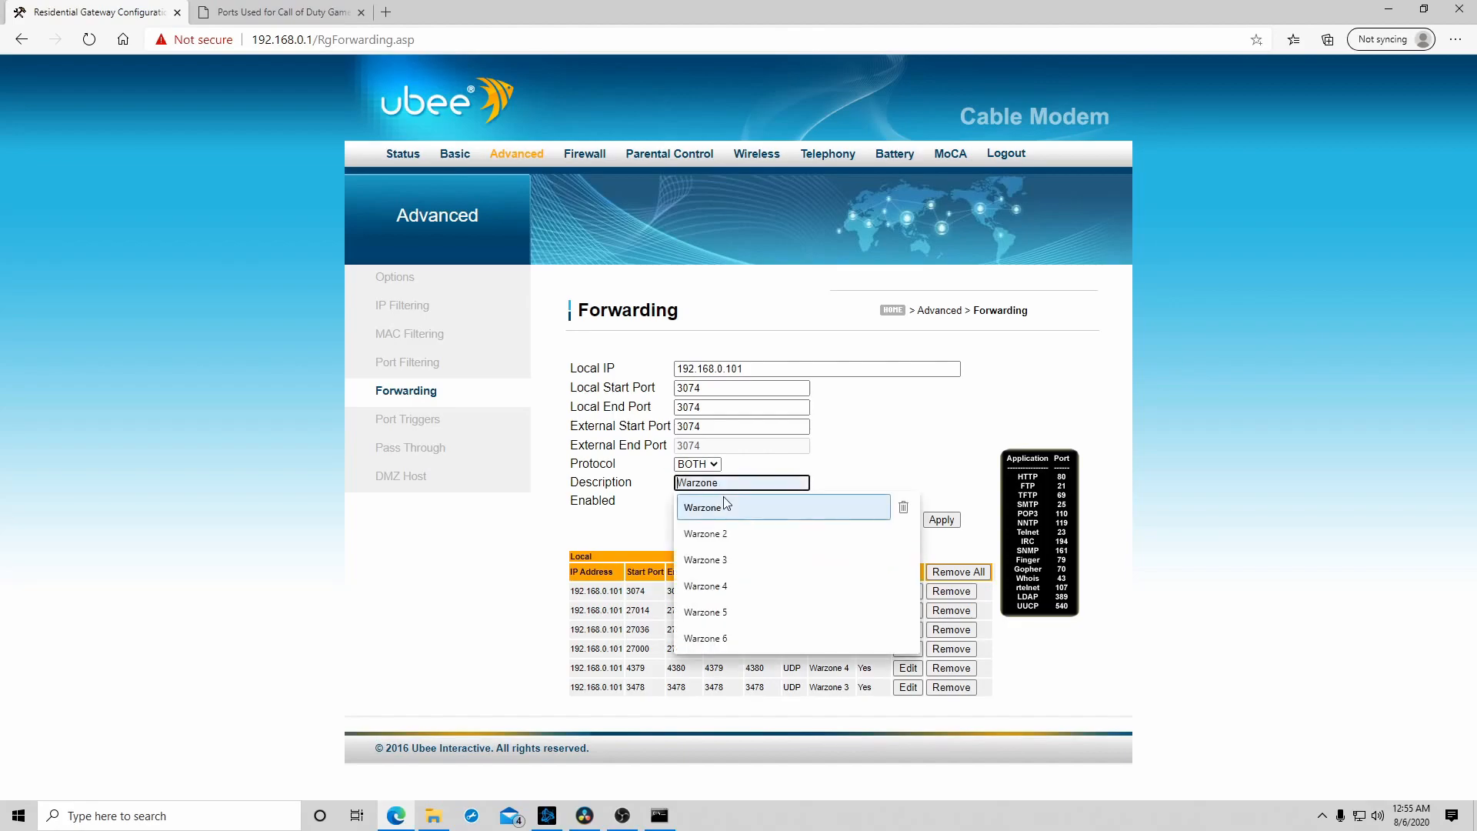
{"action": "left_click", "coordinate": [724, 496]}
{"action": "left_click", "coordinate": [699, 509]}
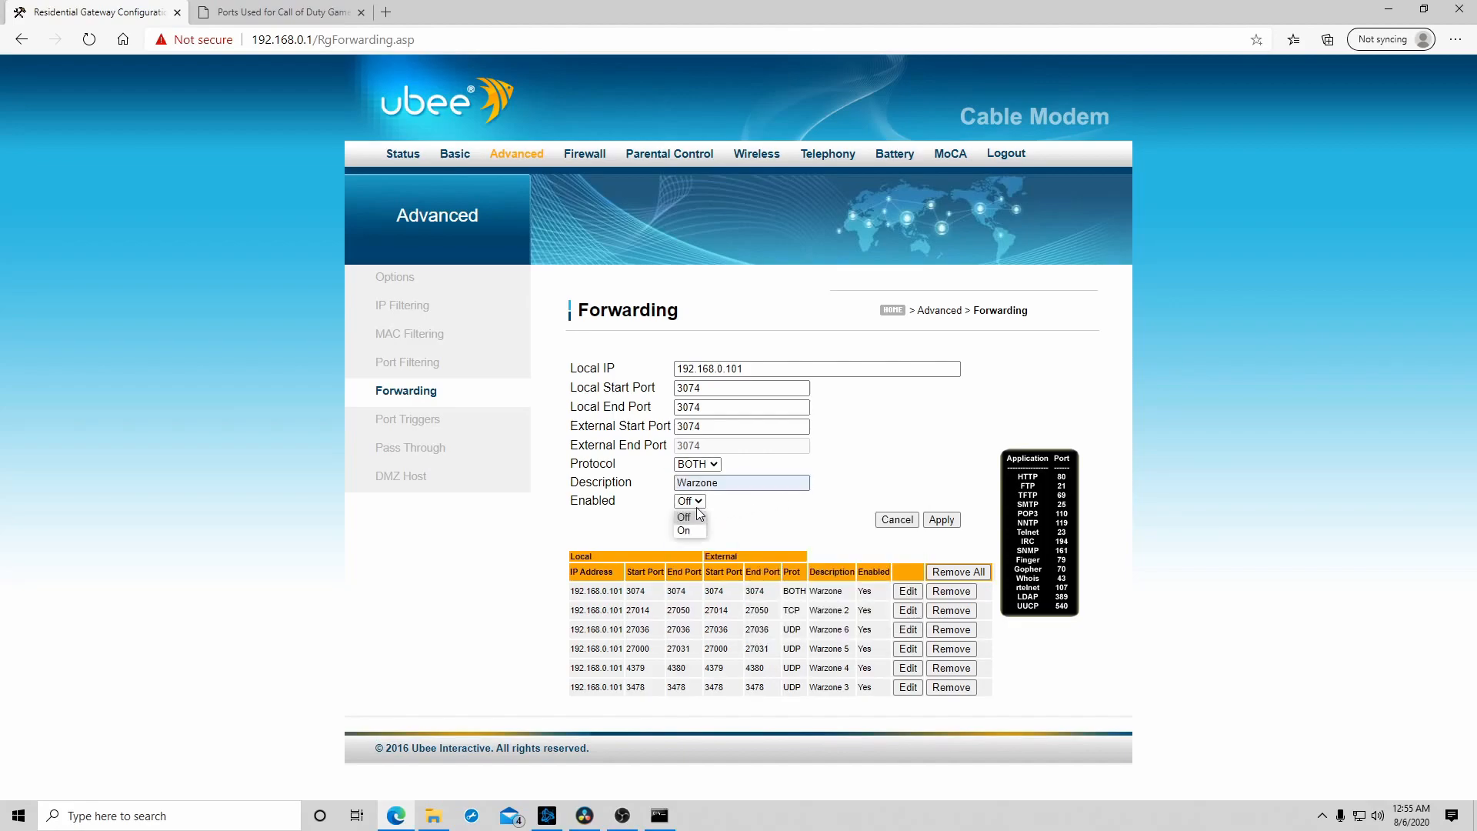
{"action": "left_click", "coordinate": [692, 529]}
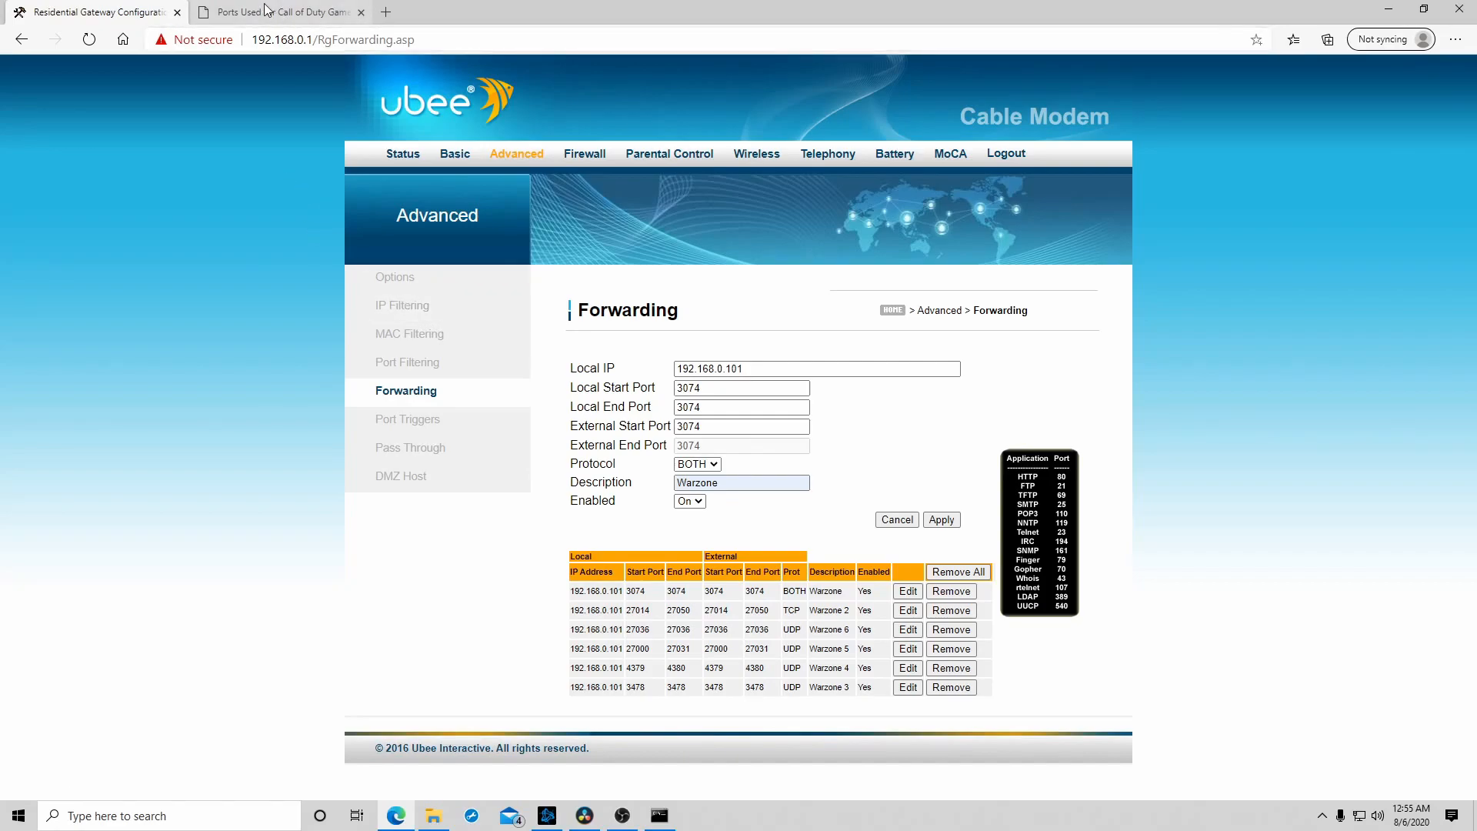
- Clear the rule's Local Start Port, Local End Port and External Start Port
{"action": "left_click", "coordinate": [296, 13]}
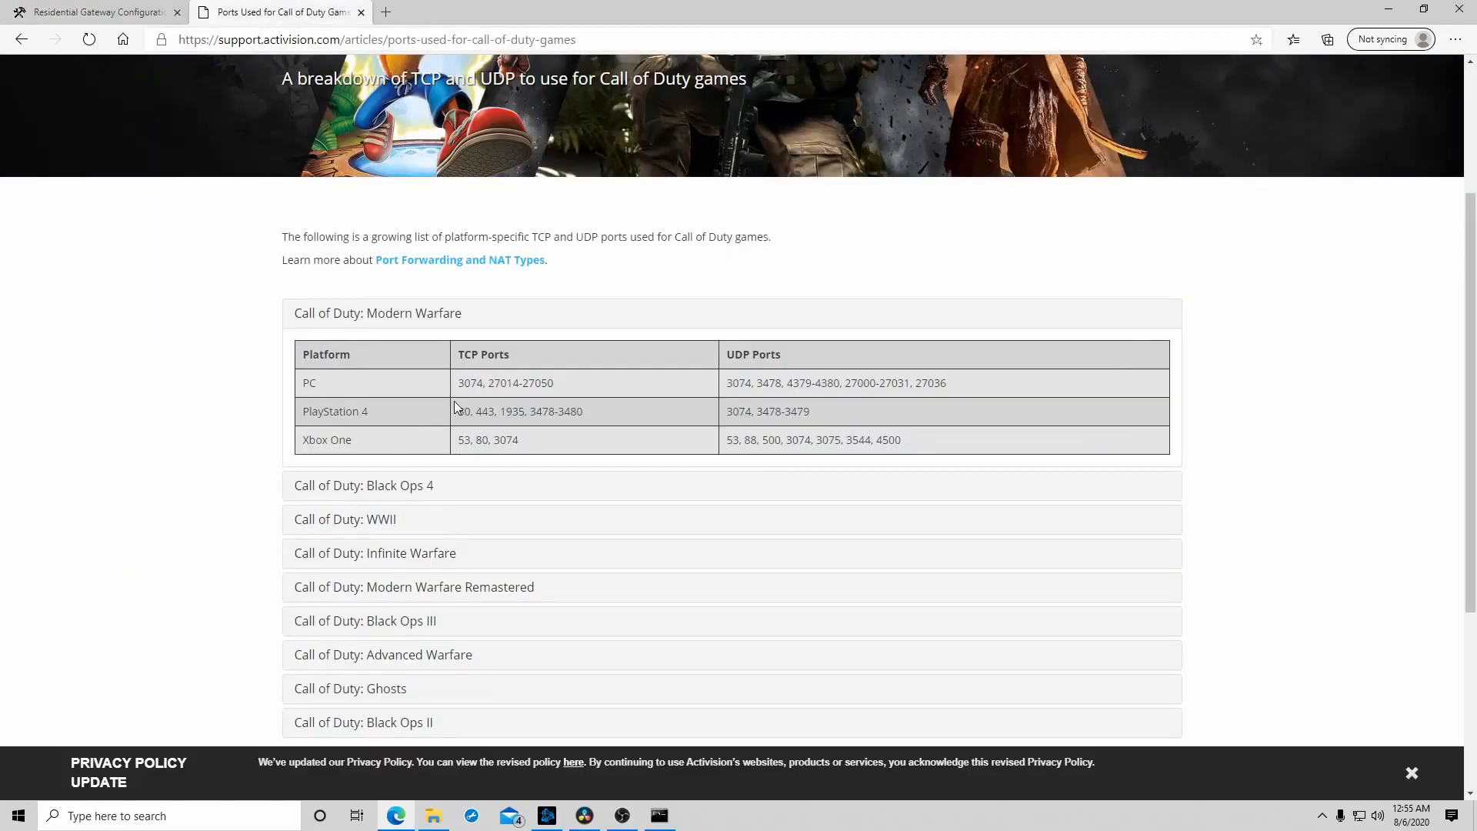
{"action": "left_click", "coordinate": [92, 15]}
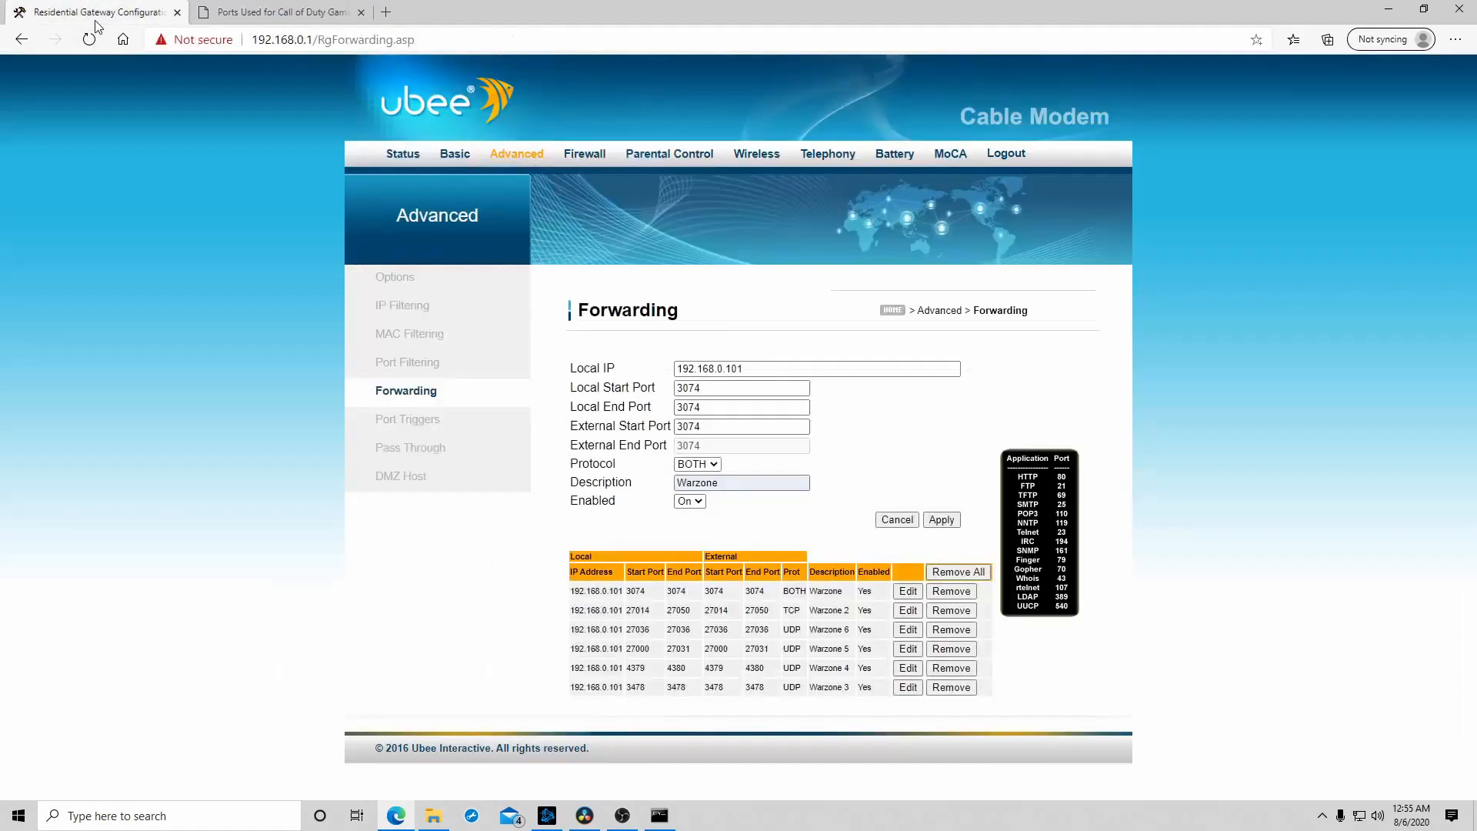
{"action": "double_click", "coordinate": [702, 388]}
{"action": "key", "text": "BackSpace"}
{"action": "left_click", "coordinate": [701, 407]}
{"action": "key", "text": "BackSpace"}
{"action": "key", "text": "BackSpace"}
{"action": "key", "text": "BackSpace"}
{"action": "key", "text": "BackSpace"}
{"action": "double_click", "coordinate": [743, 428]}
{"action": "key", "text": "BackSpace"}
- Clear the rule's description and reset Enabled to Off and Protocol to TCP
{"action": "left_click", "coordinate": [707, 445]}
{"action": "double_click", "coordinate": [743, 482]}
{"action": "key", "text": "BackSpace"}
{"action": "left_click", "coordinate": [569, 398]}
{"action": "left_click", "coordinate": [690, 501]}
{"action": "left_click", "coordinate": [687, 526]}
{"action": "left_click", "coordinate": [697, 464]}
{"action": "left_click", "coordinate": [713, 478]}
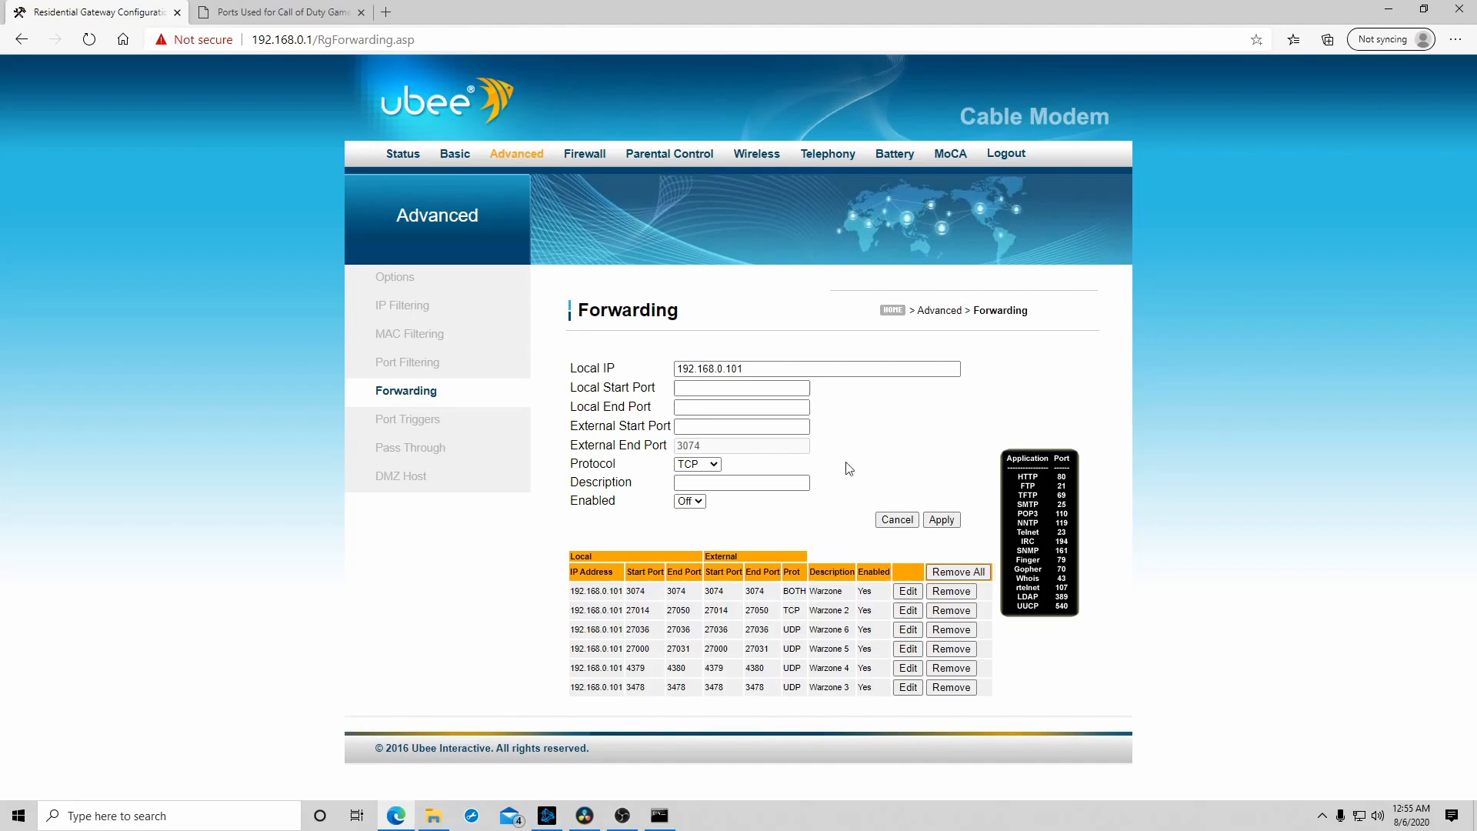
- Look up the PC row's TCP port range and set the rule's Local Start Port to 27014
{"action": "left_click", "coordinate": [681, 389]}
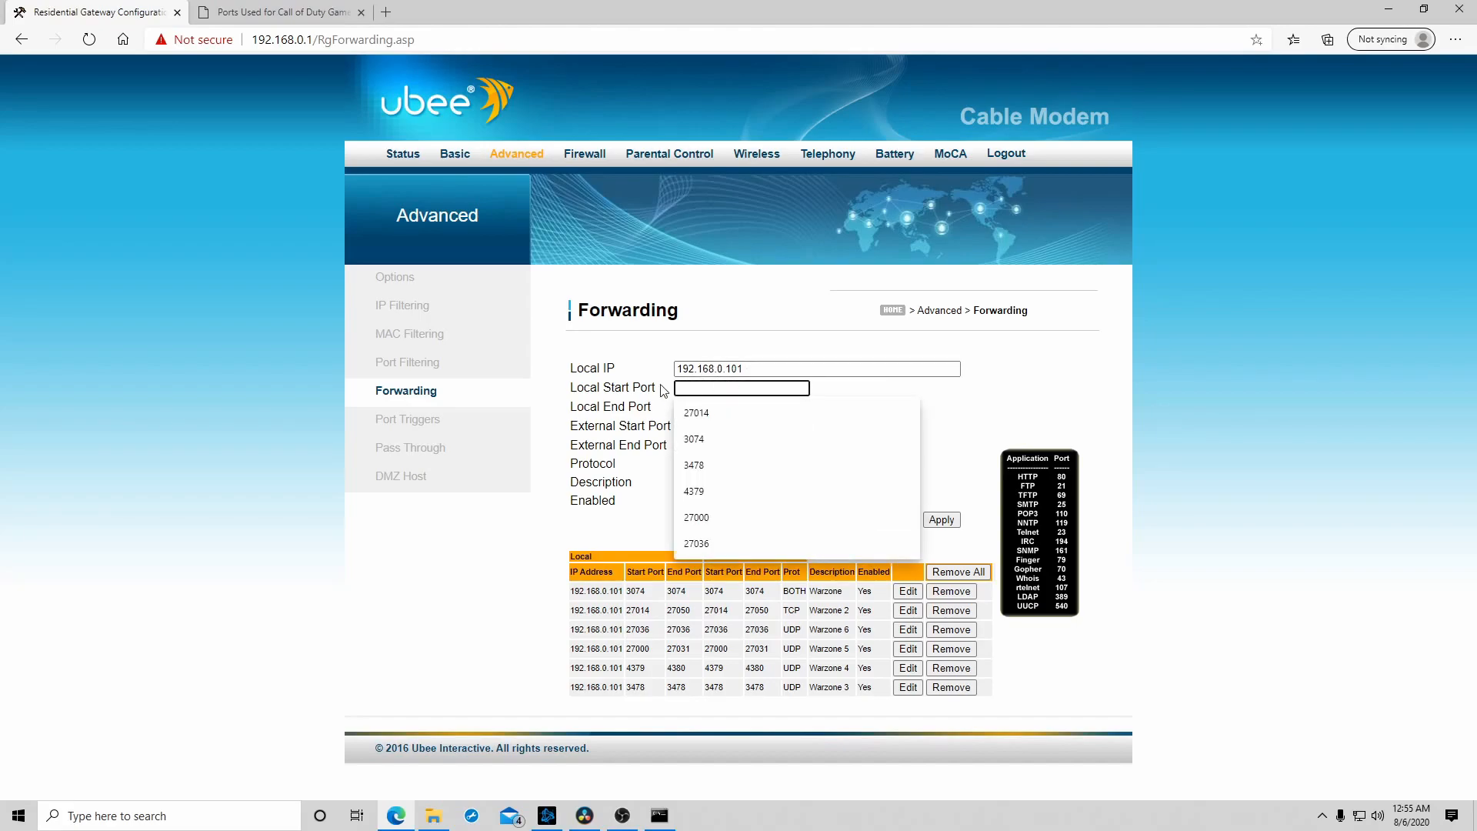
{"action": "left_click", "coordinate": [276, 11]}
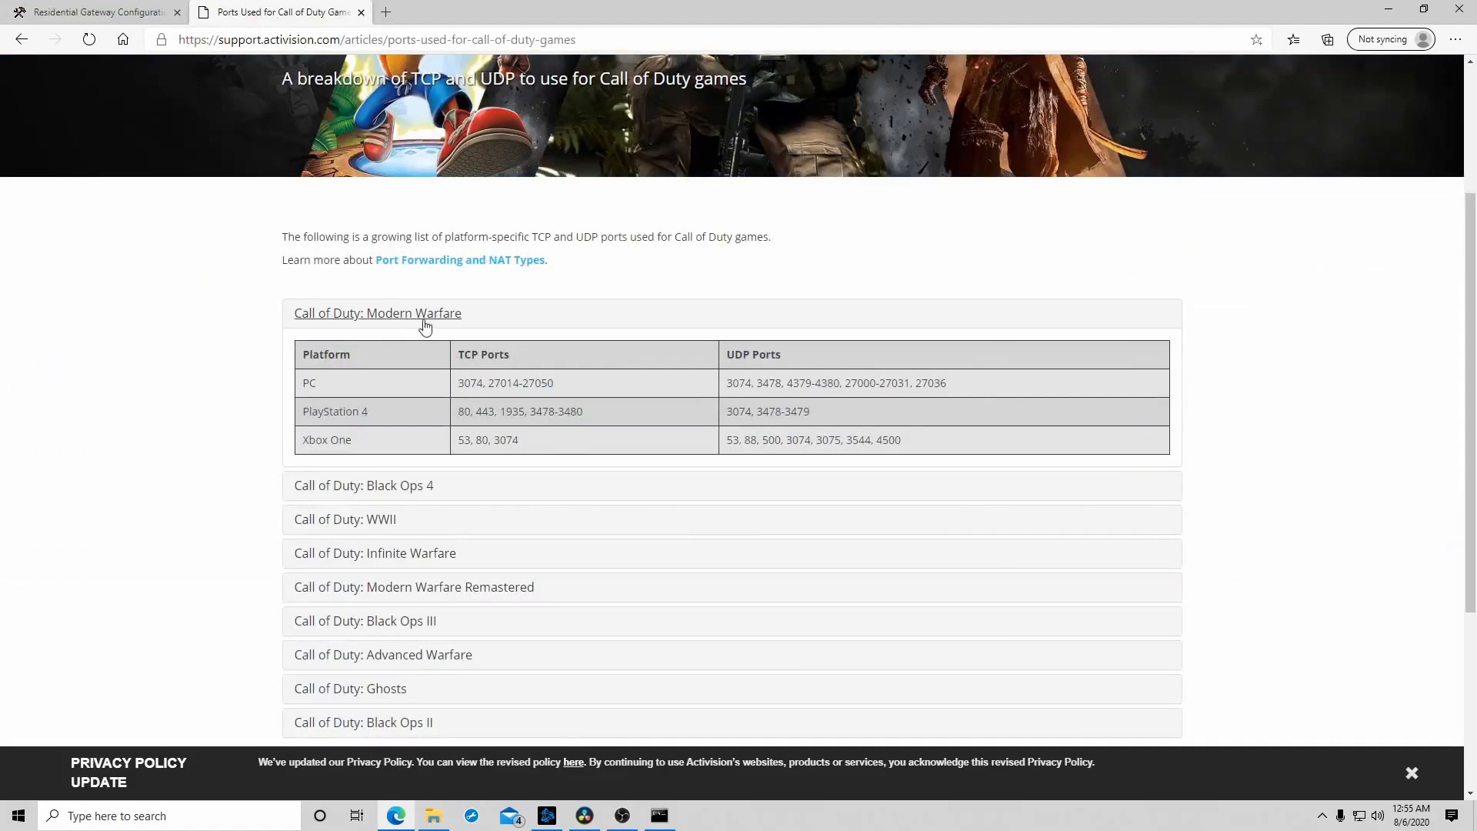
{"action": "left_click_drag", "start_coordinate": [494, 382], "coordinate": [523, 387]}
{"action": "left_click", "coordinate": [131, 13]}
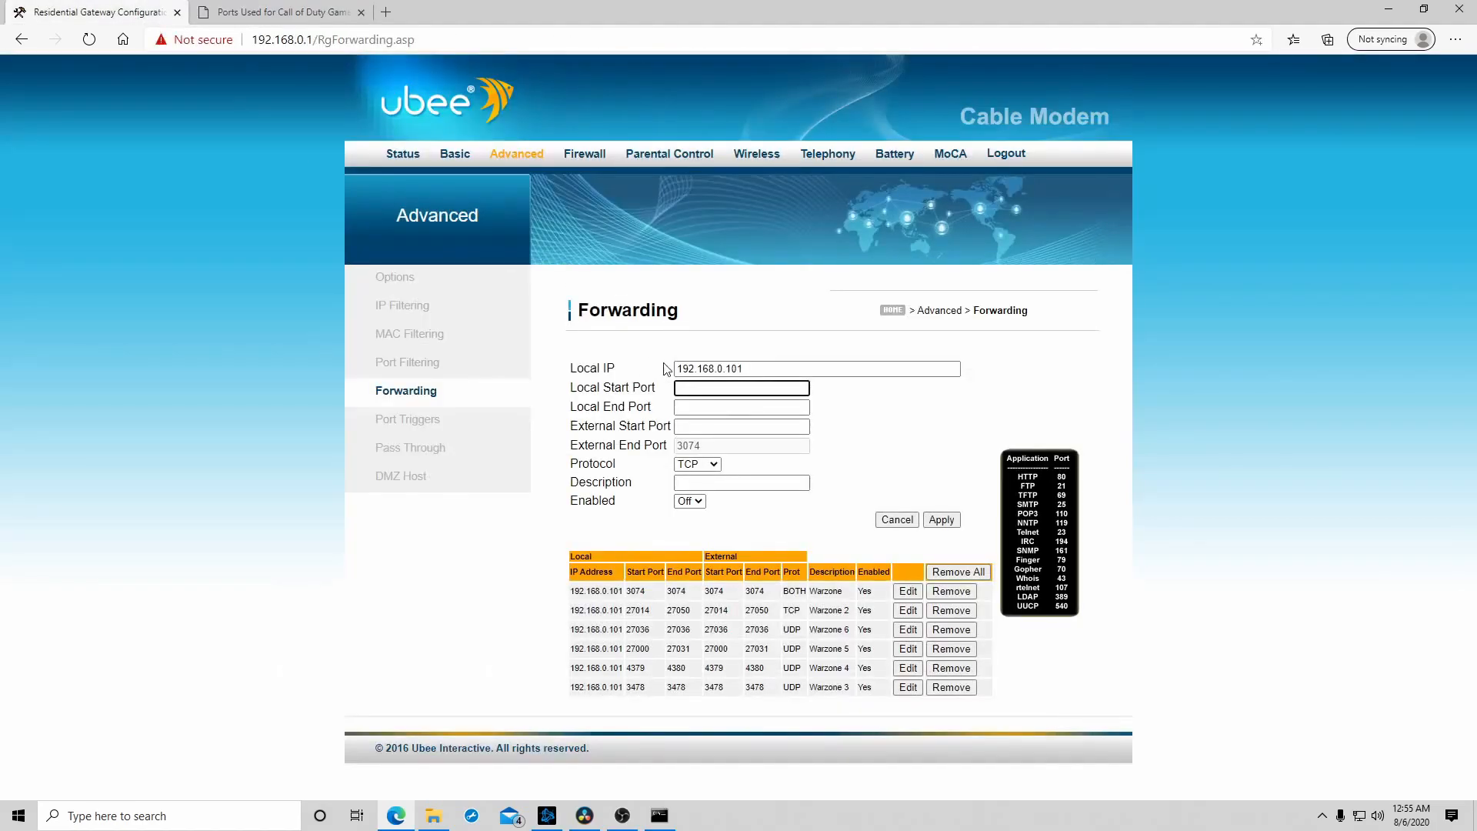
{"action": "left_click", "coordinate": [715, 388]}
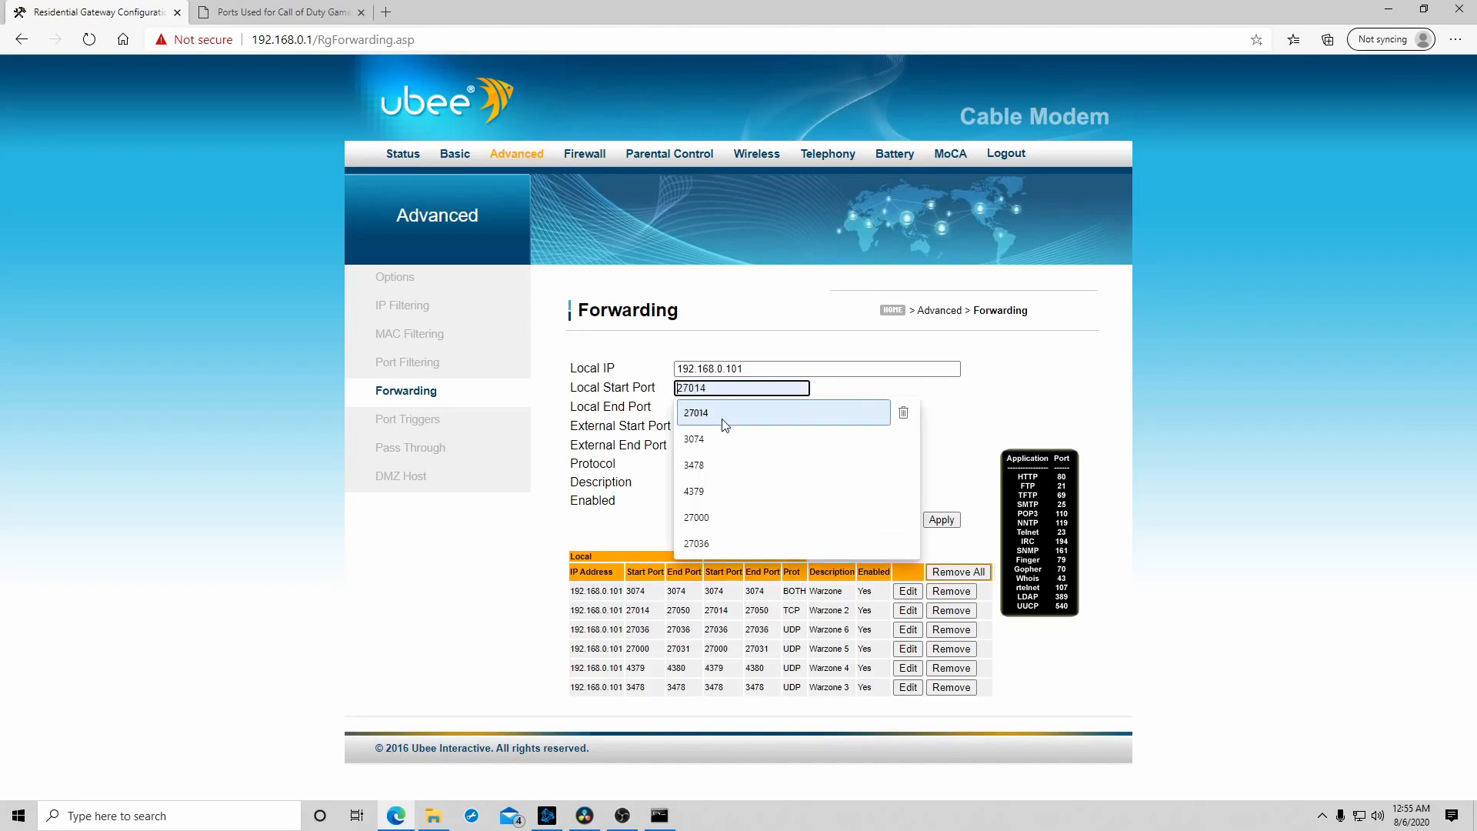
{"action": "left_click", "coordinate": [718, 416]}
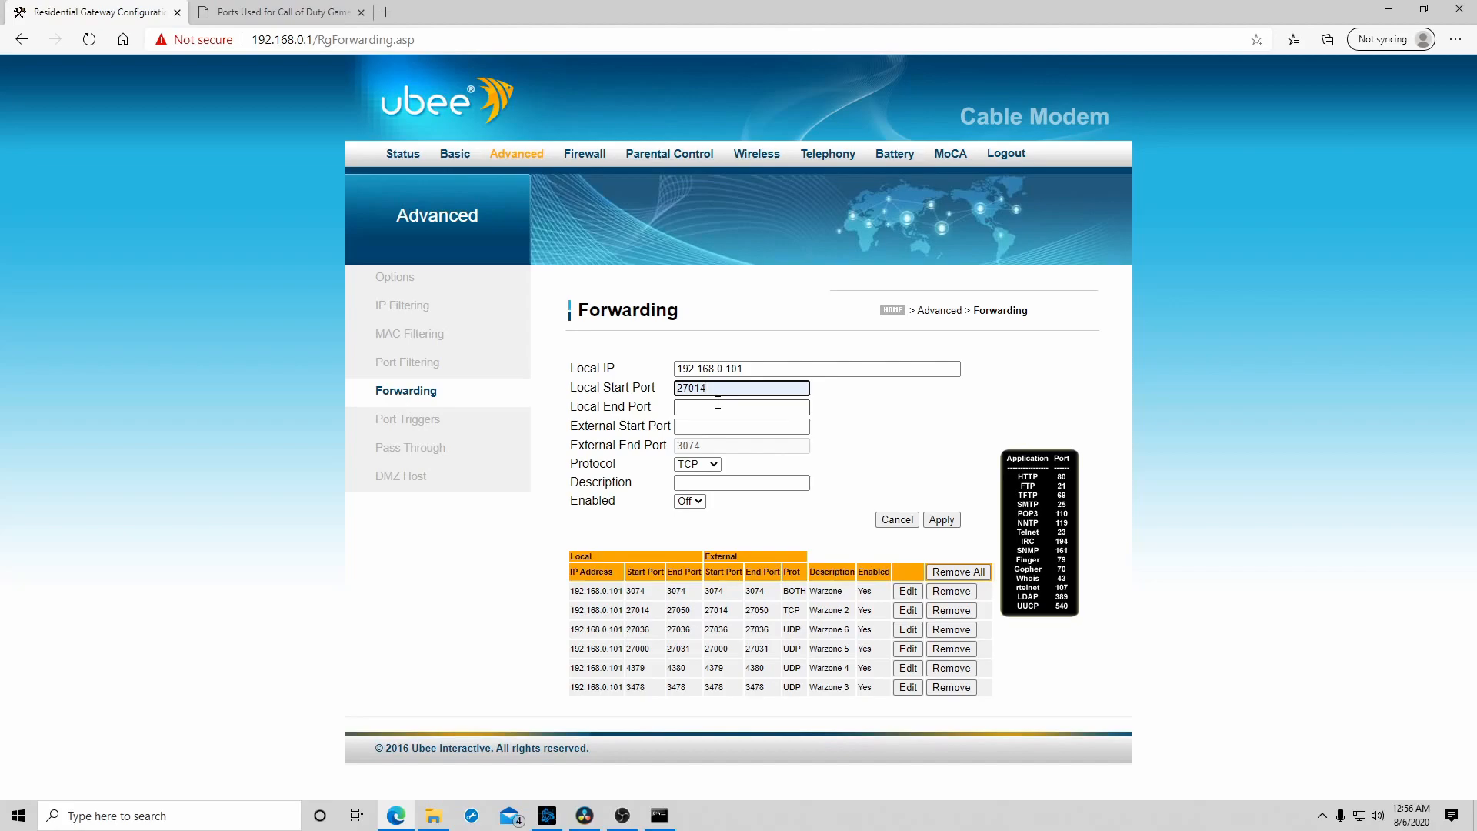
- Look up the end of the PC row's TCP port range and set the rule's Local End Port to 27050
{"action": "left_click", "coordinate": [276, 12]}
{"action": "left_click", "coordinate": [534, 383]}
{"action": "double_click", "coordinate": [536, 383]}
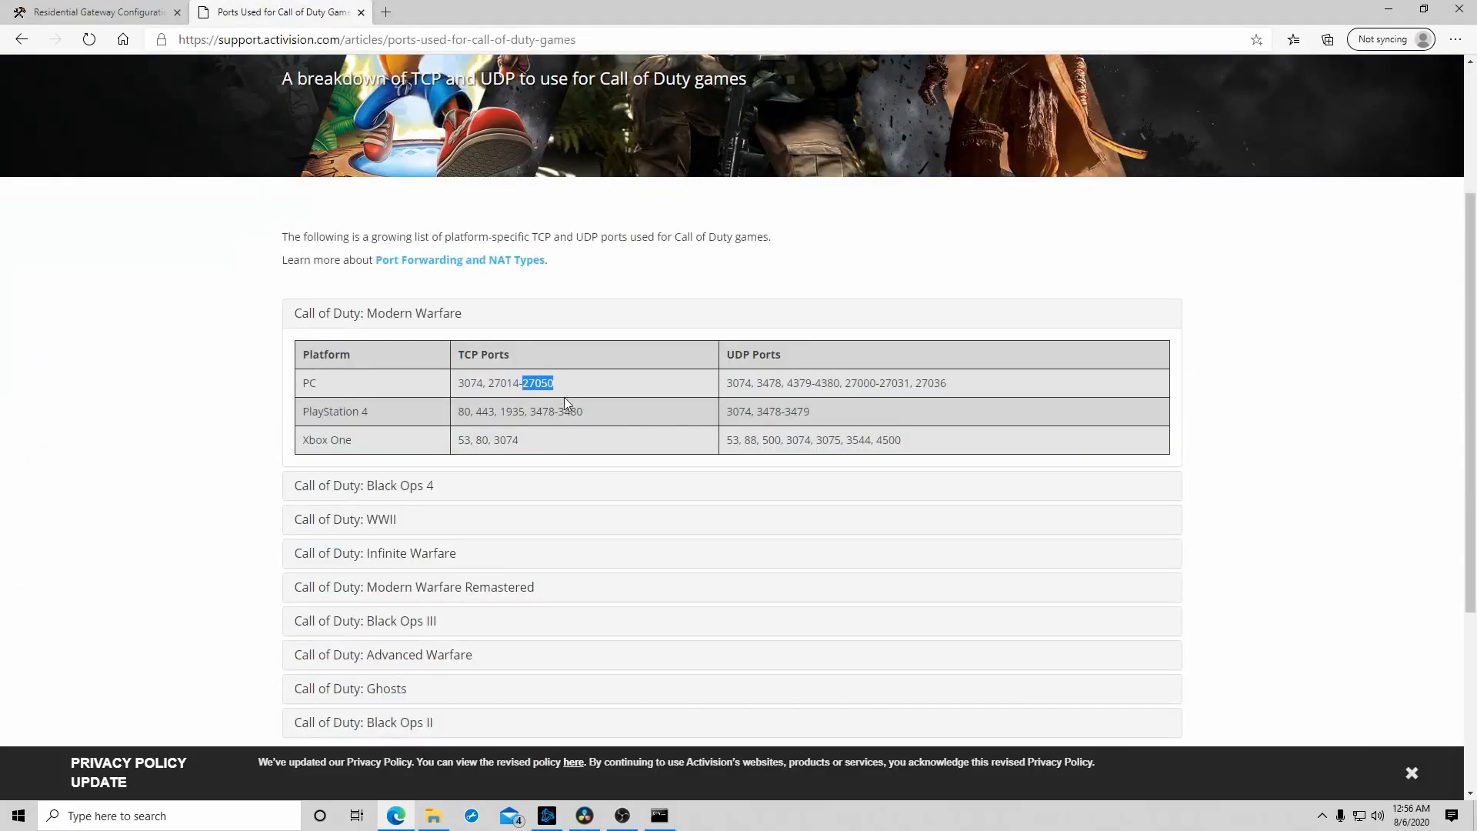
{"action": "left_click", "coordinate": [118, 14]}
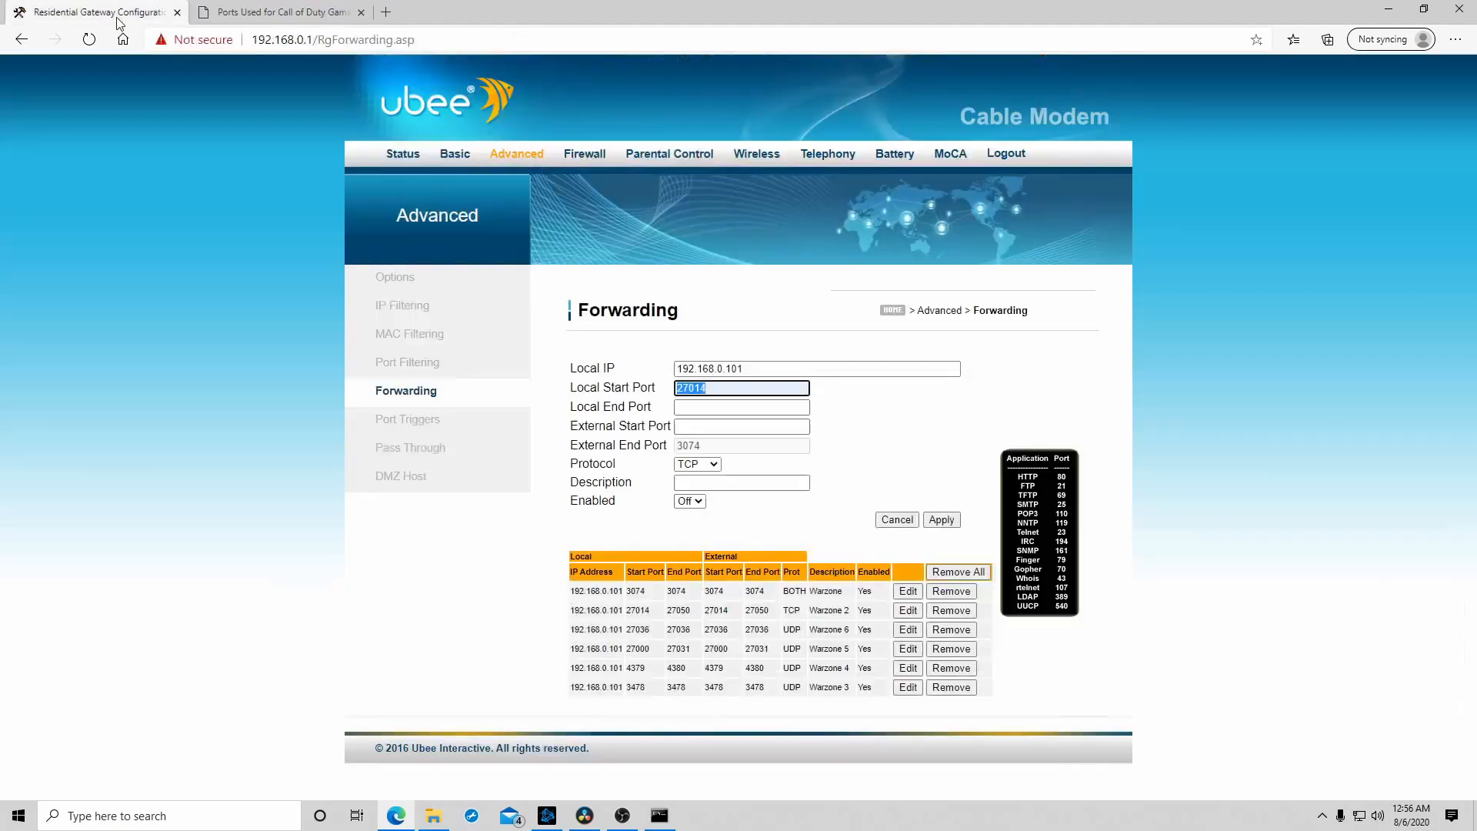
{"action": "left_click", "coordinate": [705, 405]}
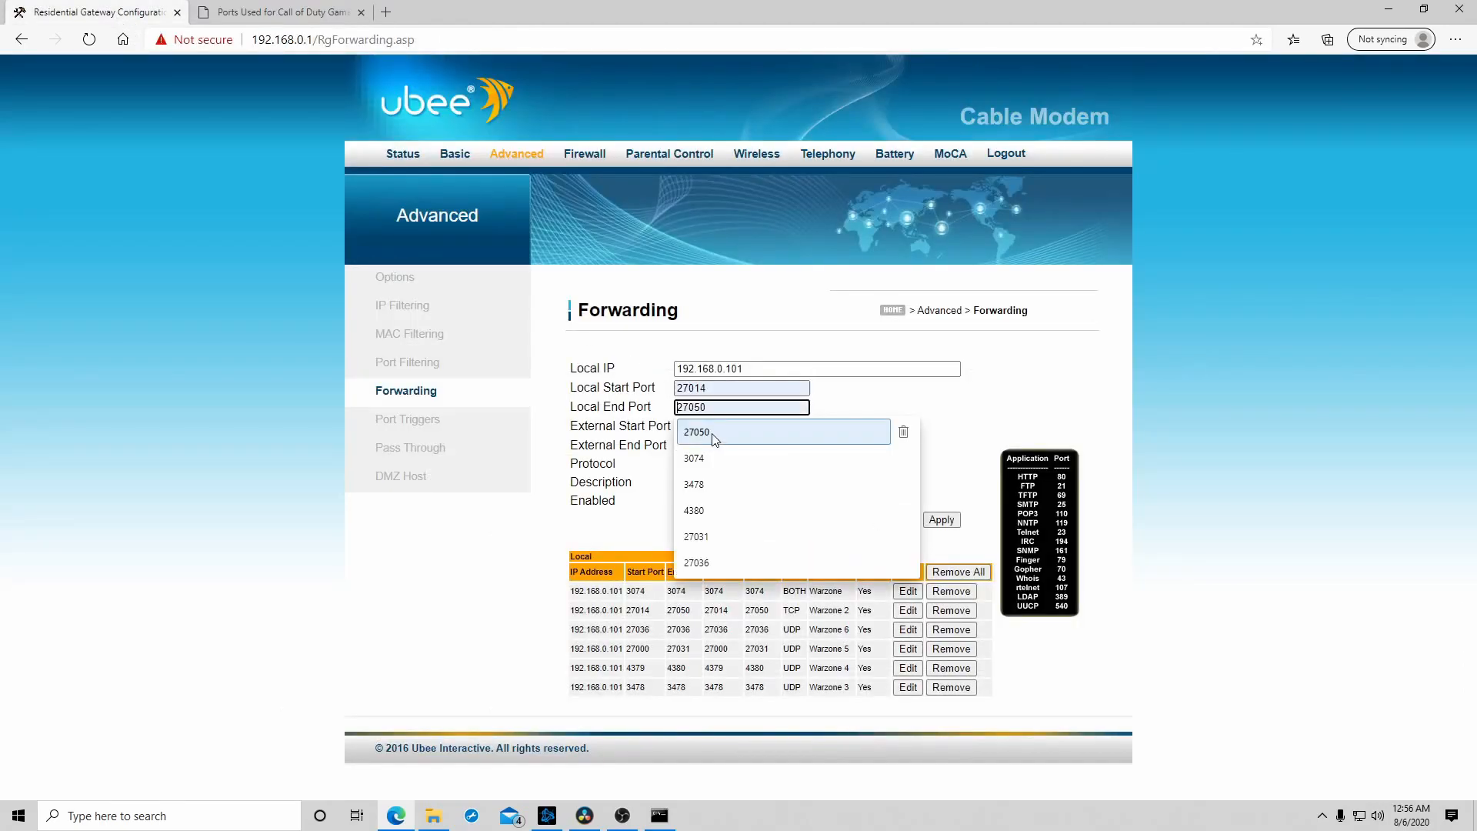
{"action": "left_click", "coordinate": [713, 434]}
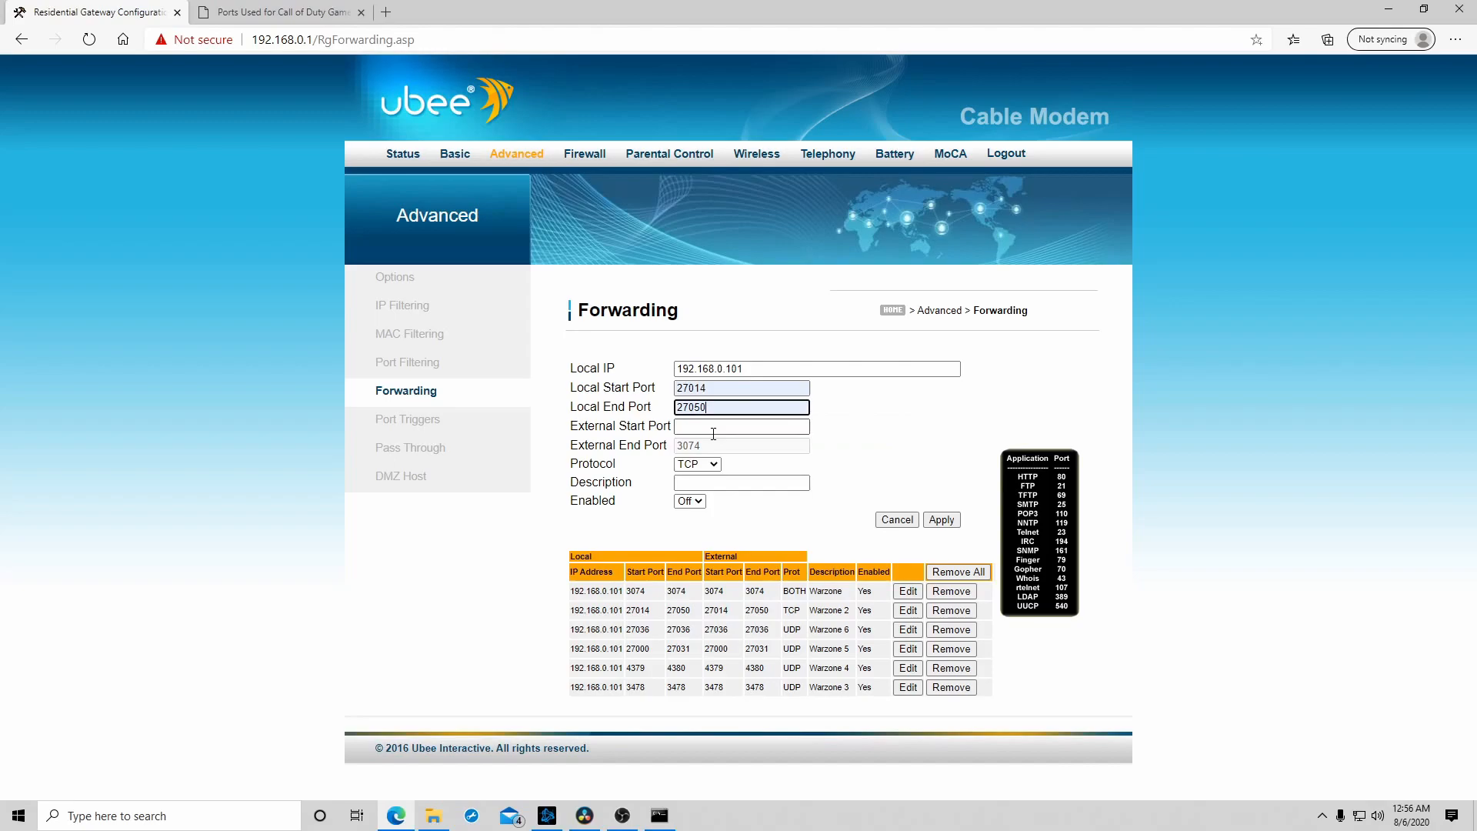
- Set the External Start Port to 27014 and check the range against the PC row's TCP ports
{"action": "left_click_drag", "start_coordinate": [637, 426], "coordinate": [663, 427]}
{"action": "left_click", "coordinate": [707, 428]}
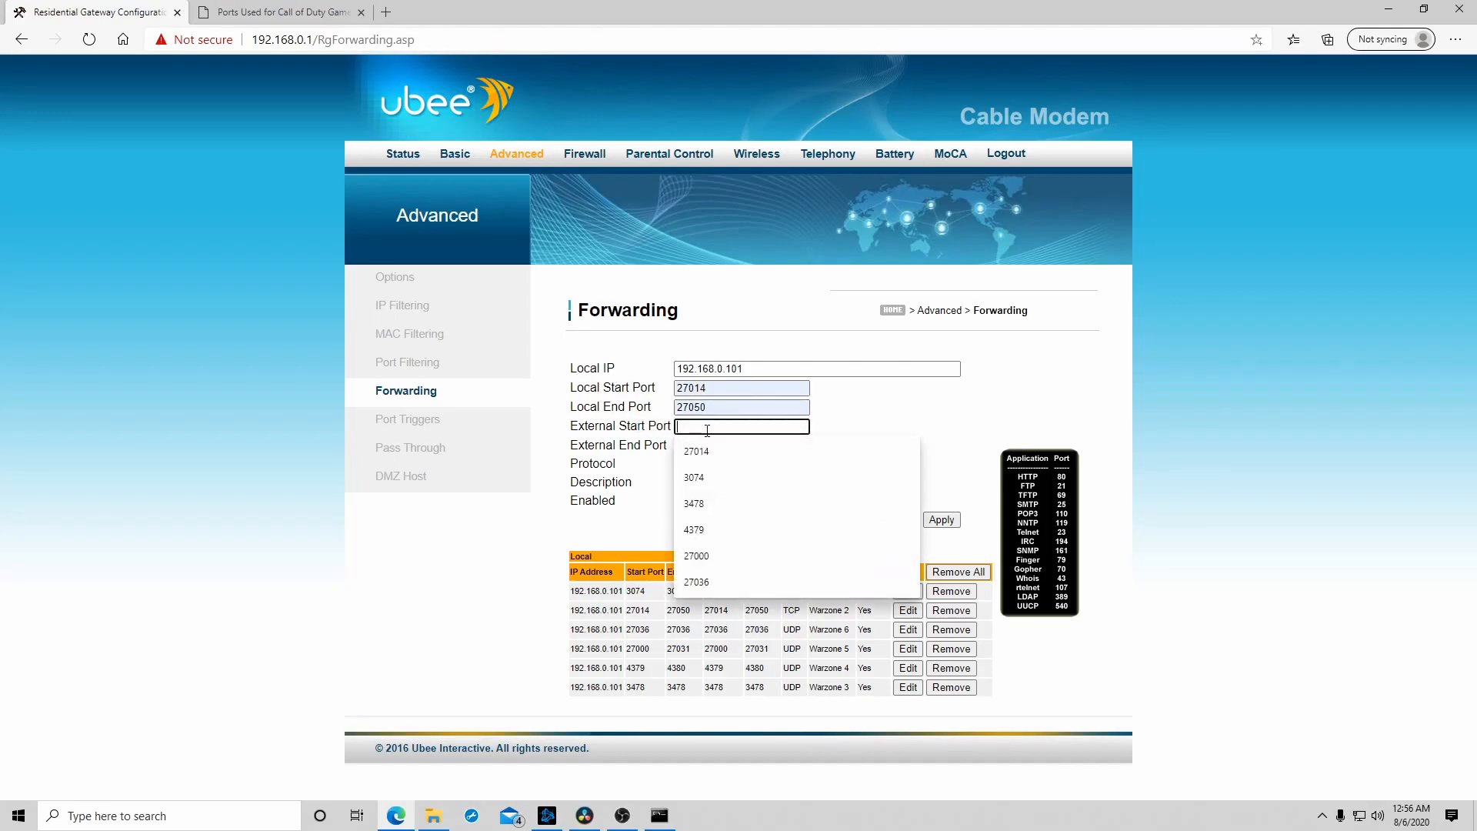
{"action": "left_click", "coordinate": [708, 461]}
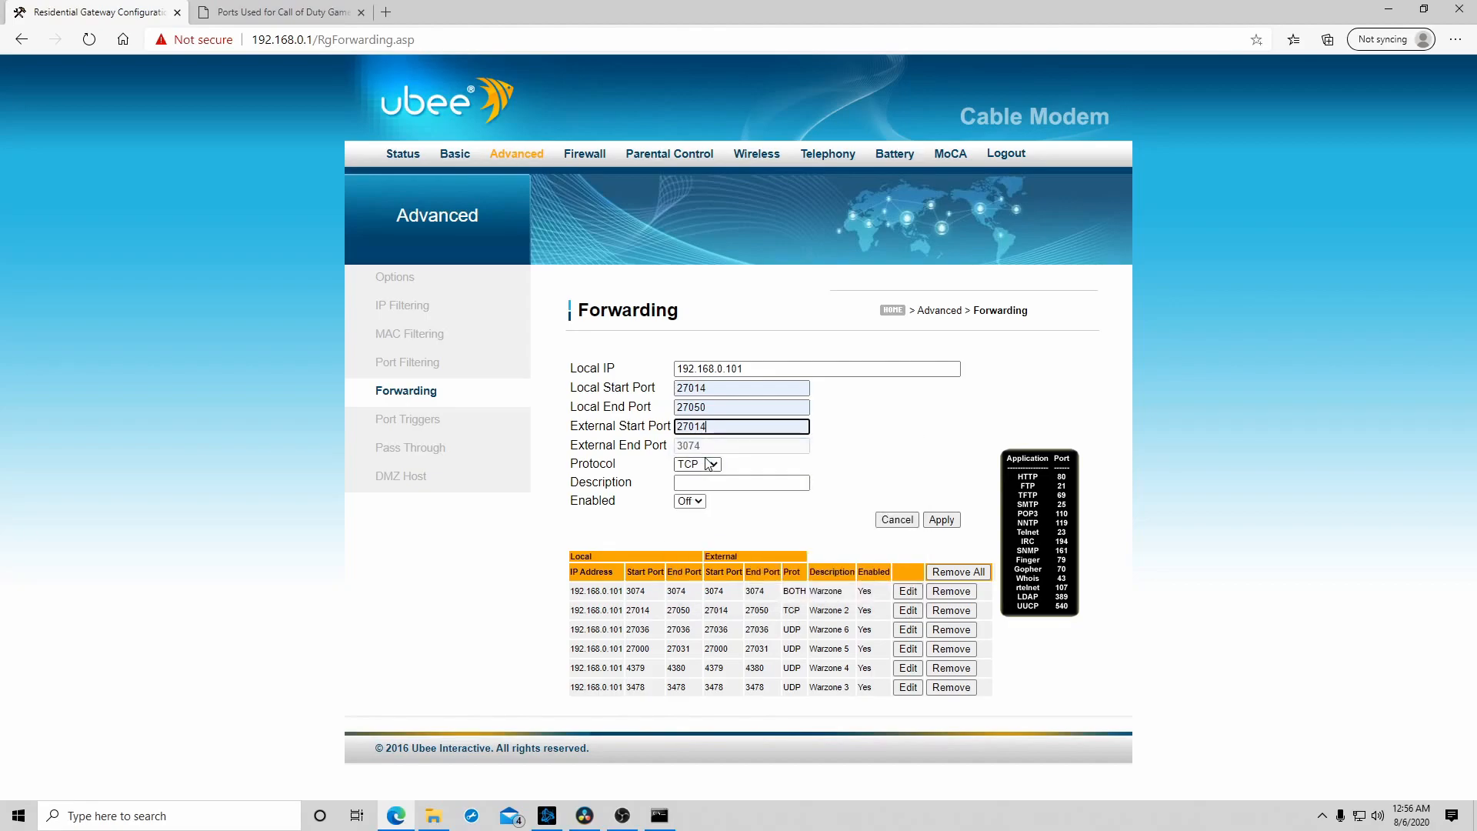
{"action": "left_click", "coordinate": [911, 431]}
{"action": "left_click", "coordinate": [277, 11]}
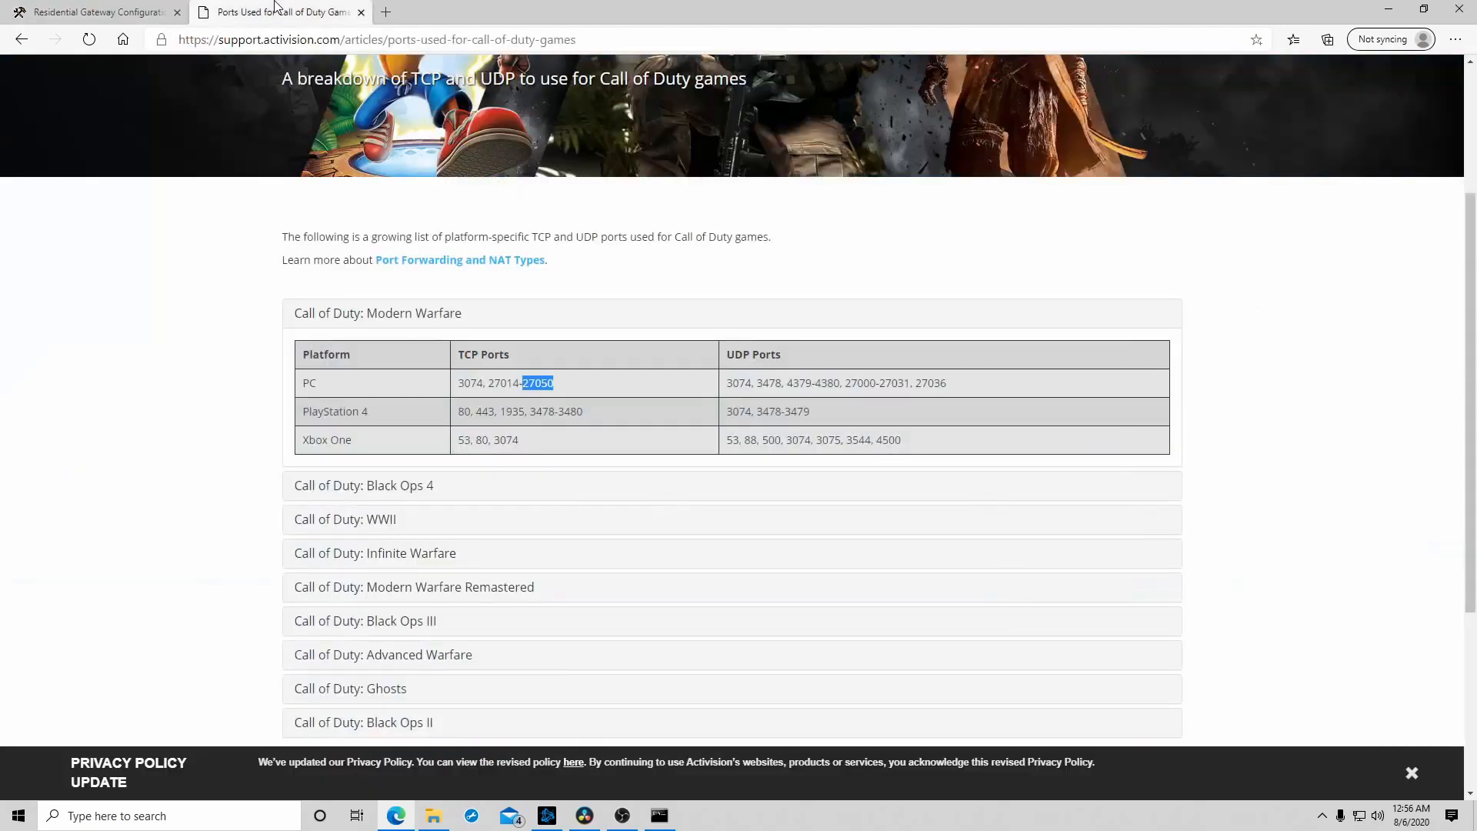
{"action": "left_click_drag", "start_coordinate": [489, 383], "coordinate": [573, 390]}
{"action": "left_click", "coordinate": [96, 11]}
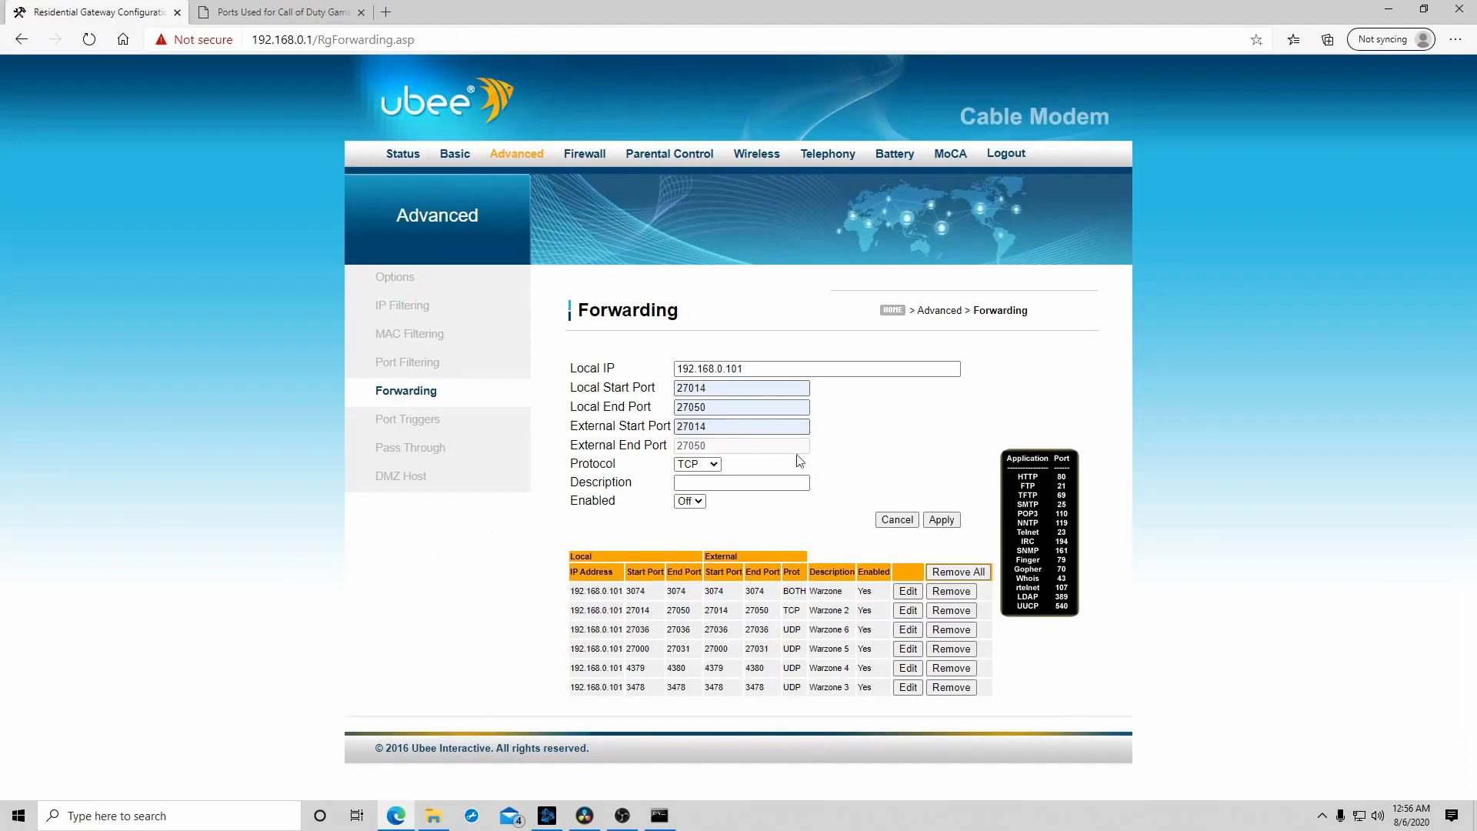
- Set the rule's description to Warzone 2 and switch Enabled to On
{"action": "left_click", "coordinate": [684, 480]}
{"action": "left_click", "coordinate": [754, 534]}
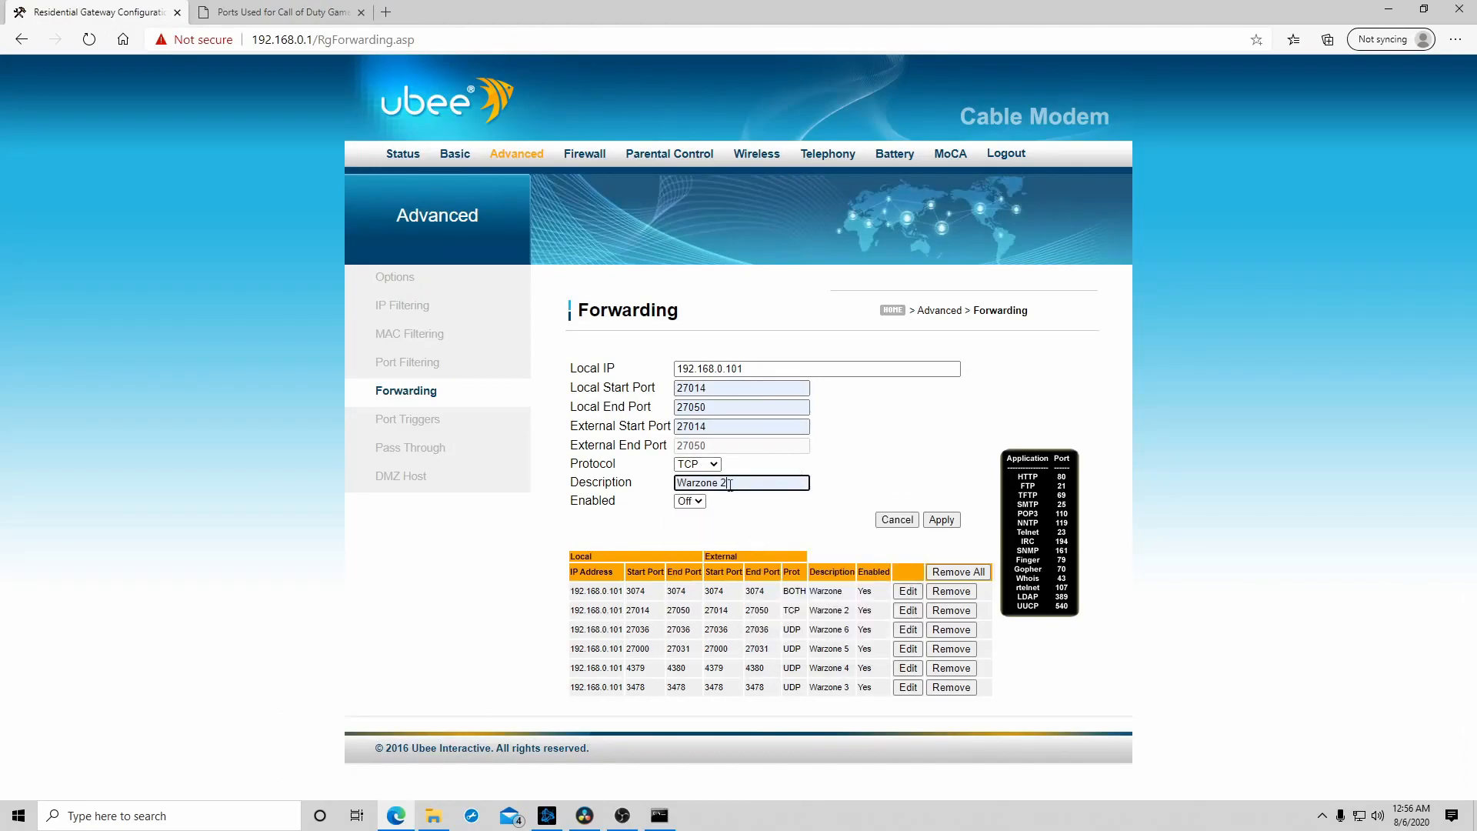
{"action": "left_click", "coordinate": [690, 501]}
{"action": "left_click", "coordinate": [695, 529]}
- Review the PC row's TCP ports and the first UDP port in the port list
{"action": "left_click", "coordinate": [277, 11]}
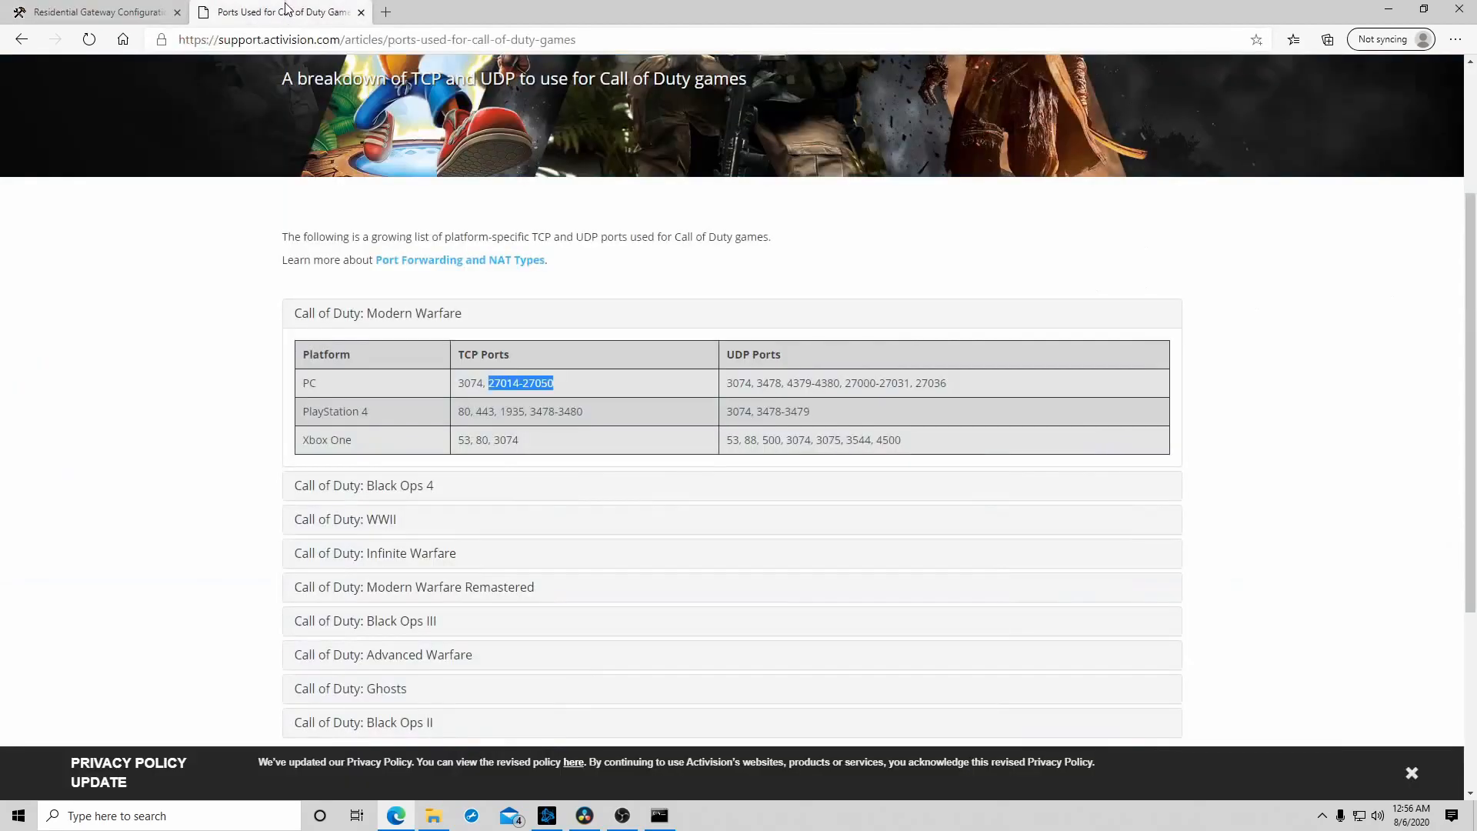
{"action": "left_click", "coordinate": [647, 367]}
{"action": "left_click_drag", "start_coordinate": [570, 389], "coordinate": [460, 387]}
{"action": "left_click", "coordinate": [567, 384]}
{"action": "left_click_drag", "start_coordinate": [739, 382], "coordinate": [755, 386]}
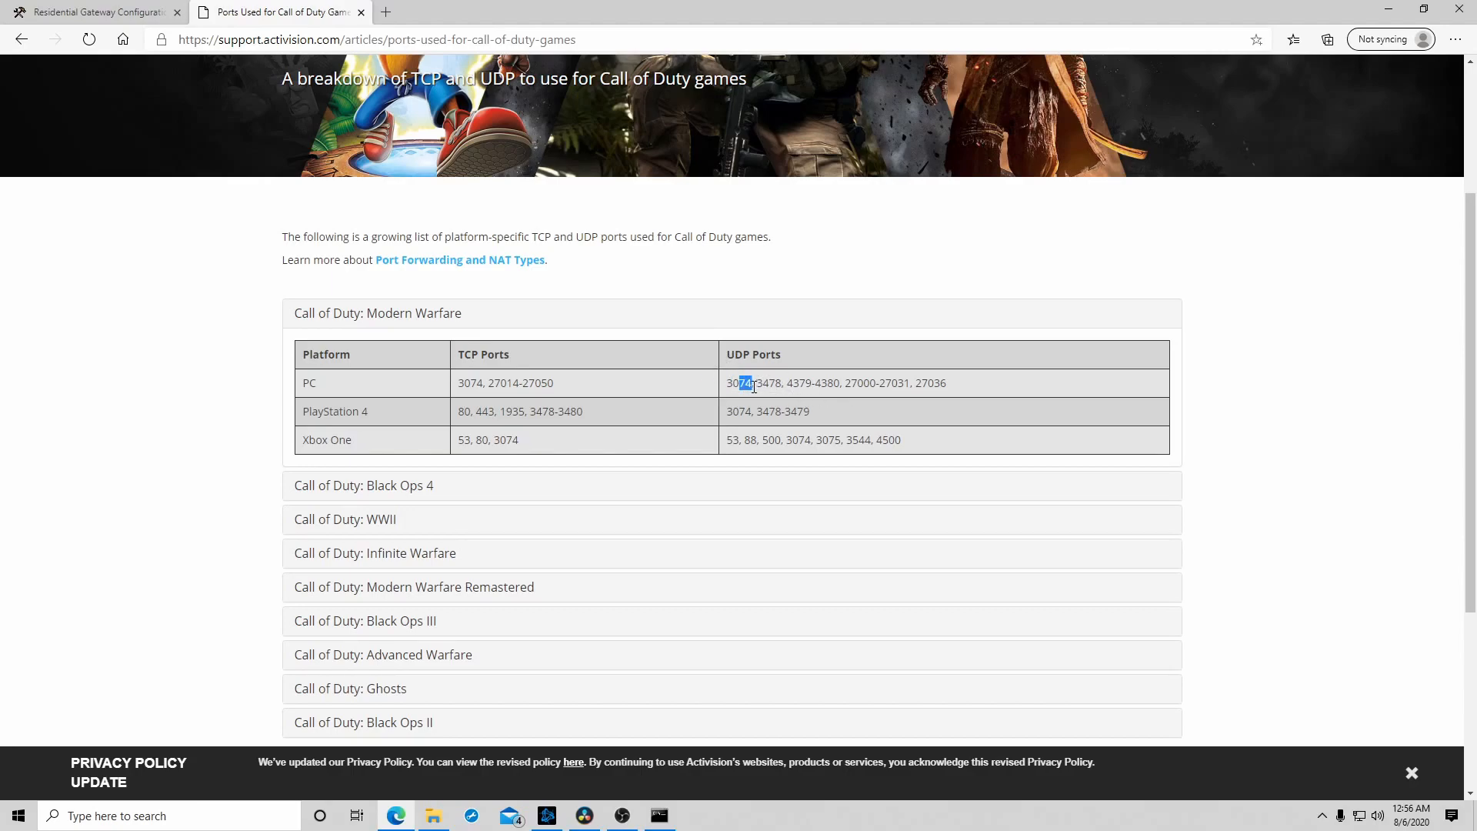
{"action": "left_click", "coordinate": [803, 405]}
- Return to the router's Forwarding page and clear the Local Start, Local End and External Start Ports
{"action": "left_click", "coordinate": [146, 14]}
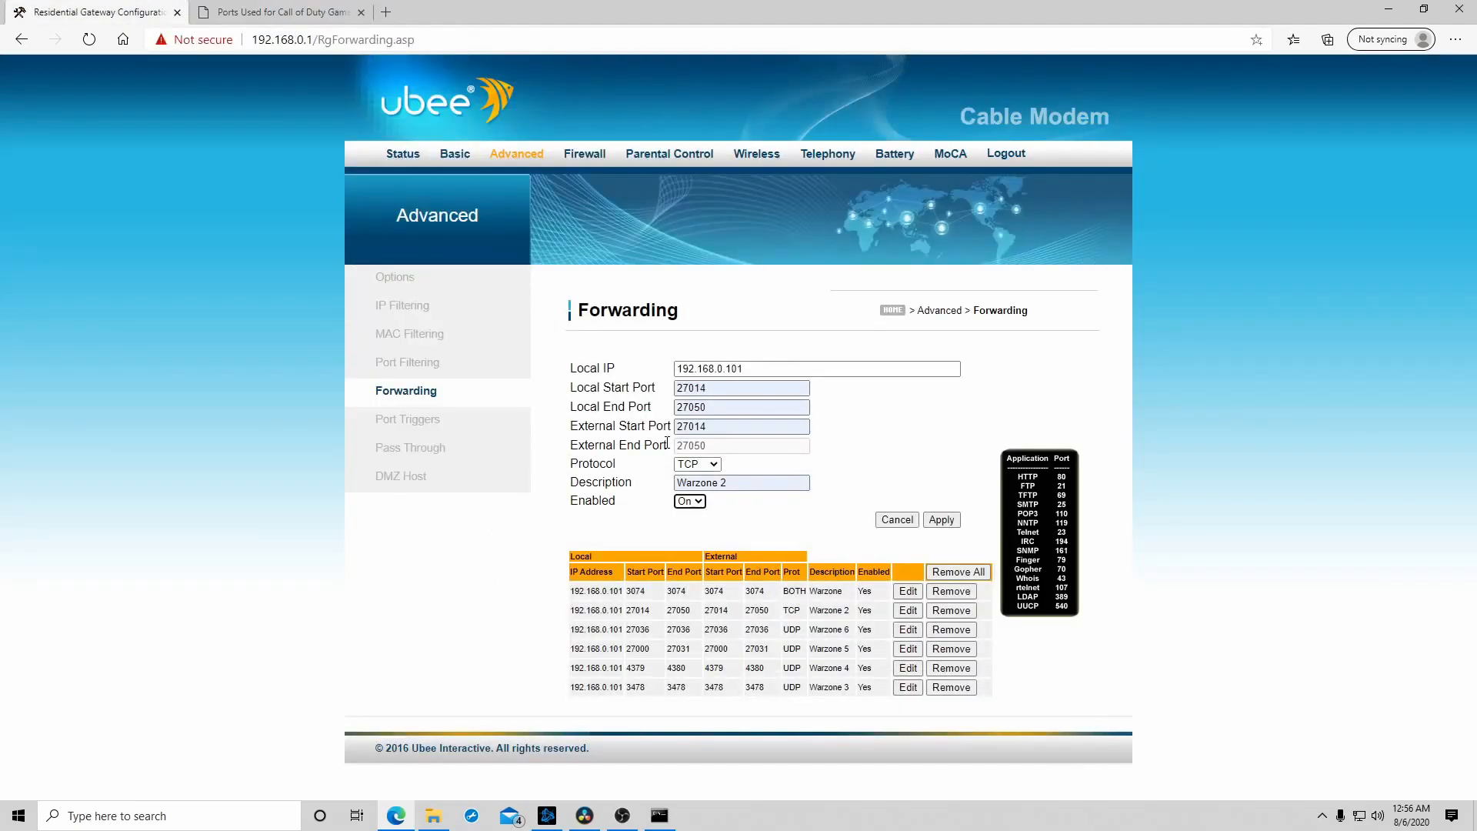
{"action": "double_click", "coordinate": [691, 388]}
{"action": "key", "text": "BackSpace"}
{"action": "key", "text": "Tab"}
{"action": "key", "text": "BackSpace"}
{"action": "key", "text": "Tab"}
{"action": "key", "text": "BackSpace"}
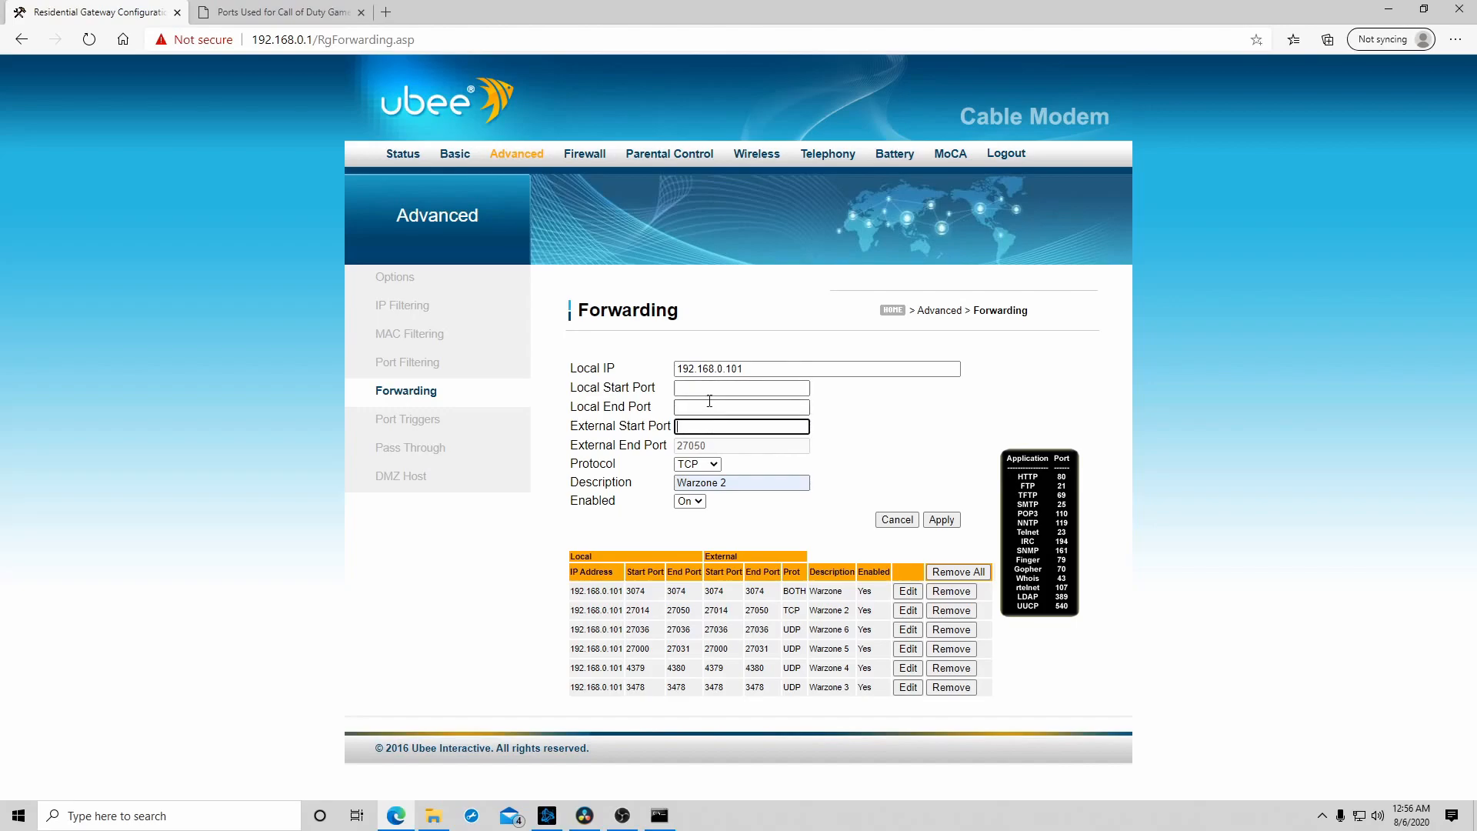
- Check the PC row's UDP ports and set the Local Start, Local End and External Start Ports to 3478
{"action": "left_click", "coordinate": [708, 389]}
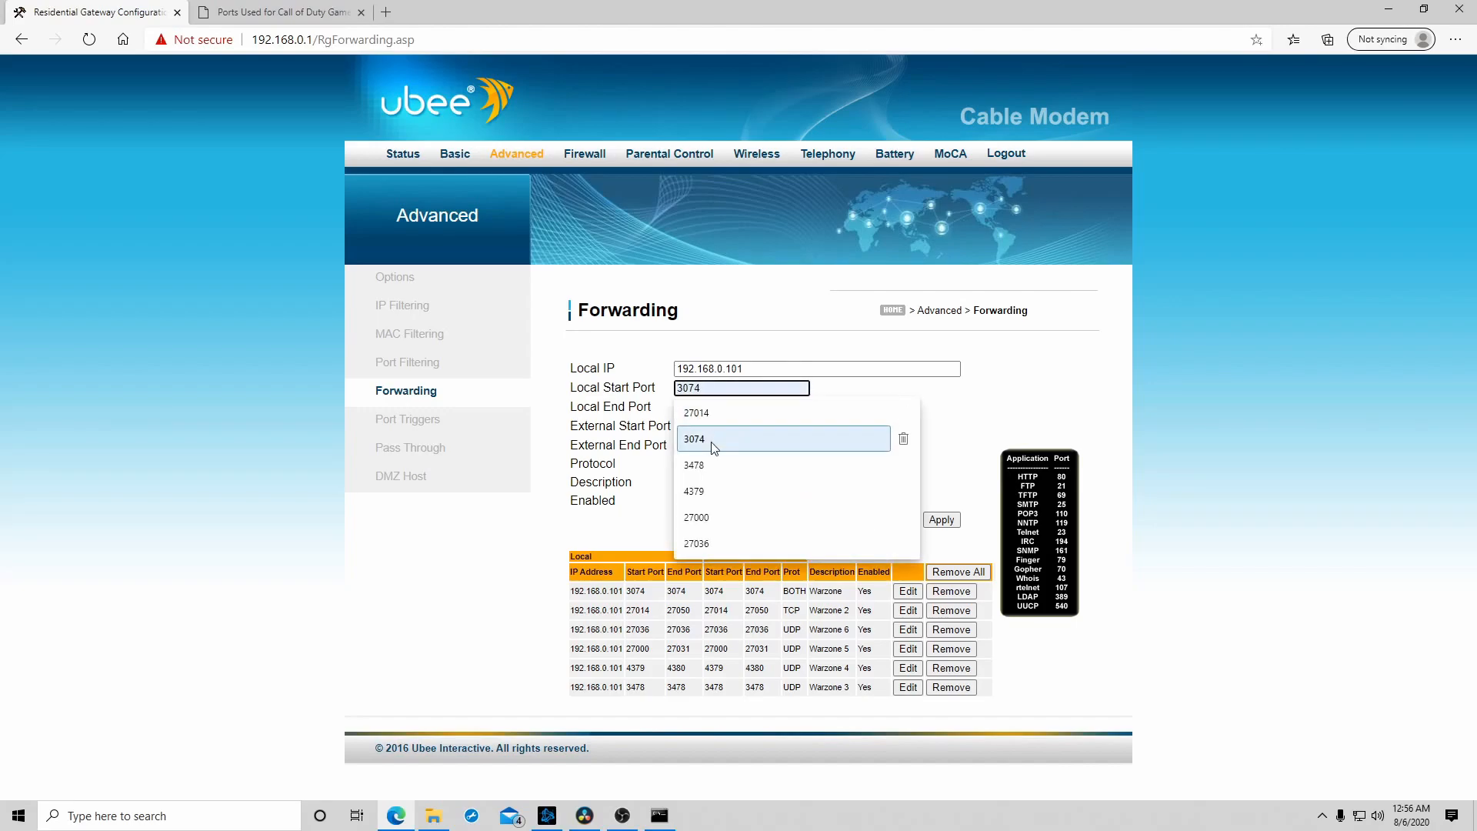
{"action": "left_click", "coordinate": [307, 14]}
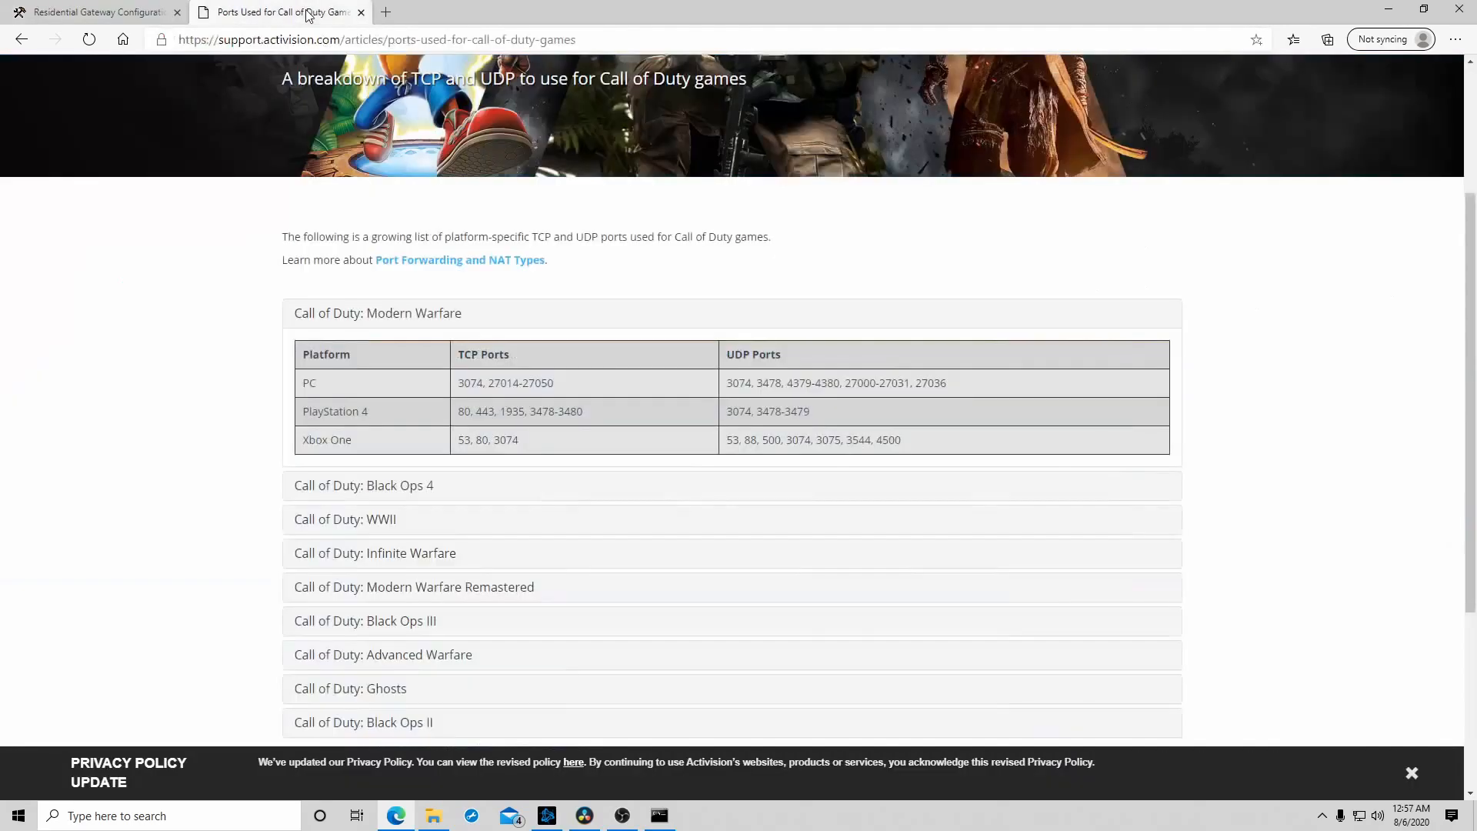
{"action": "left_click", "coordinate": [123, 11]}
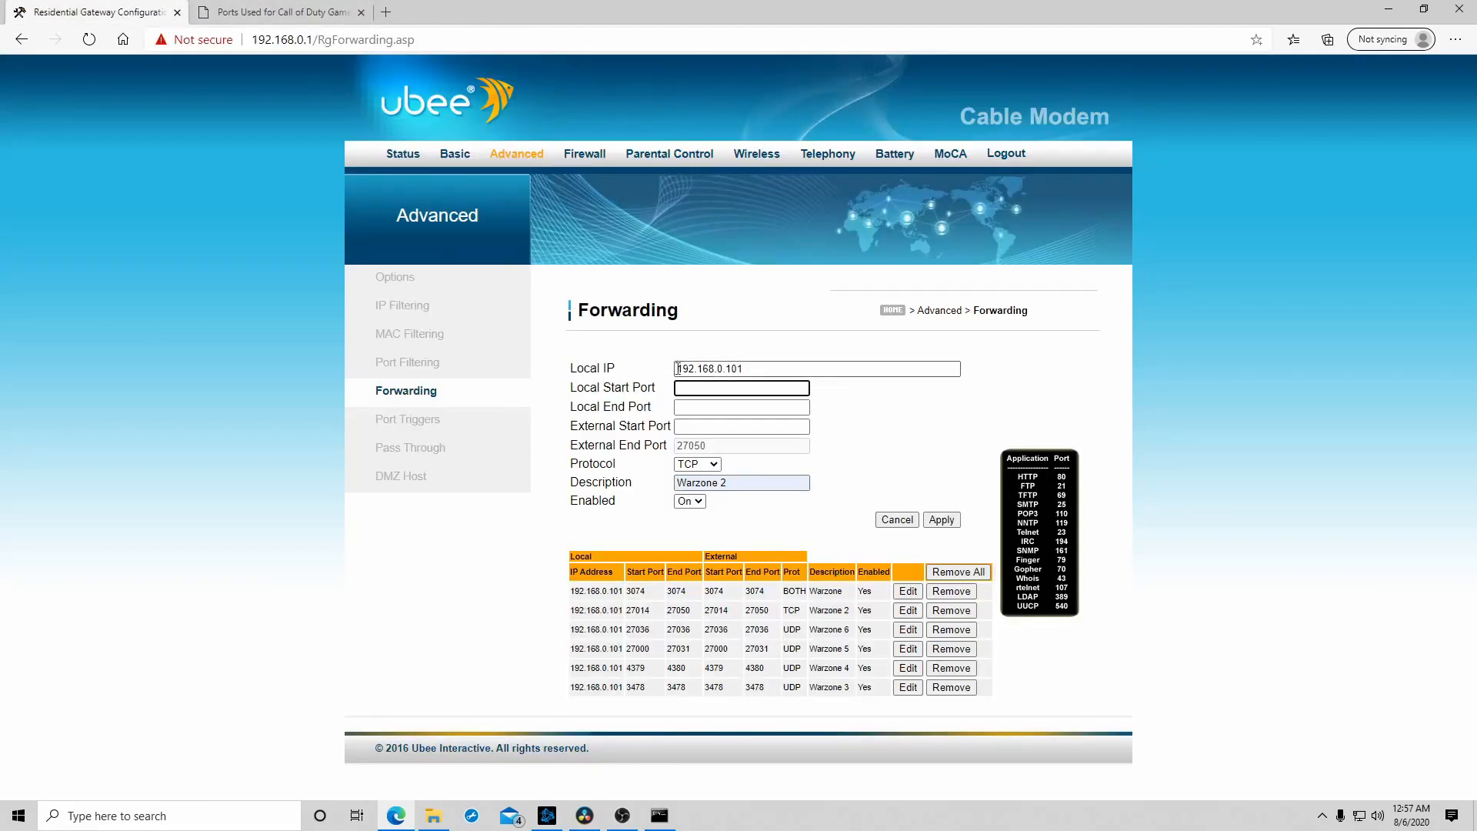
{"action": "left_click", "coordinate": [700, 386]}
{"action": "left_click", "coordinate": [694, 465]}
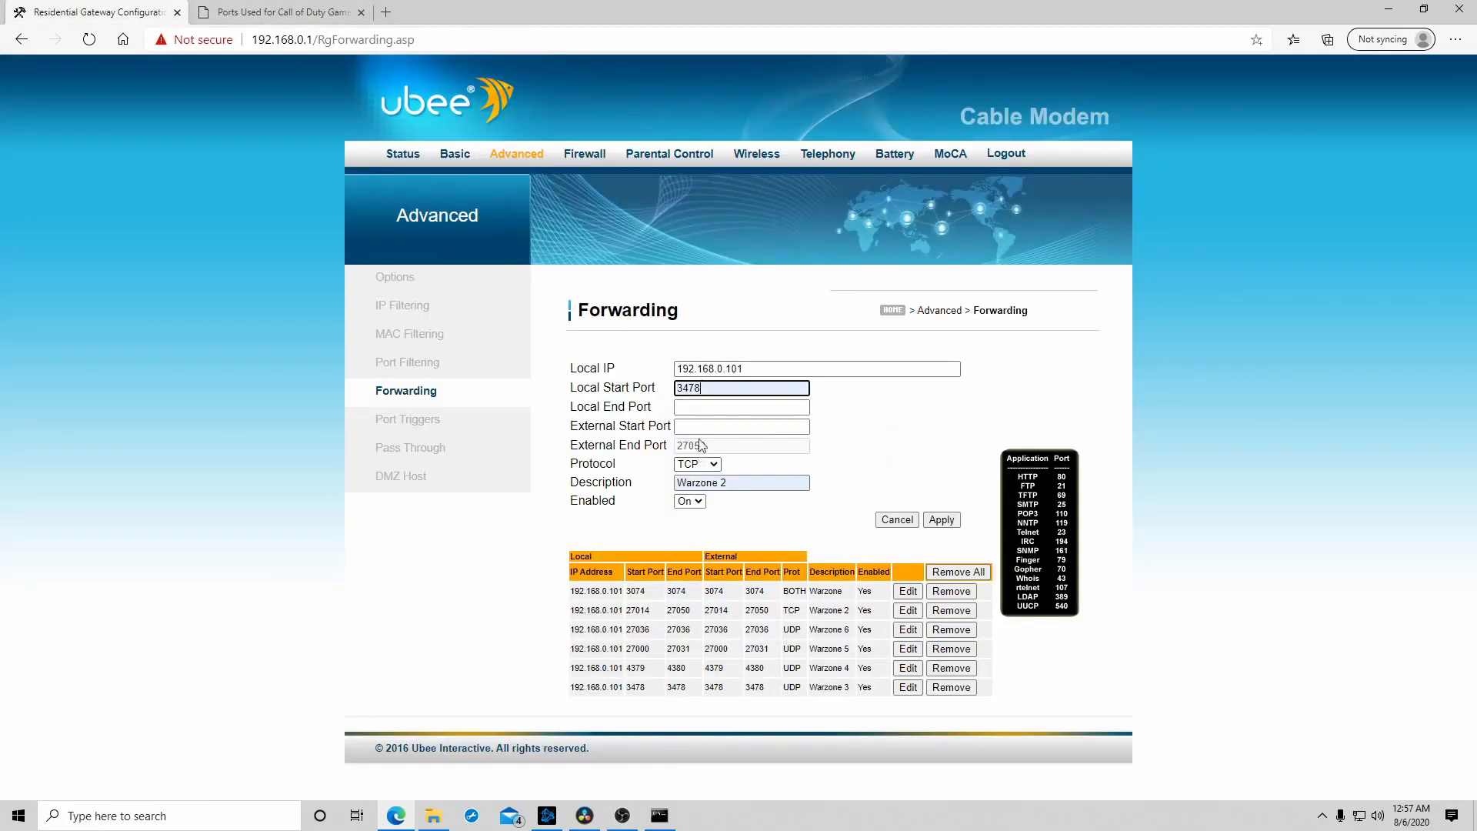
{"action": "left_click", "coordinate": [707, 408]}
{"action": "left_click", "coordinate": [695, 484]}
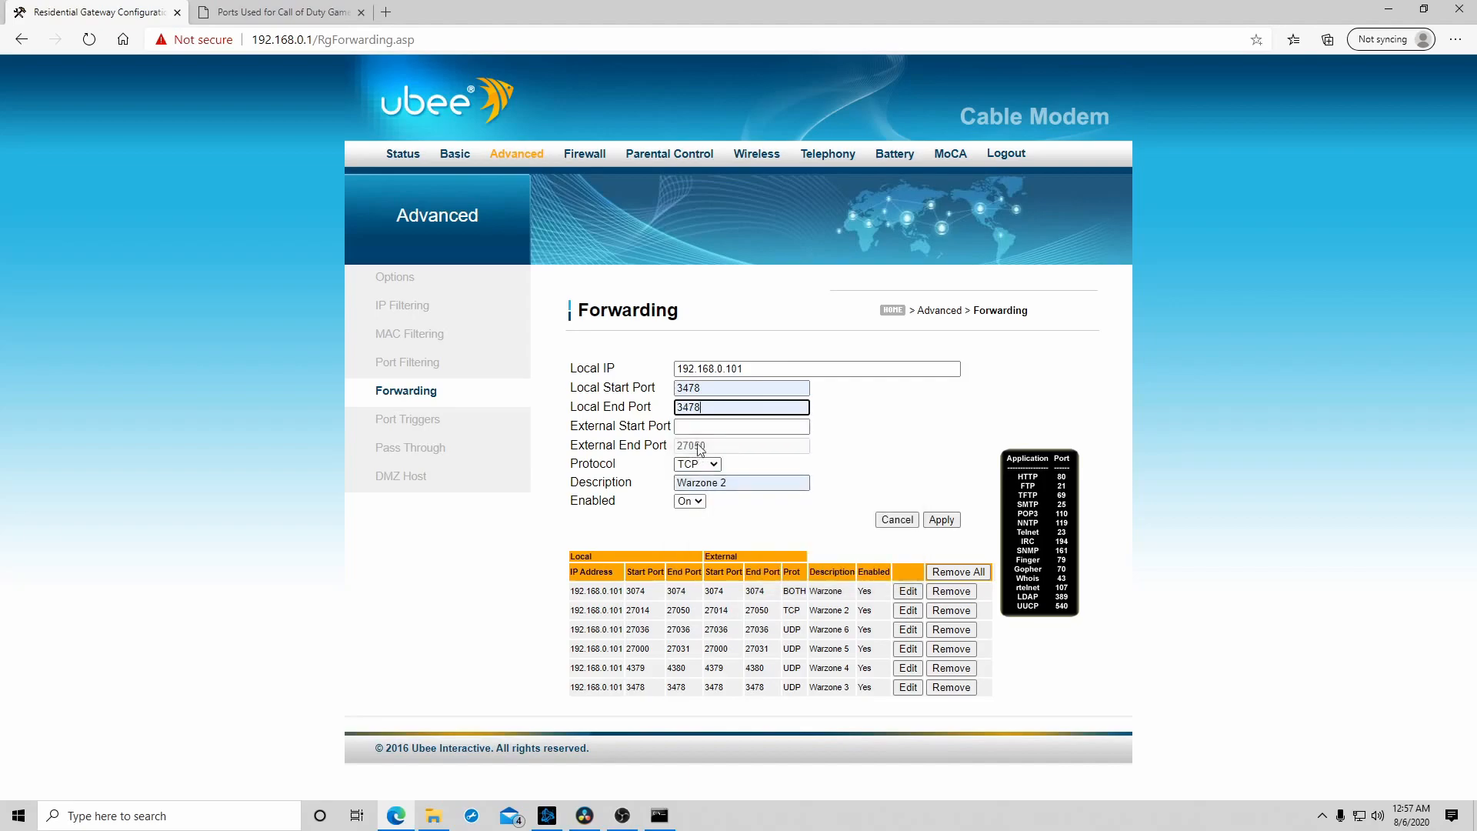
{"action": "left_click", "coordinate": [712, 426]}
{"action": "left_click", "coordinate": [714, 502]}
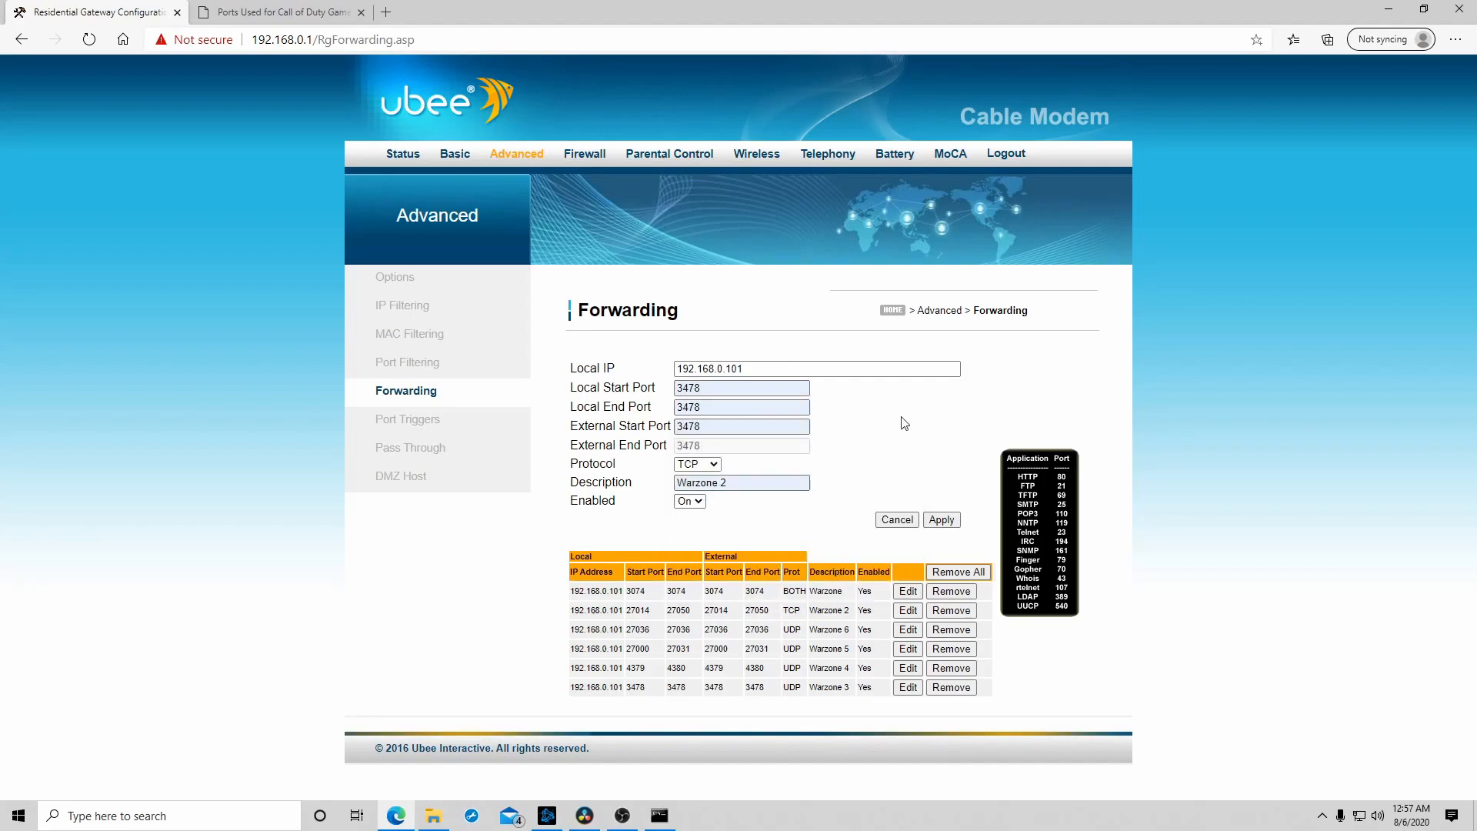
- Switch the port 3478 rule's protocol to UDP
{"action": "left_click", "coordinate": [712, 465]}
{"action": "left_click", "coordinate": [689, 493]}
{"action": "left_click", "coordinate": [704, 490]}
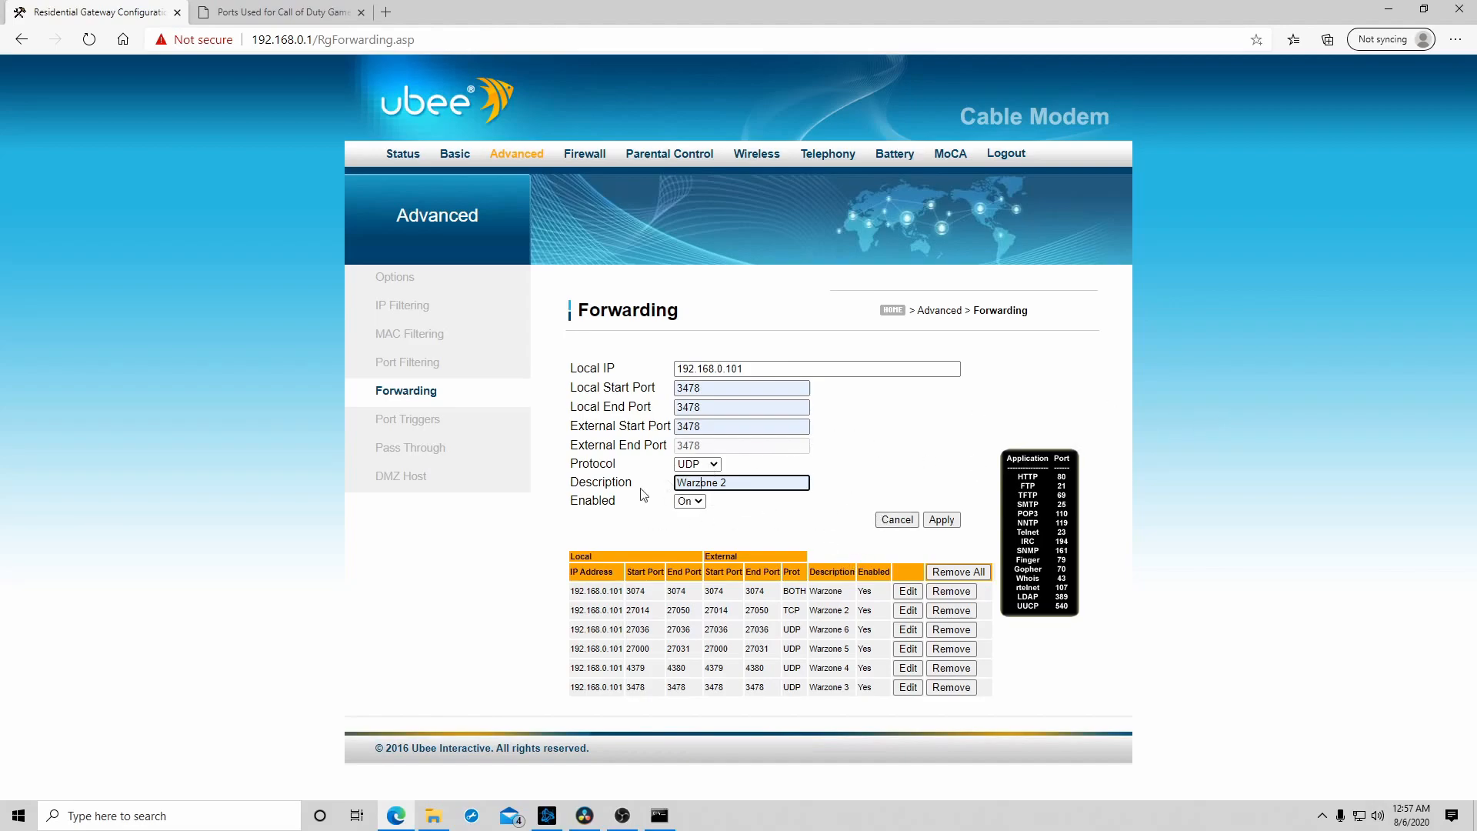
{"action": "left_click", "coordinate": [774, 478], "text": "shift"}
{"action": "left_click", "coordinate": [877, 413]}
- Review the PC row's remaining UDP ports, then examine the existing rules in the router's forwarding table
{"action": "left_click", "coordinate": [240, 8]}
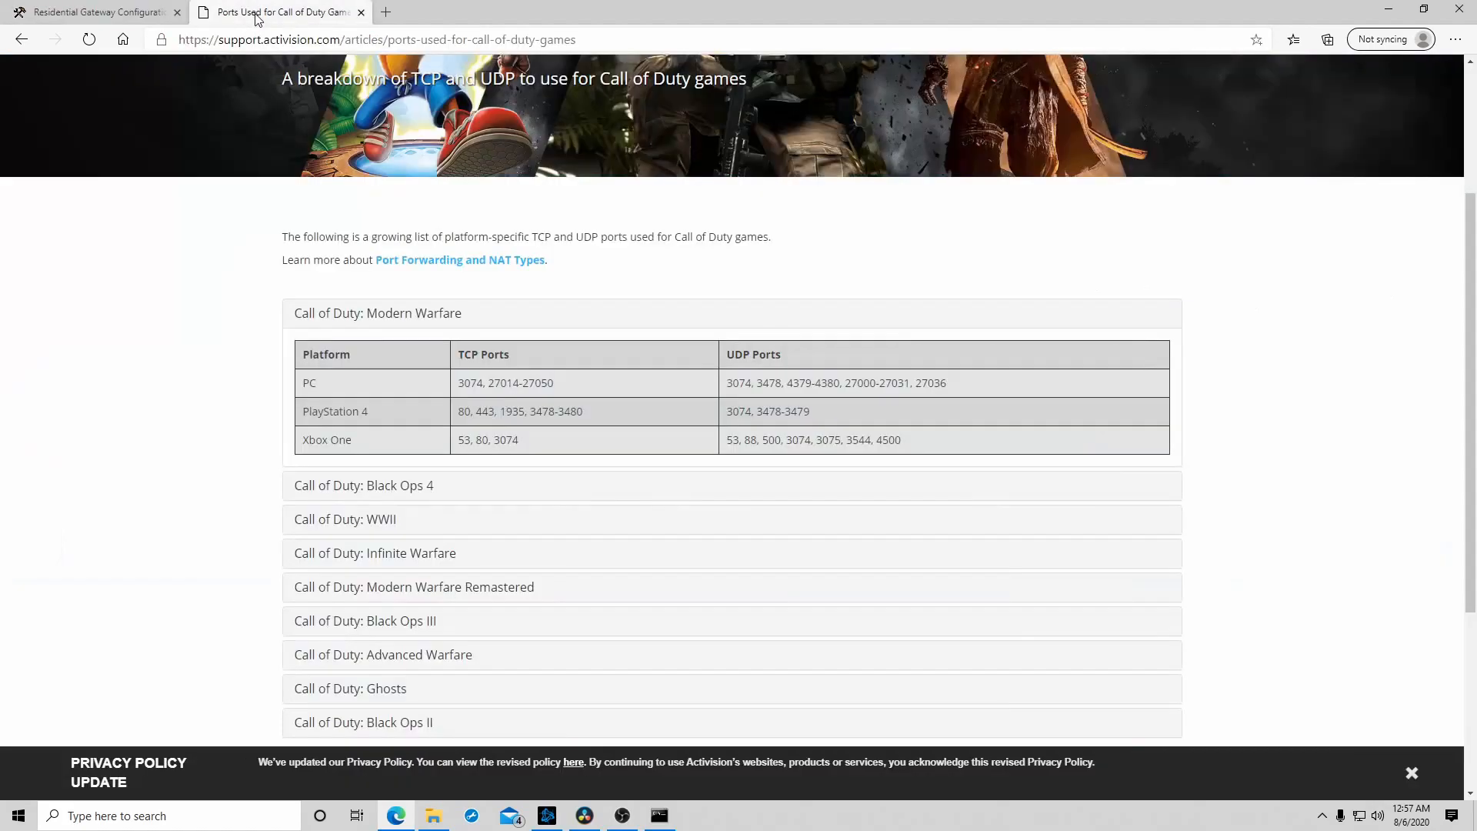
{"action": "left_click_drag", "start_coordinate": [786, 382], "coordinate": [990, 392]}
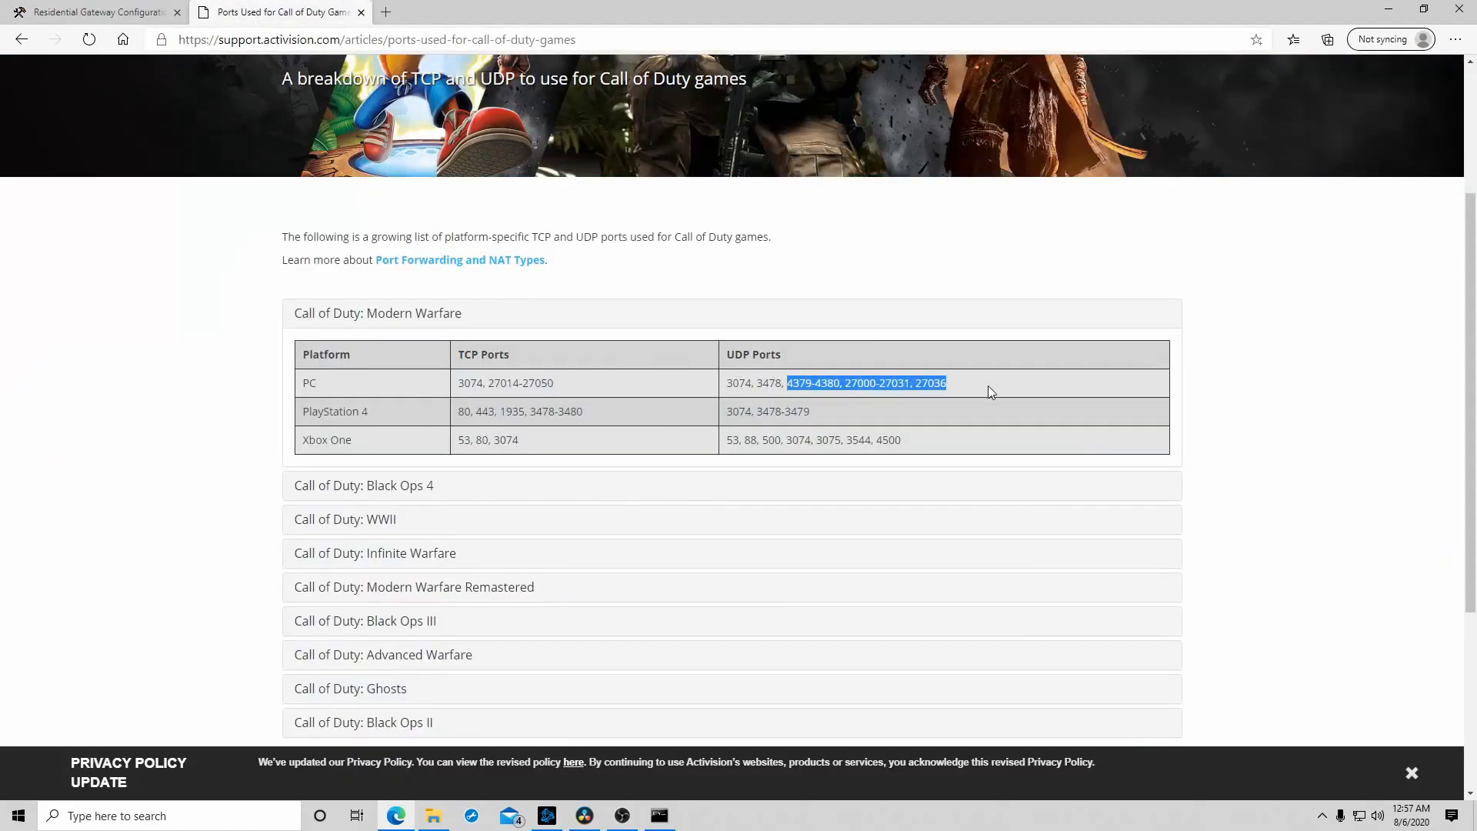
{"action": "left_click", "coordinate": [980, 385]}
{"action": "left_click", "coordinate": [110, 14]}
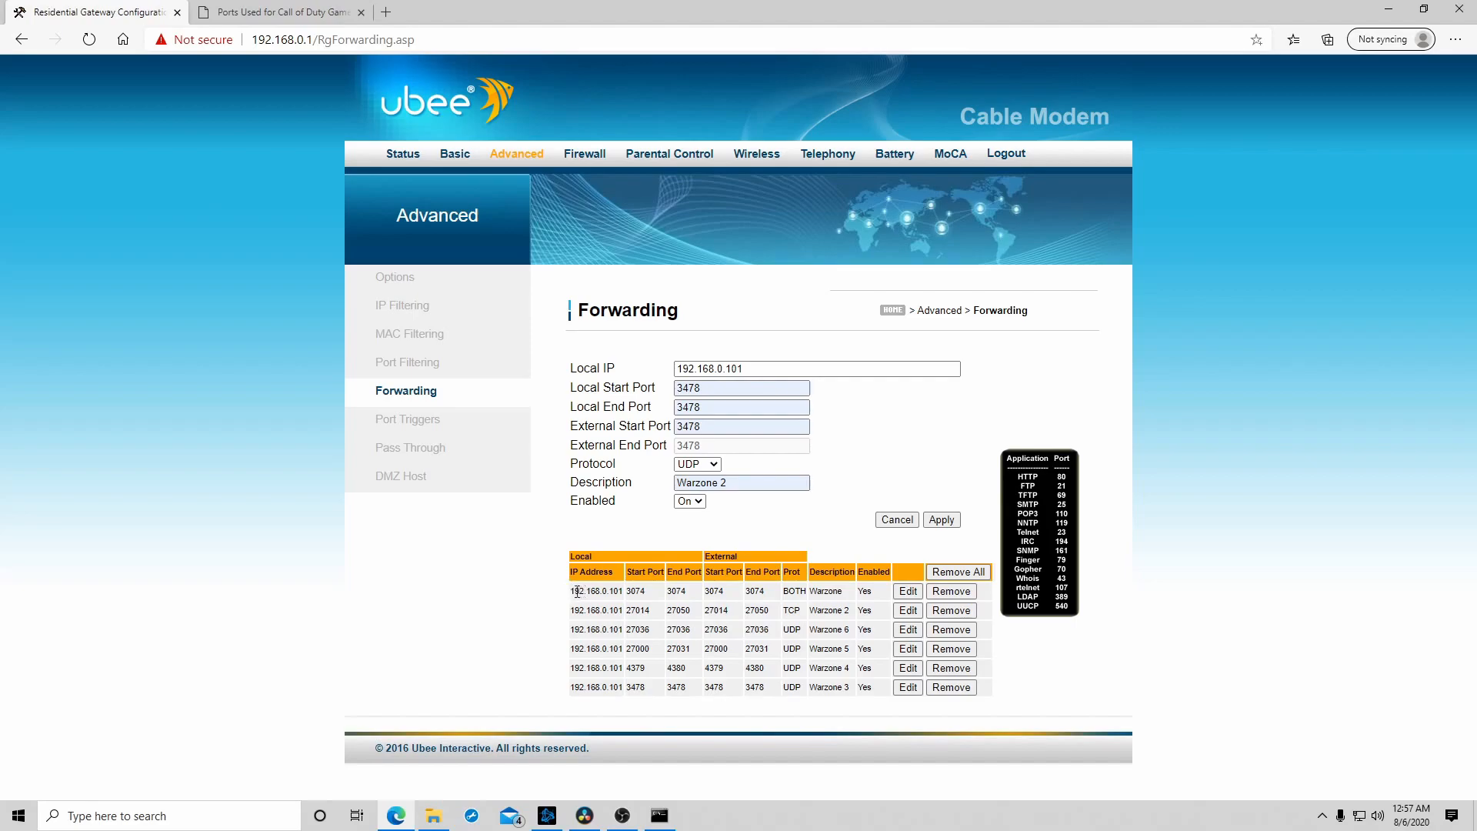
{"action": "left_click_drag", "start_coordinate": [572, 591], "coordinate": [885, 702]}
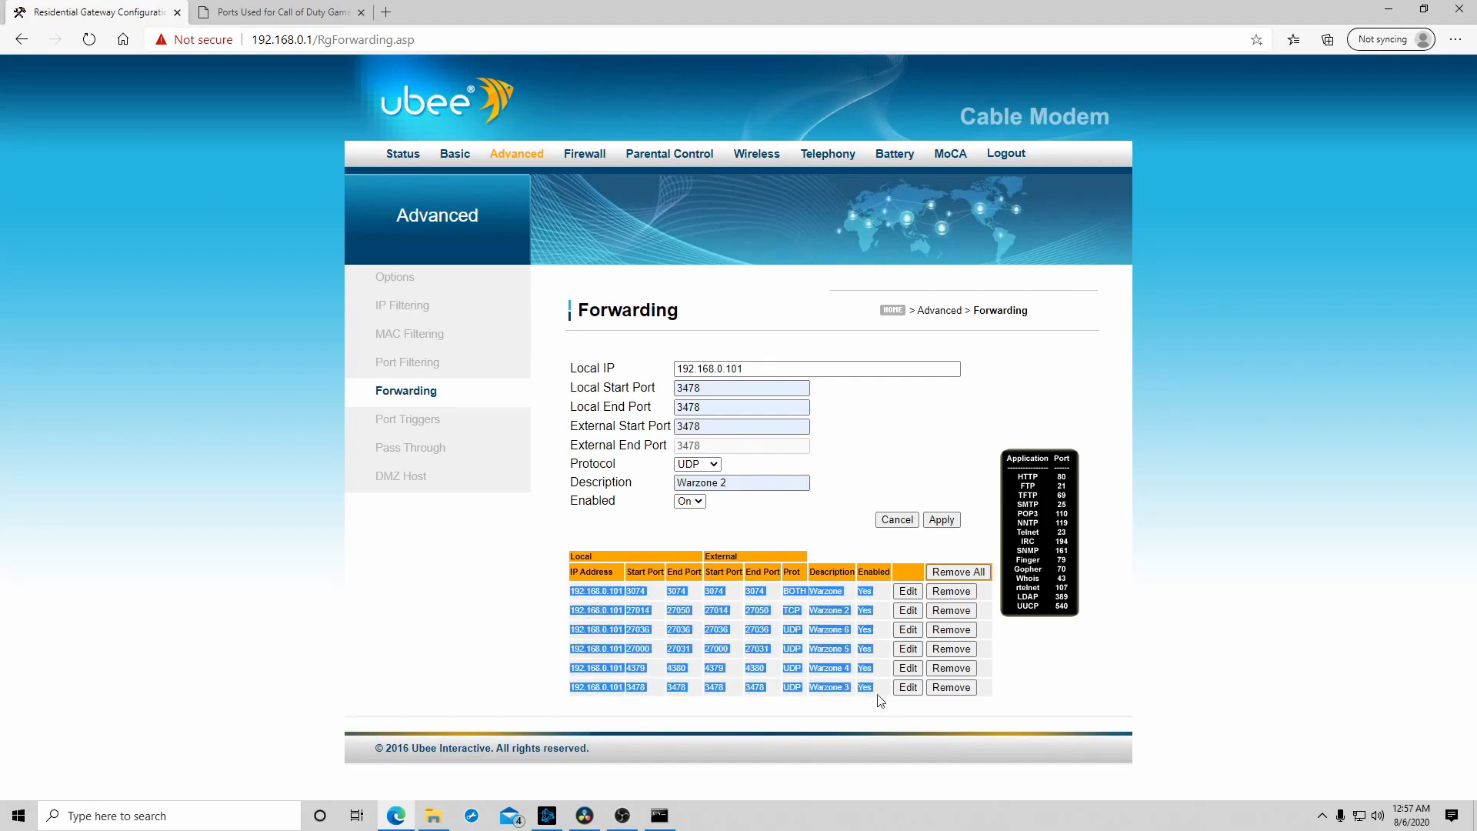
{"action": "left_click", "coordinate": [1362, 633]}
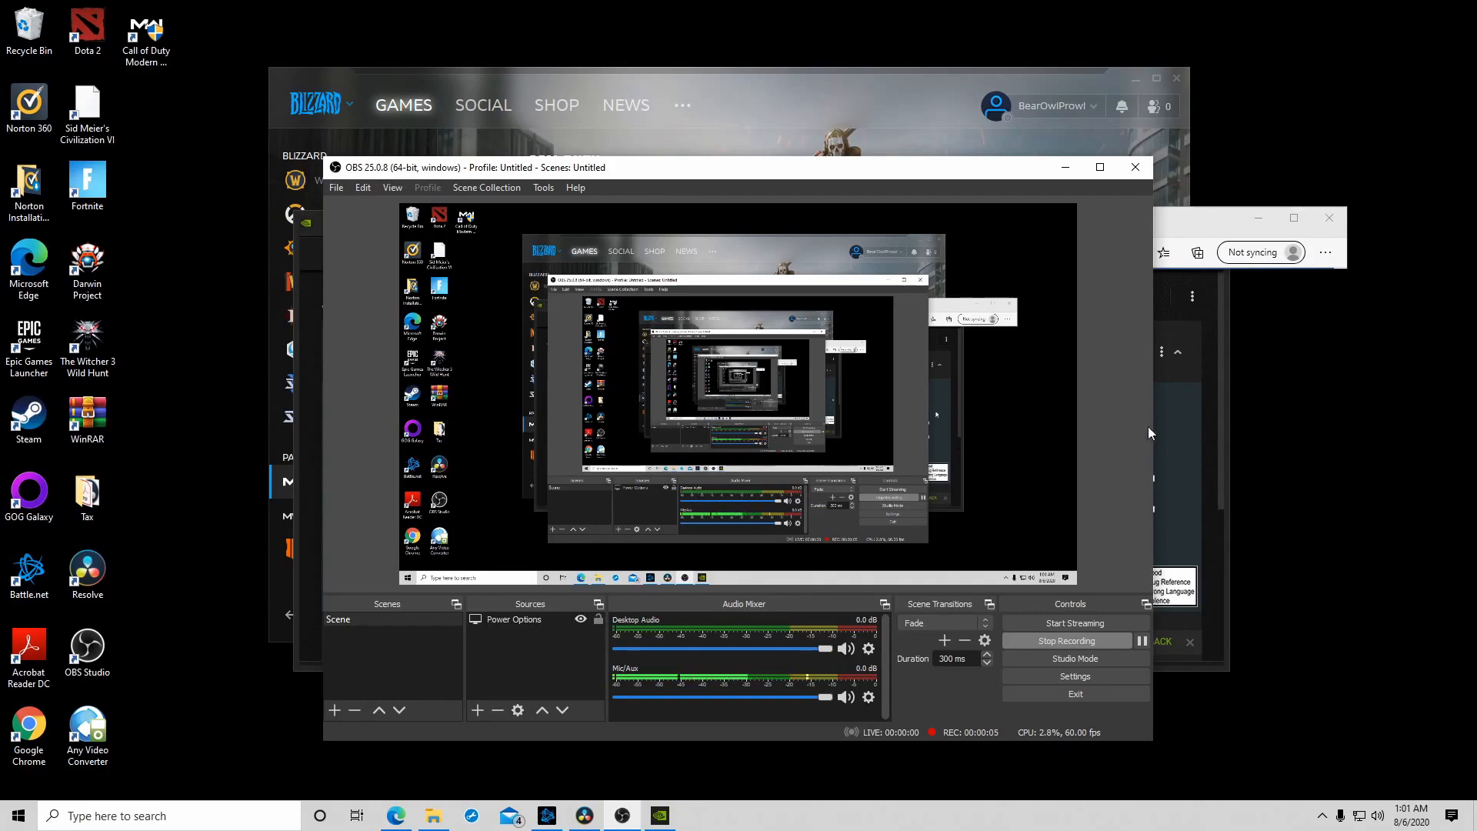
- Minimize the OBS window, search Windows for nvi and open the NVIDIA Control Panel
{"action": "left_click", "coordinate": [1066, 168]}
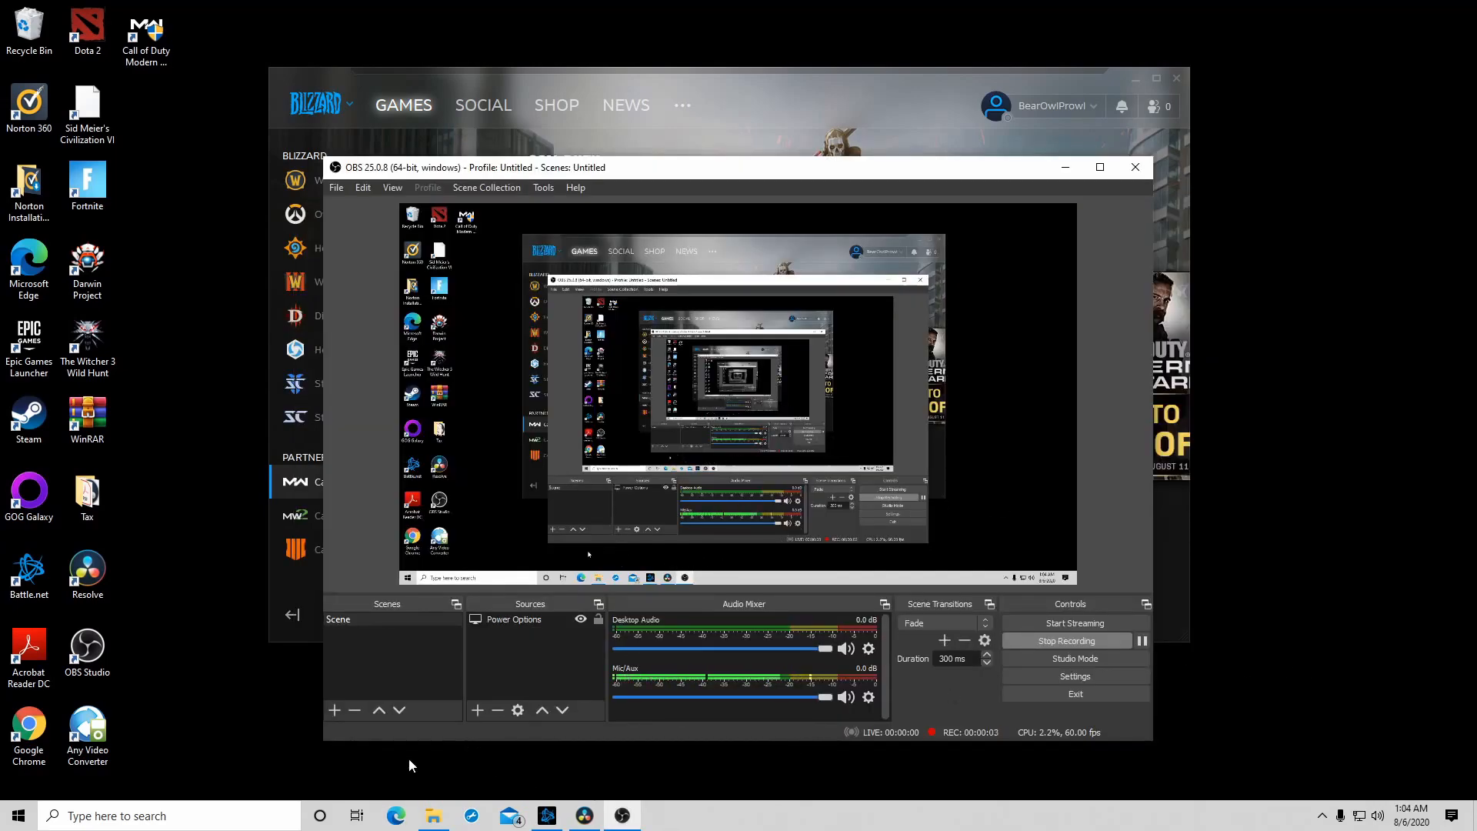
{"action": "left_click", "coordinate": [200, 824]}
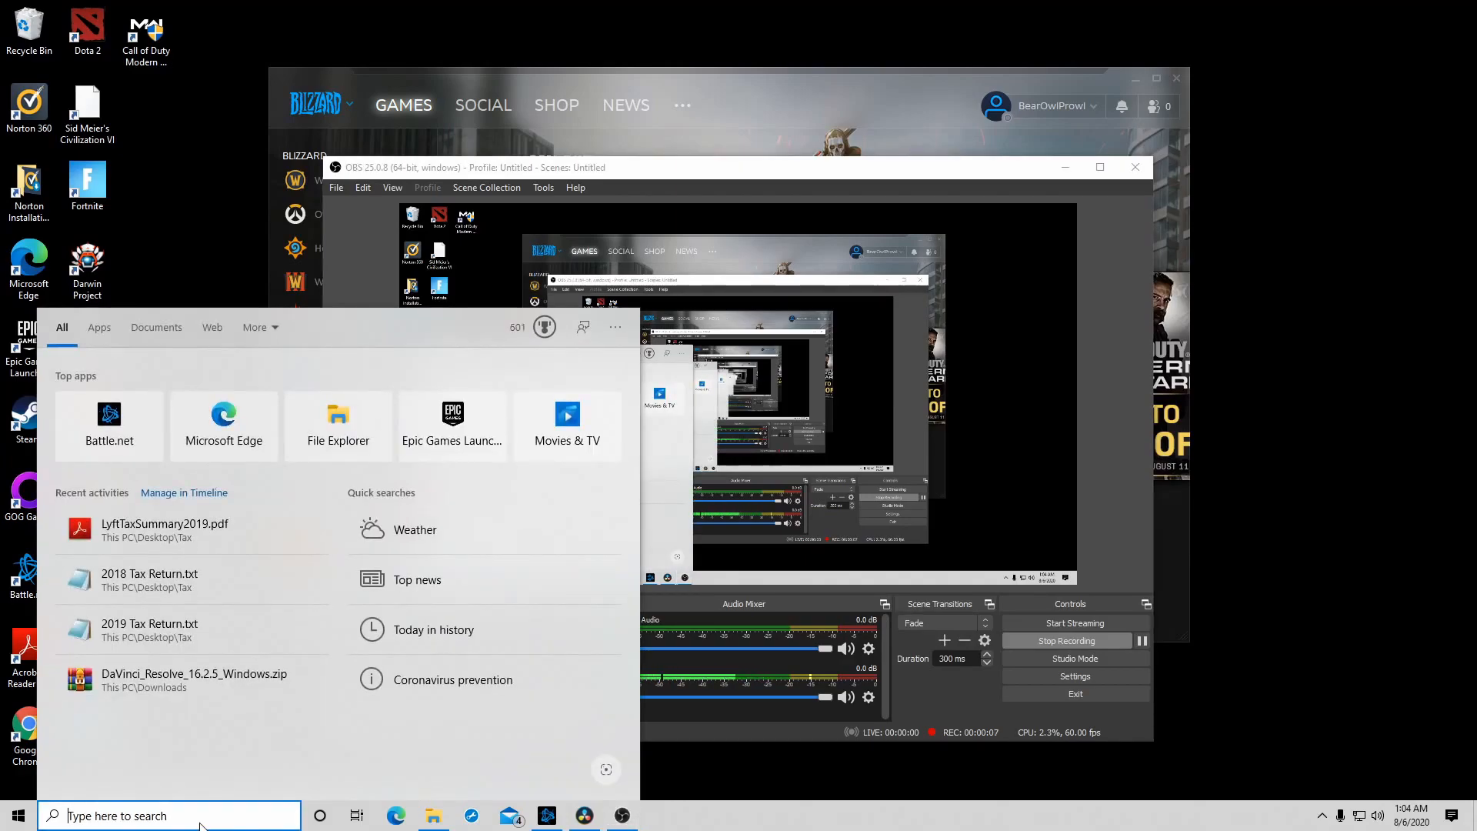
{"action": "type", "text": "nvi"}
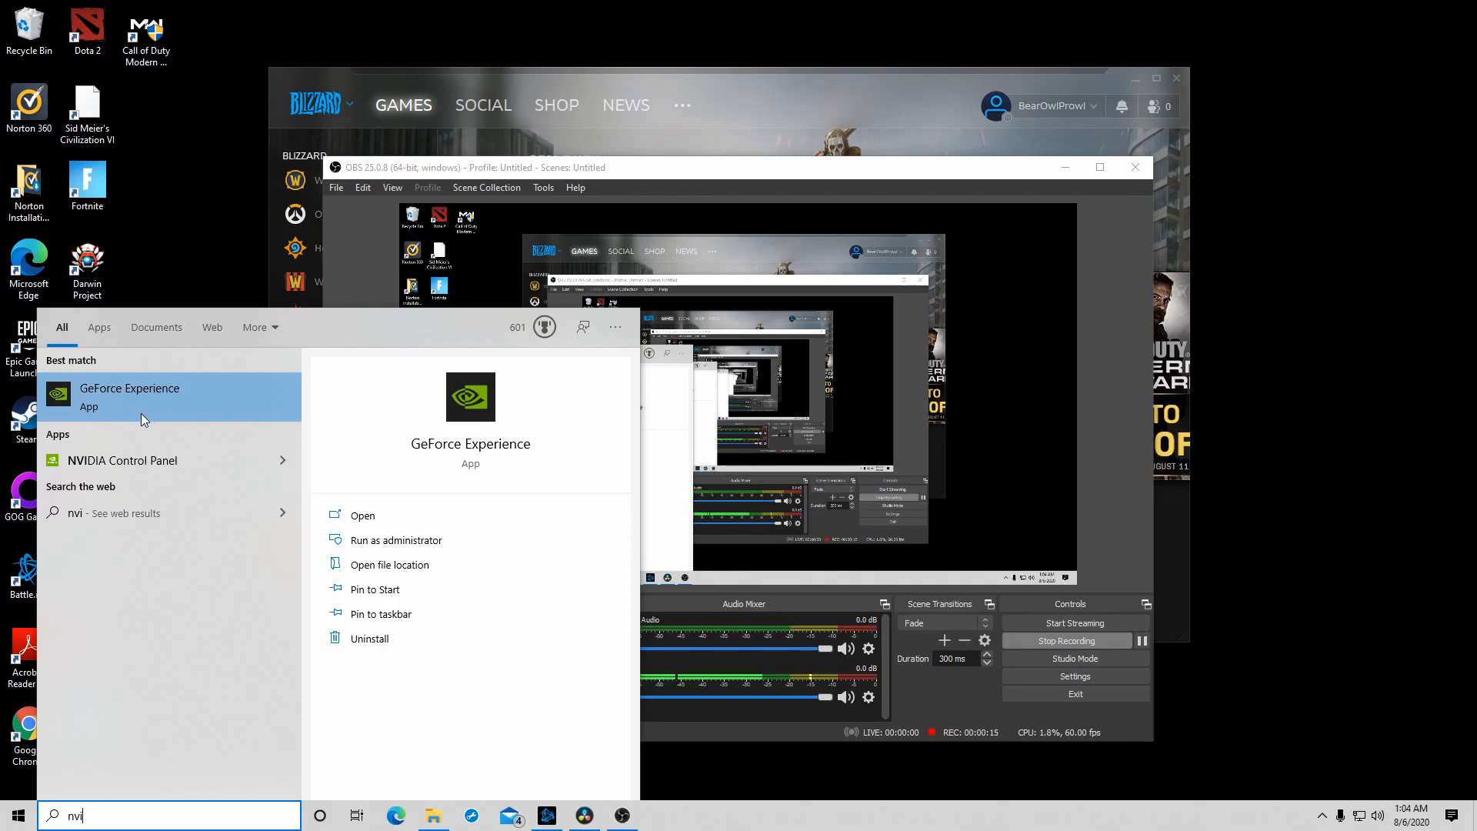
{"action": "left_click", "coordinate": [154, 460]}
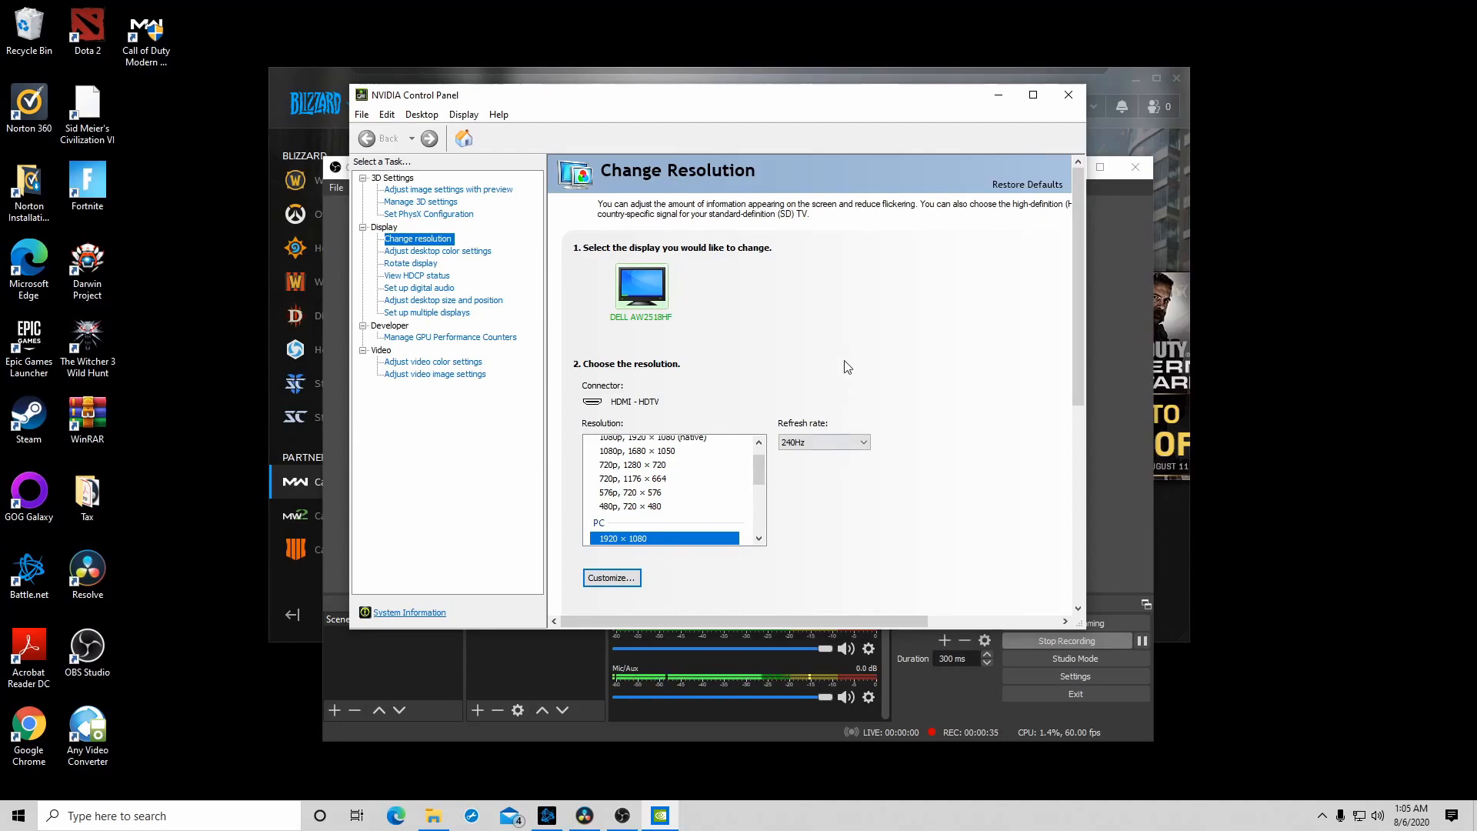
- Examine the display's refresh rate and resolution options, then view the video color and video image settings
{"action": "left_click", "coordinate": [816, 445]}
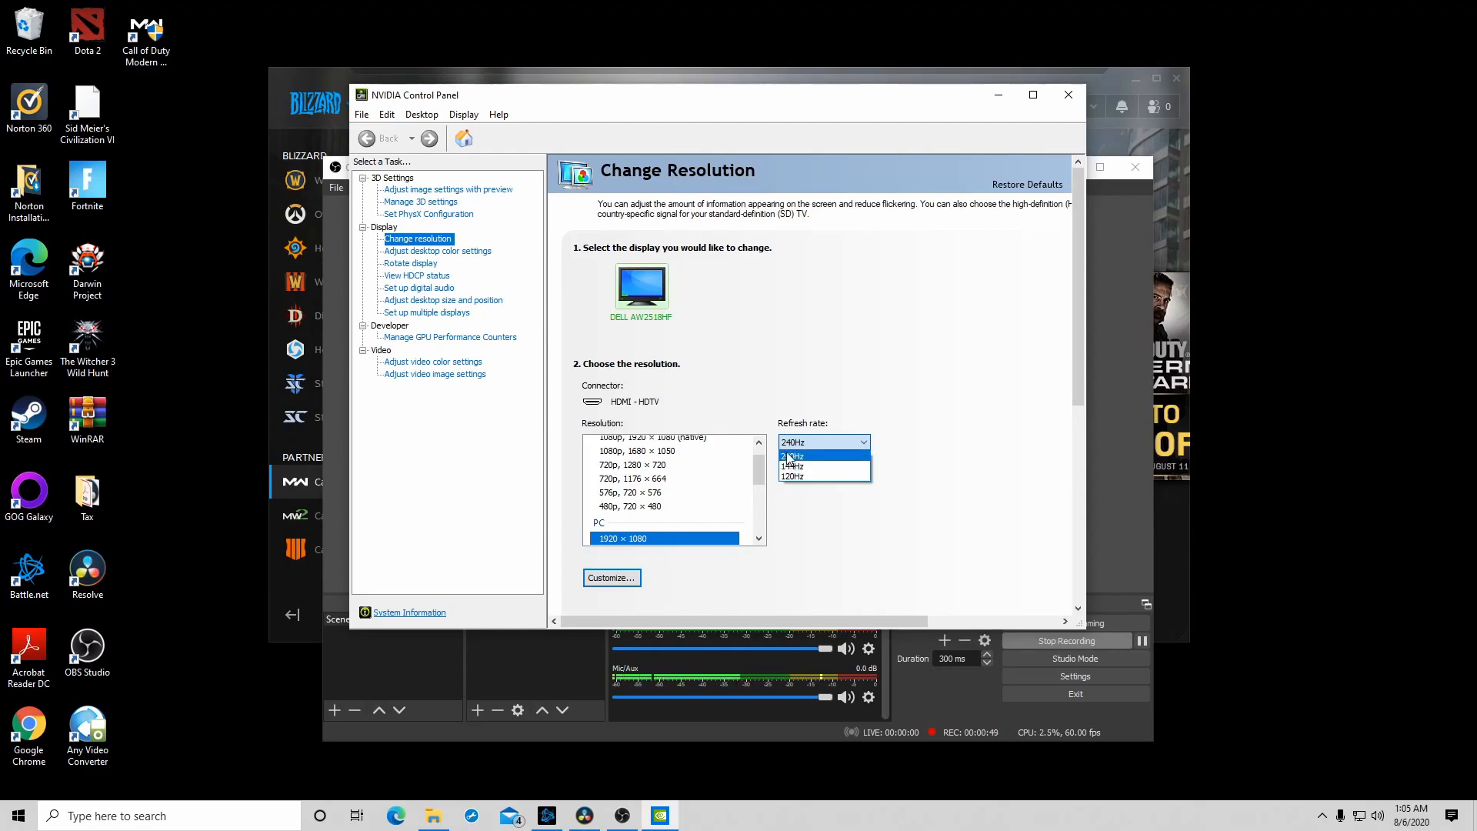
{"action": "left_click", "coordinate": [819, 576]}
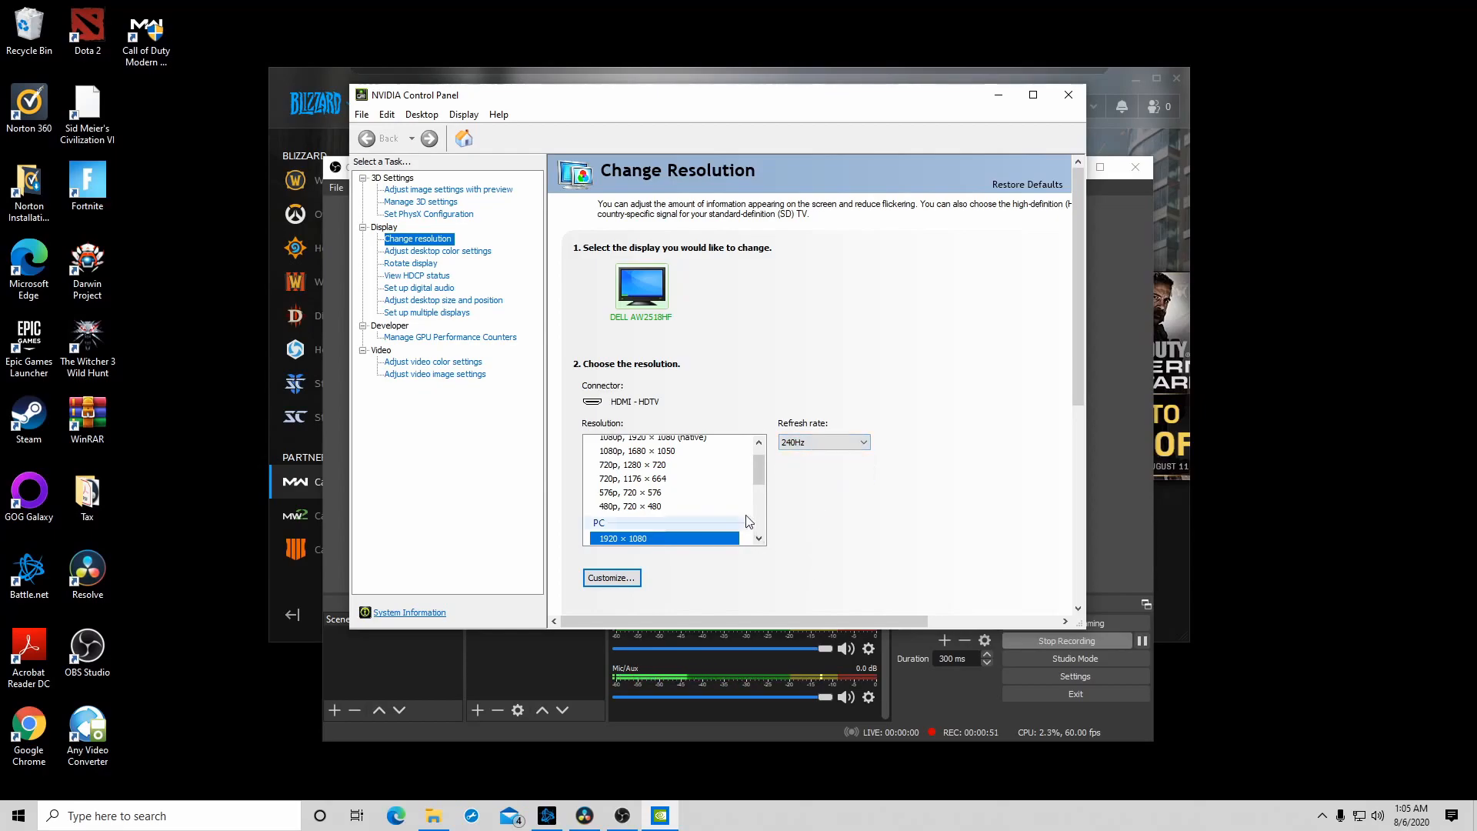
{"action": "left_click_drag", "start_coordinate": [760, 471], "coordinate": [746, 501]}
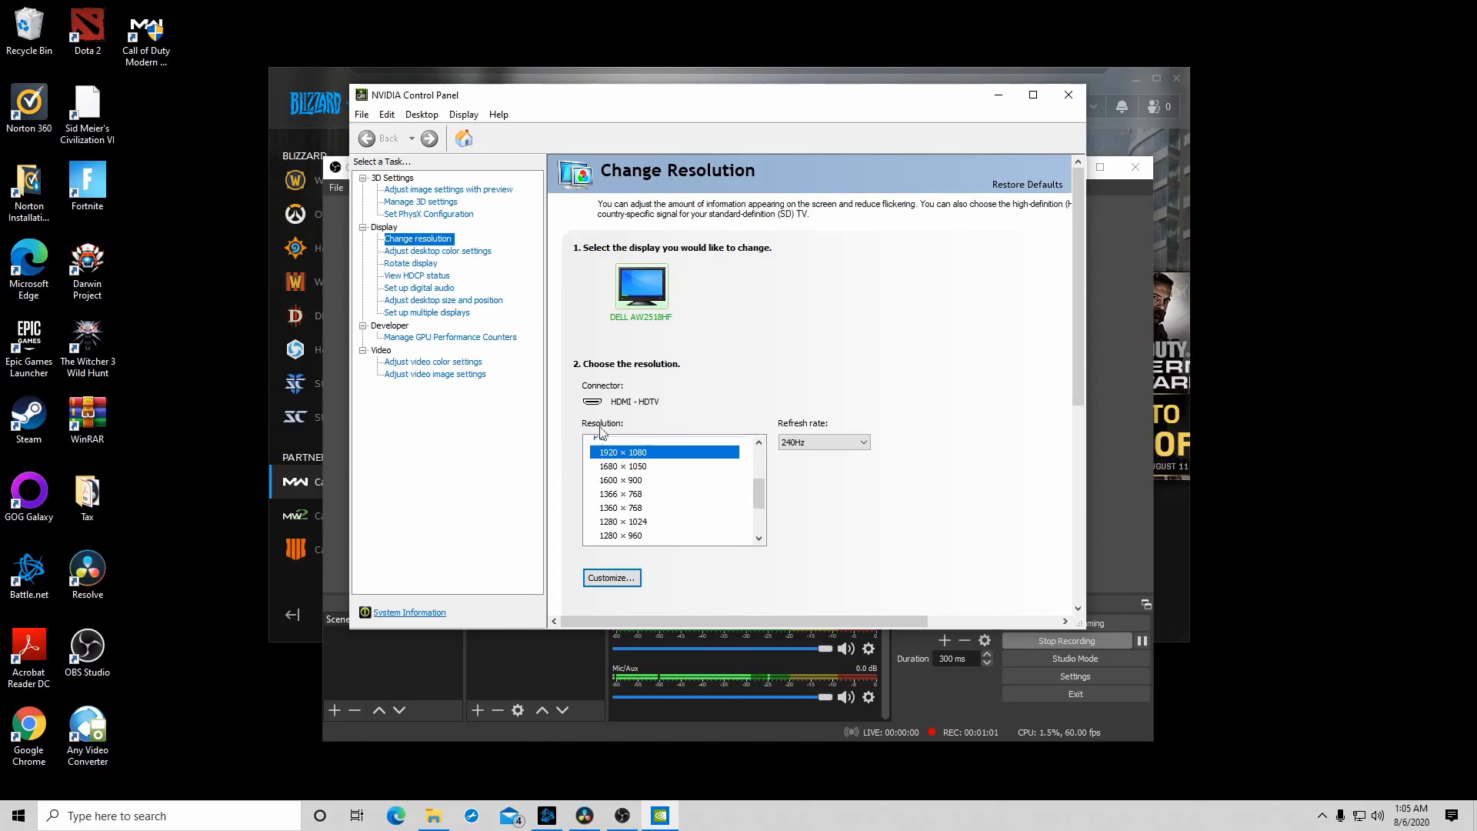
{"action": "left_click", "coordinate": [422, 365]}
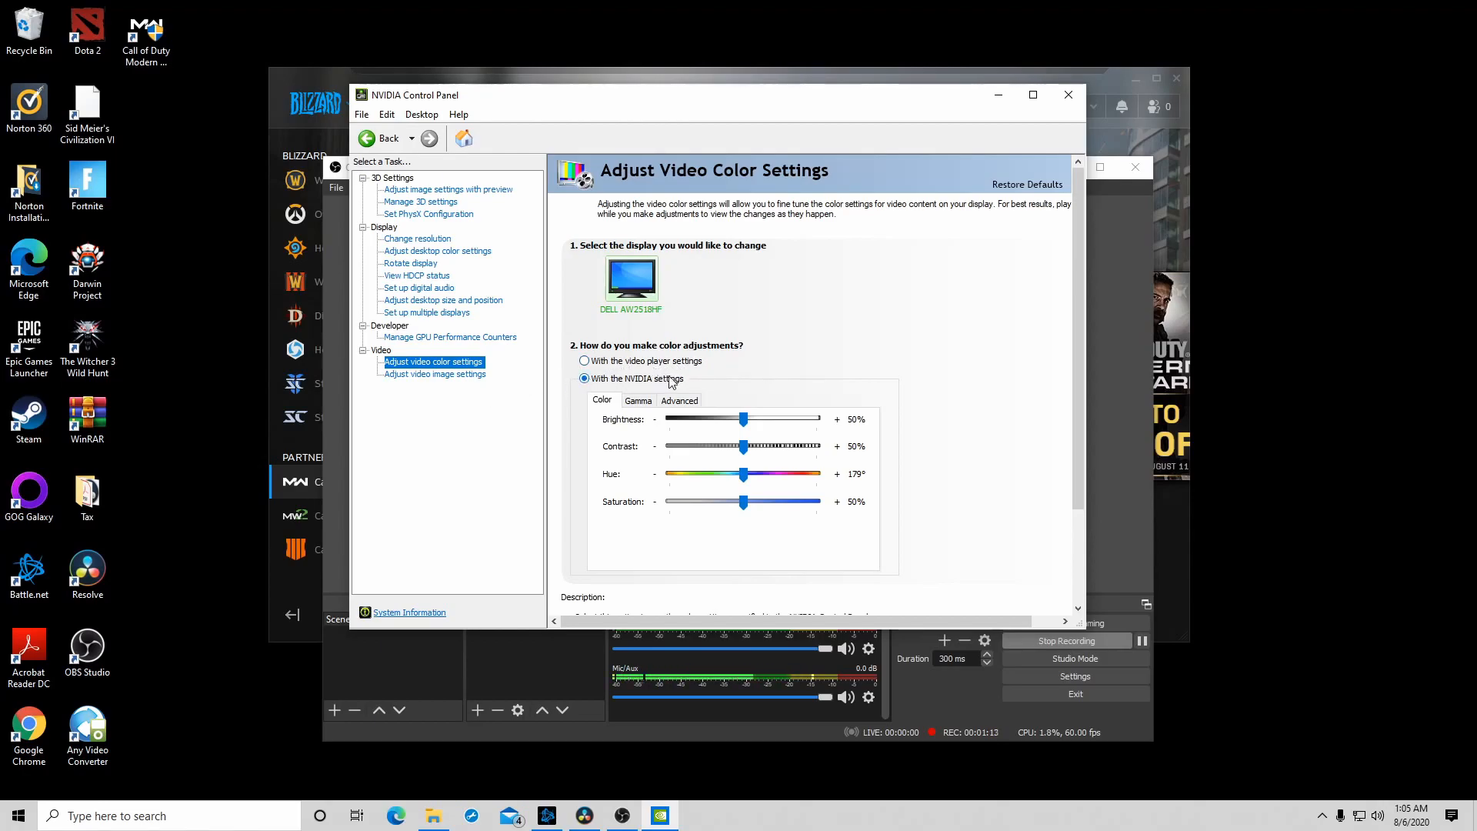
{"action": "left_click", "coordinate": [449, 375]}
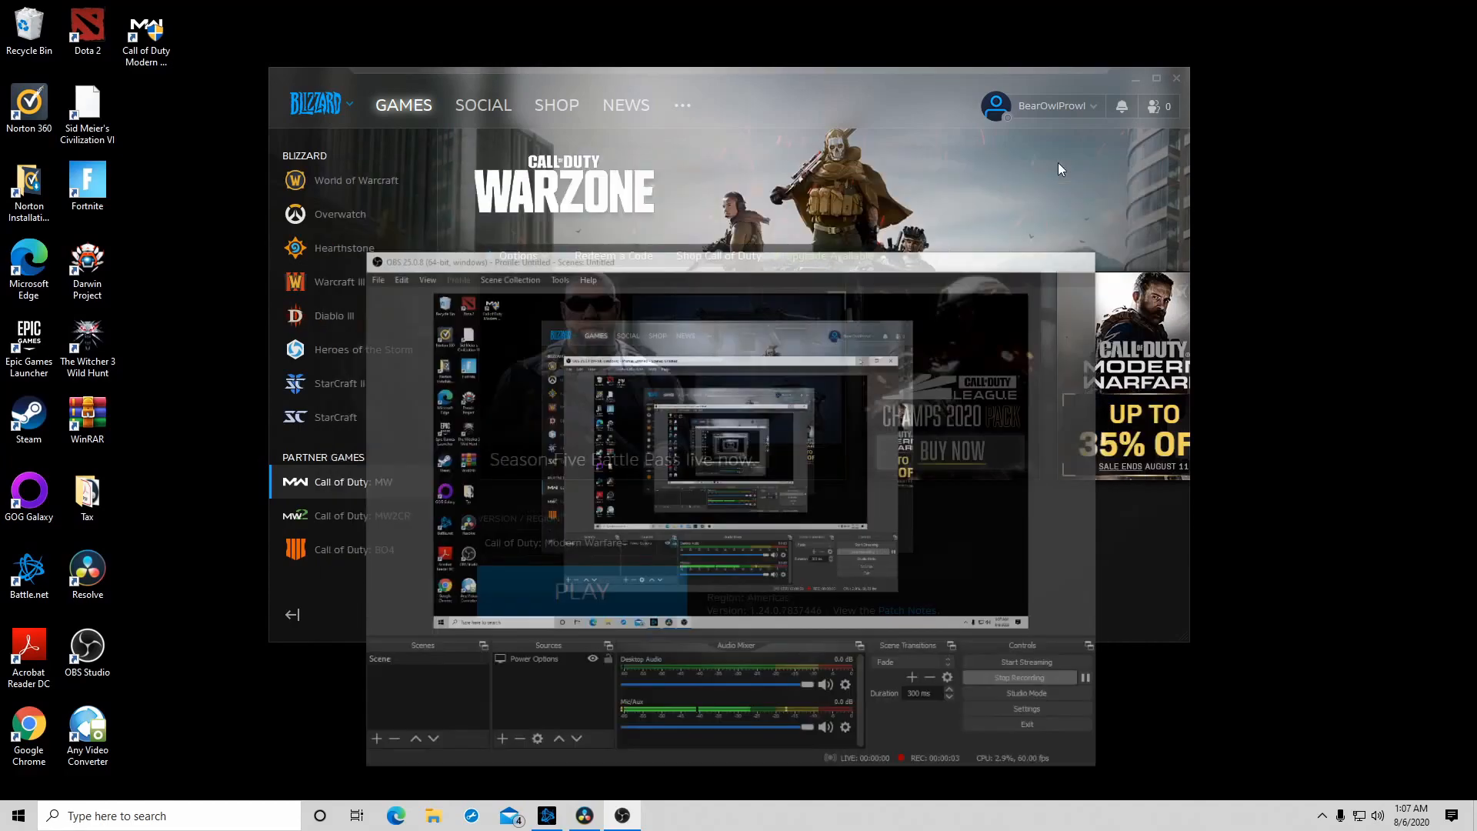
- Minimize OBS, launch Call of Duty: Modern Warfare from Battle.net and open the game's graphics options
{"action": "left_click", "coordinate": [1065, 167]}
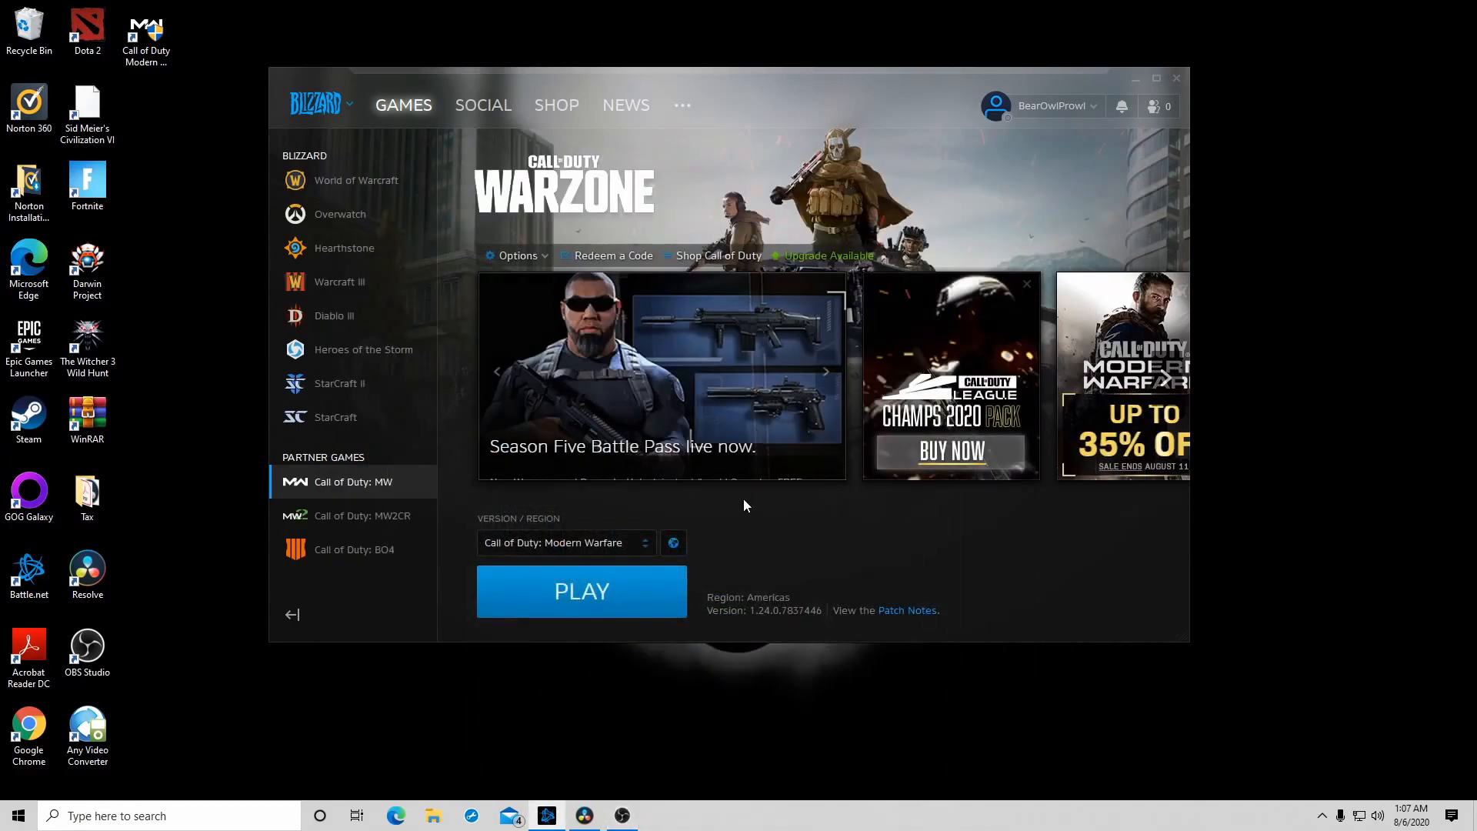
{"action": "left_click", "coordinate": [572, 609]}
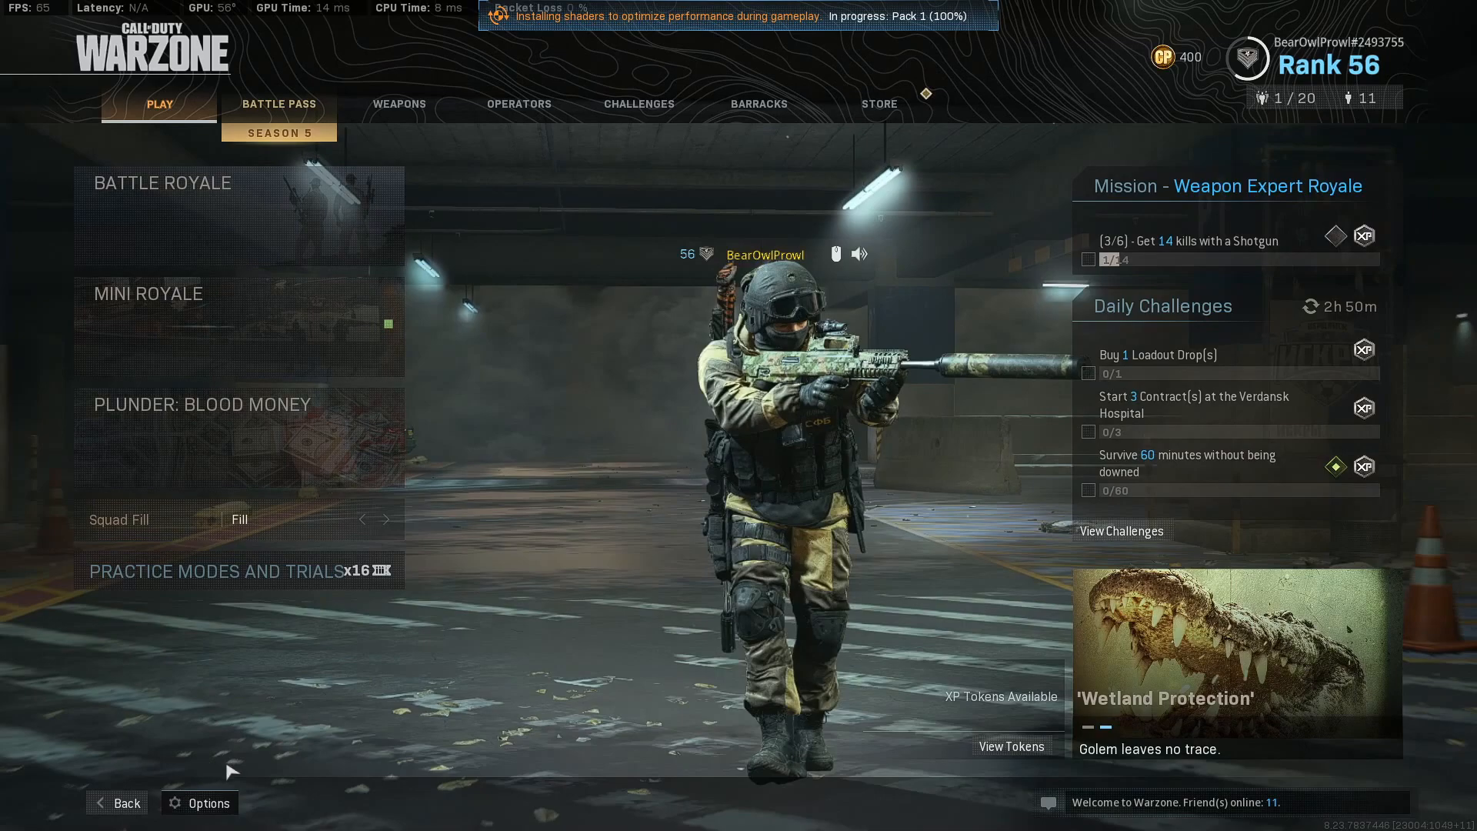
{"action": "left_click", "coordinate": [208, 801]}
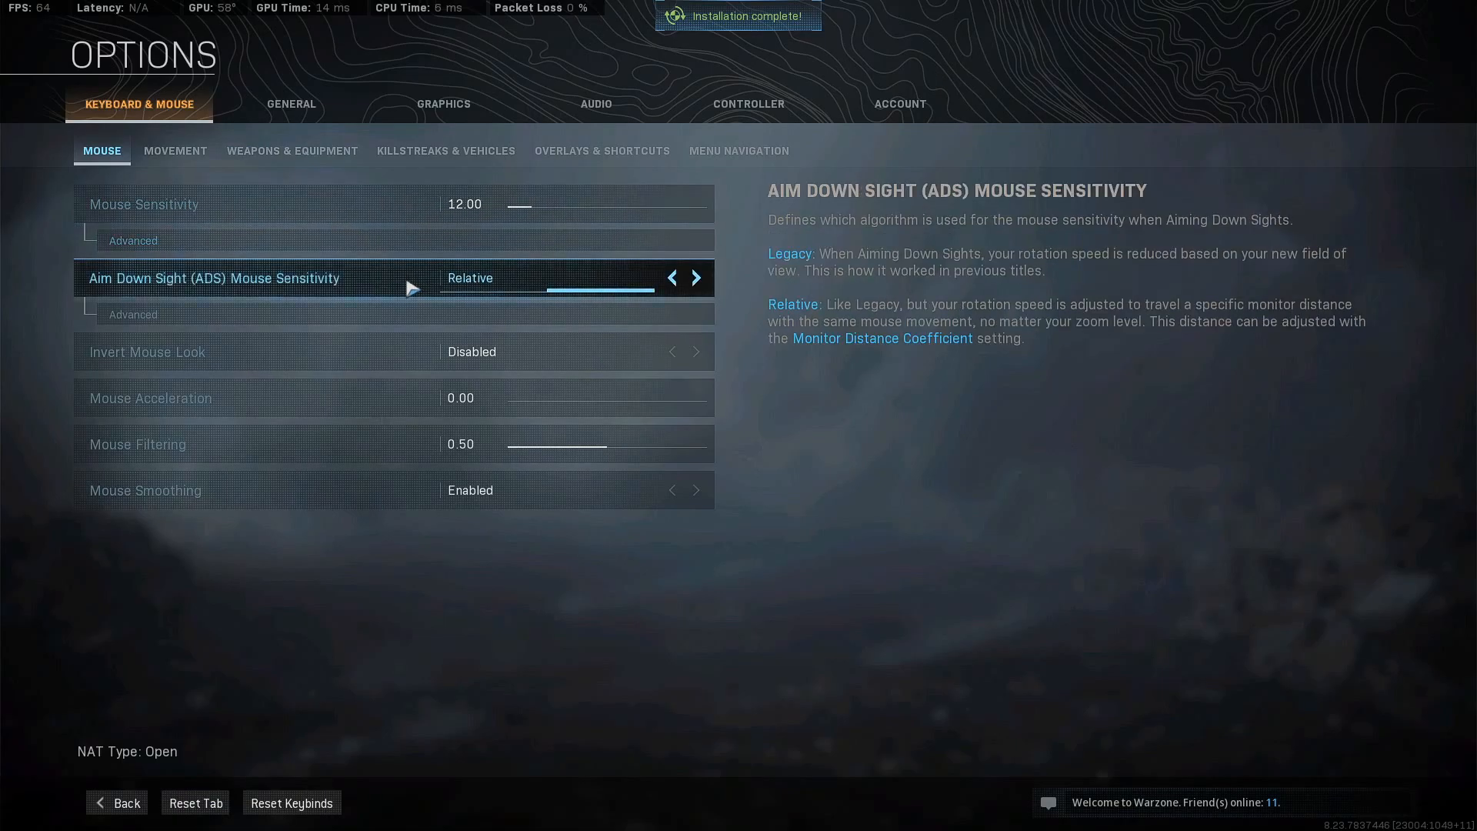
{"action": "left_click", "coordinate": [308, 113]}
{"action": "left_click", "coordinate": [407, 104]}
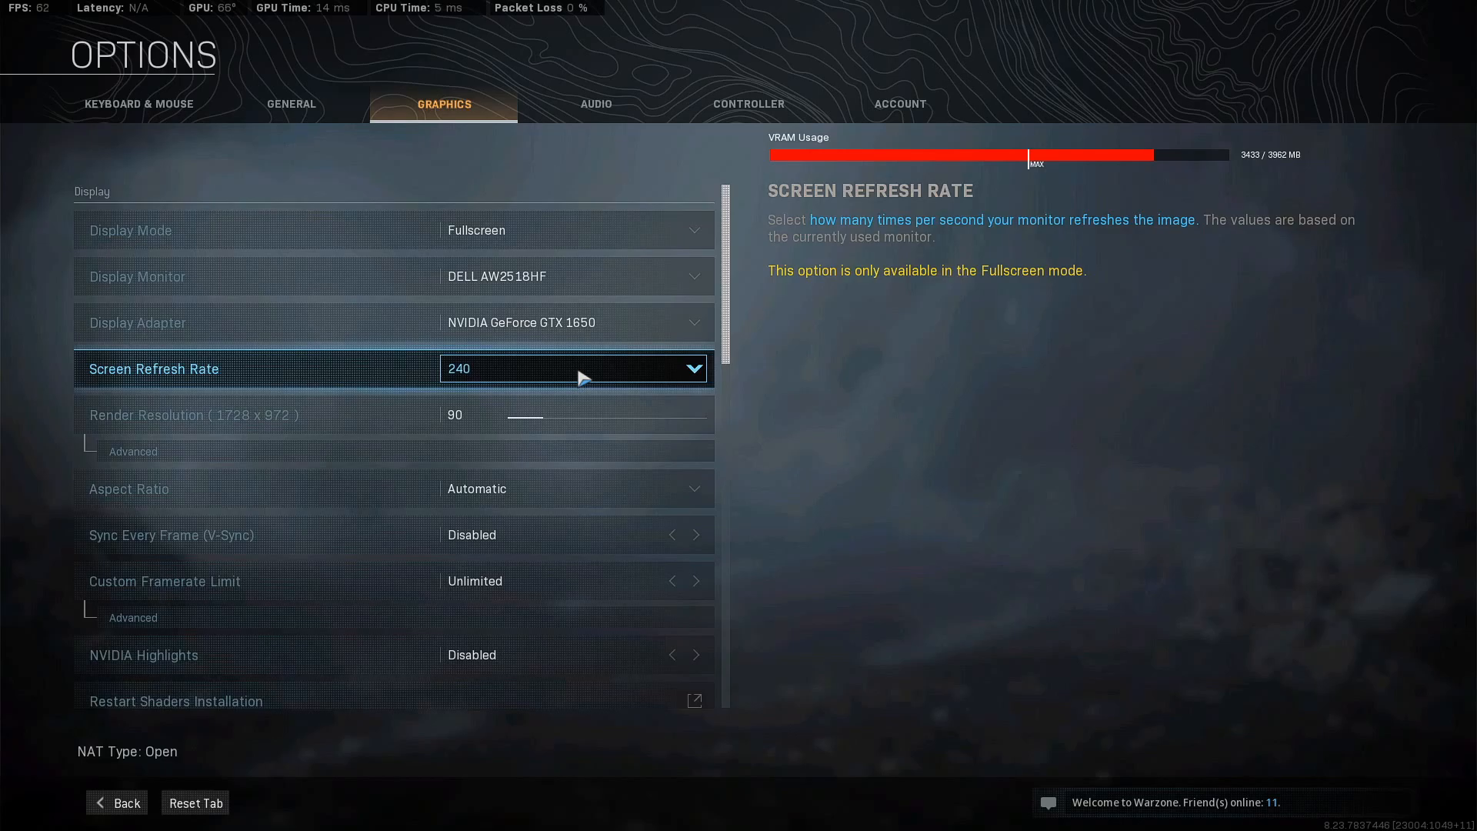
- Set the game's Screen Refresh Rate to 144 and apply the change
{"action": "left_click", "coordinate": [582, 376]}
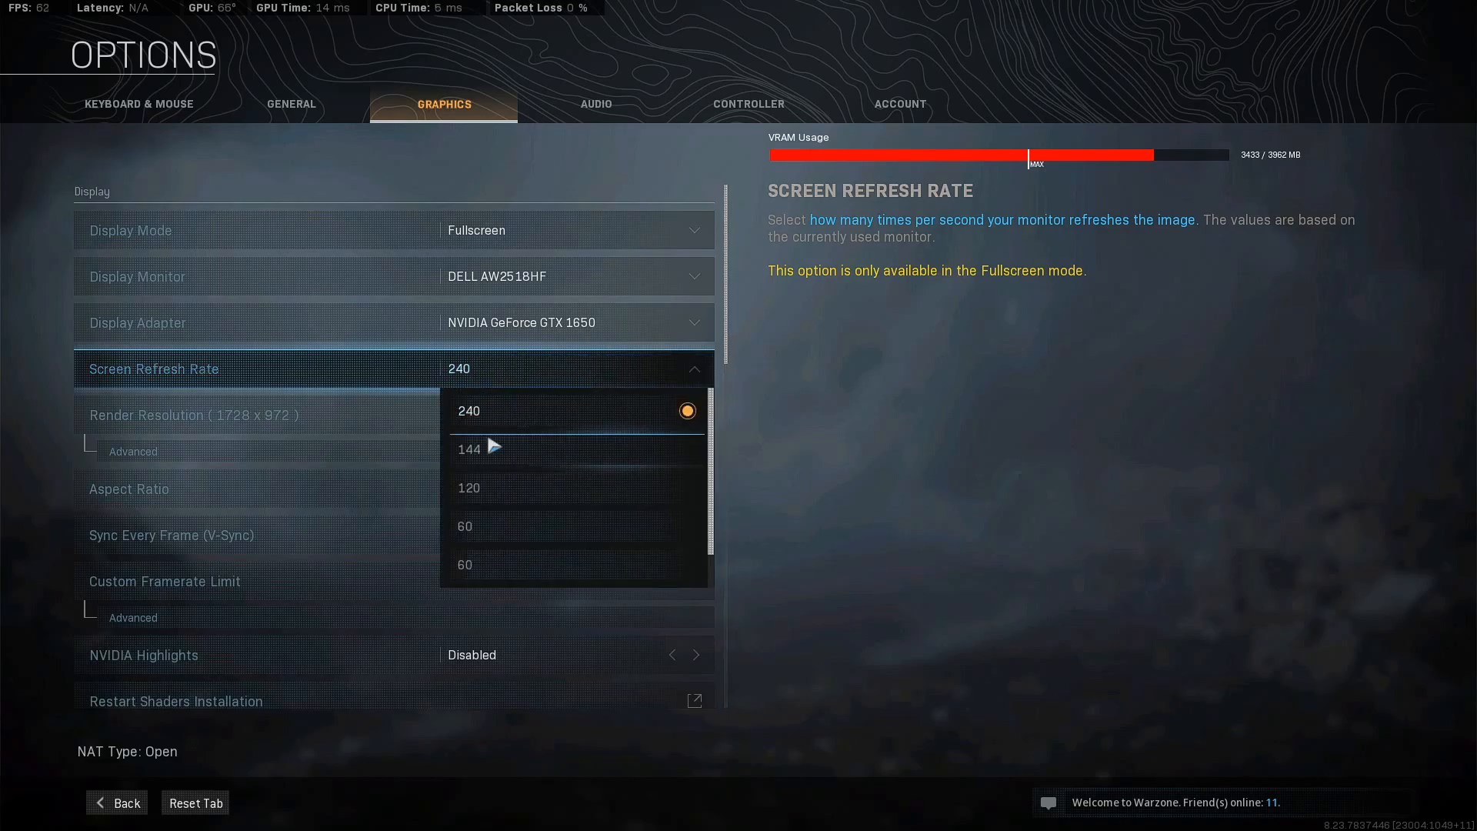
{"action": "left_click", "coordinate": [491, 452]}
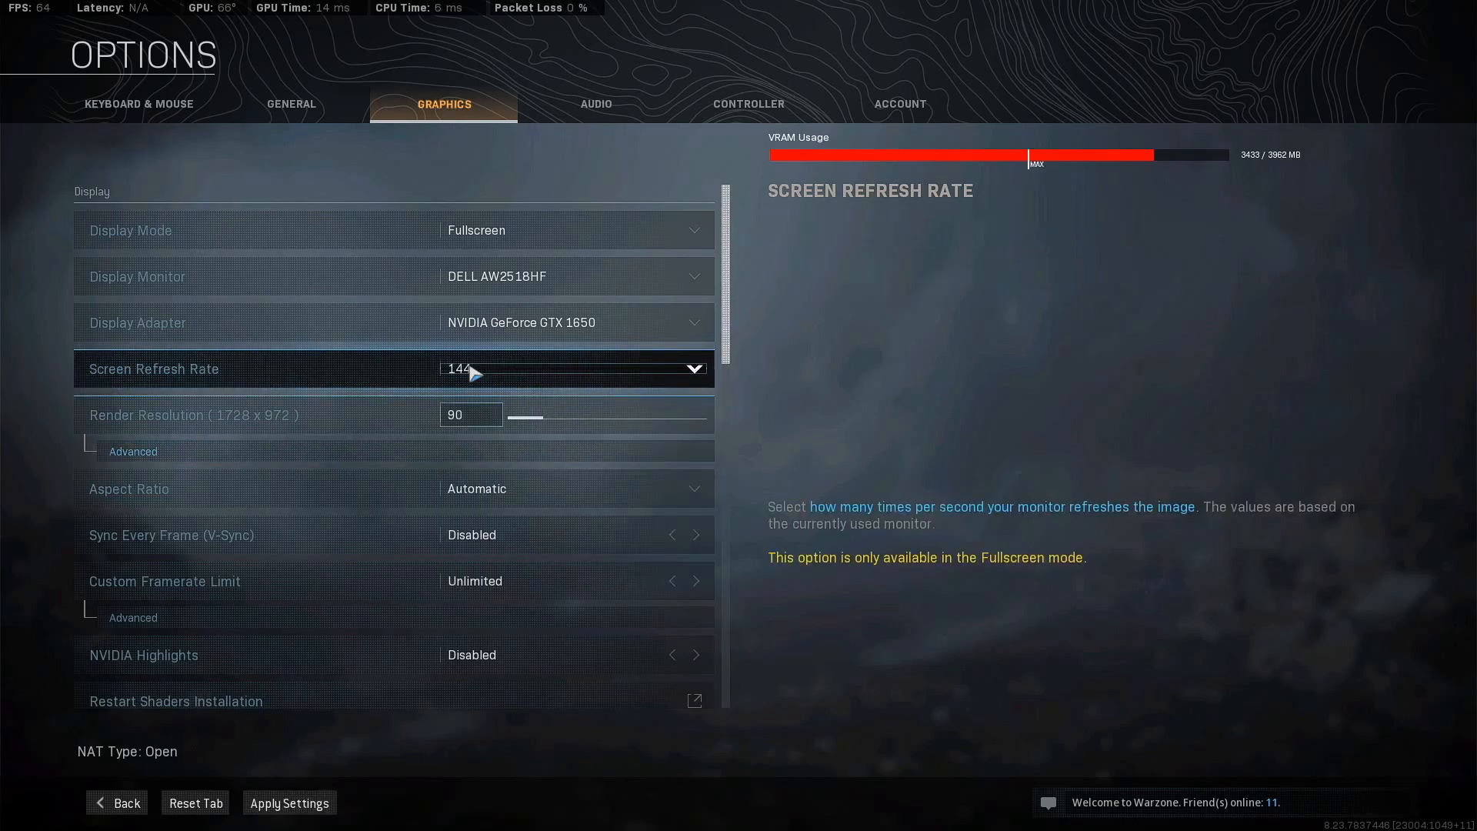
{"action": "left_click", "coordinate": [300, 802]}
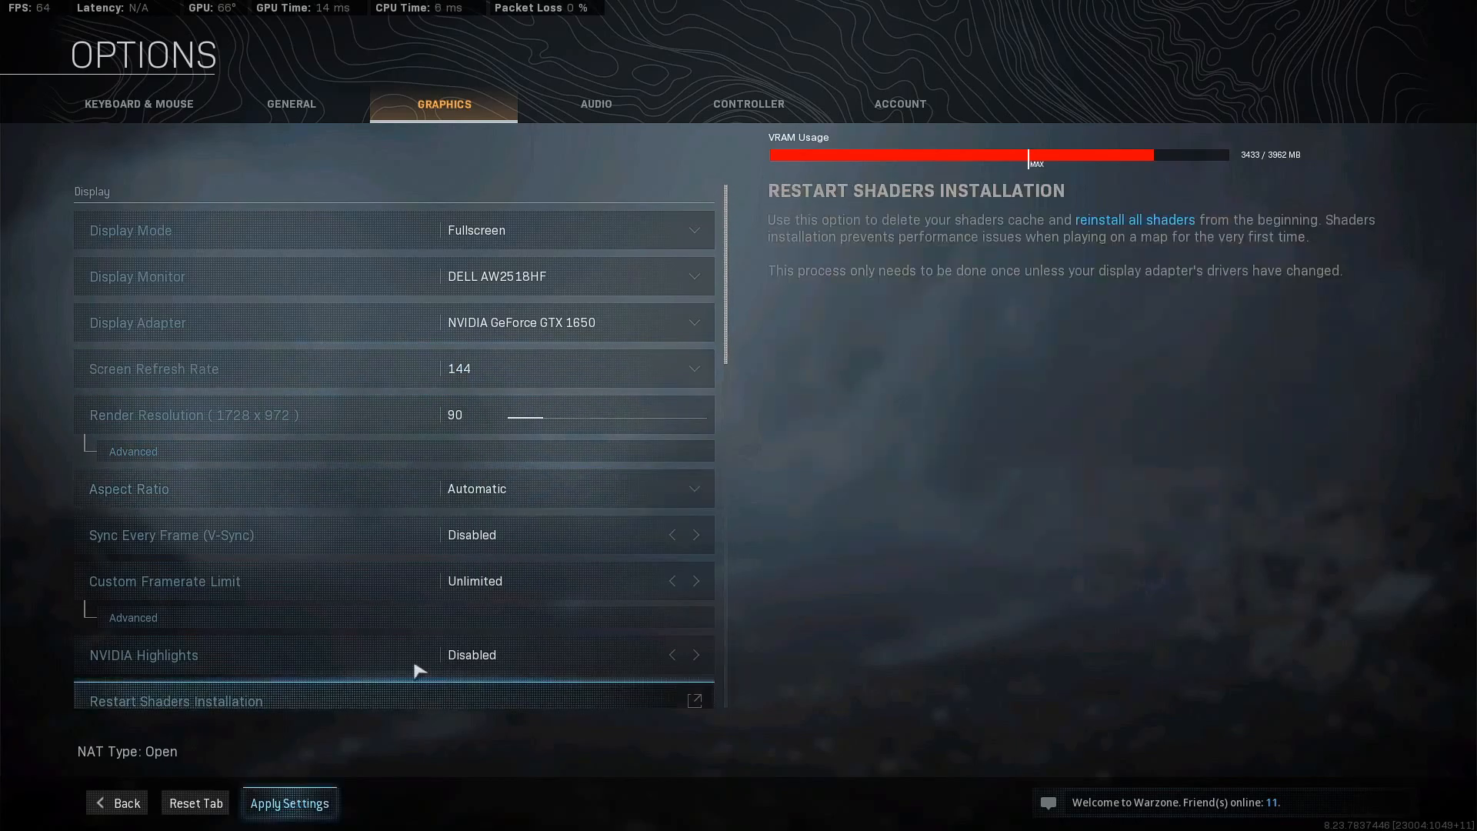
{"action": "left_click", "coordinate": [732, 409]}
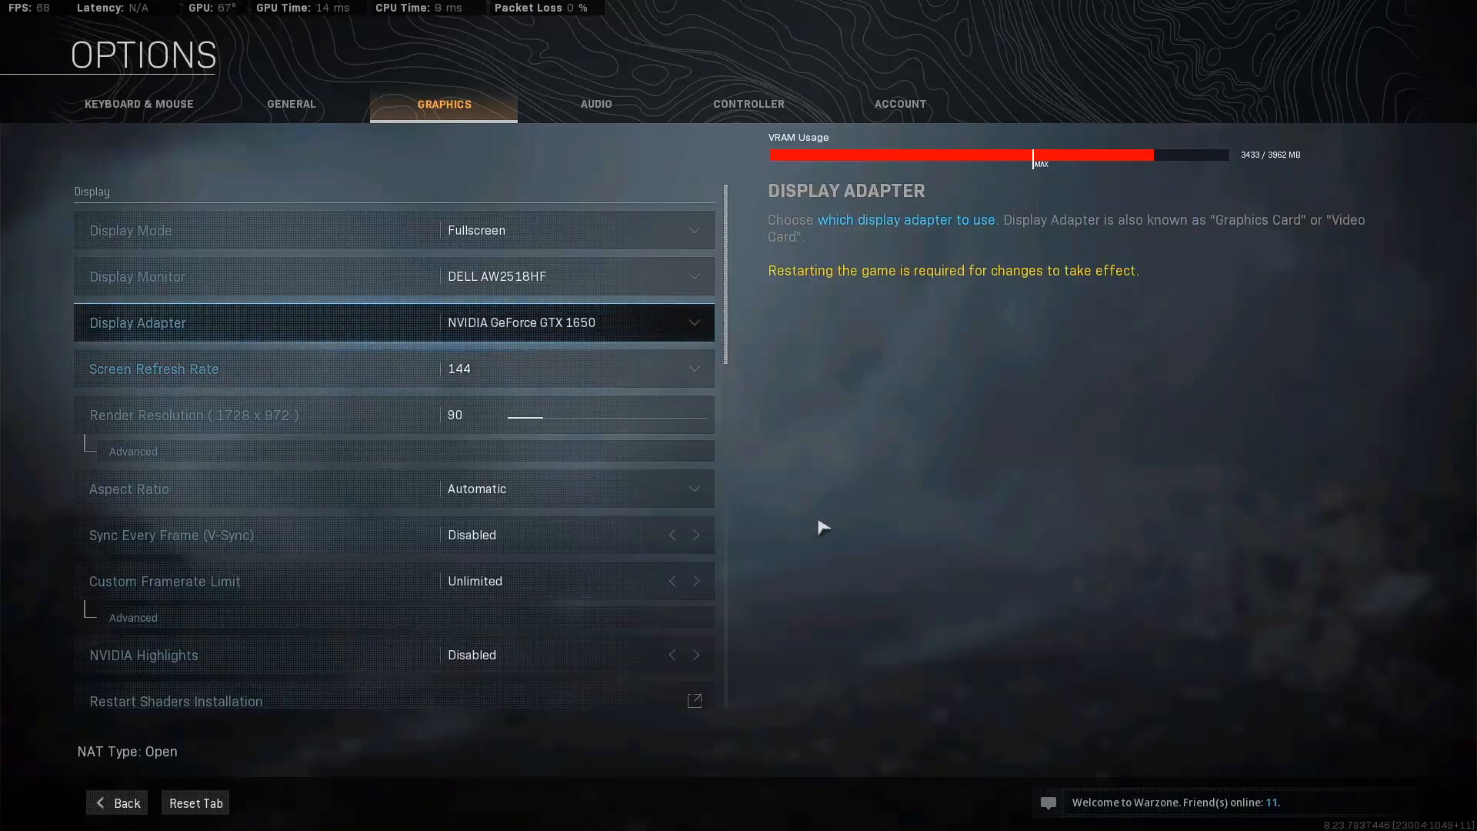
- Set the Screen Refresh Rate to 240 and apply the change despite the VRAM usage warning
{"action": "left_click", "coordinate": [543, 374]}
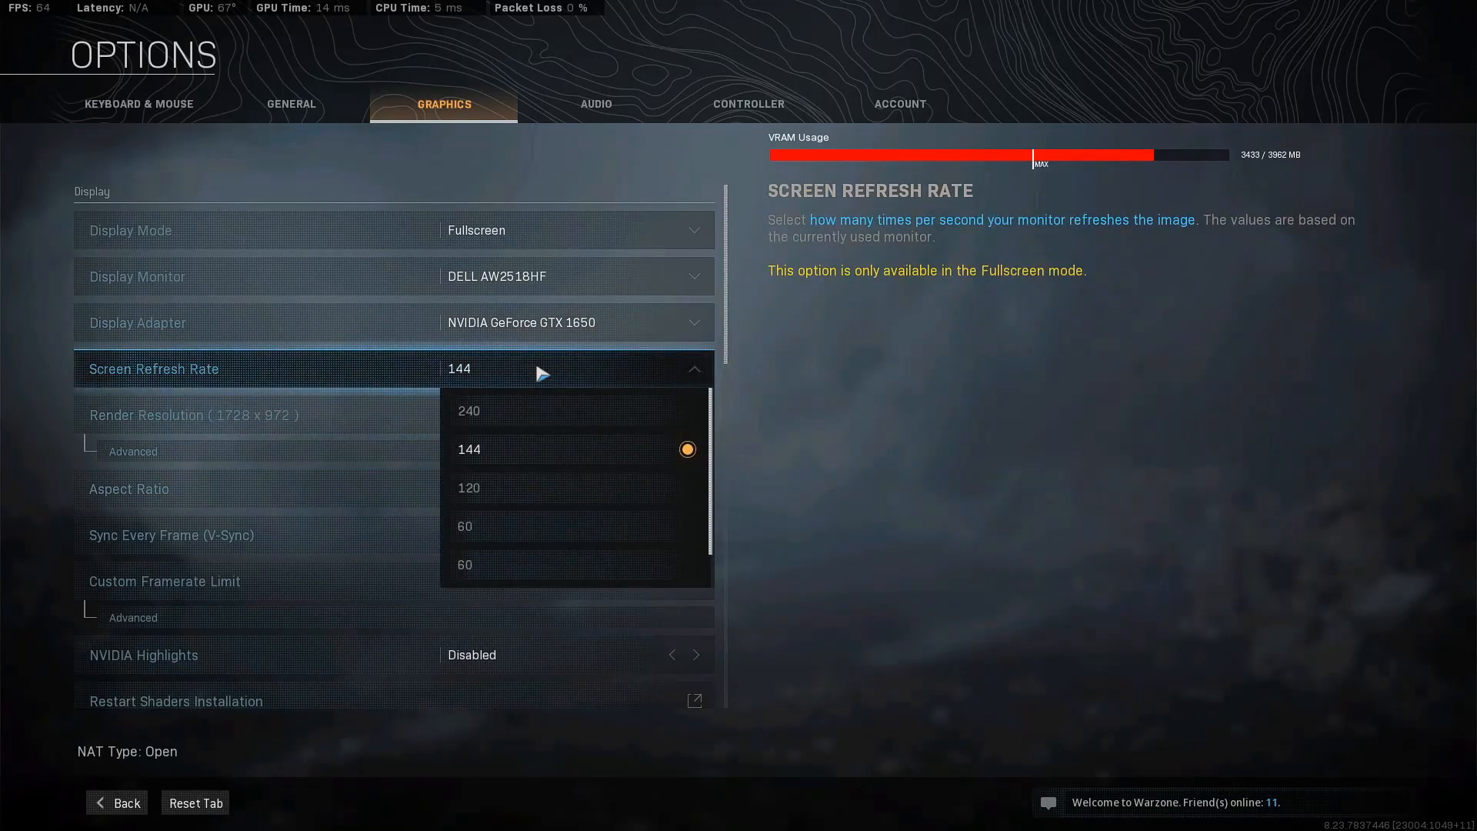
{"action": "left_click", "coordinate": [536, 410]}
{"action": "left_click", "coordinate": [324, 802]}
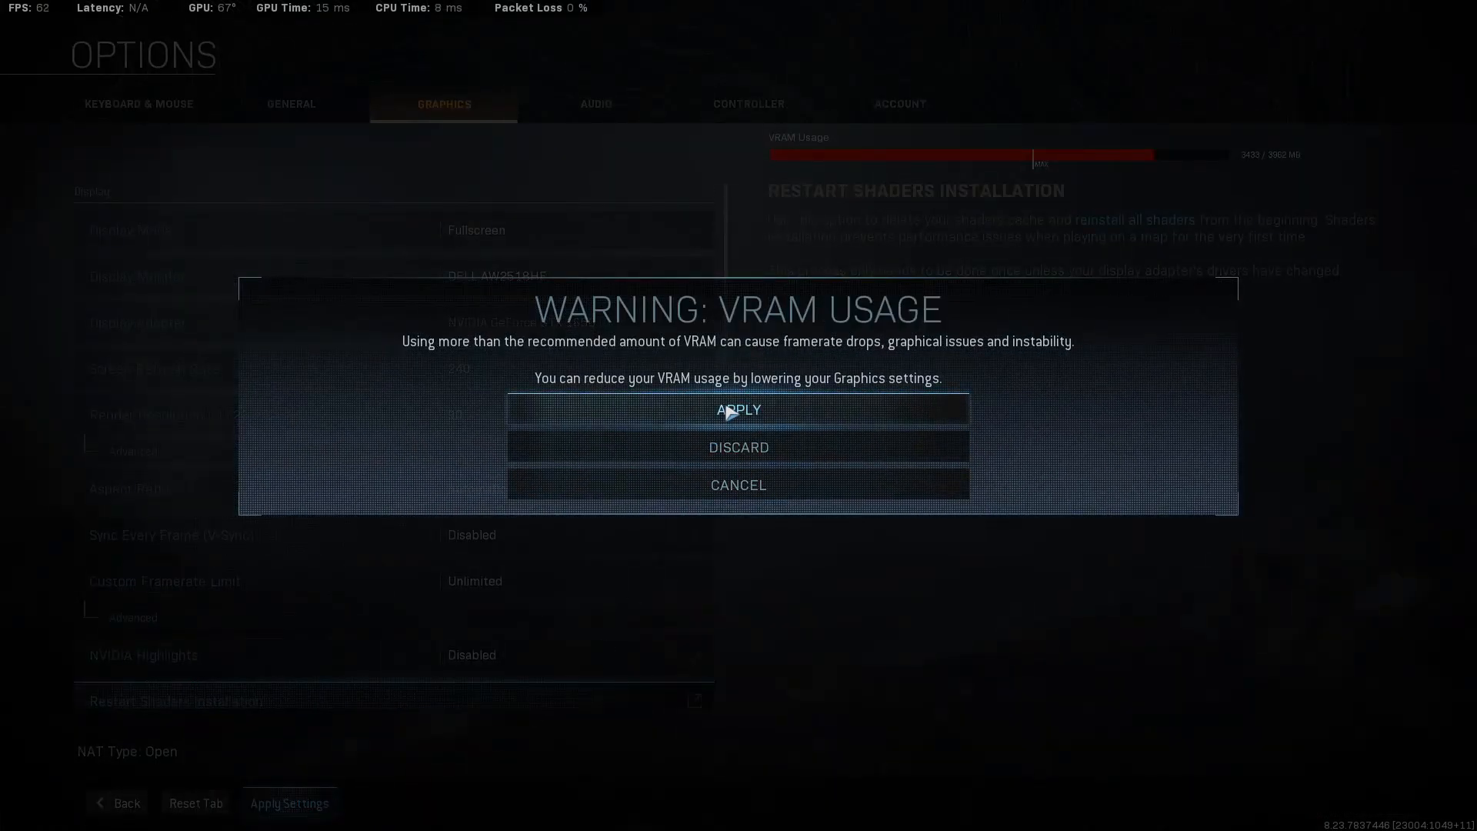
{"action": "left_click", "coordinate": [732, 411]}
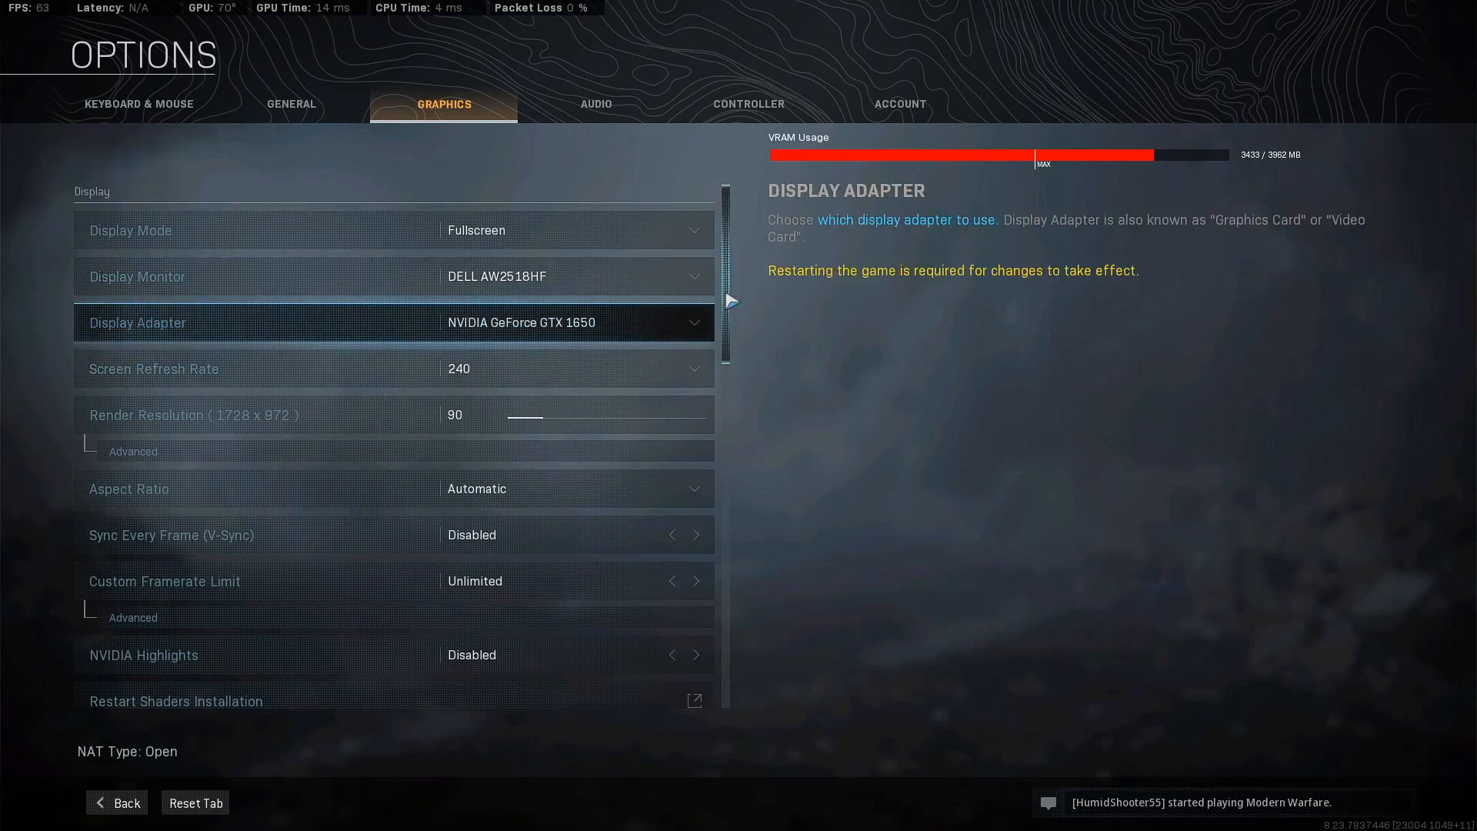
{"action": "scroll", "coordinate": [734, 302], "scroll_direction": "down", "scroll_amount": 4}
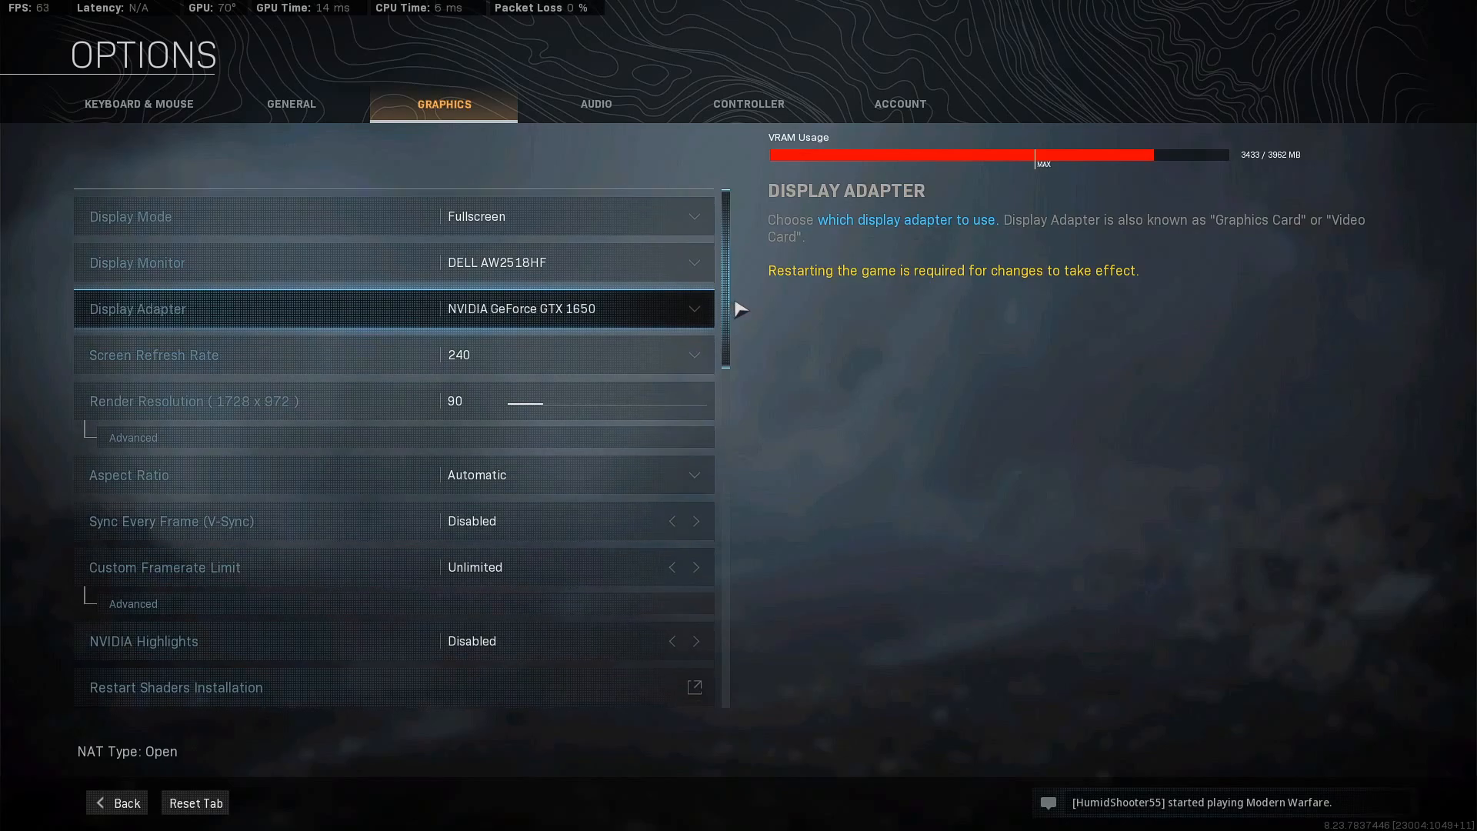
- Examine the display, texture, shadow and lighting, and post-processing settings in the graphics options, then return to the Warzone main screen
{"action": "scroll", "coordinate": [741, 319], "scroll_direction": "down", "scroll_amount": 4}
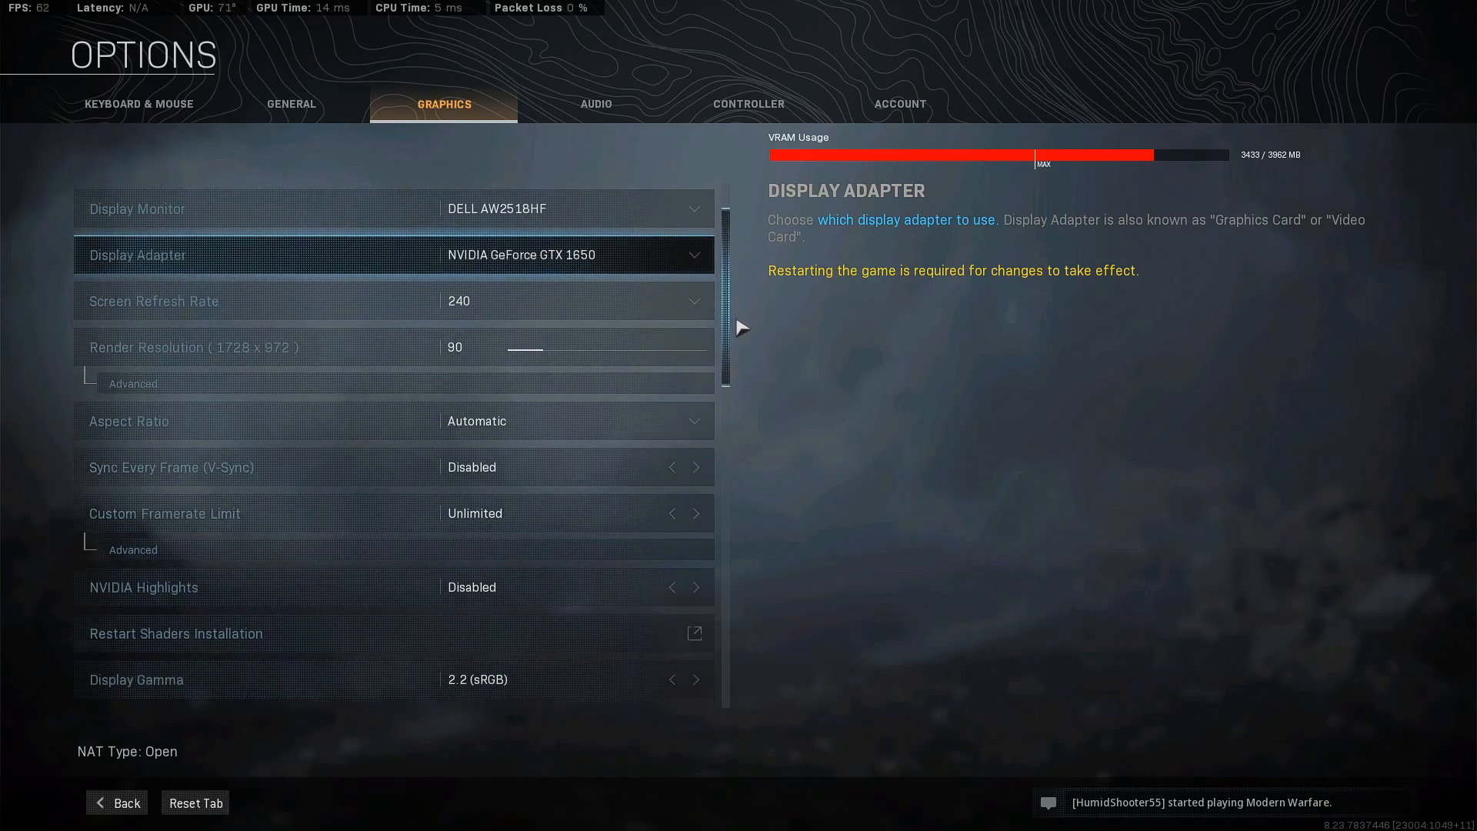
{"action": "scroll", "coordinate": [744, 340], "scroll_direction": "down", "scroll_amount": 4}
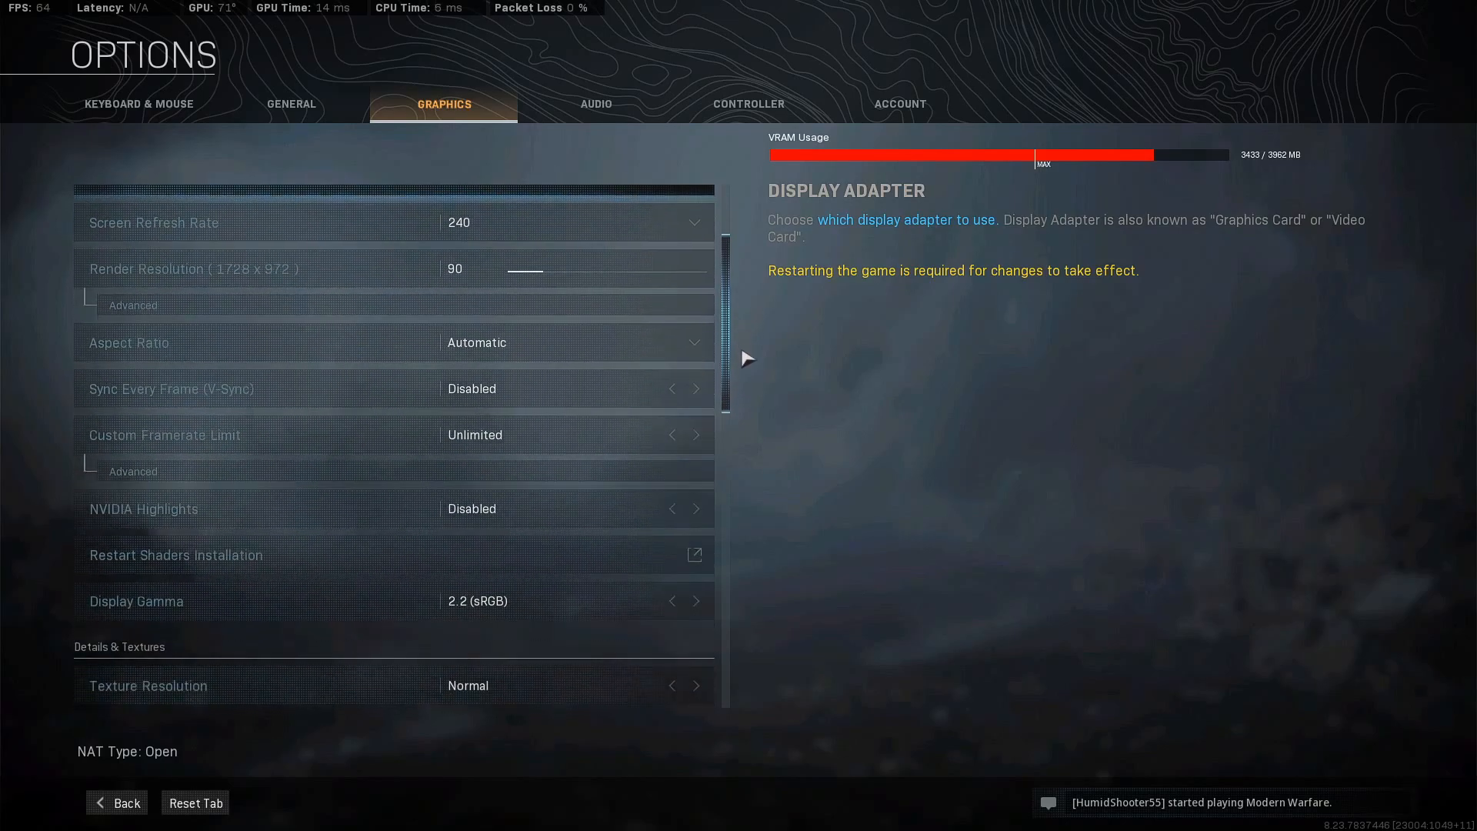
{"action": "scroll", "coordinate": [748, 367], "scroll_direction": "down", "scroll_amount": 4}
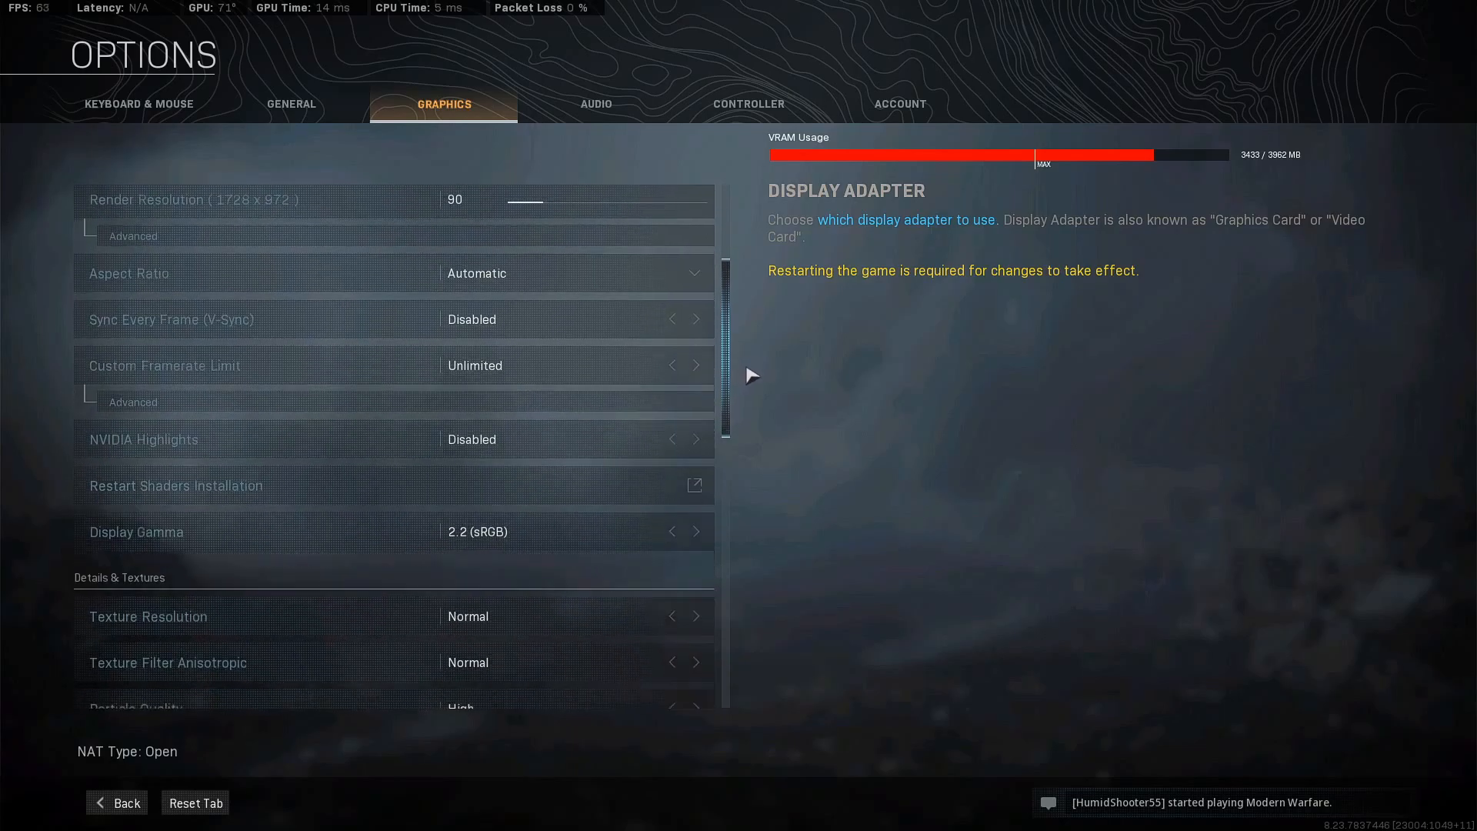
{"action": "scroll", "coordinate": [752, 387], "scroll_direction": "down", "scroll_amount": 1}
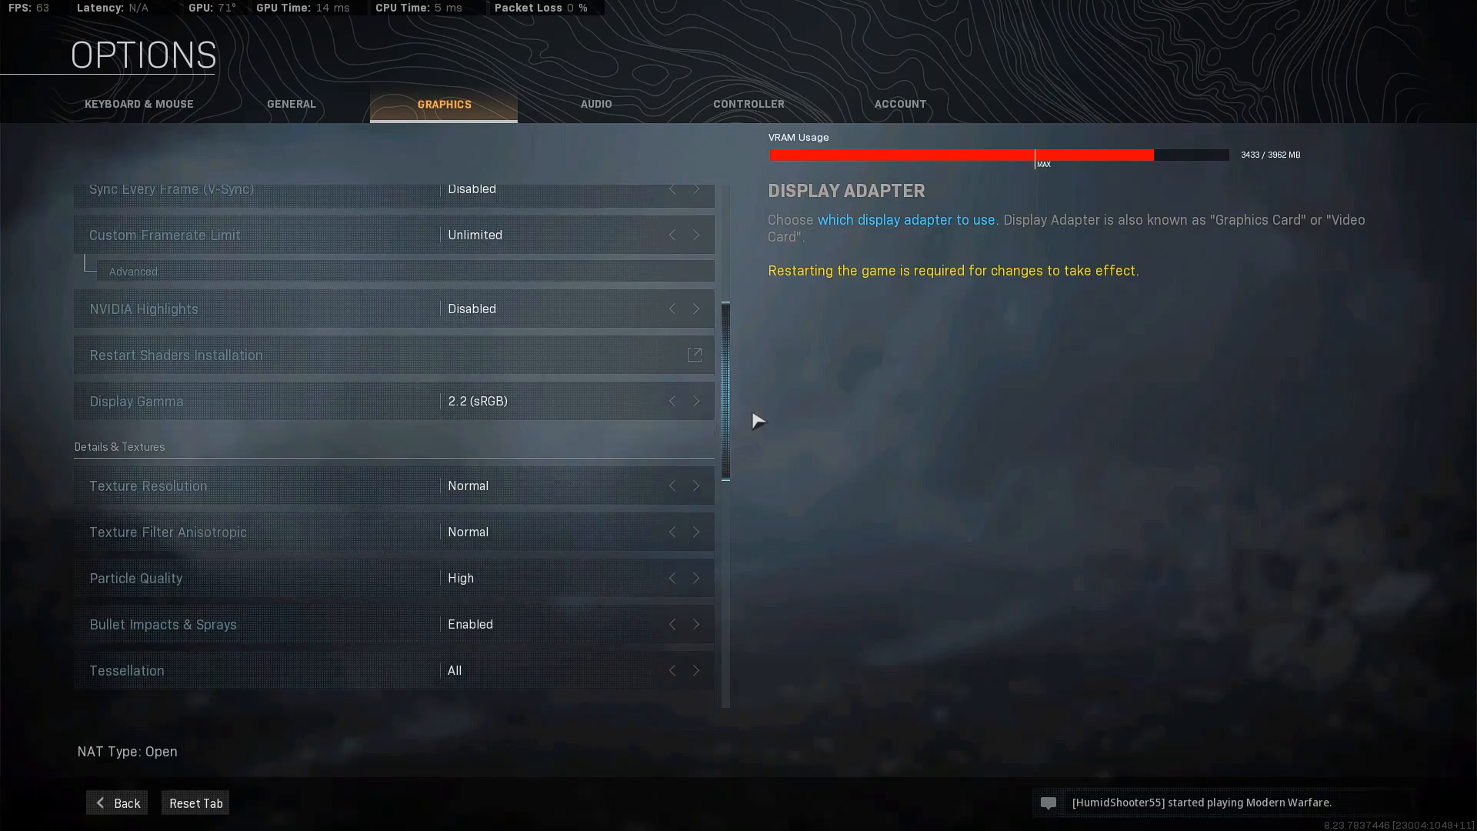
{"action": "scroll", "coordinate": [758, 428], "scroll_direction": "down", "scroll_amount": 3}
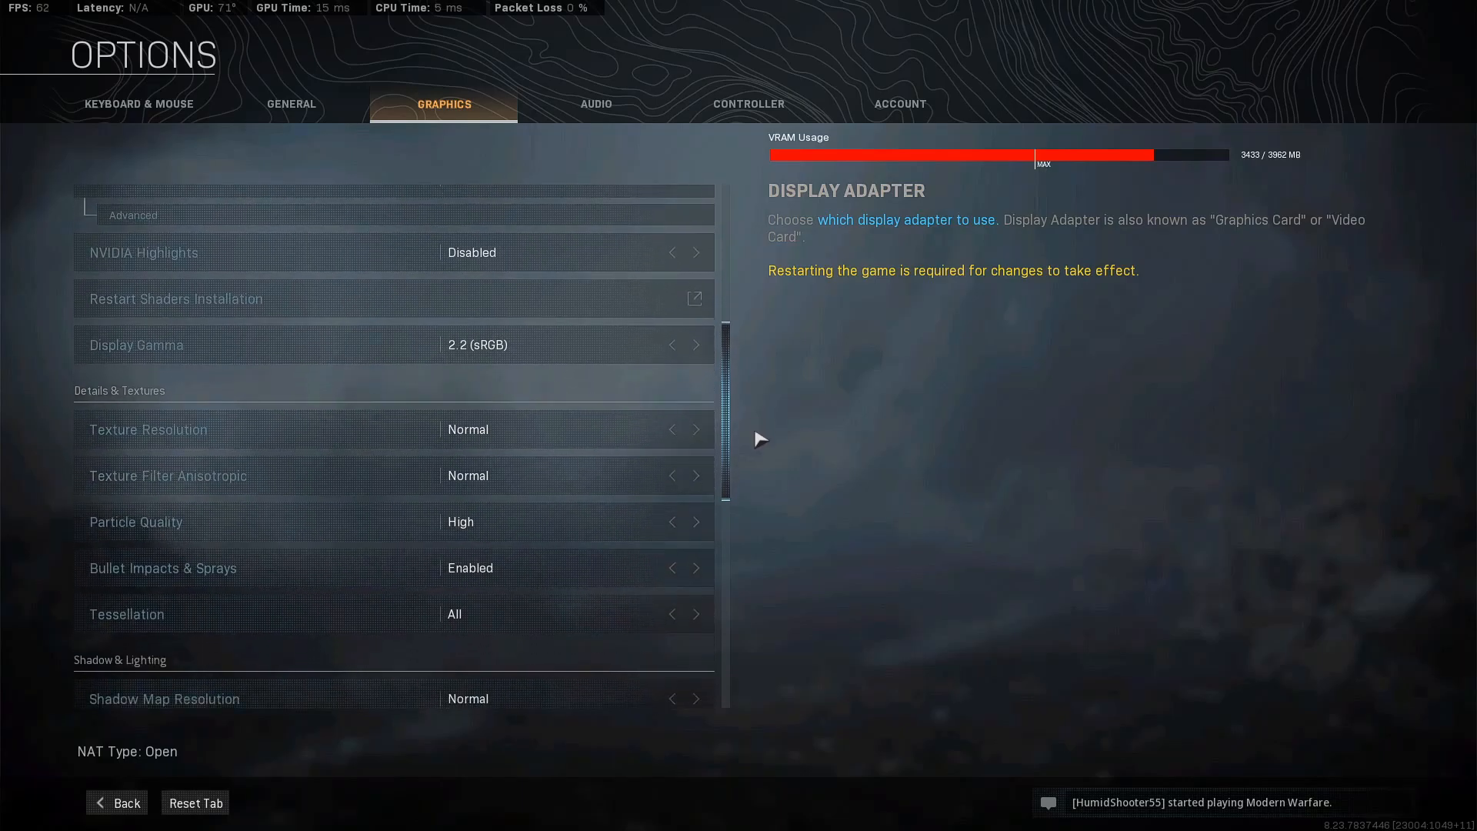
{"action": "scroll", "coordinate": [762, 447], "scroll_direction": "down", "scroll_amount": 3}
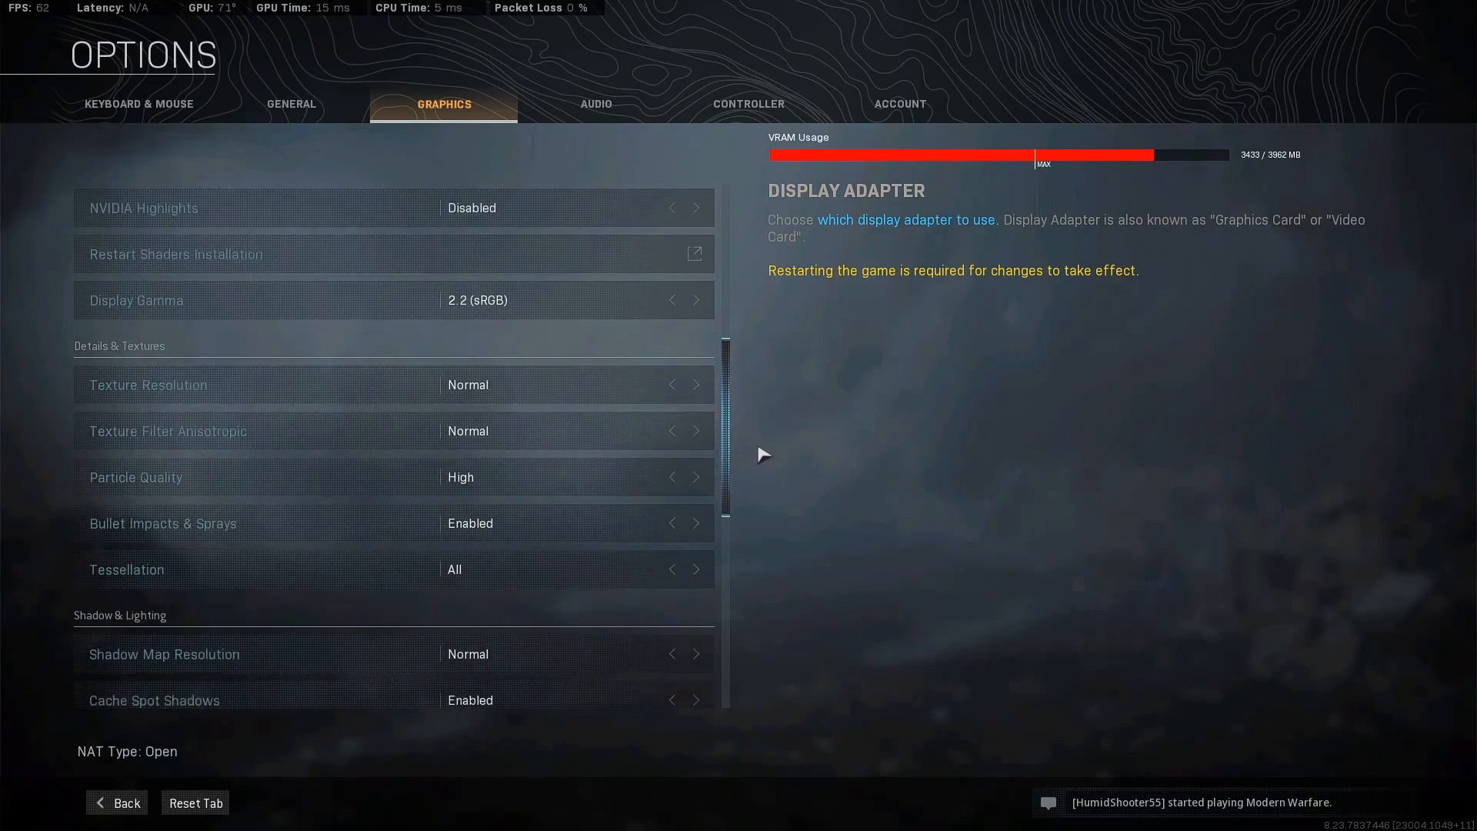
{"action": "scroll", "coordinate": [763, 462], "scroll_direction": "down", "scroll_amount": 2}
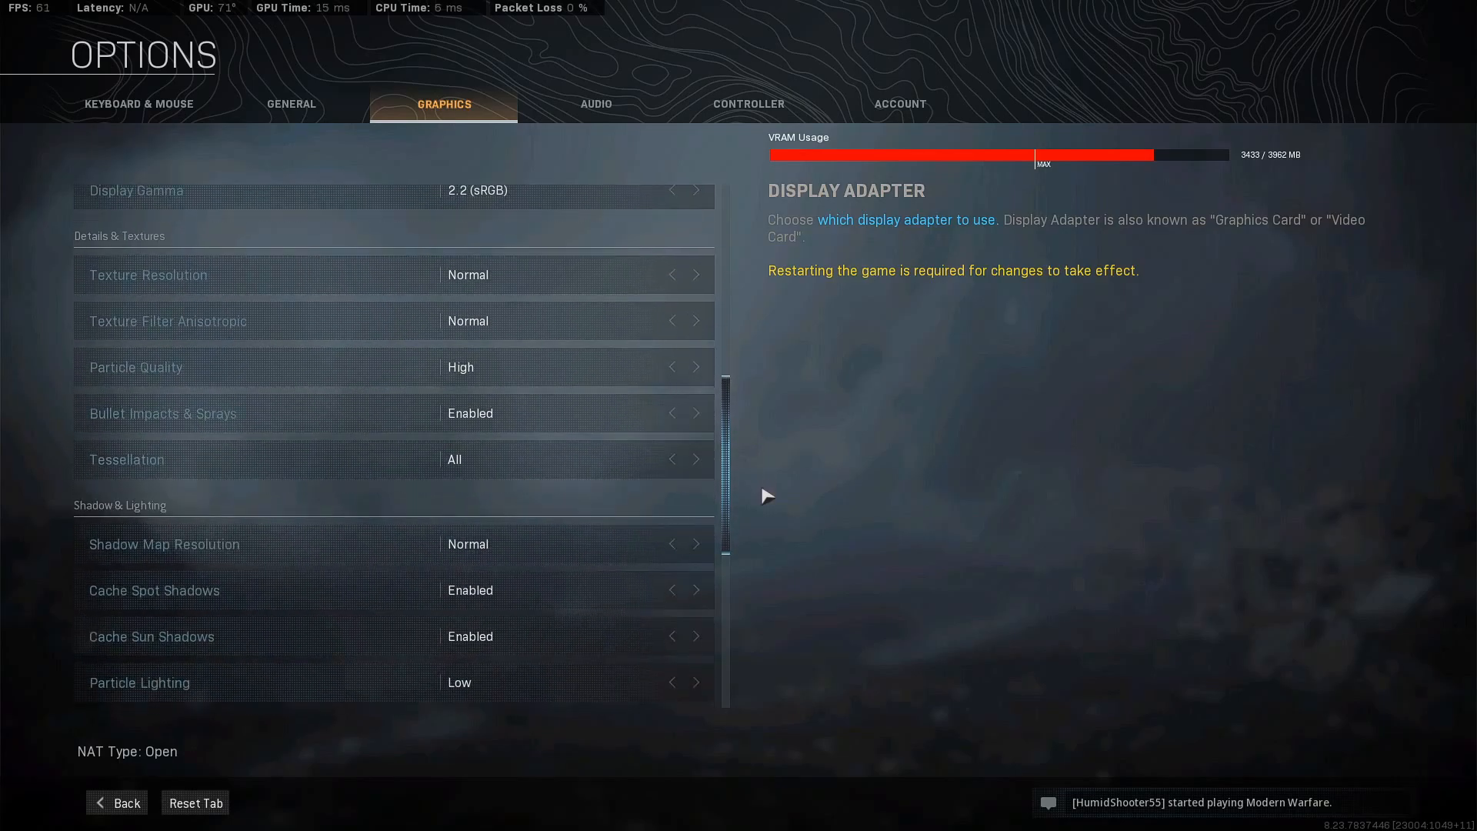
{"action": "scroll", "coordinate": [767, 496], "scroll_direction": "down", "scroll_amount": 3}
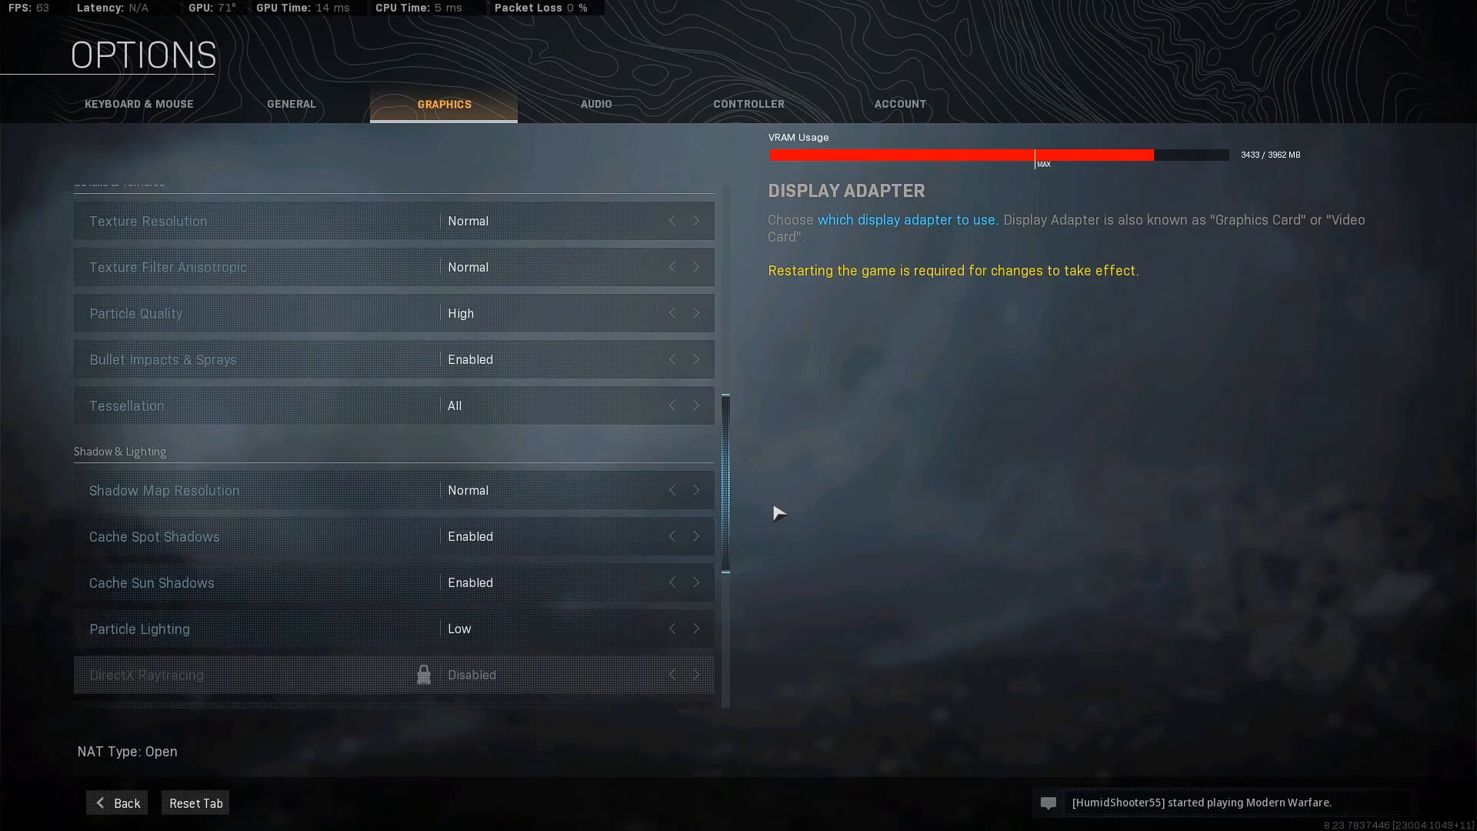
{"action": "scroll", "coordinate": [778, 513], "scroll_direction": "down", "scroll_amount": 5}
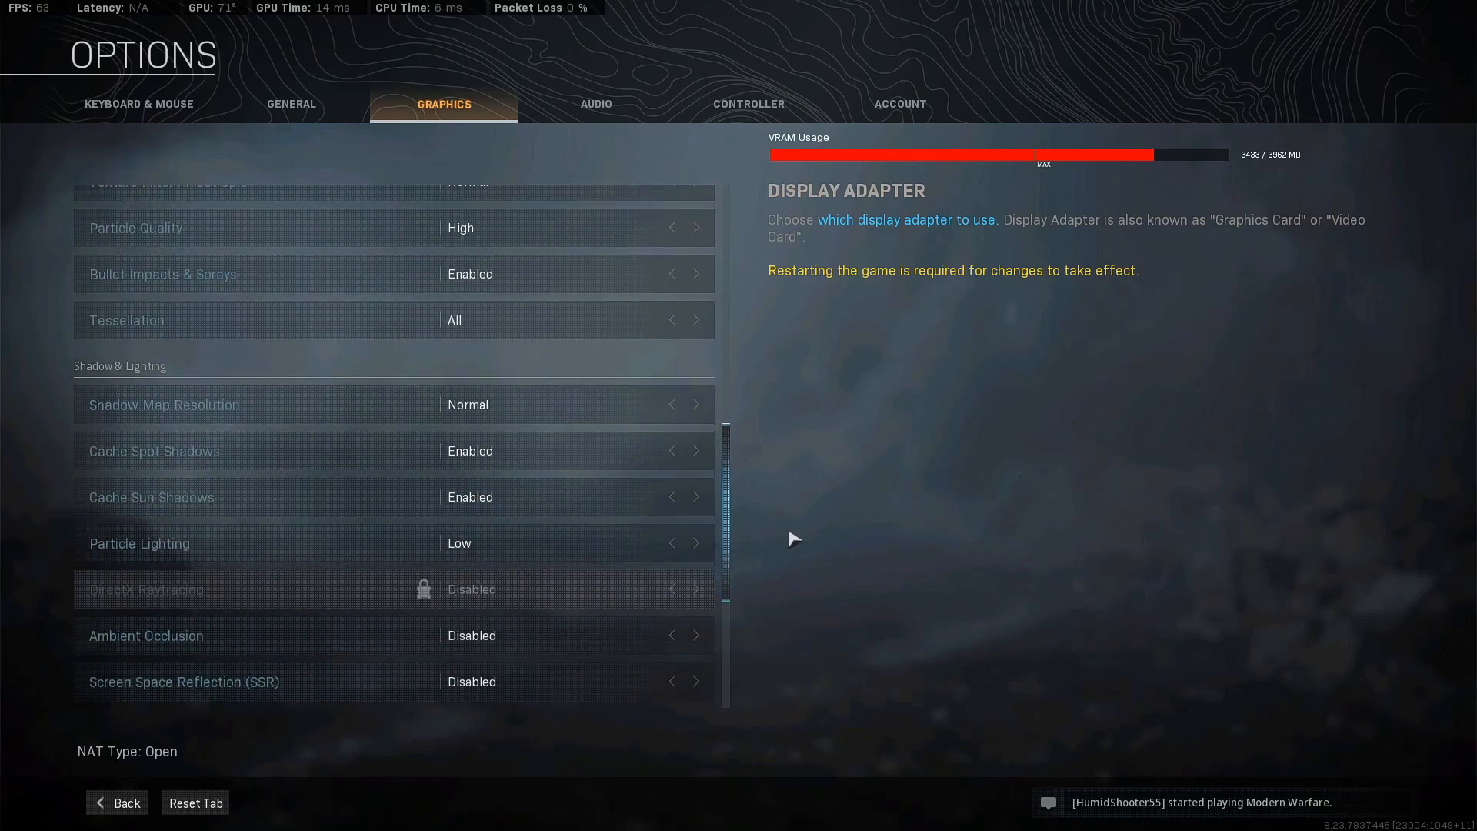
{"action": "scroll", "coordinate": [797, 545], "scroll_direction": "down", "scroll_amount": 4}
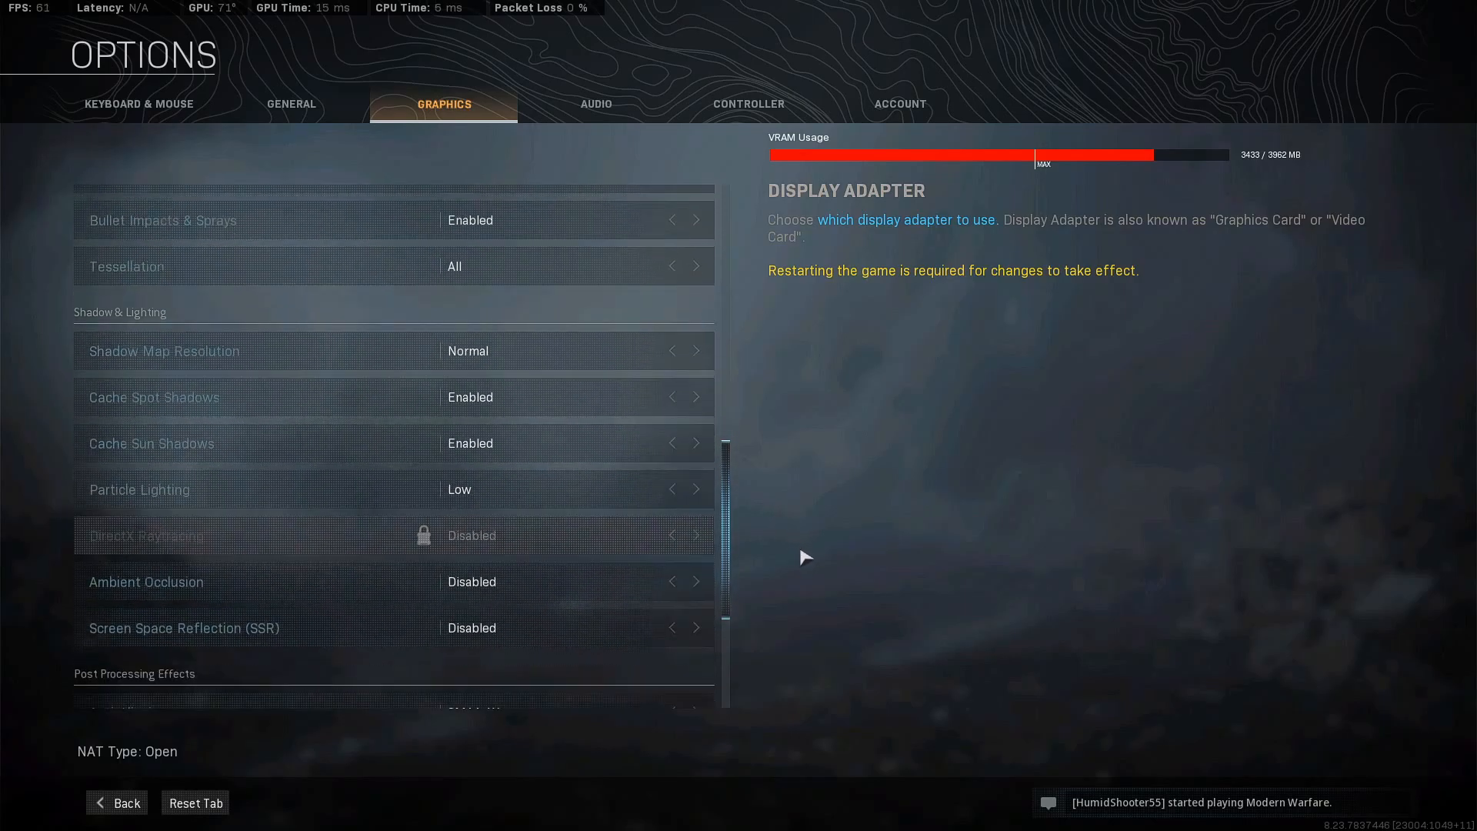
{"action": "scroll", "coordinate": [817, 571], "scroll_direction": "down", "scroll_amount": 4}
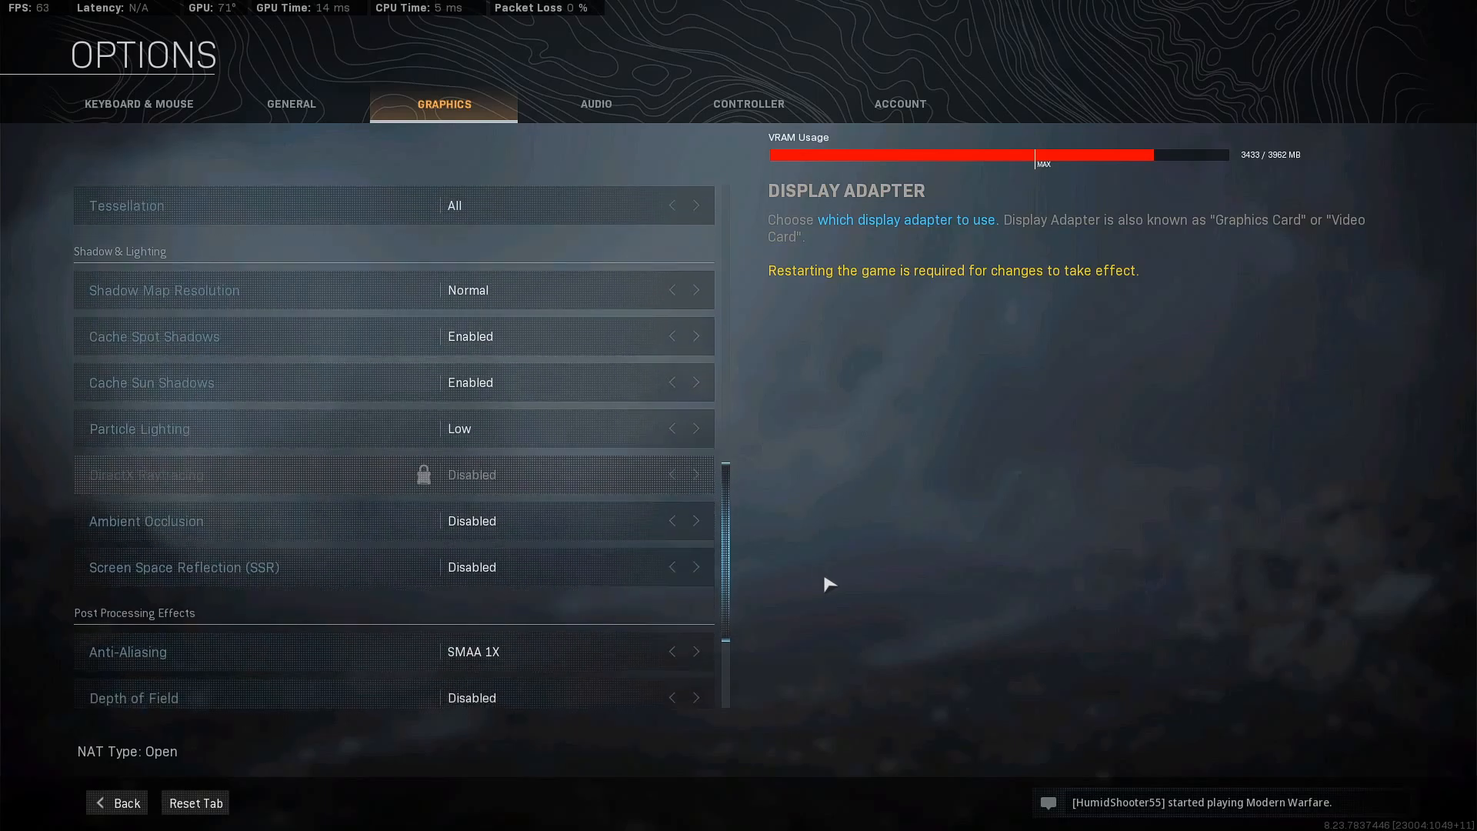
{"action": "scroll", "coordinate": [835, 596], "scroll_direction": "down", "scroll_amount": 4}
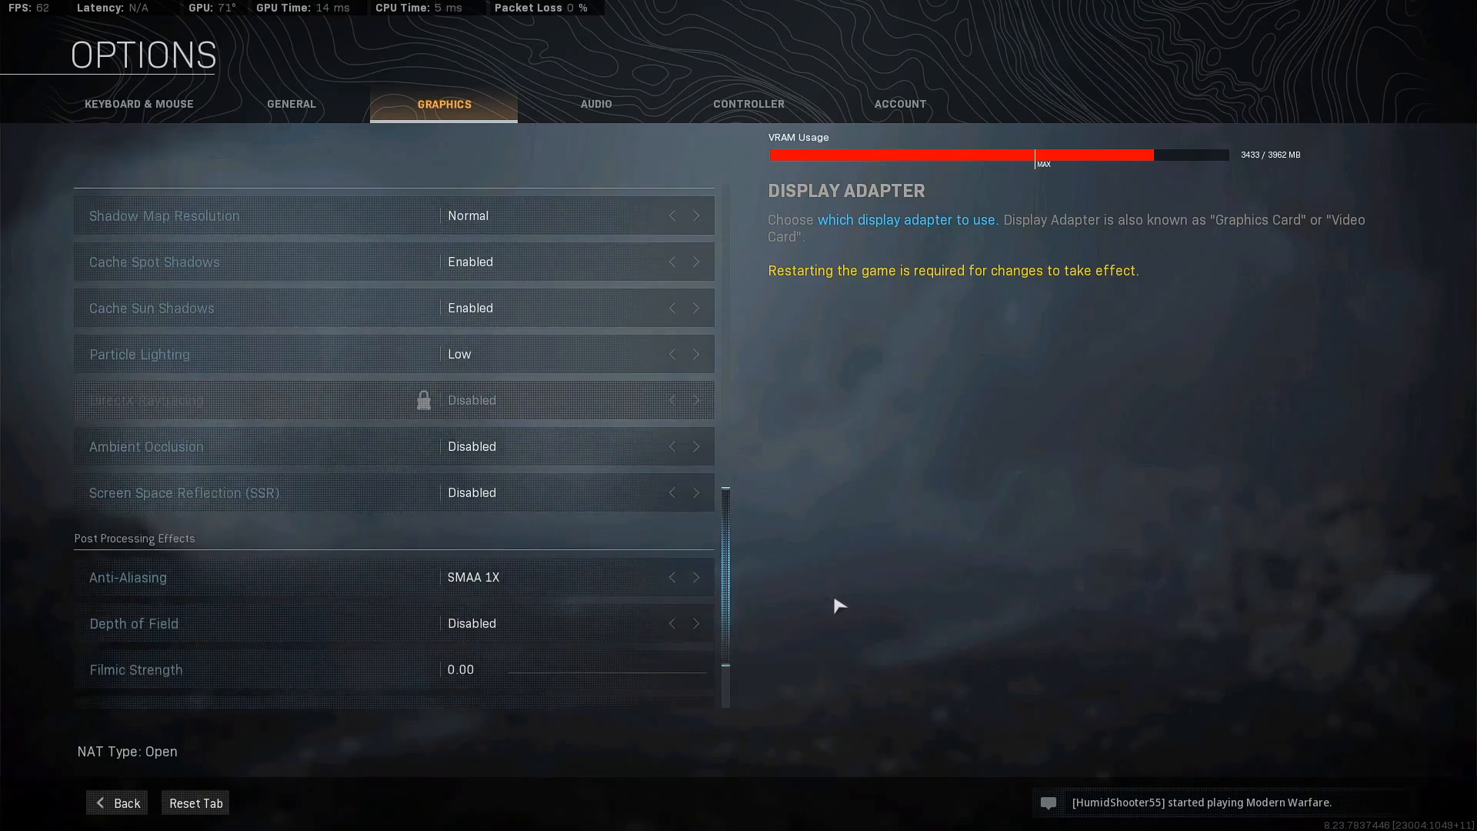
{"action": "scroll", "coordinate": [849, 621], "scroll_direction": "down", "scroll_amount": 4}
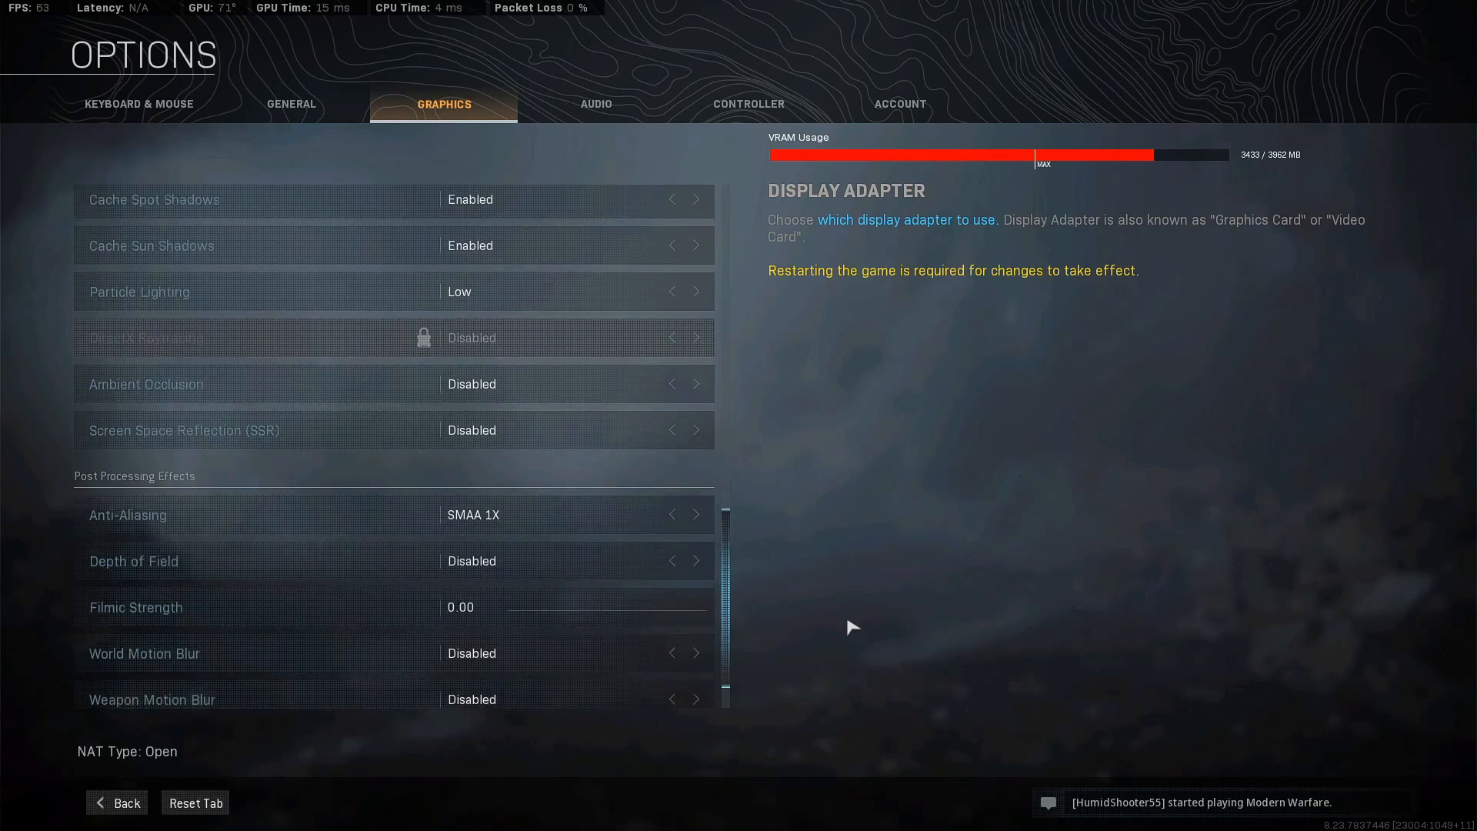
{"action": "scroll", "coordinate": [860, 643], "scroll_direction": "down", "scroll_amount": 1}
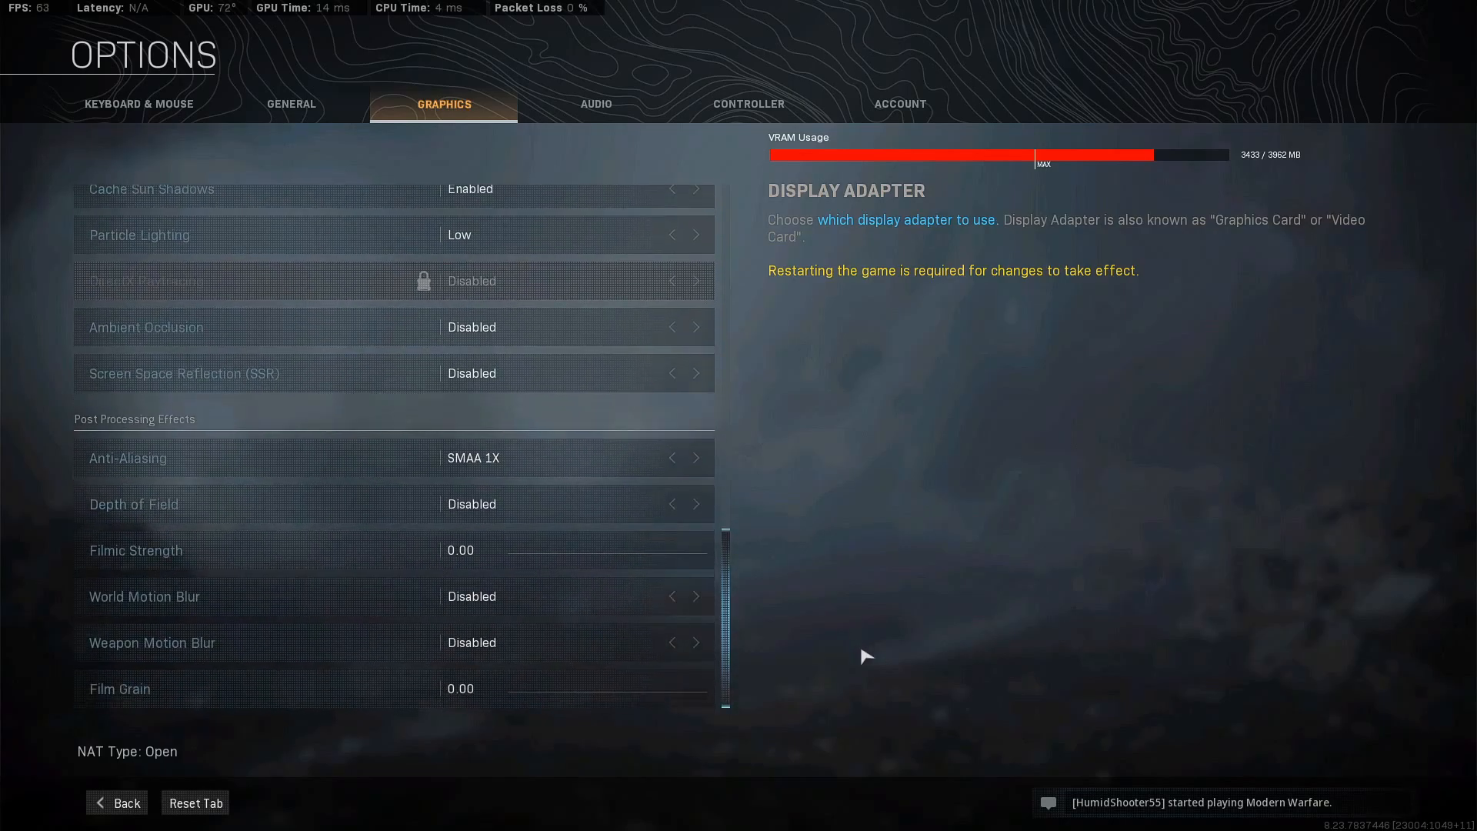
{"action": "scroll", "coordinate": [815, 323], "scroll_direction": "up", "scroll_amount": 15}
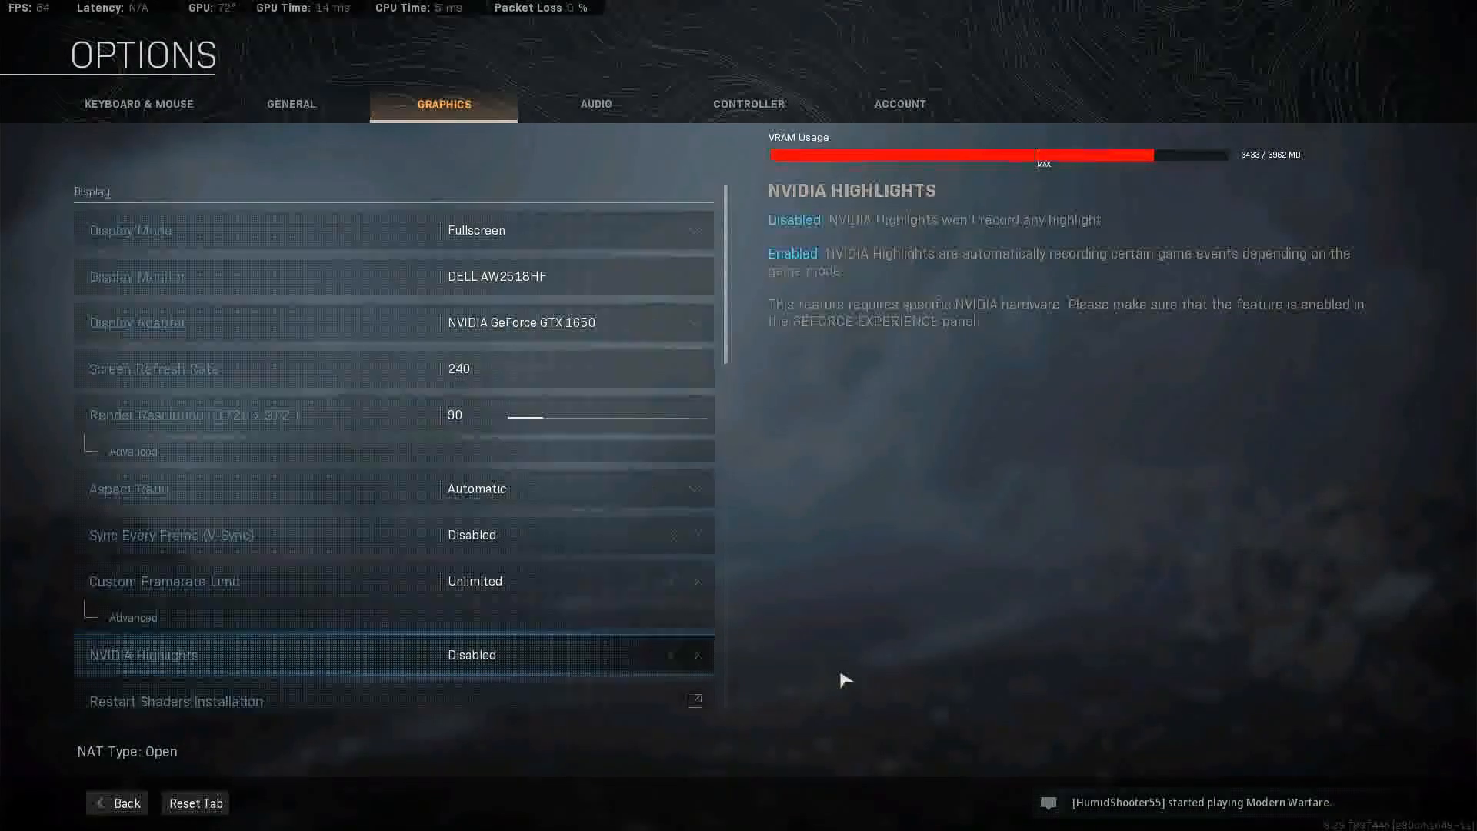
{"action": "left_click", "coordinate": [117, 803]}
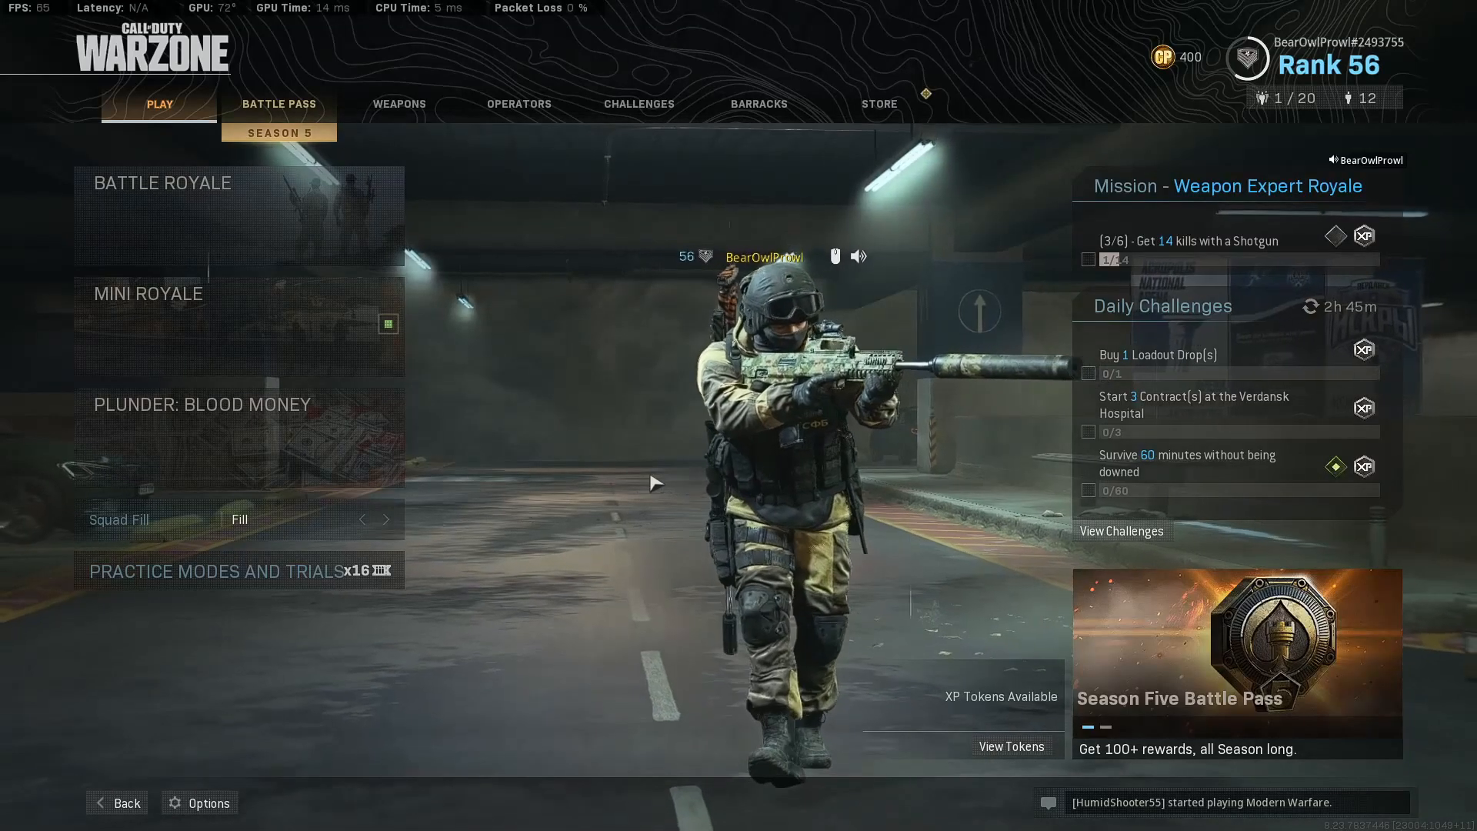
- Open the game filter in the GeForce Experience overlay, look through the filters available to add, then close the overlay
{"action": "key", "text": "alt+z"}
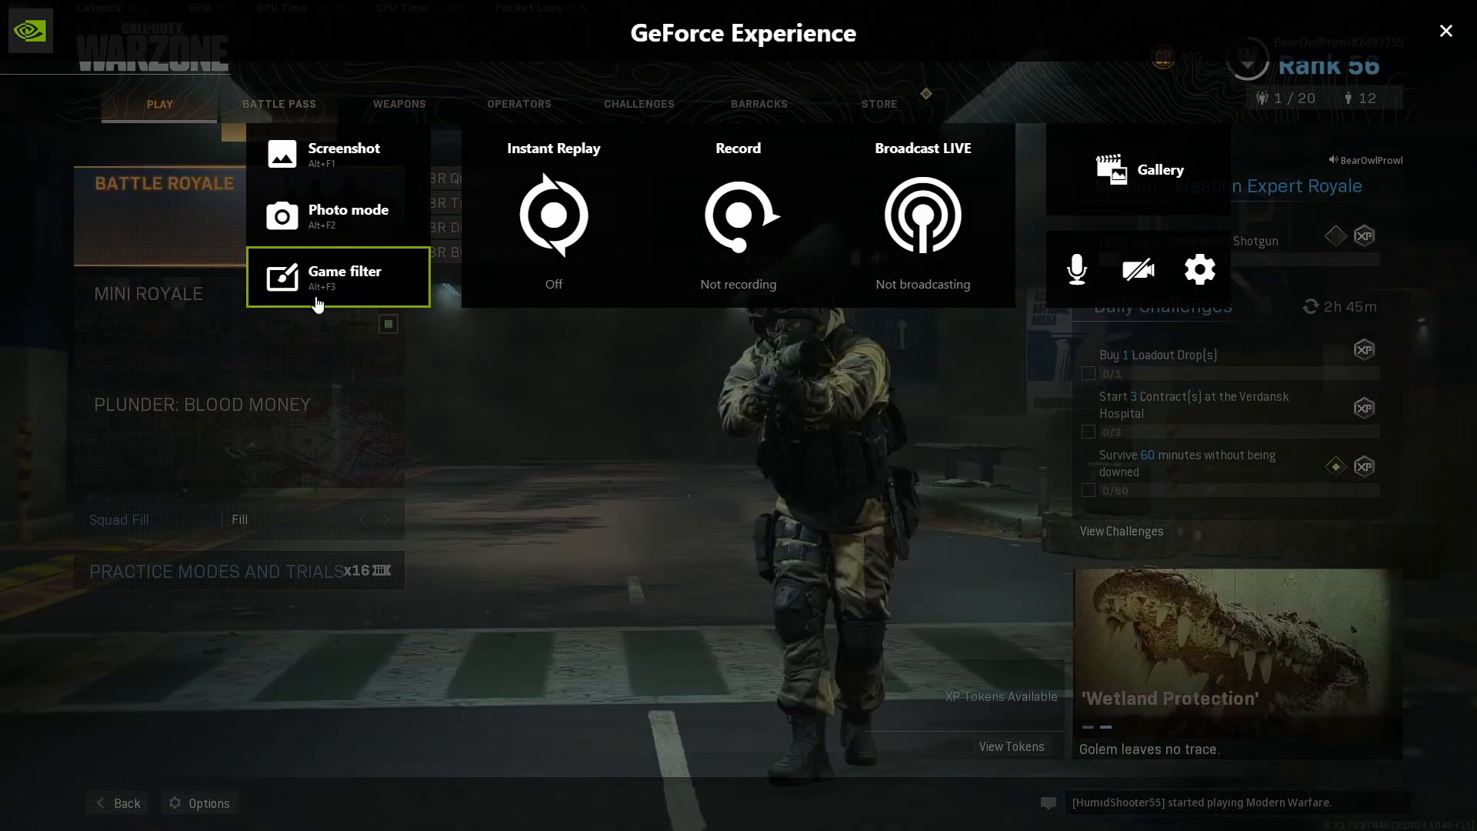
{"action": "left_click", "coordinate": [280, 300]}
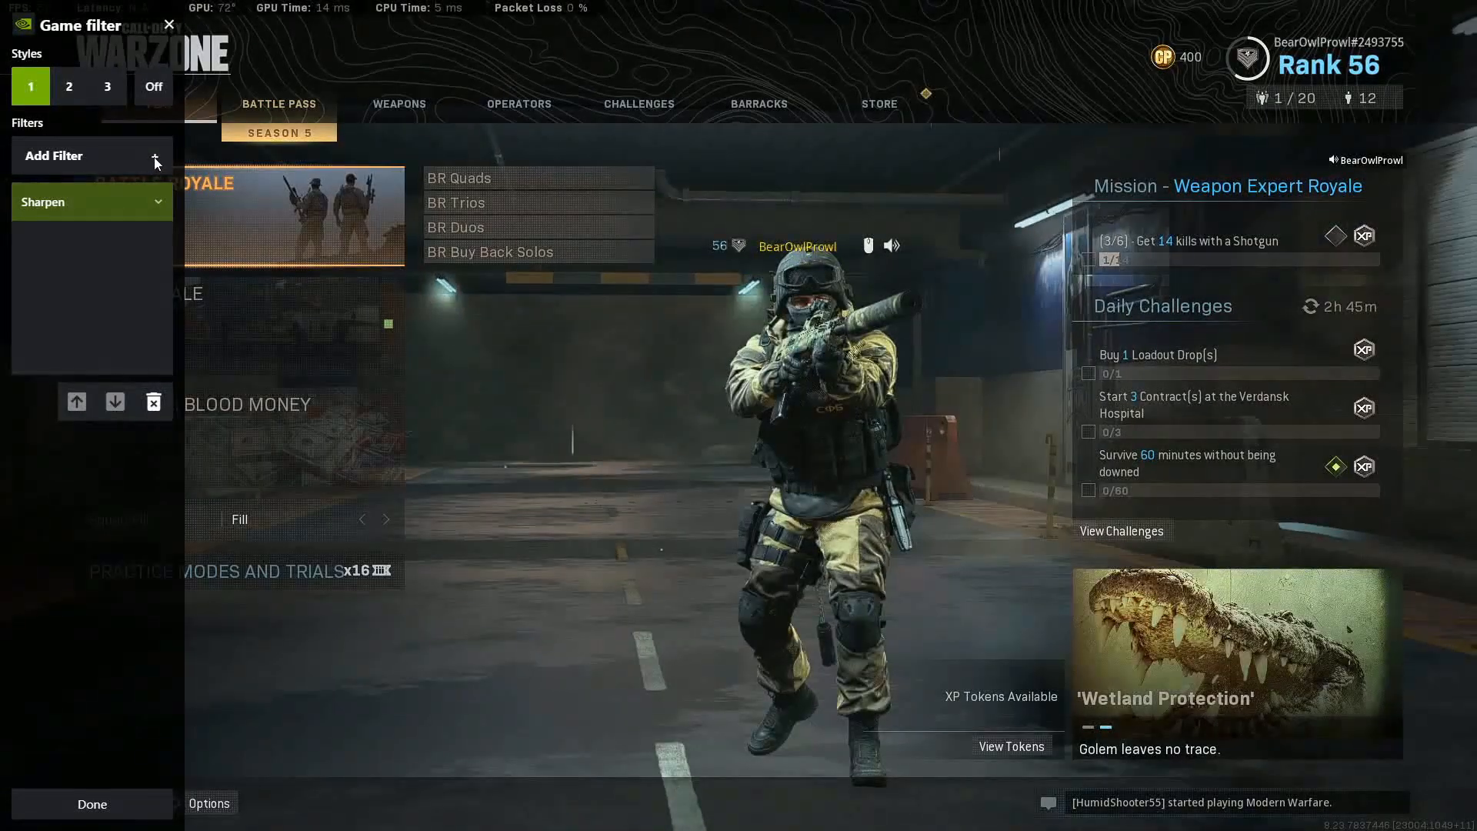
{"action": "left_click", "coordinate": [154, 157]}
{"action": "scroll", "coordinate": [107, 316], "scroll_direction": "down", "scroll_amount": 3}
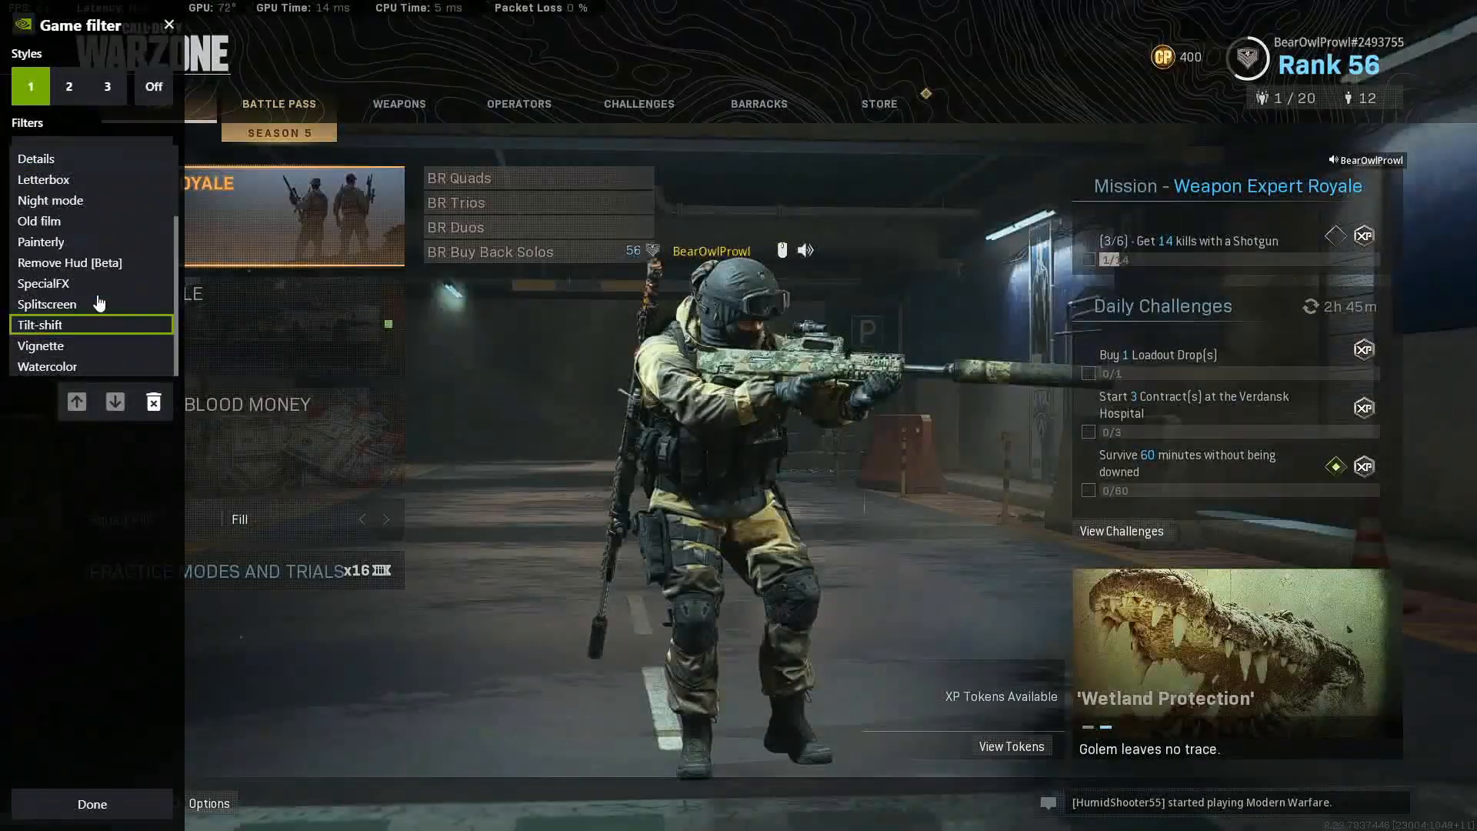
{"action": "scroll", "coordinate": [77, 254], "scroll_direction": "up", "scroll_amount": 3}
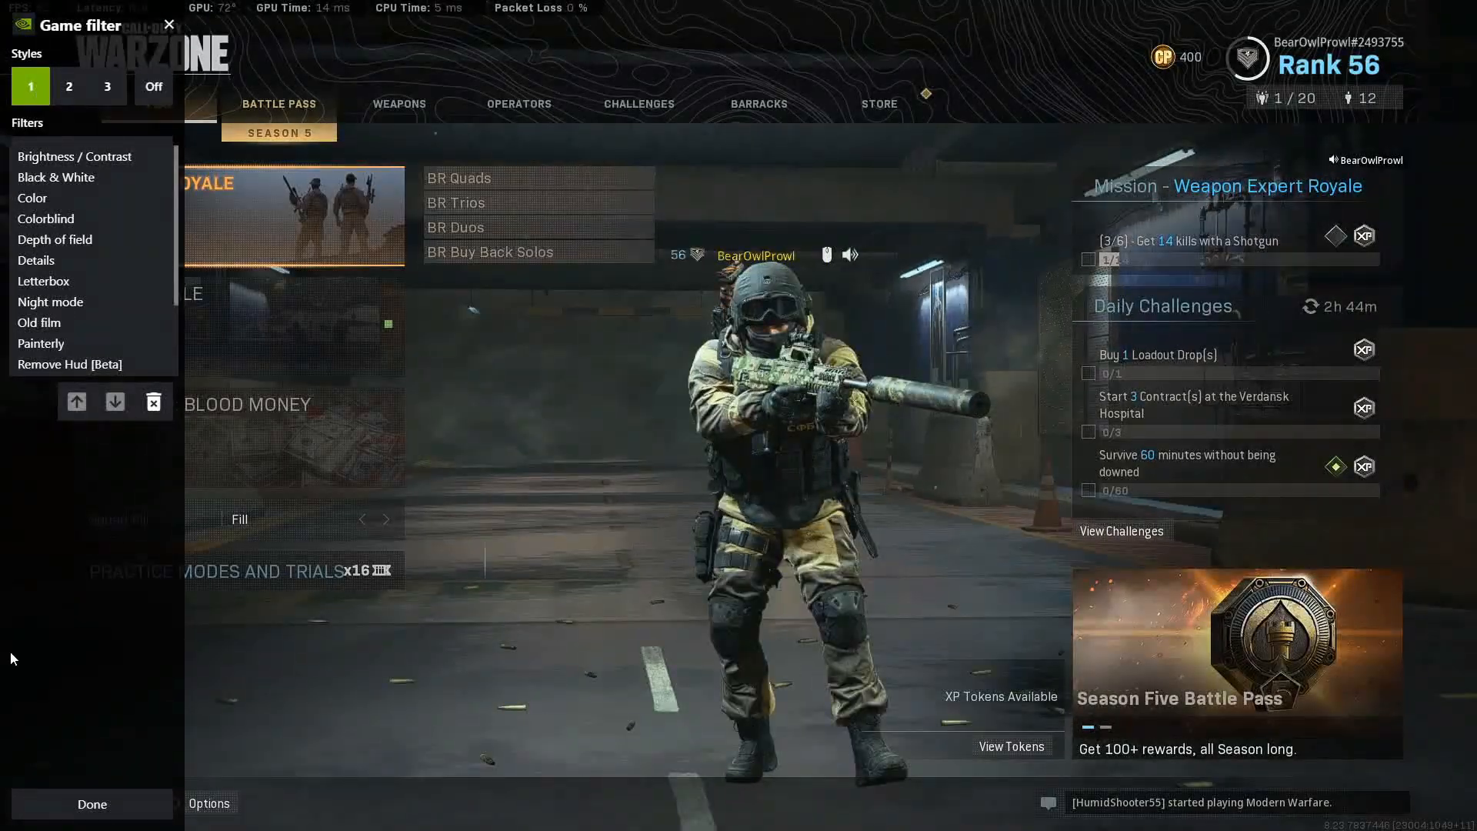
{"action": "left_click", "coordinate": [11, 652]}
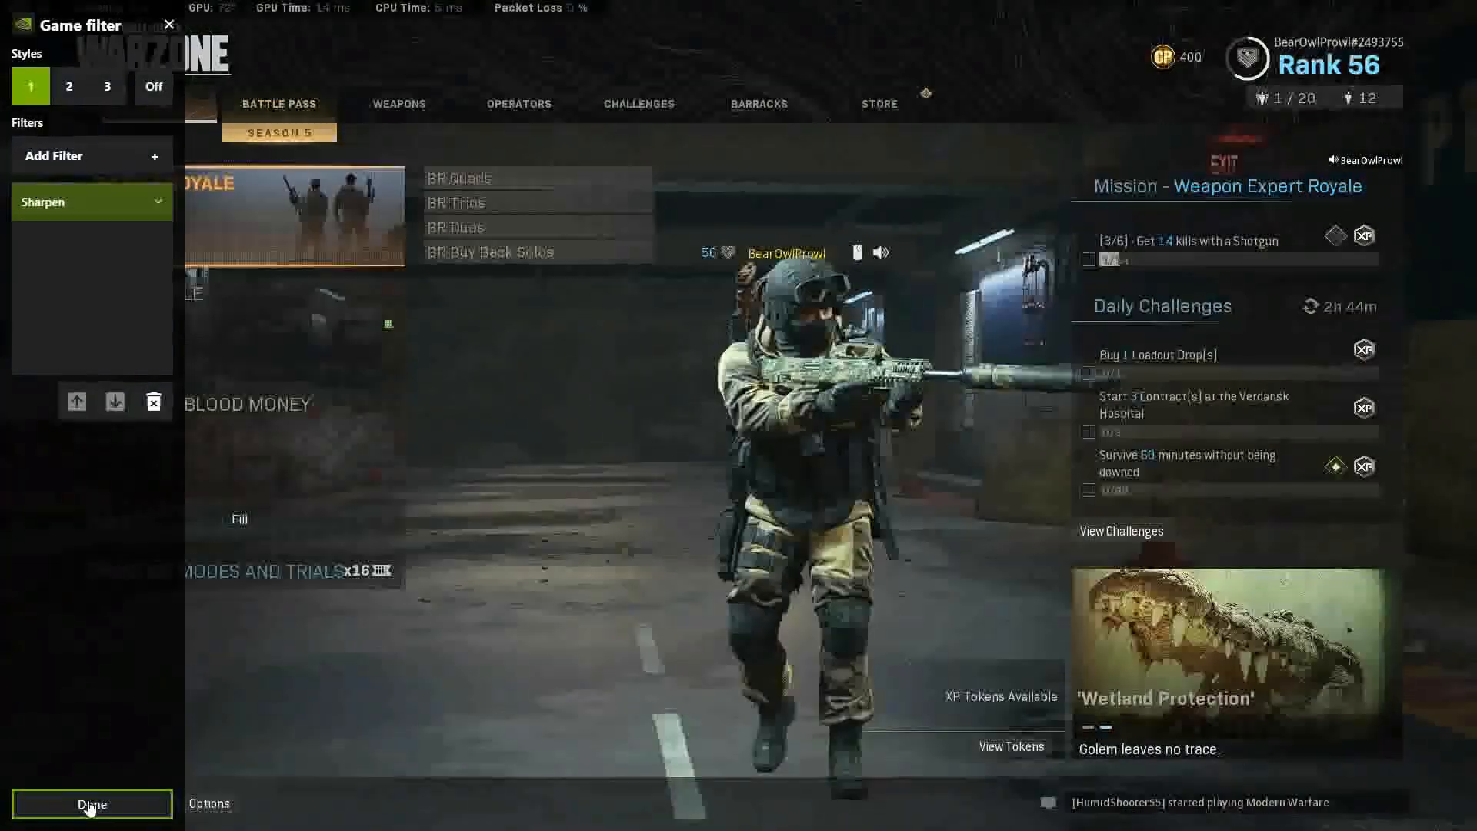
{"action": "key", "text": "alt+z"}
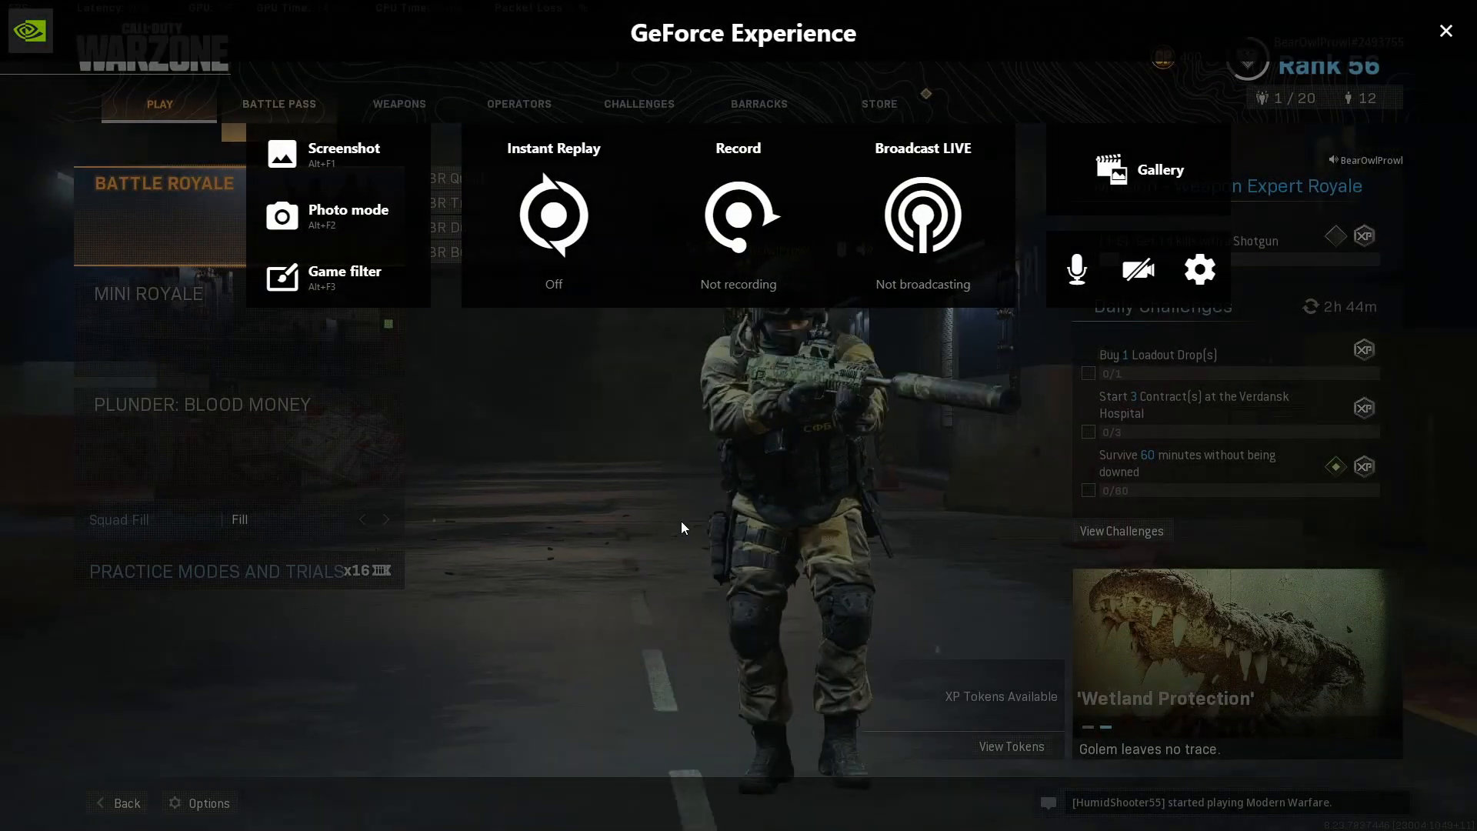
{"action": "left_click", "coordinate": [1437, 40]}
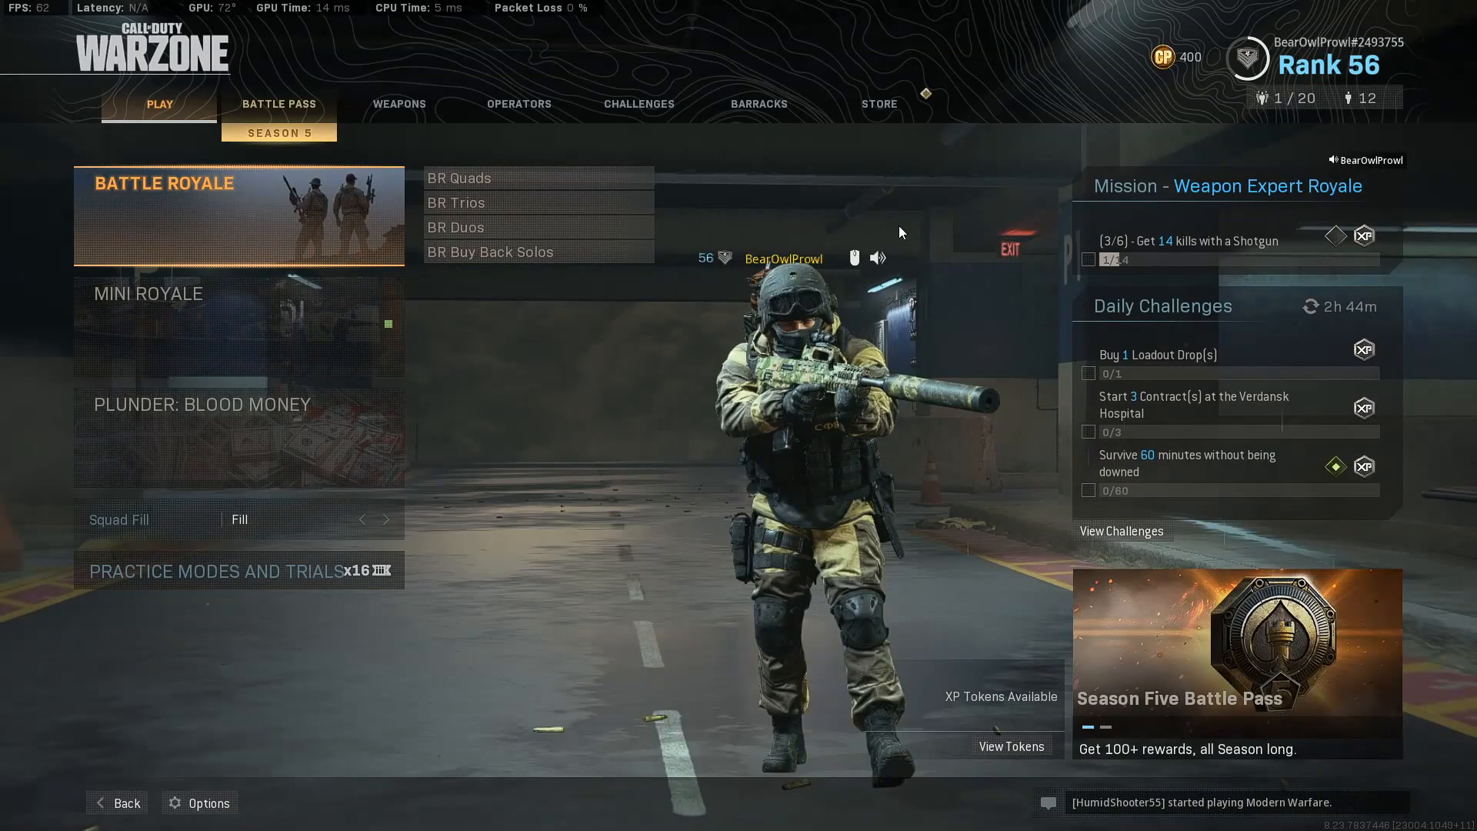